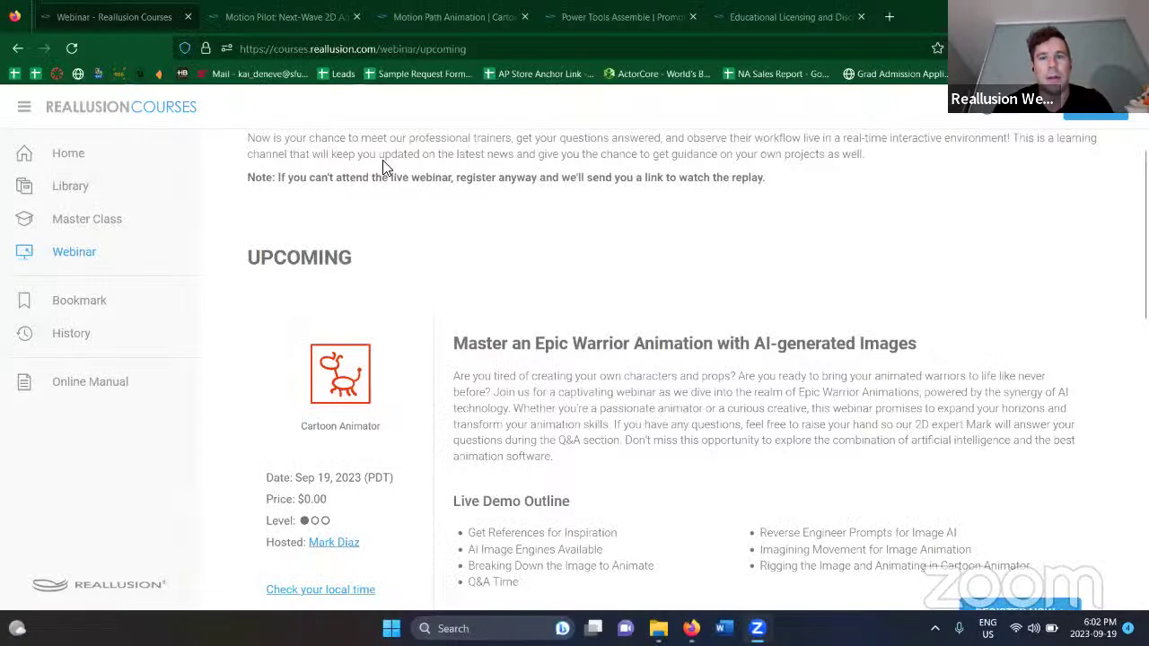
# - Look over the upcoming Epic Warrior webinar listing and bring up the Motion Pilot page
pyautogui.scroll(-3, 575, 388)
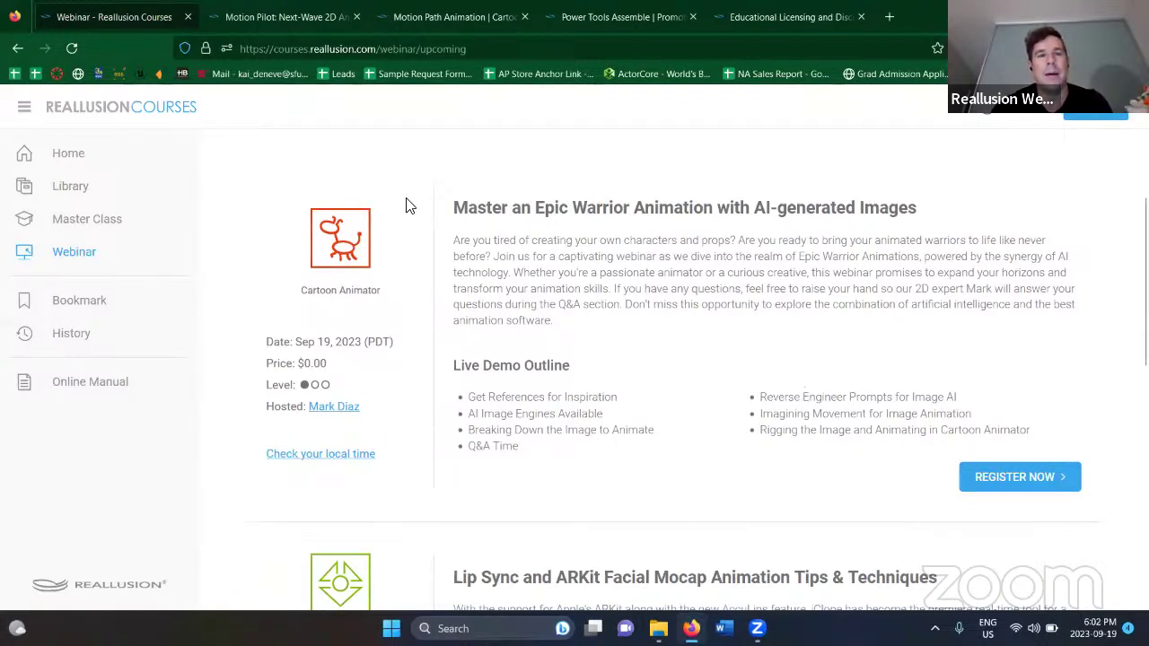
pyautogui.click(263, 21)
pyautogui.moveTo(474, 182)
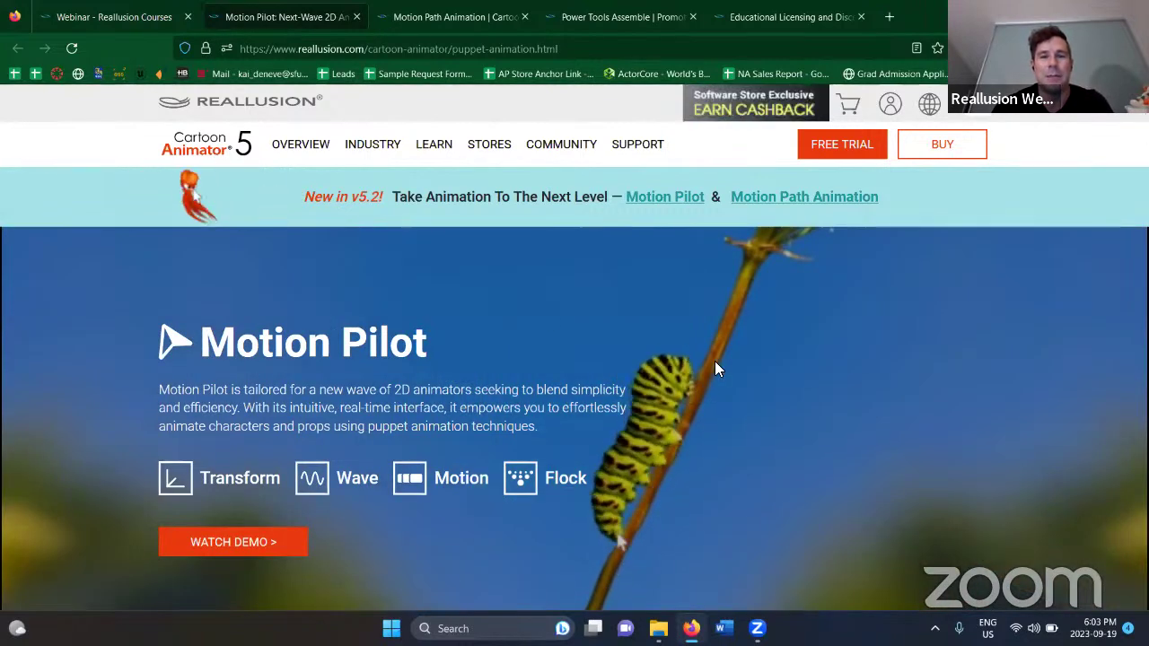
# - Examine the puppeting features on the Motion Pilot page and select the page's web address
pyautogui.scroll(-4, 758, 411)
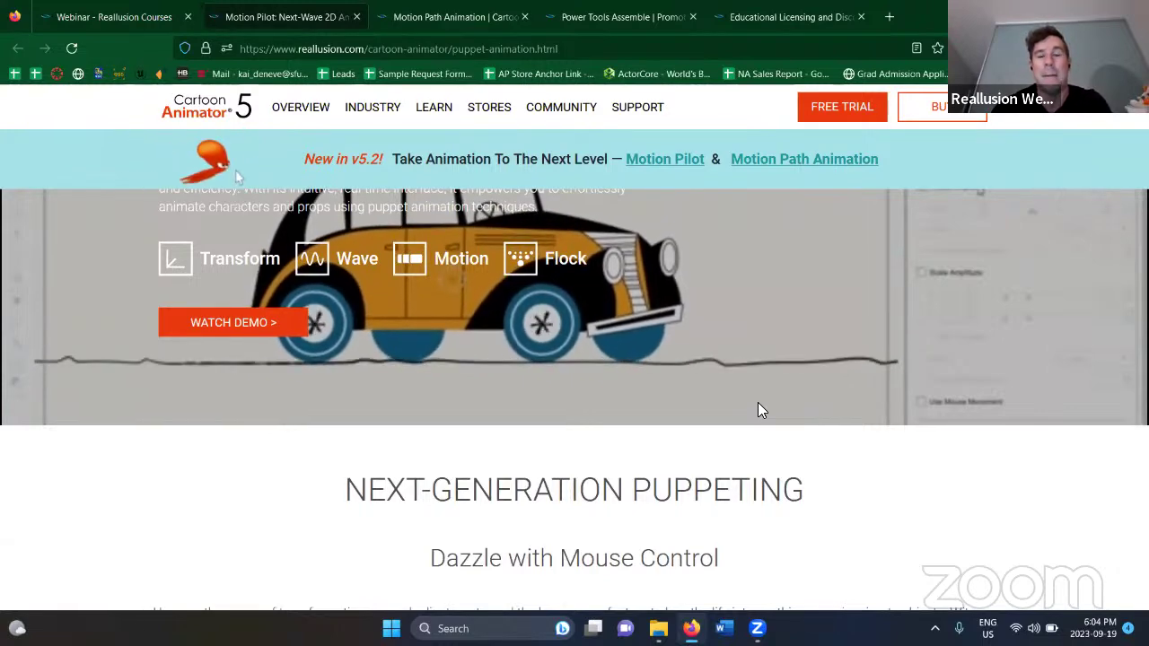
pyautogui.scroll(-3, 760, 408)
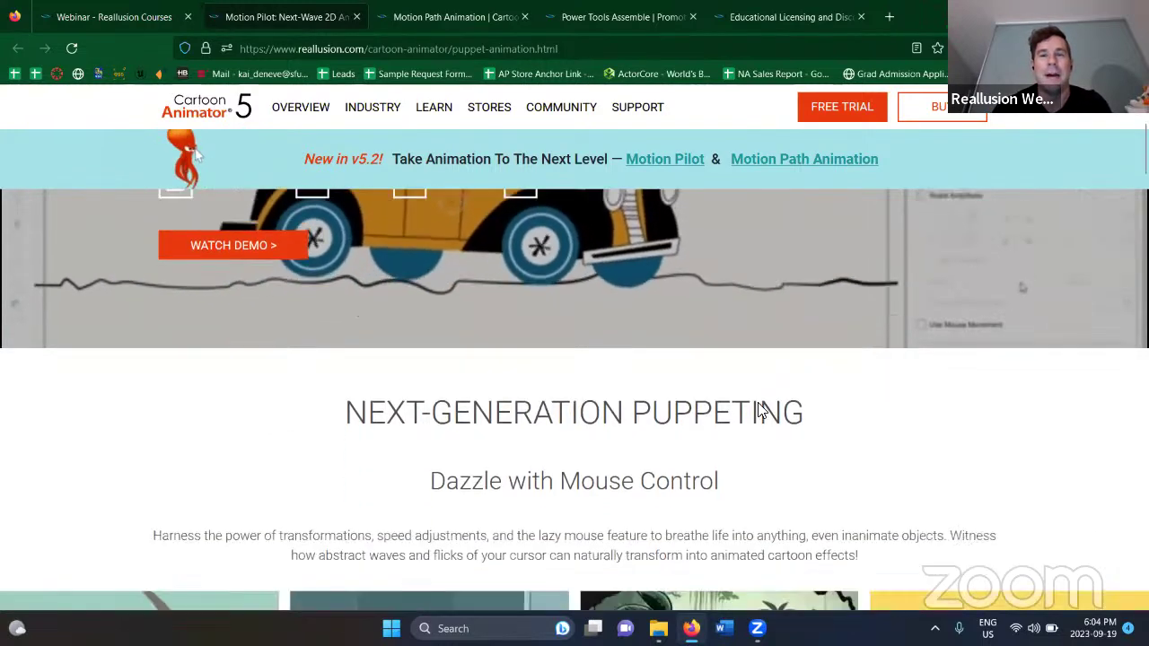
pyautogui.scroll(-3, 761, 406)
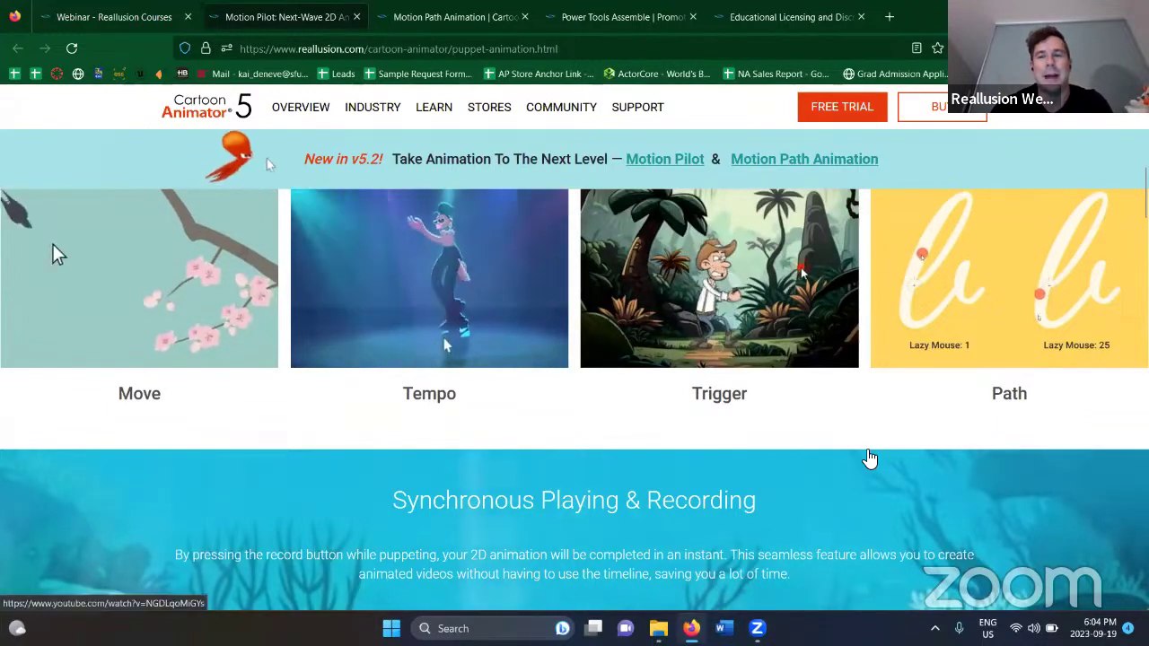
pyautogui.scroll(-1, 866, 461)
pyautogui.scroll(-3, 869, 458)
pyautogui.scroll(10, 868, 458)
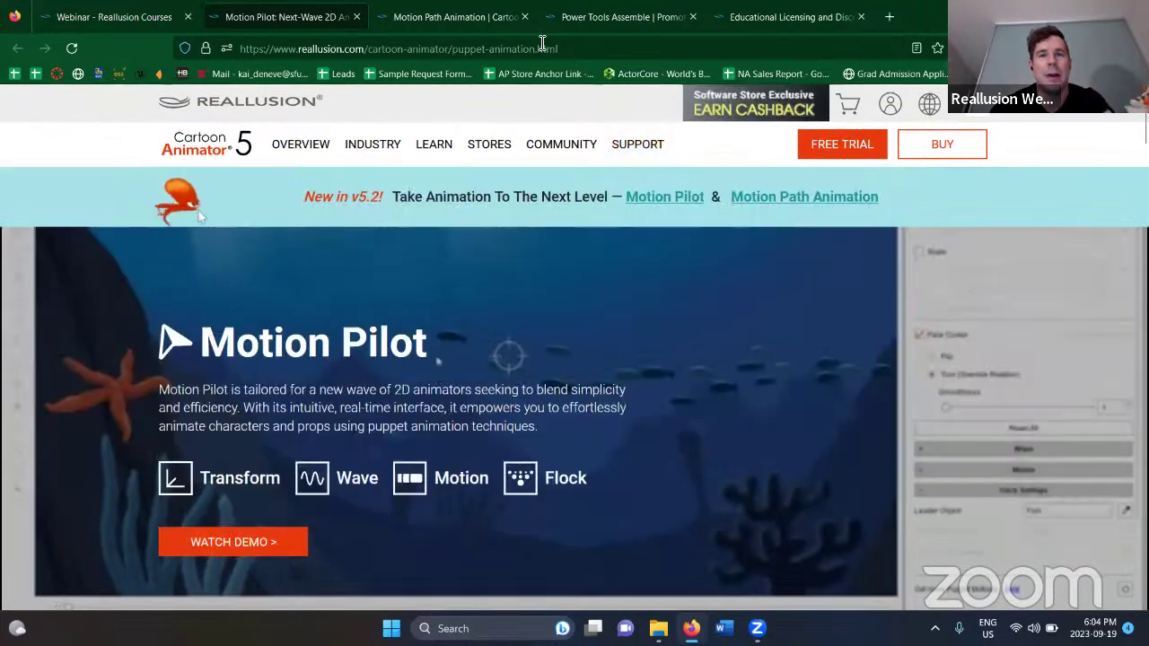
pyautogui.click(542, 46)
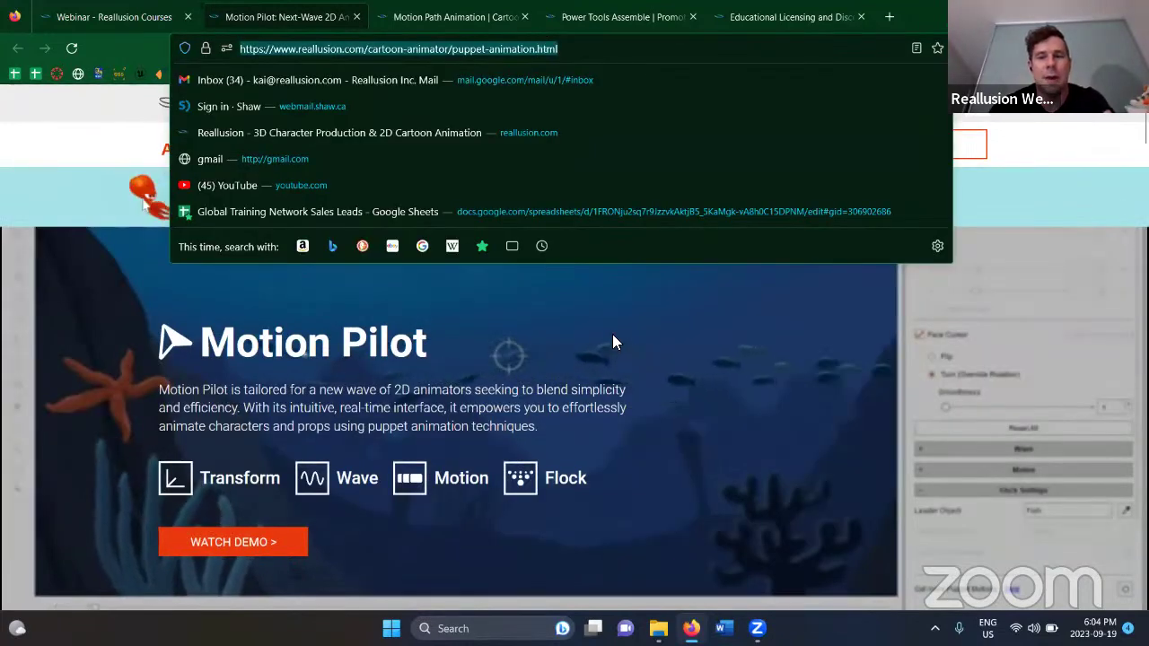
pyautogui.click(603, 490)
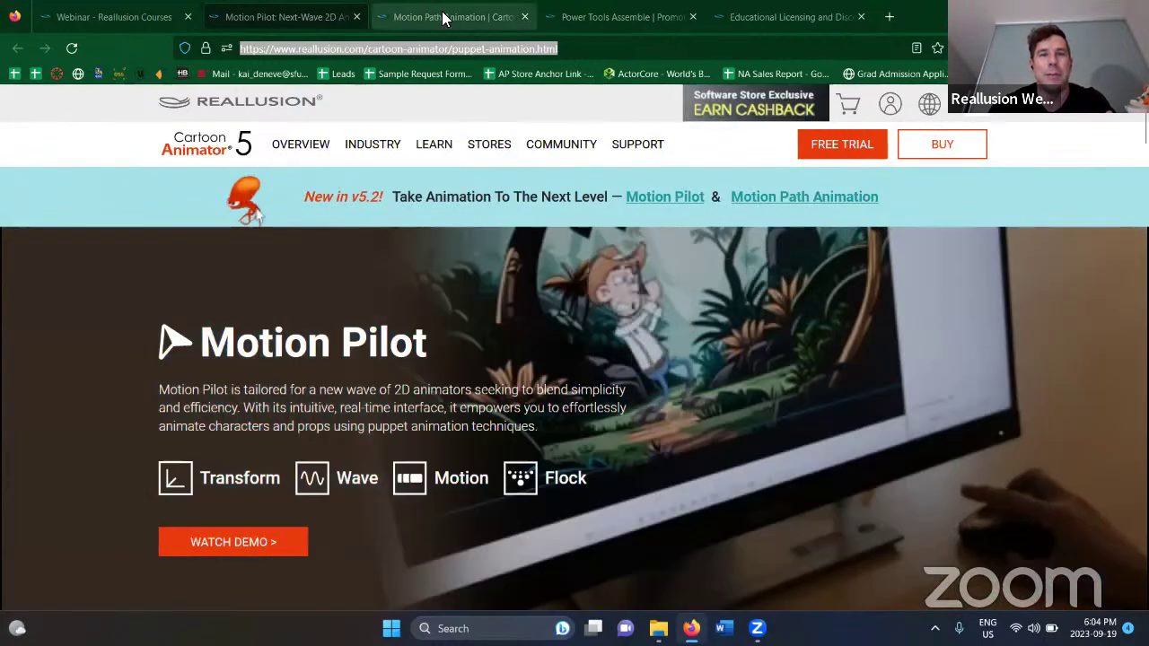
# - Bring up the Motion Path Animation page, select its web address and view the Universal Path Animation section
pyautogui.click(442, 18)
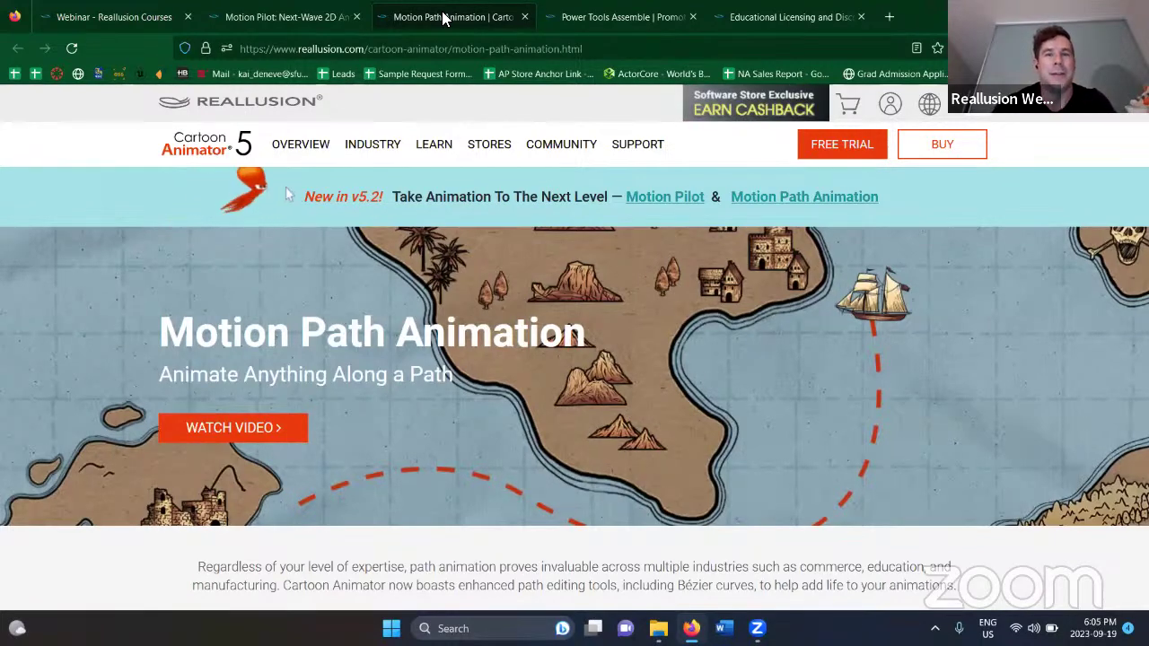
pyautogui.click(468, 49)
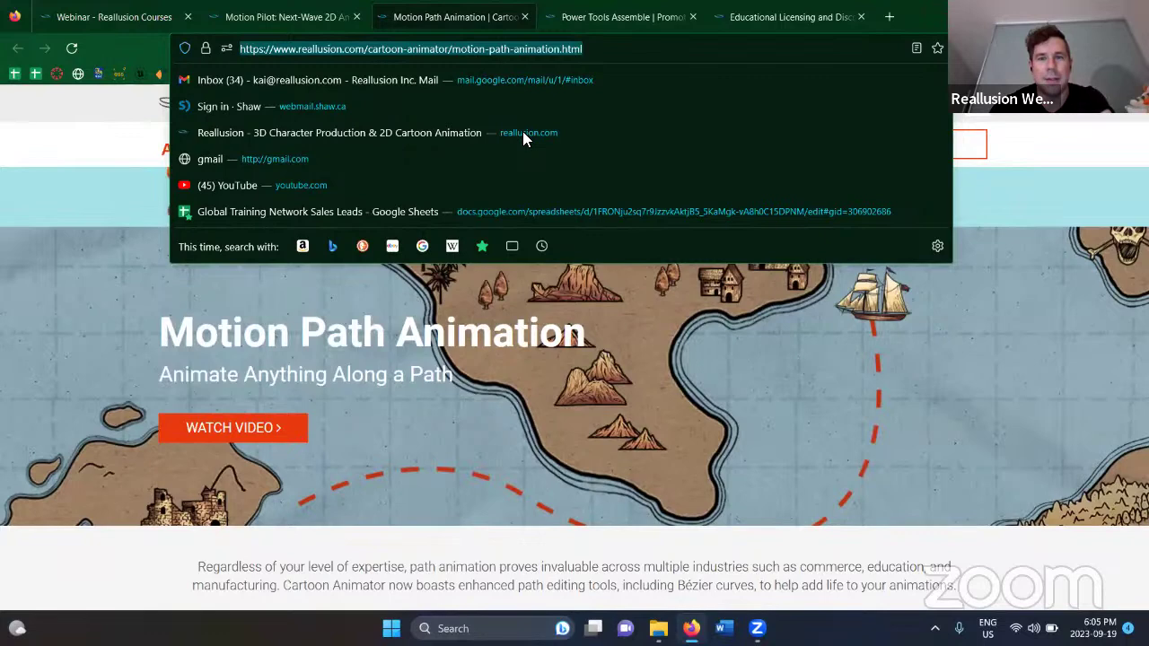
pyautogui.press('Escape')
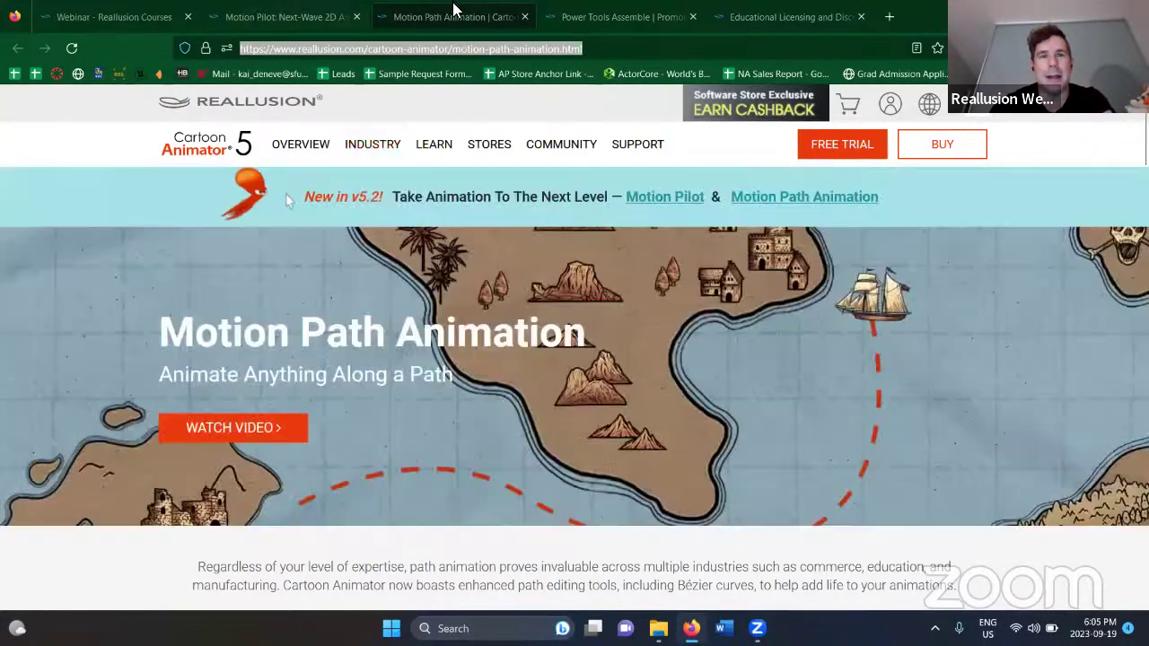
pyautogui.moveTo(372, 143)
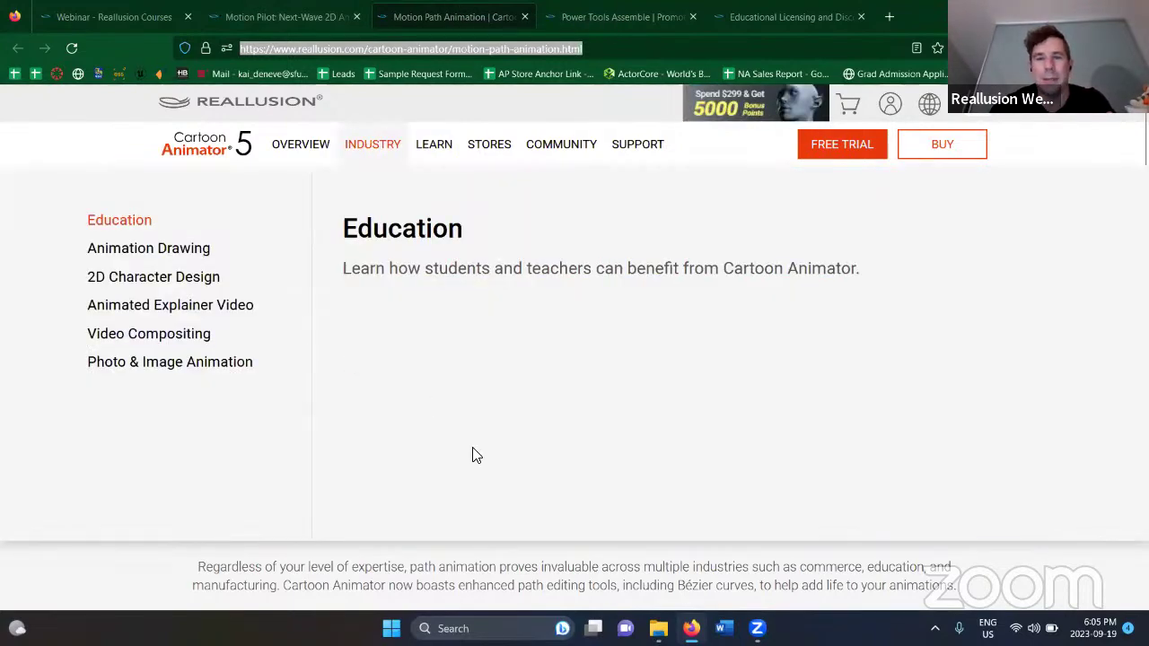
pyautogui.scroll(-5, 793, 380)
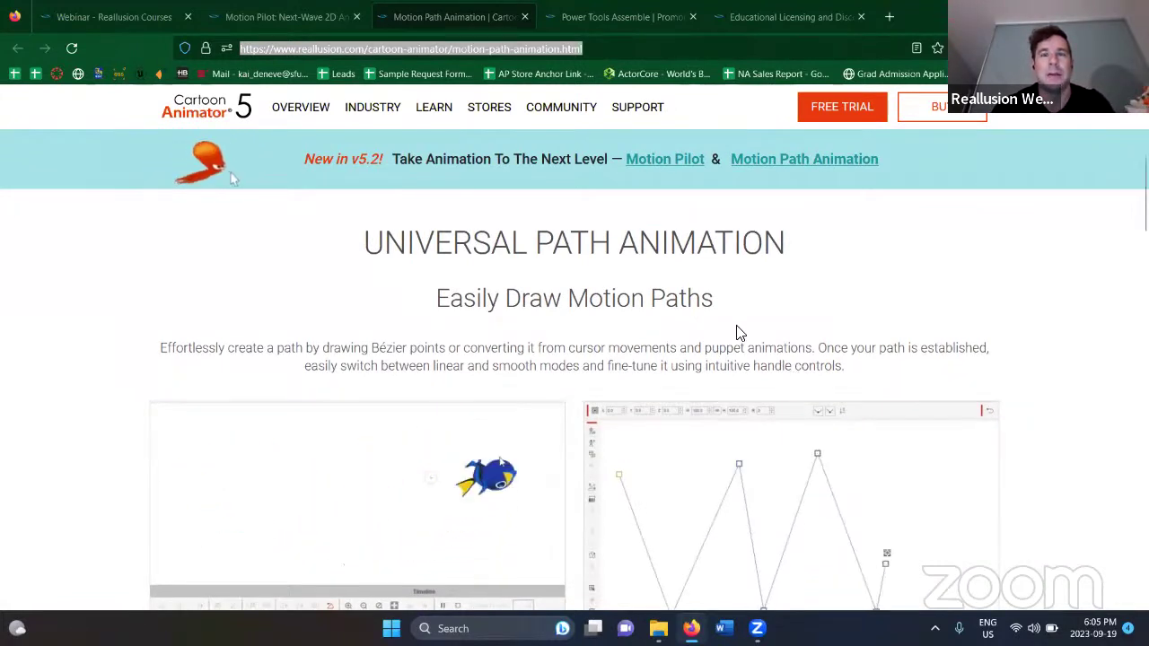
pyautogui.moveTo(492, 91)
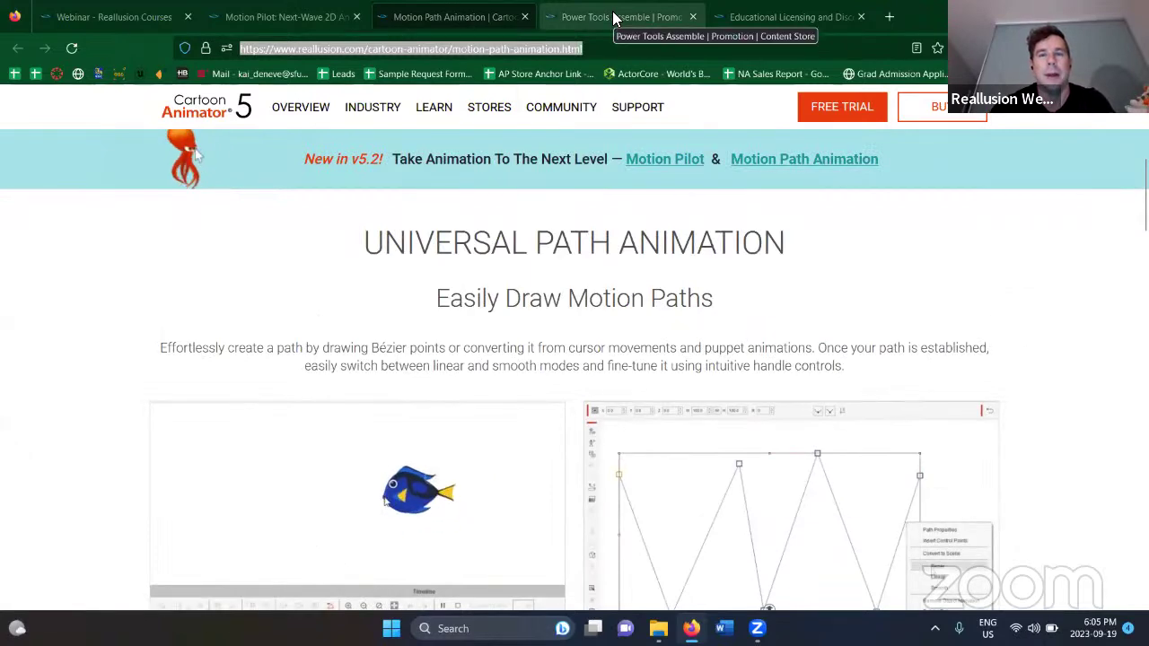
# - Bring up the Power Tools Assemble promotion, select its web address and view the CTA5 content packs
pyautogui.click(612, 13)
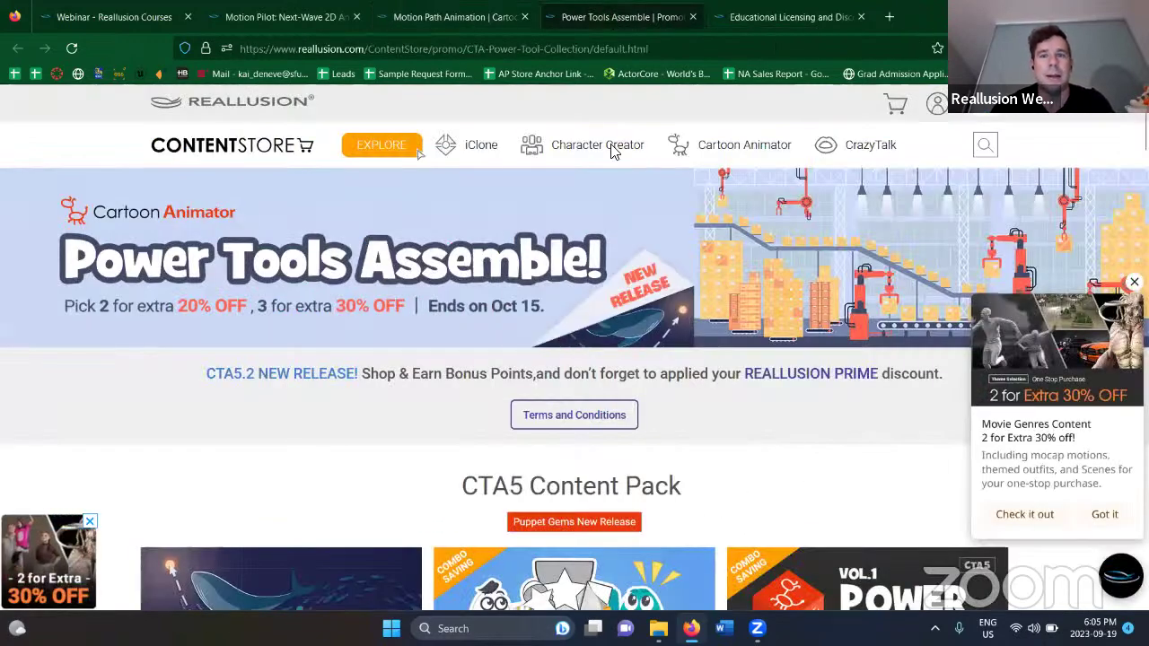
pyautogui.moveTo(611, 151)
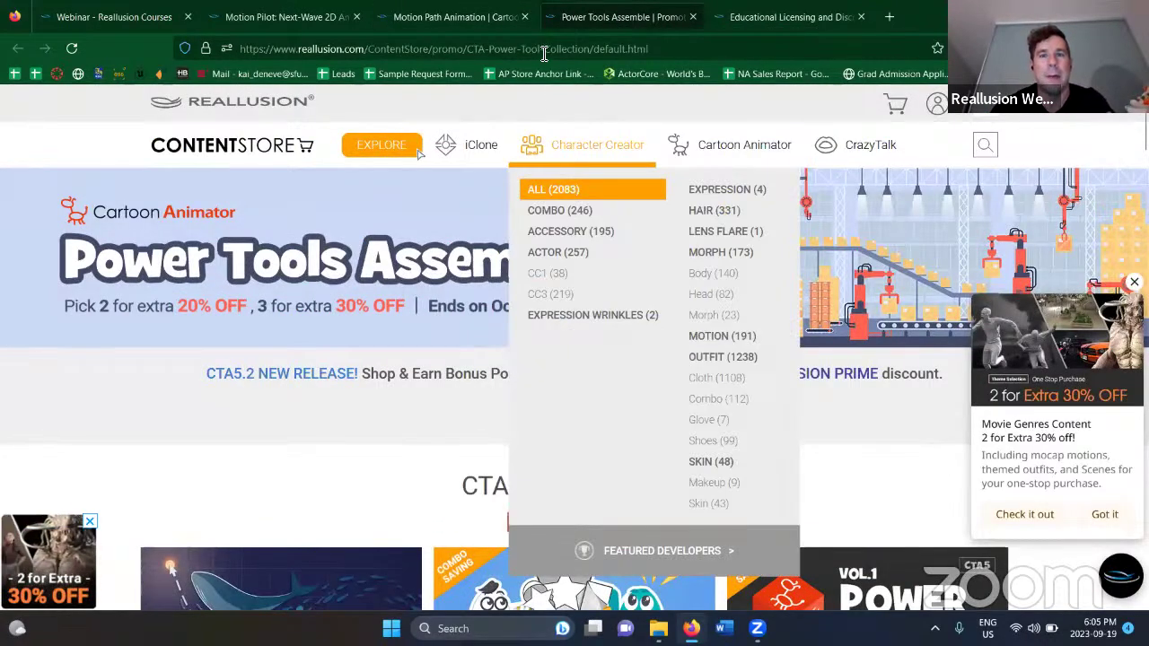
pyautogui.click(529, 49)
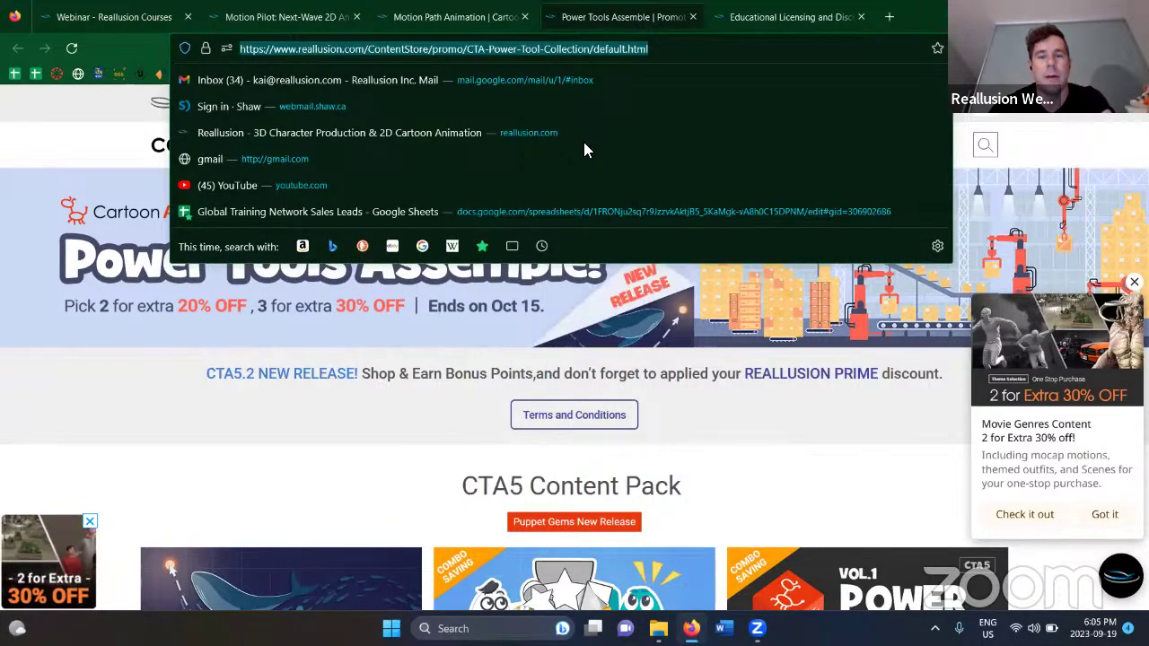
pyautogui.hotkey('alt', 'Tab')
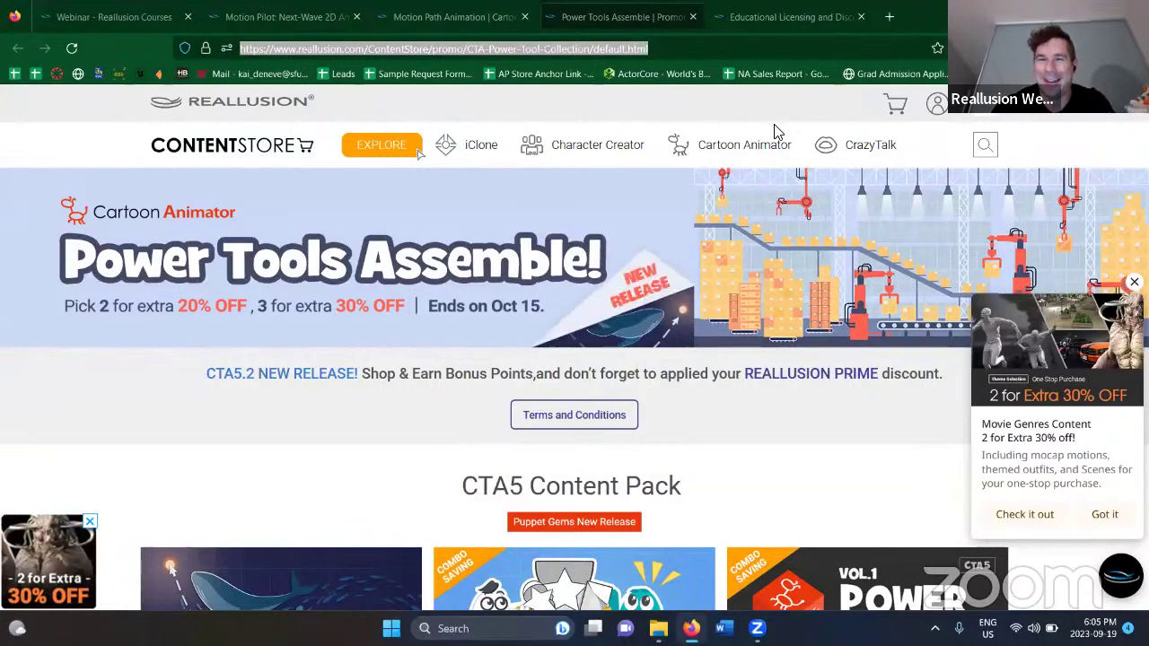
pyautogui.scroll(-3, 366, 508)
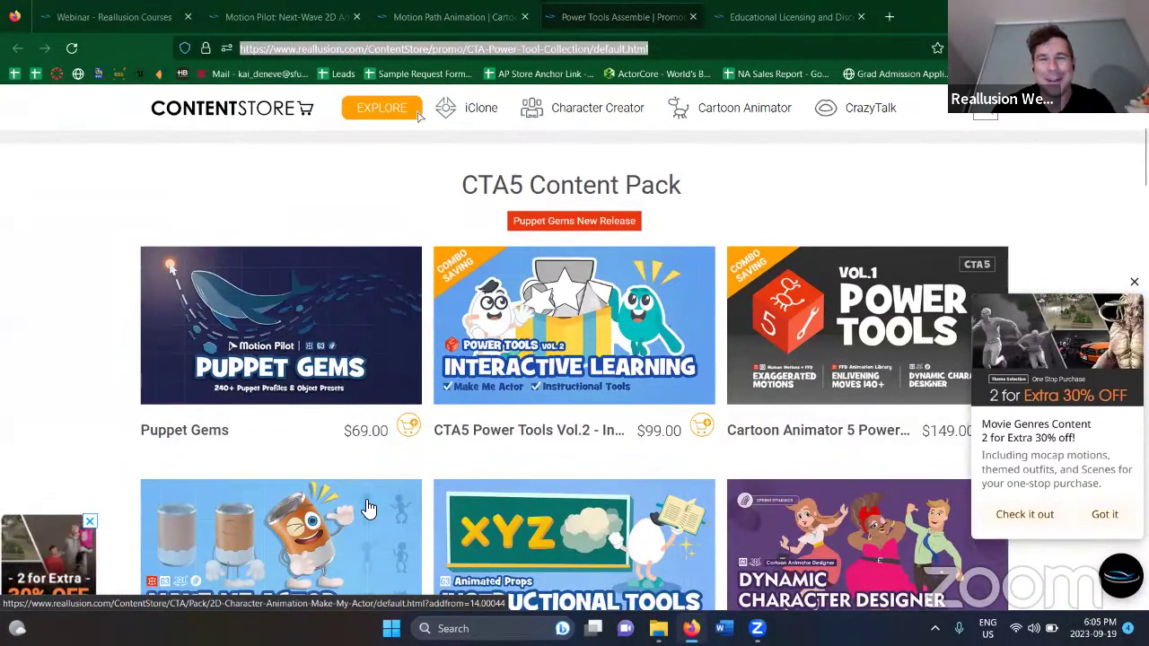
# - Open the Puppet Gems content pack, select its web address and look over the pack's contents
pyautogui.click(276, 352)
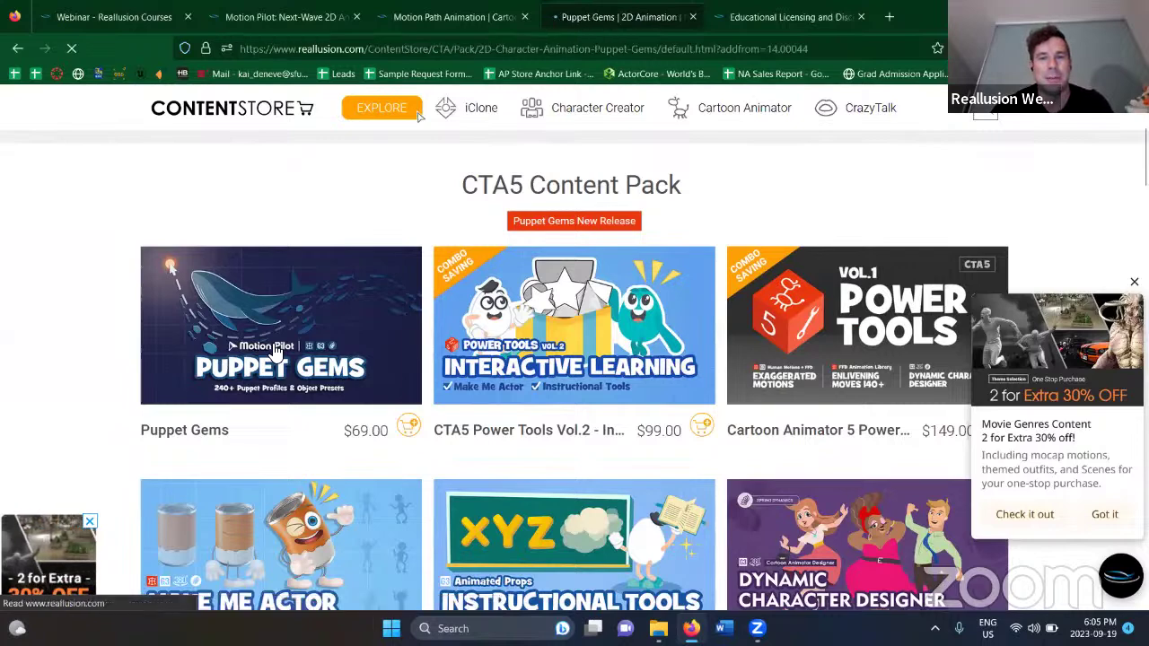
pyautogui.click(469, 58)
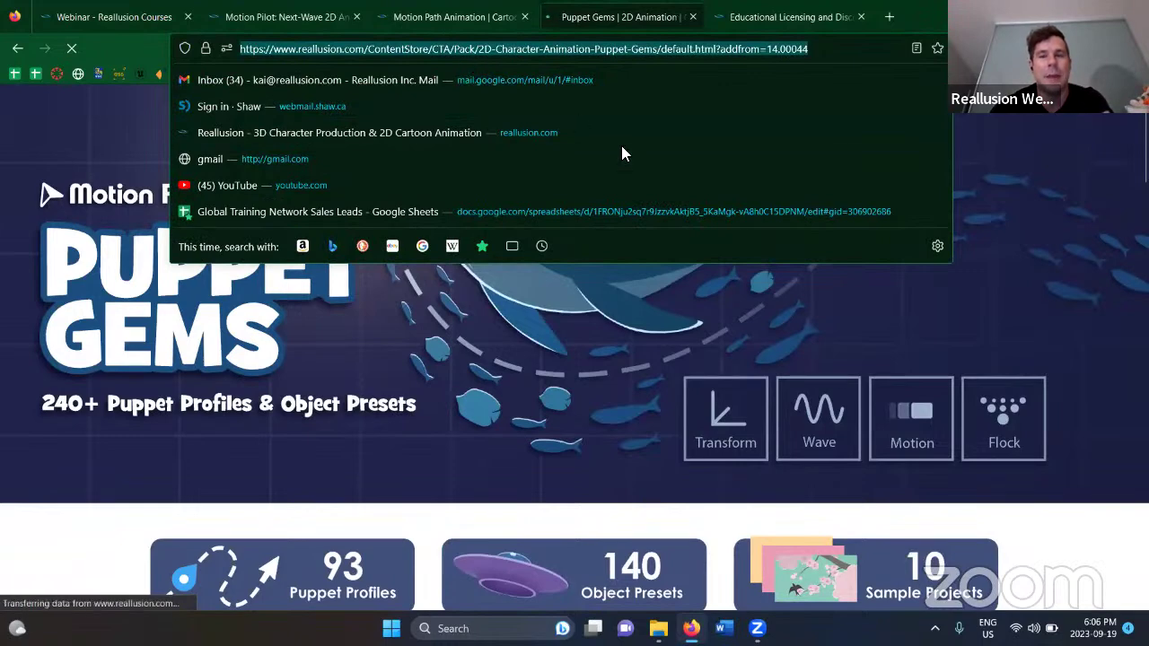
pyautogui.hotkey('alt', 'Tab')
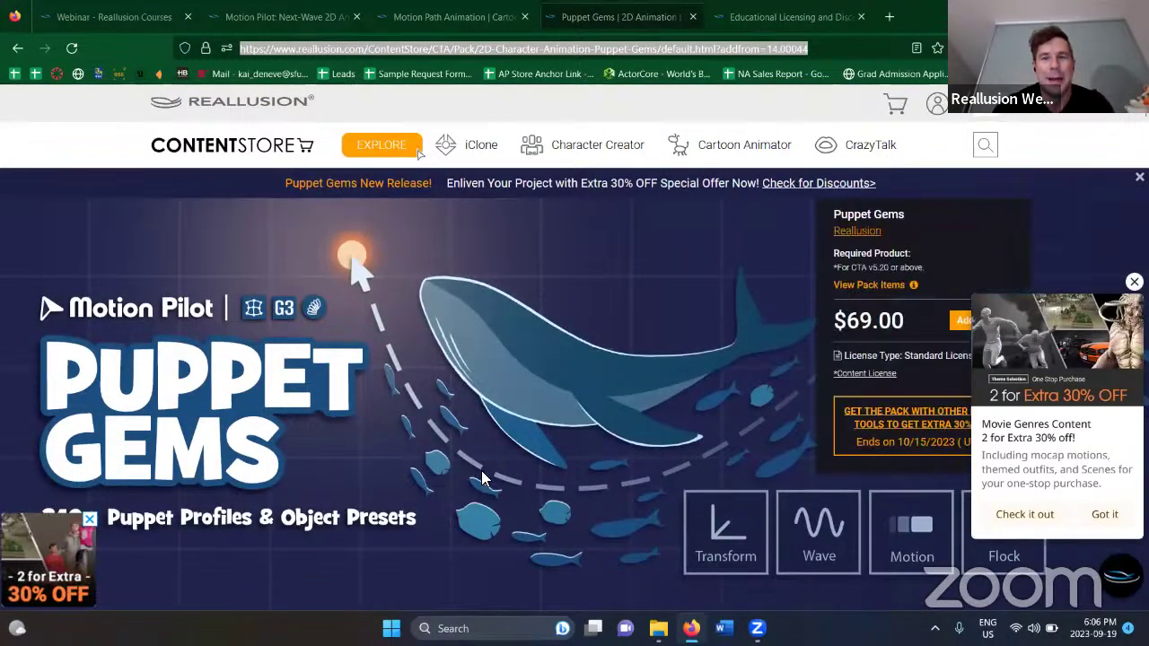
pyautogui.scroll(-5, 452, 486)
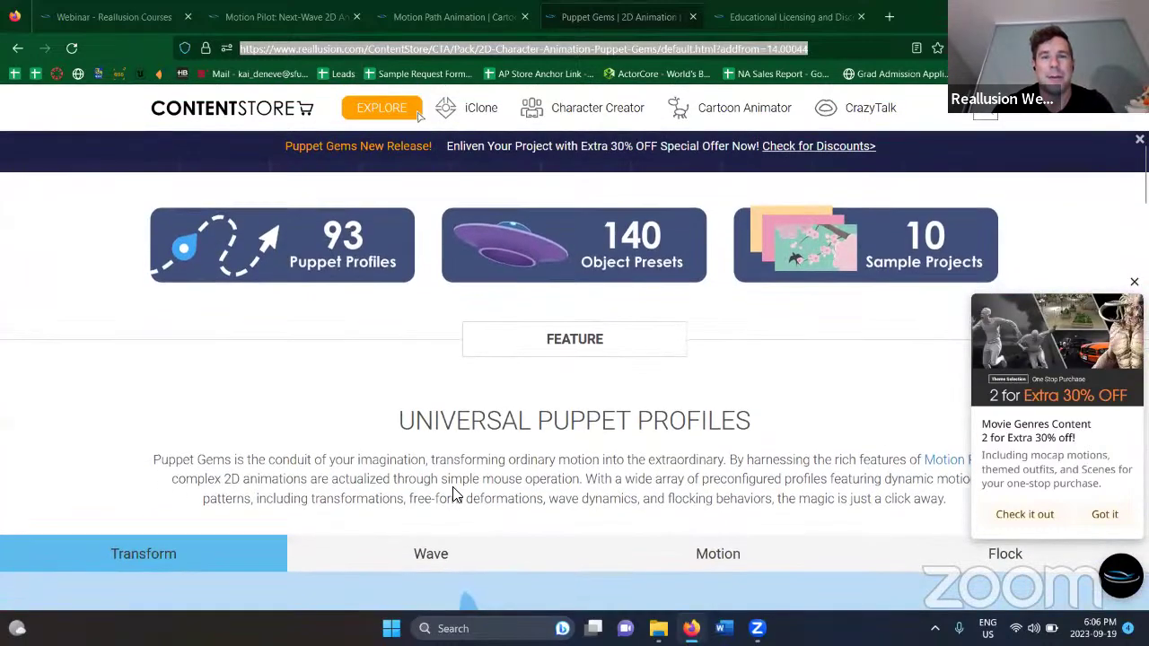
pyautogui.scroll(1, 452, 487)
pyautogui.scroll(3, 391, 440)
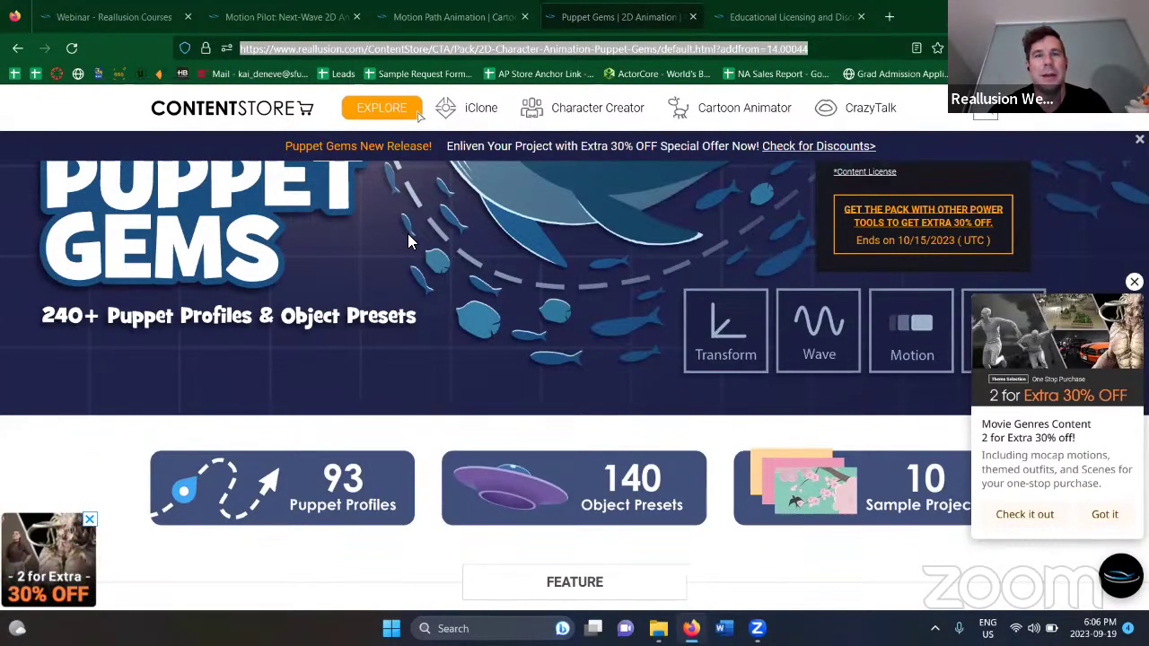
# - Bring up the Educational Licensing page and look over its license options and supported products
pyautogui.click(764, 17)
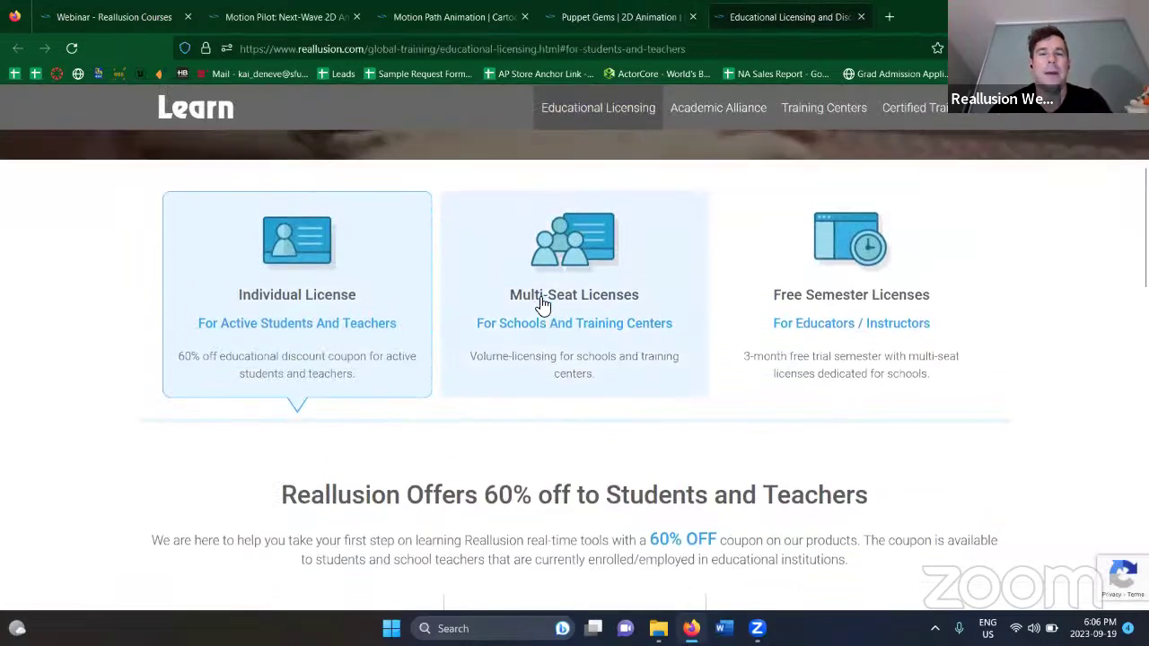
pyautogui.scroll(2, 539, 304)
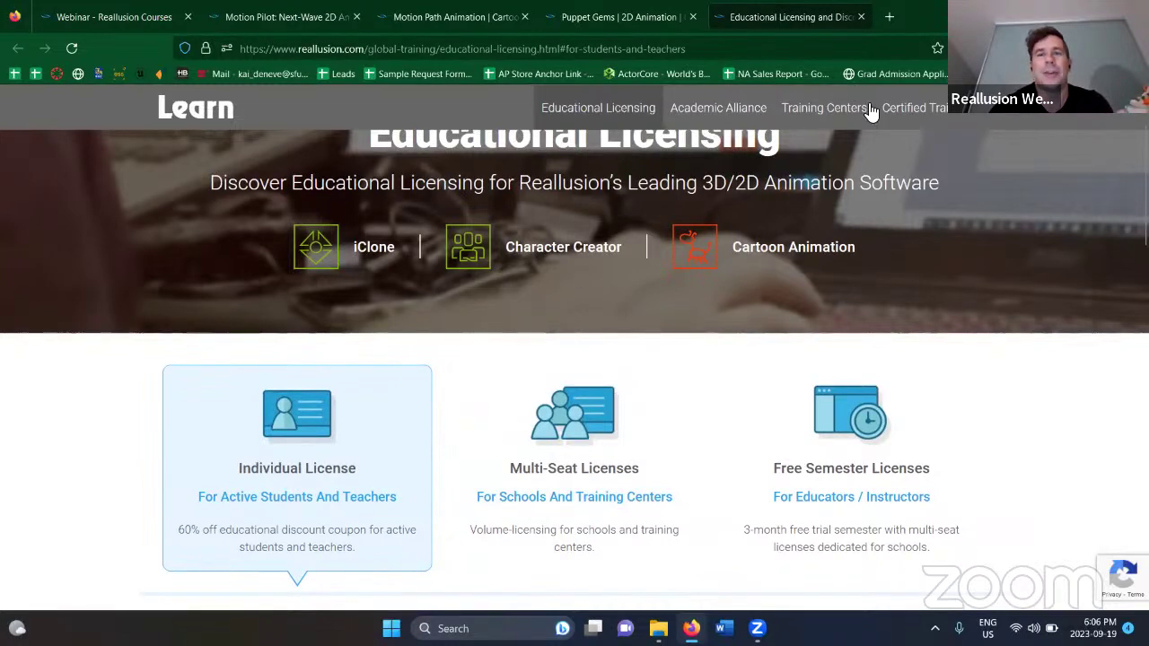
pyautogui.scroll(2, 481, 167)
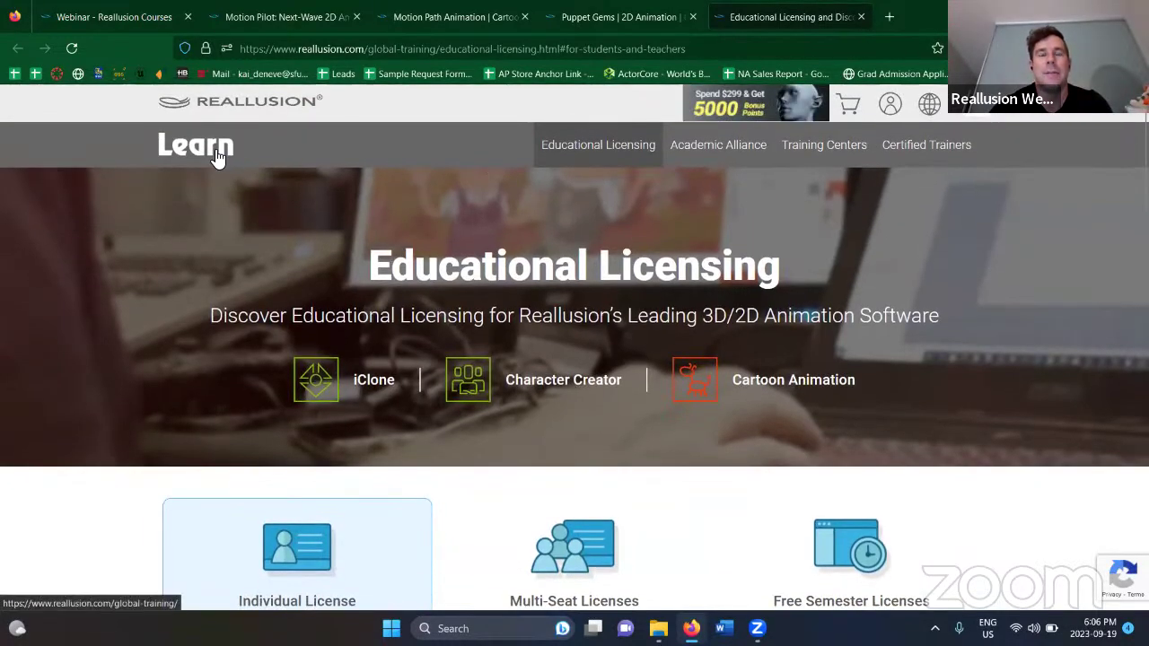
# - Open the Learn global training home page and select its web address
pyautogui.click(215, 152)
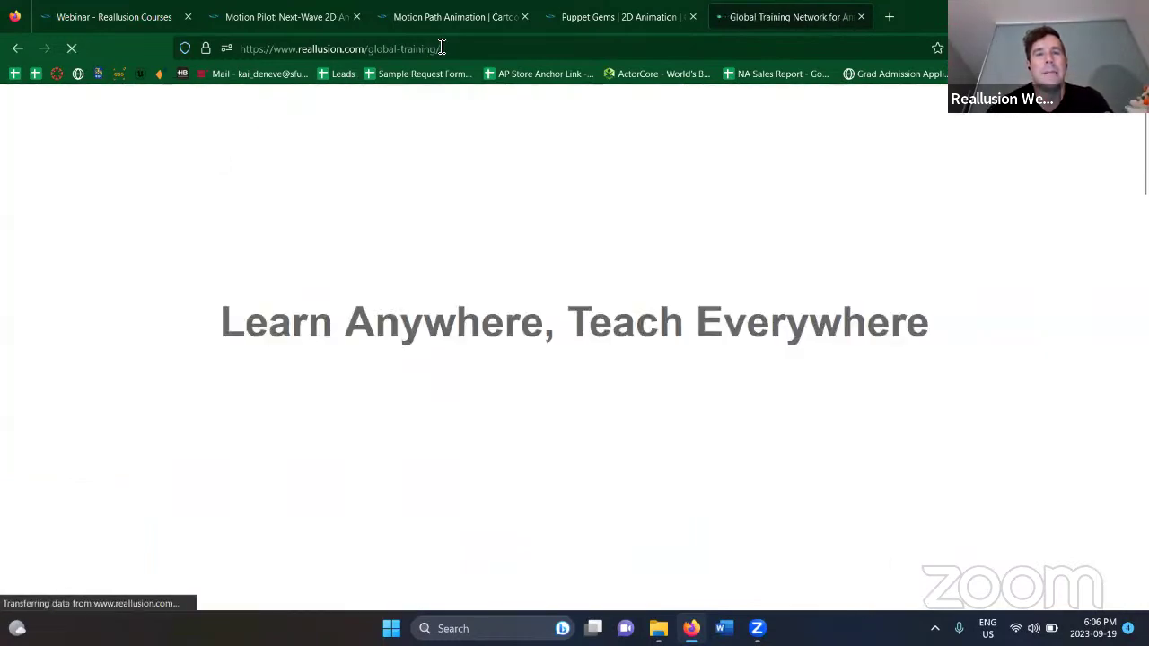
pyautogui.click(441, 49)
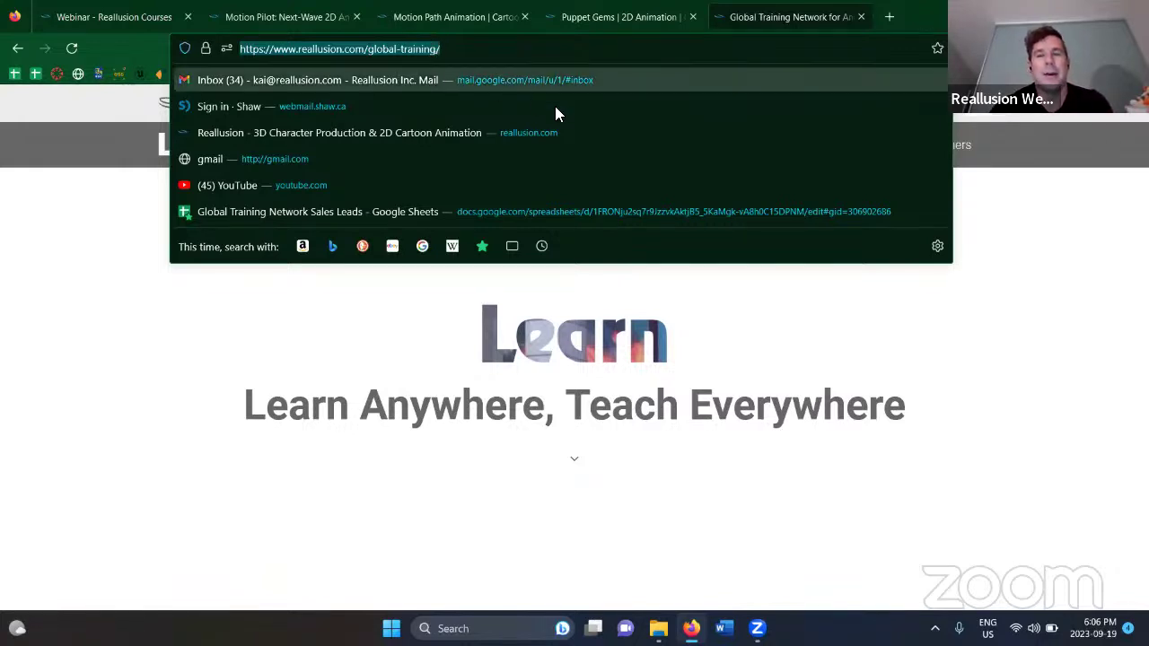
pyautogui.press('Escape')
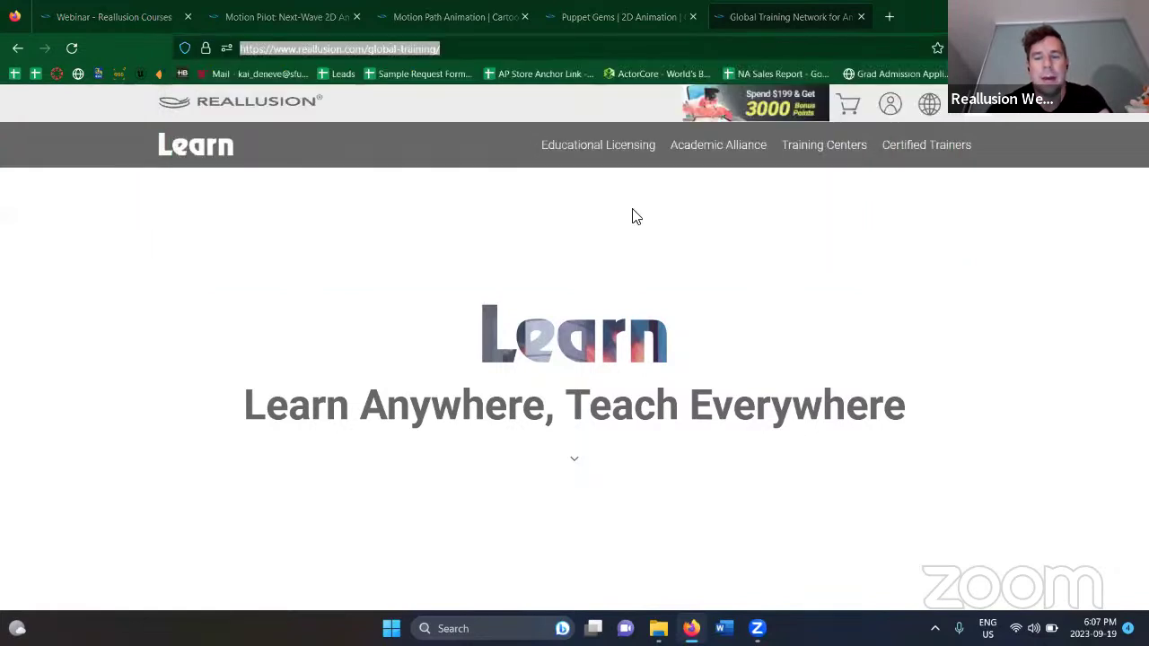
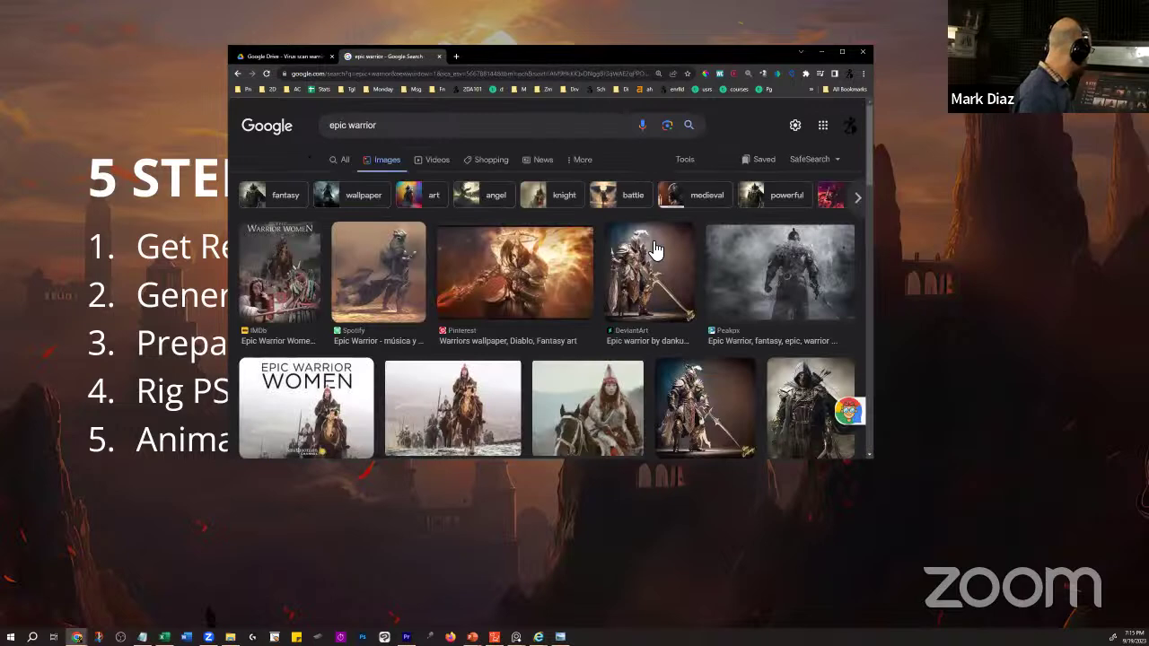
# - Switch to Chrome and browse the Google image results for "epic warrior" as reference material
pyautogui.scroll(-5, 709, 260)
pyautogui.scroll(-4, 440, 269)
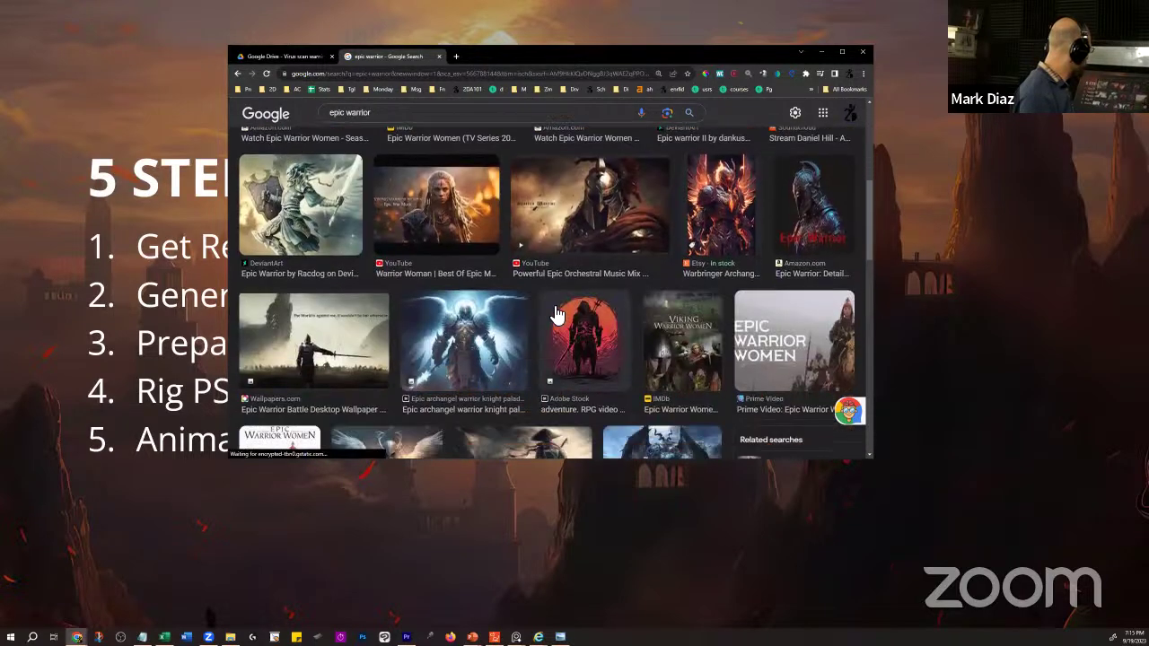
pyautogui.scroll(2, 595, 302)
pyautogui.scroll(5, 574, 296)
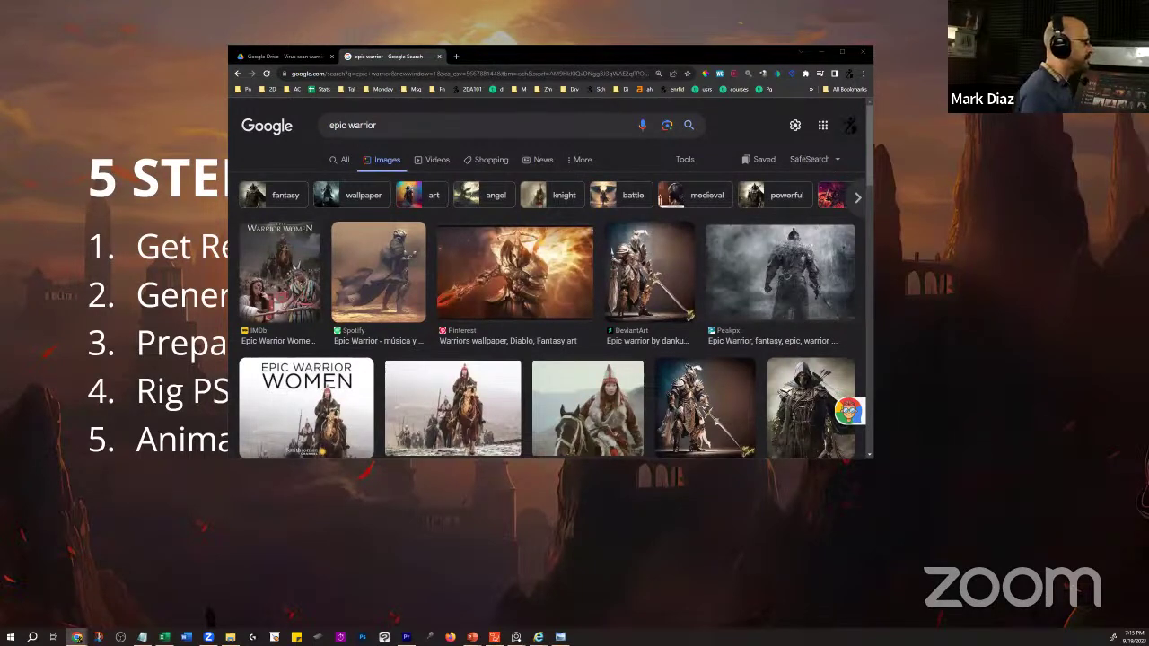
# - Open the PureRef website at pureref.com in a new browser tab
pyautogui.moveTo(504, 31); pyautogui.dragTo(425, 61)
pyautogui.click(419, 74)
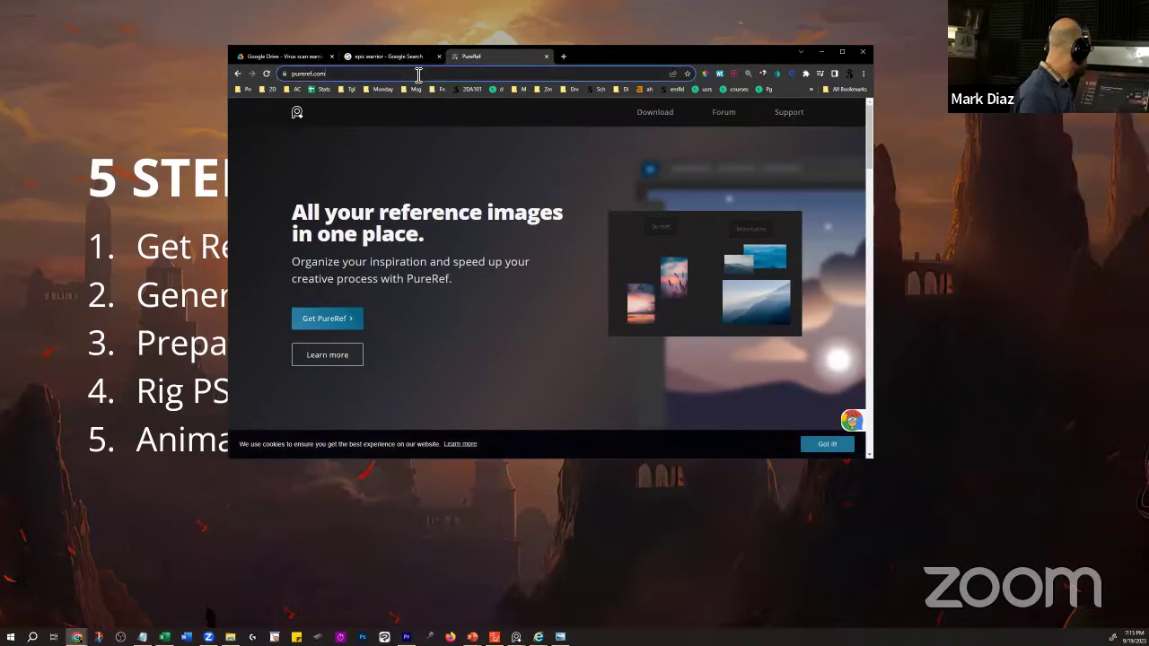
pyautogui.click(611, 152)
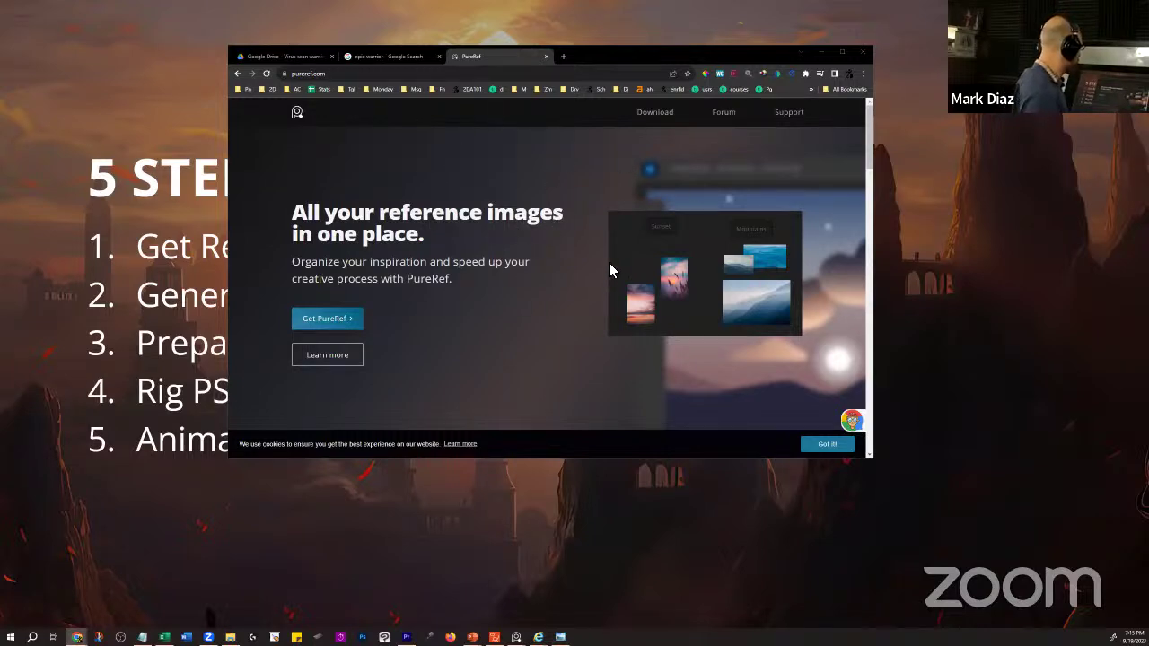
# - Open the PureRef download page and look over its platform choices and contribution amounts
pyautogui.scroll(-3, 614, 258)
pyautogui.scroll(3, 614, 258)
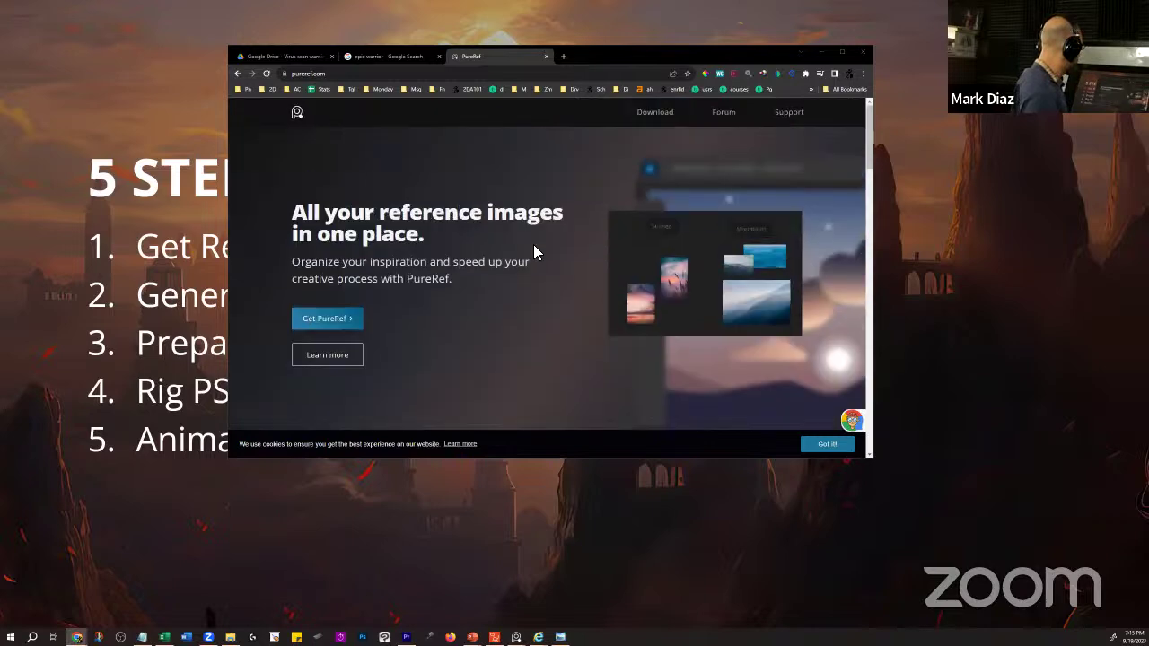
pyautogui.click(333, 325)
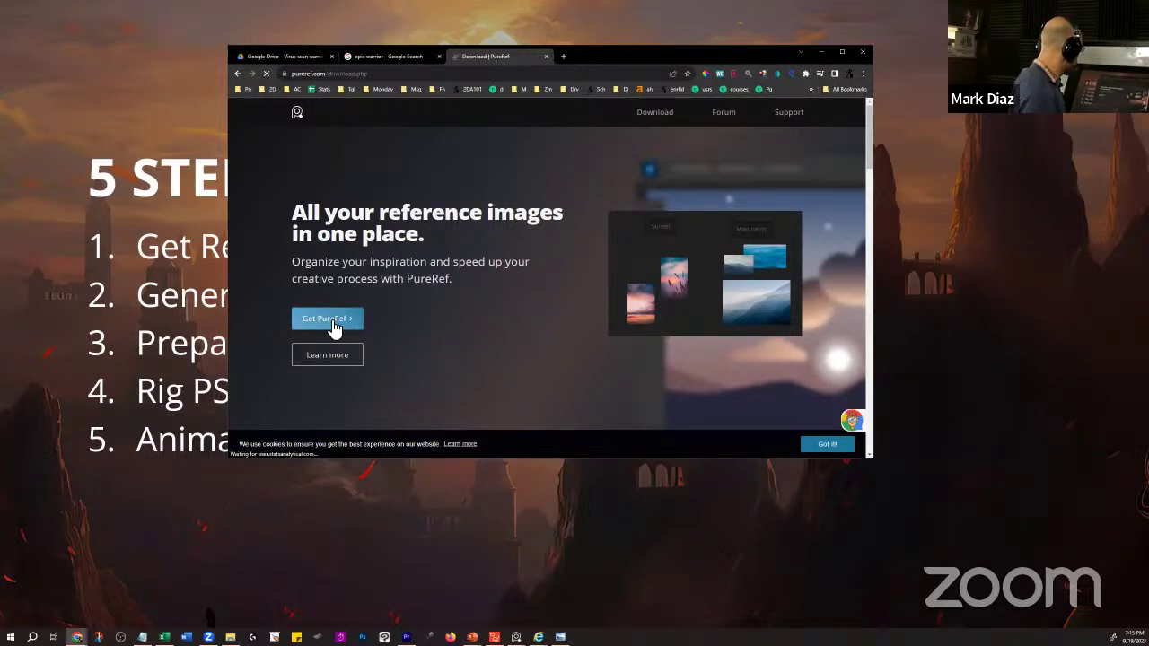
pyautogui.scroll(-1, 372, 269)
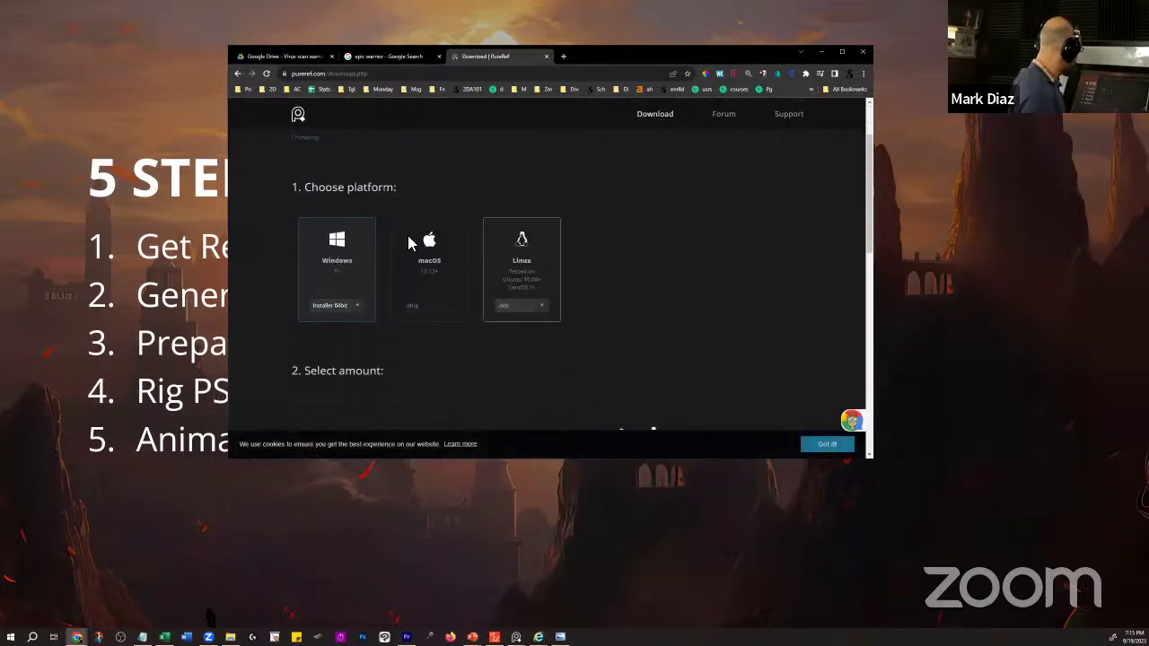
pyautogui.scroll(-3, 404, 224)
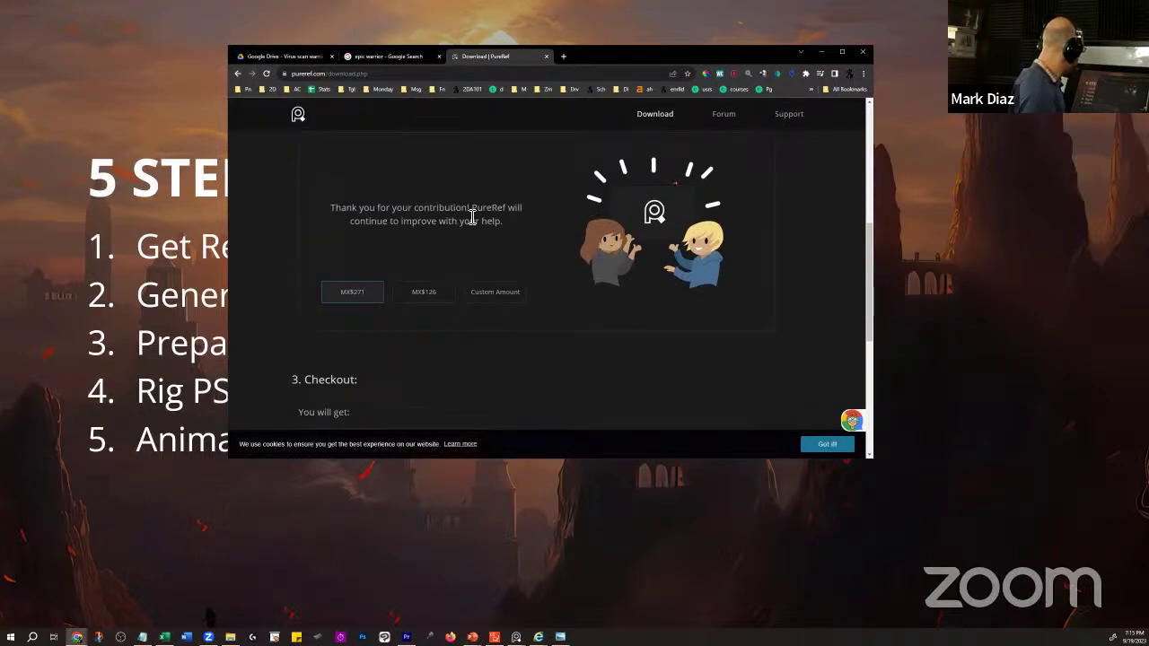
# - Set the custom contribution for PureRef to MX$0 and check the checkout section's total and download option
pyautogui.click(502, 296)
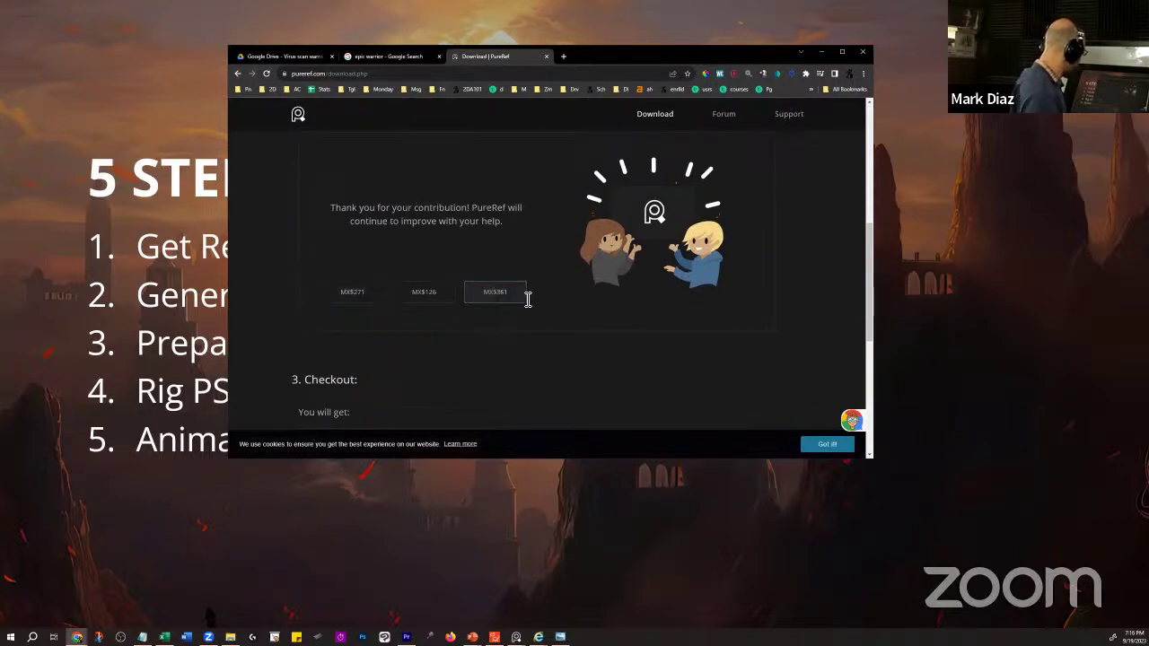
pyautogui.press('BackSpace')
pyautogui.press('BackSpace')
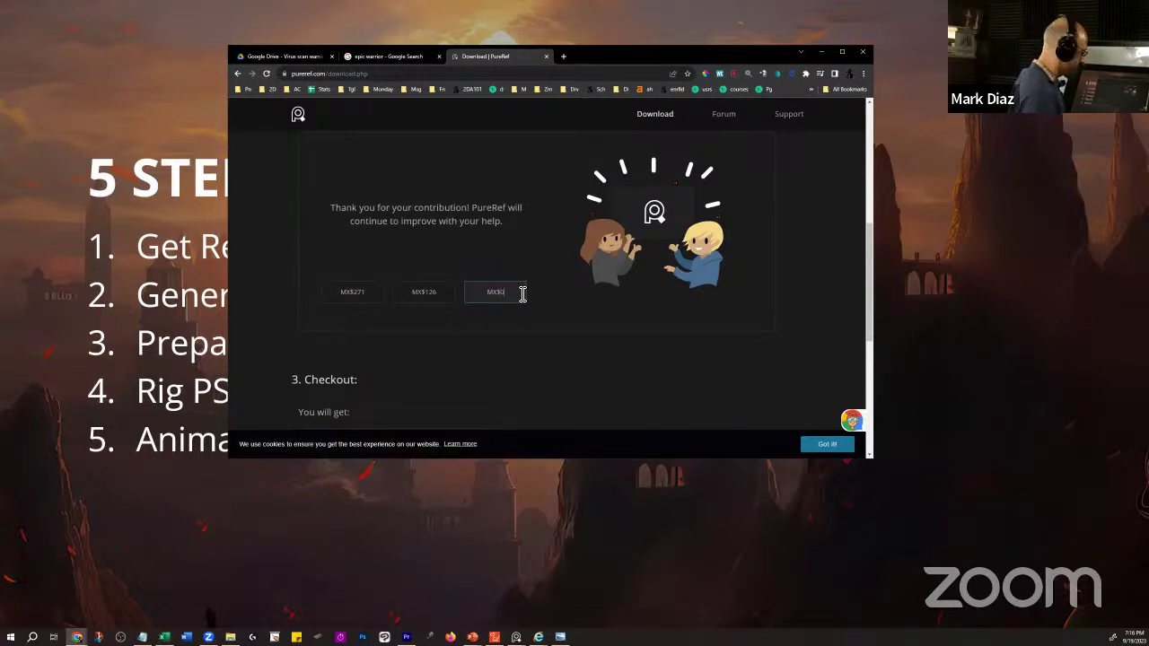
pyautogui.write('0')
pyautogui.scroll(-3, 528, 321)
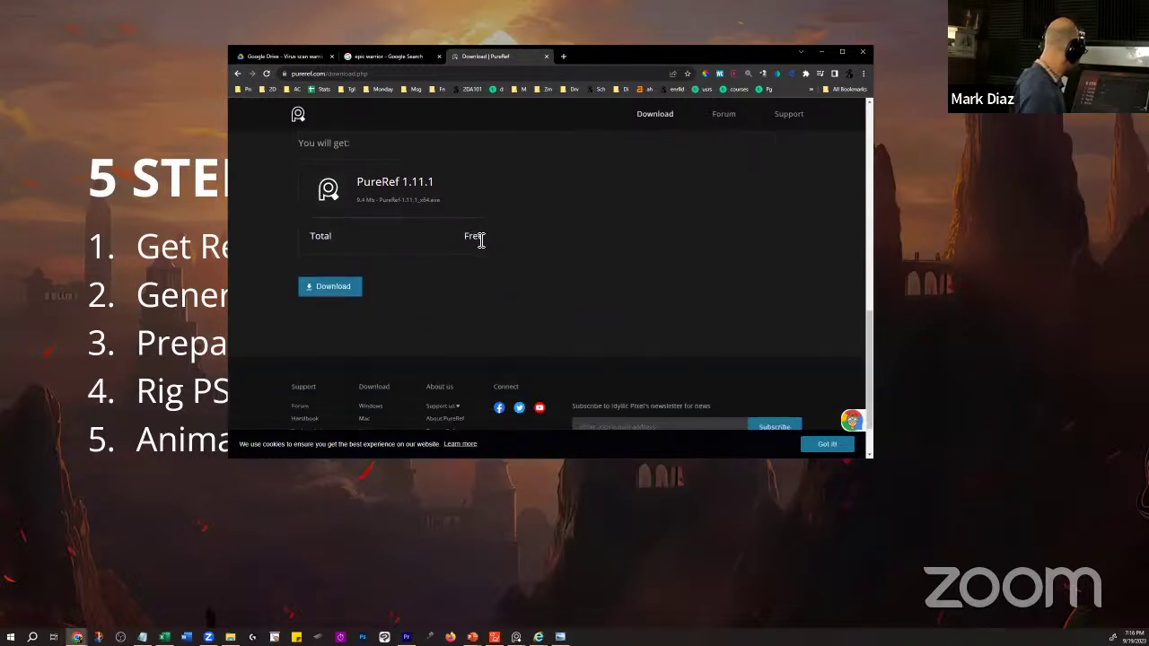
pyautogui.scroll(3, 480, 240)
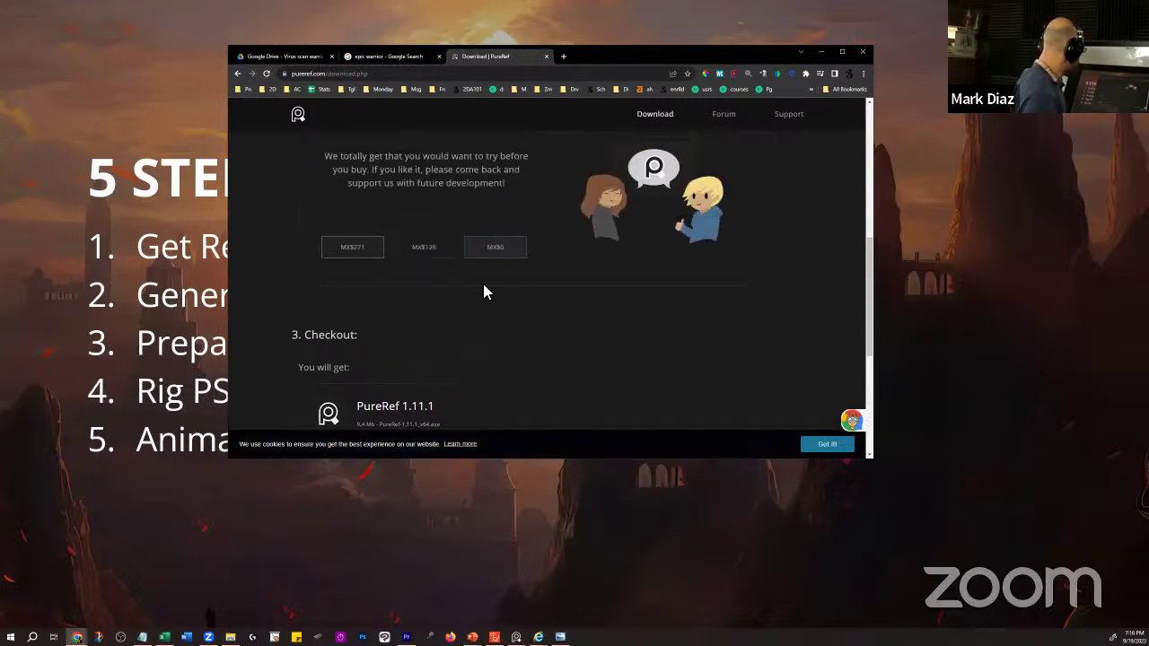
pyautogui.scroll(-2, 479, 281)
pyautogui.scroll(2, 538, 215)
pyautogui.click(483, 255)
pyautogui.scroll(-2, 448, 287)
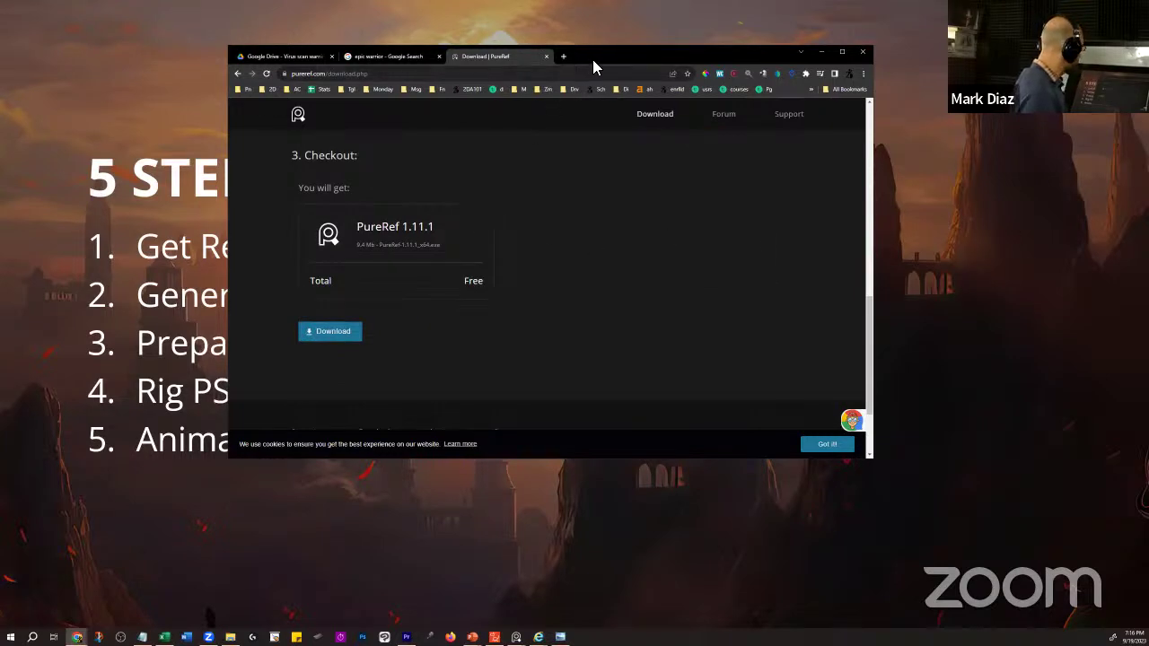
# - Move the browser window aside and bring the empty PureRef canvas window in next to it
pyautogui.moveTo(604, 58); pyautogui.dragTo(767, 66)
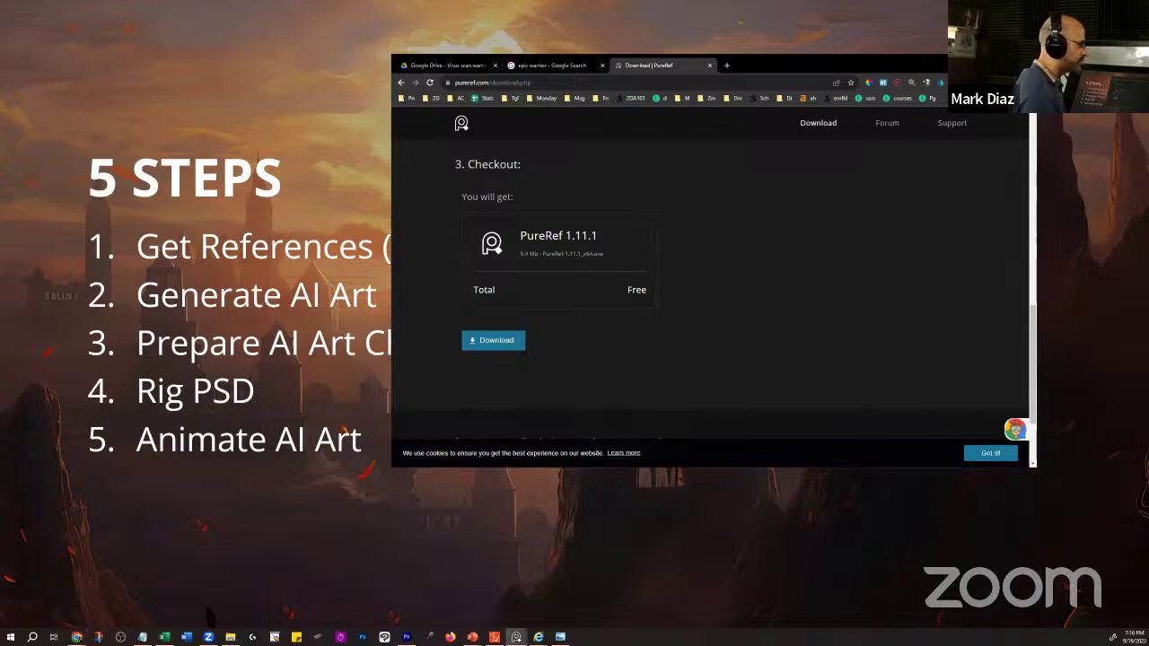
pyautogui.moveTo(1087, 198); pyautogui.dragTo(371, 199)
pyautogui.moveTo(688, 234); pyautogui.dragTo(639, 235)
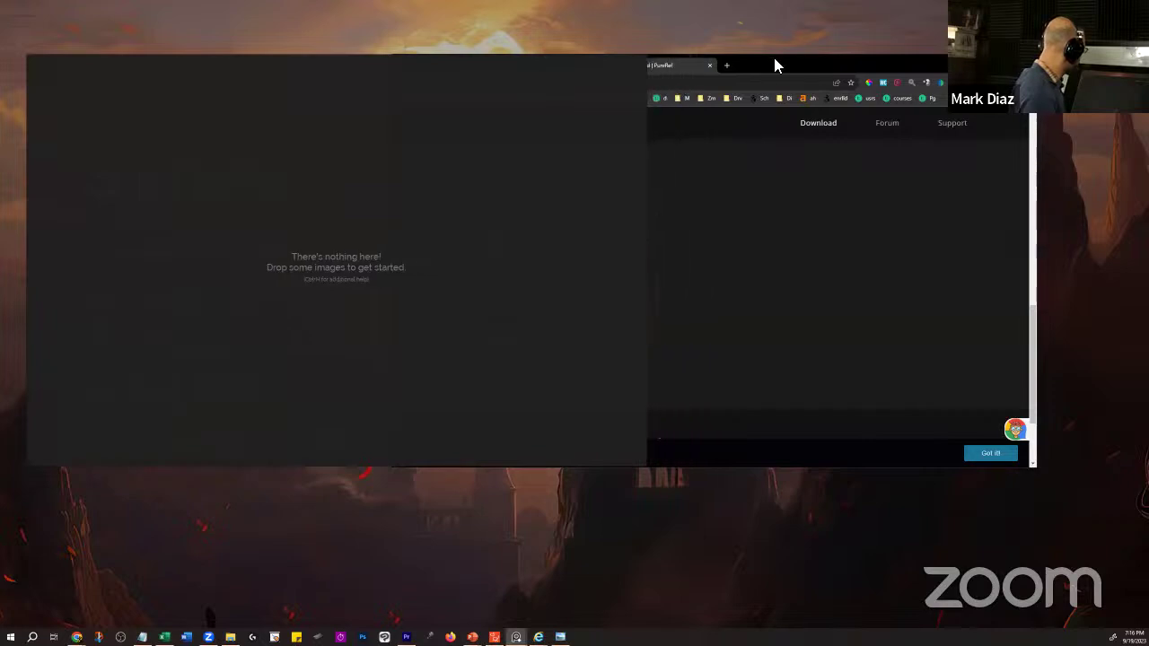
pyautogui.click(767, 64)
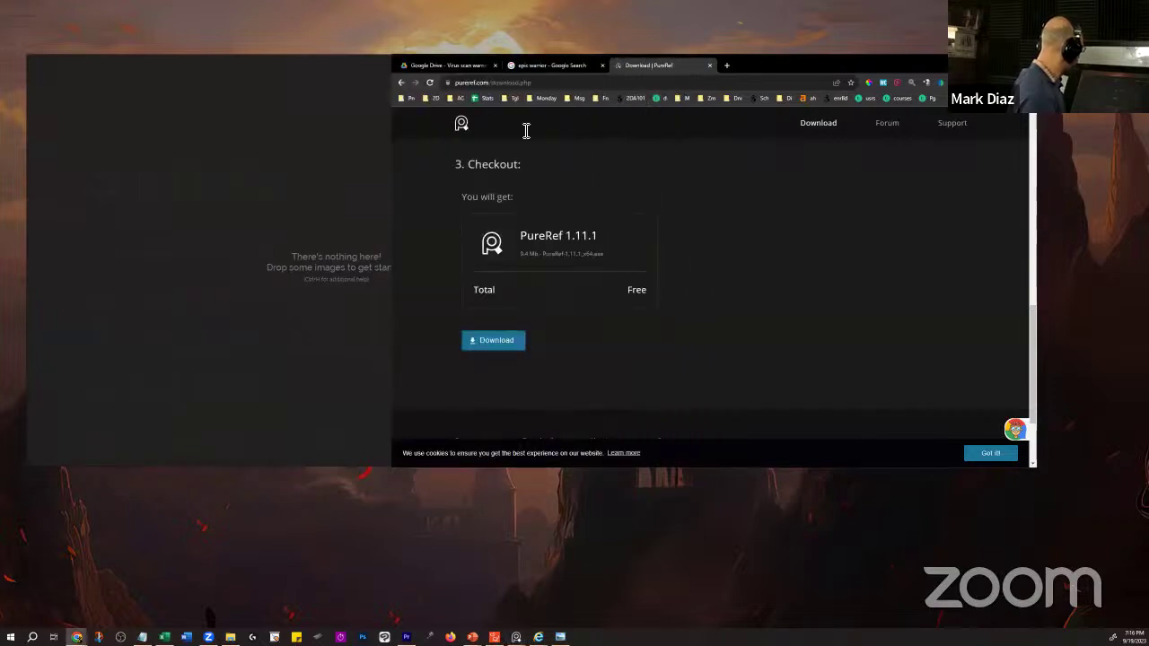
pyautogui.click(316, 201)
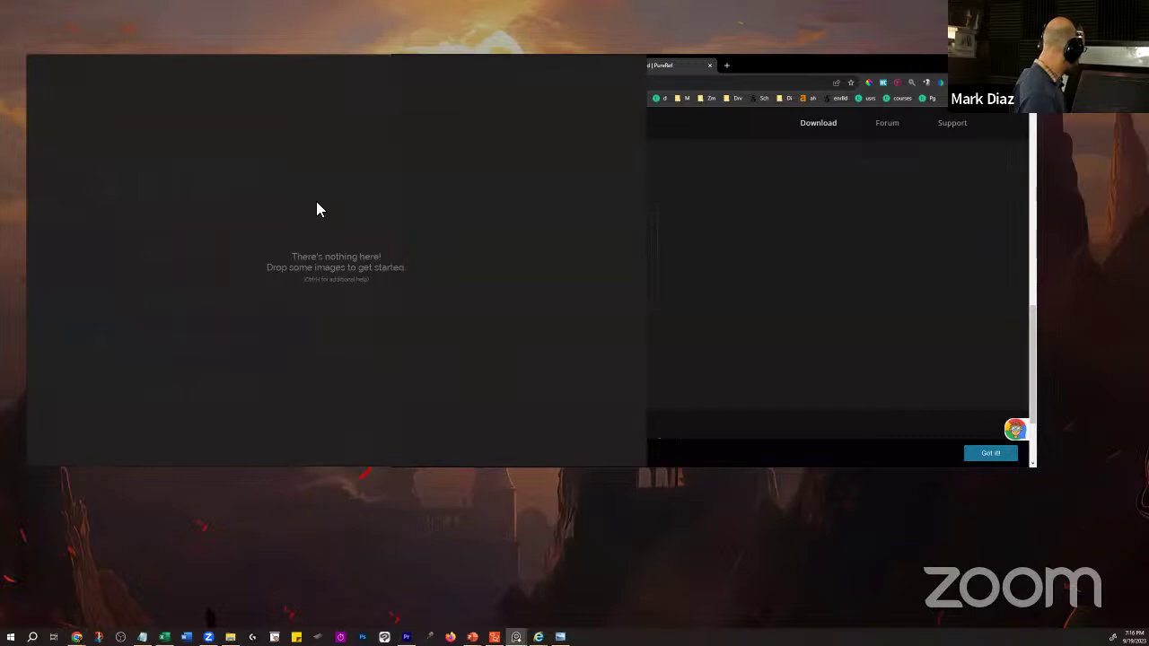
# - Turn on PureRef's Always On Top mode and shrink its window so it sits beside the browser
pyautogui.rightClick(301, 192)
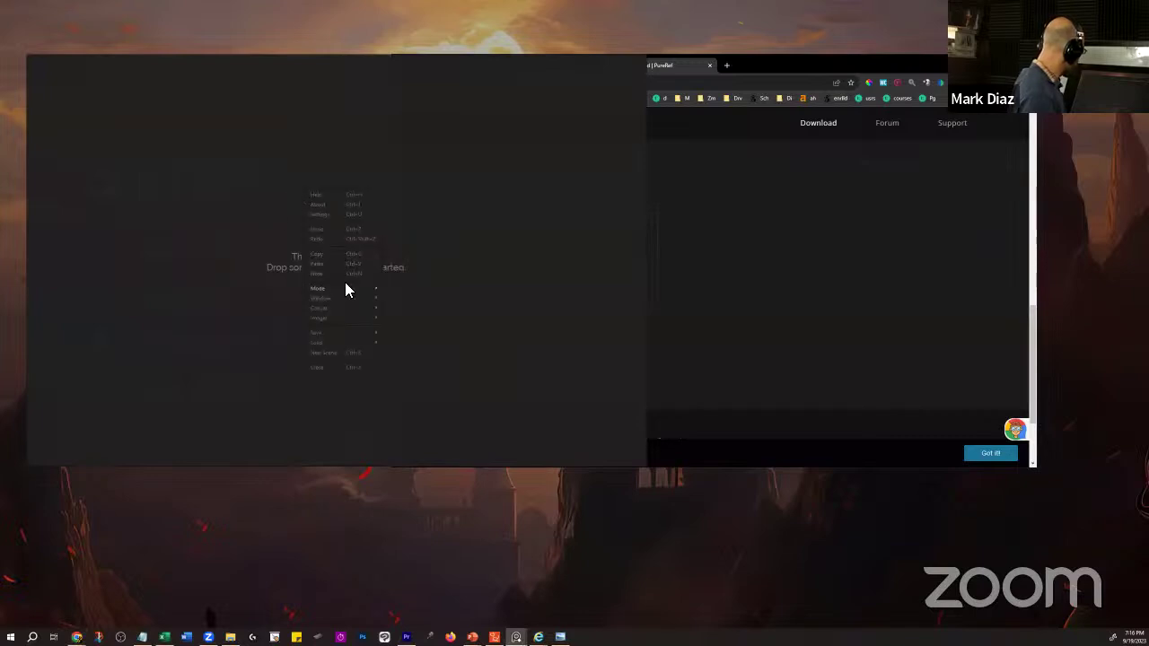
pyautogui.moveTo(356, 290)
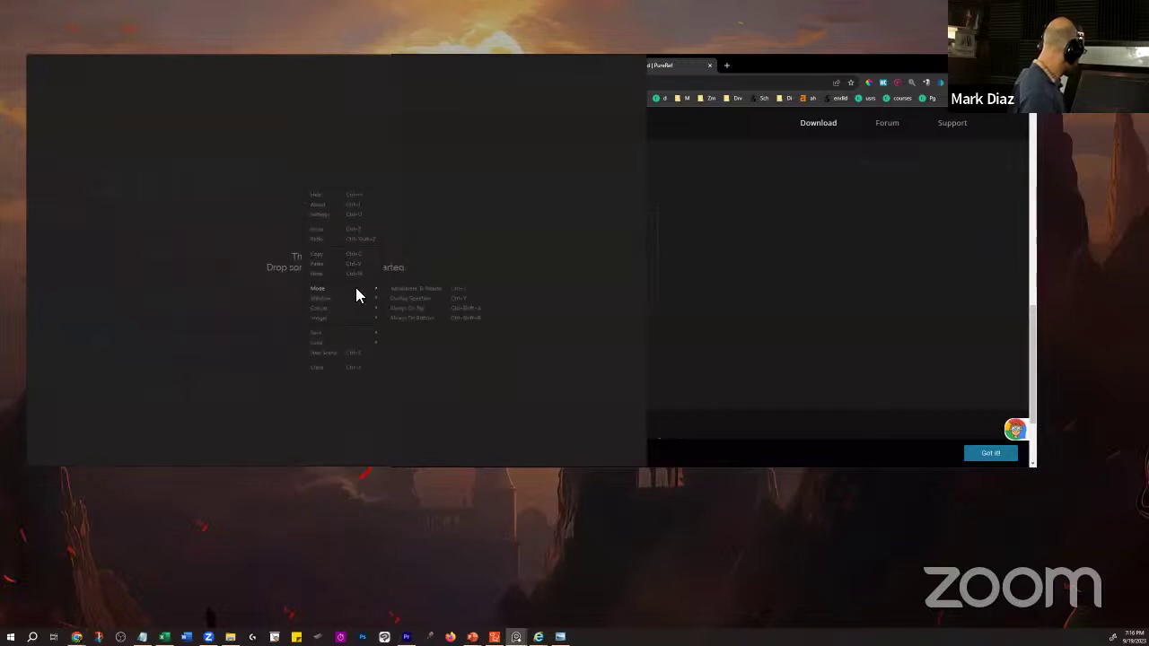
pyautogui.click(429, 309)
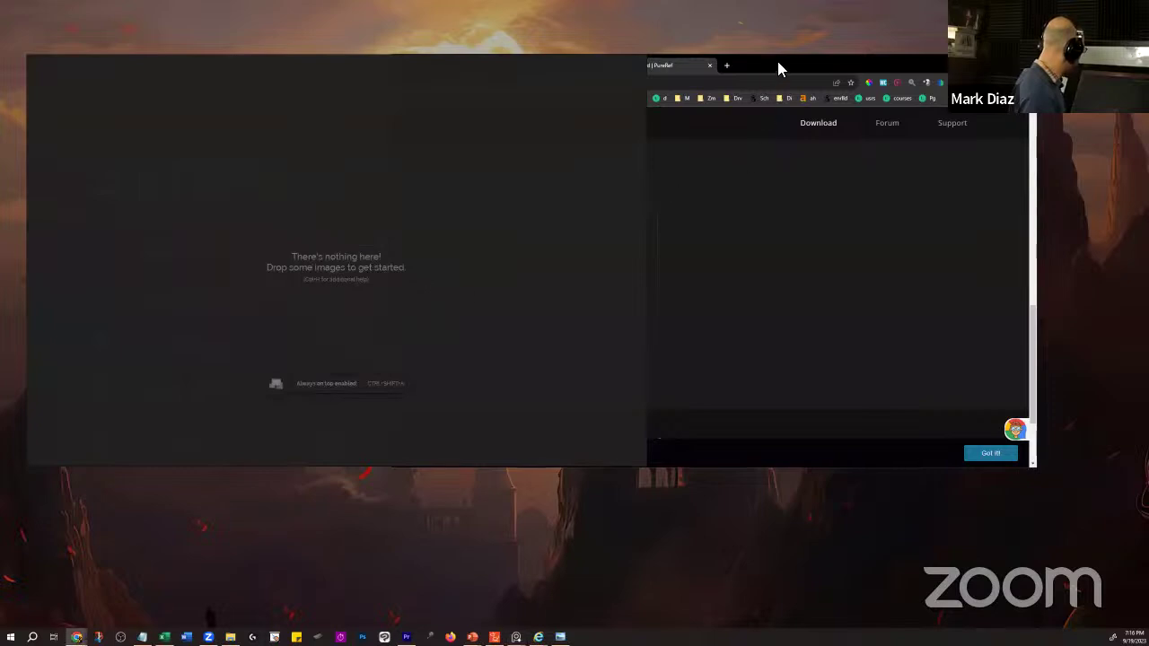
pyautogui.moveTo(771, 64); pyautogui.dragTo(759, 93)
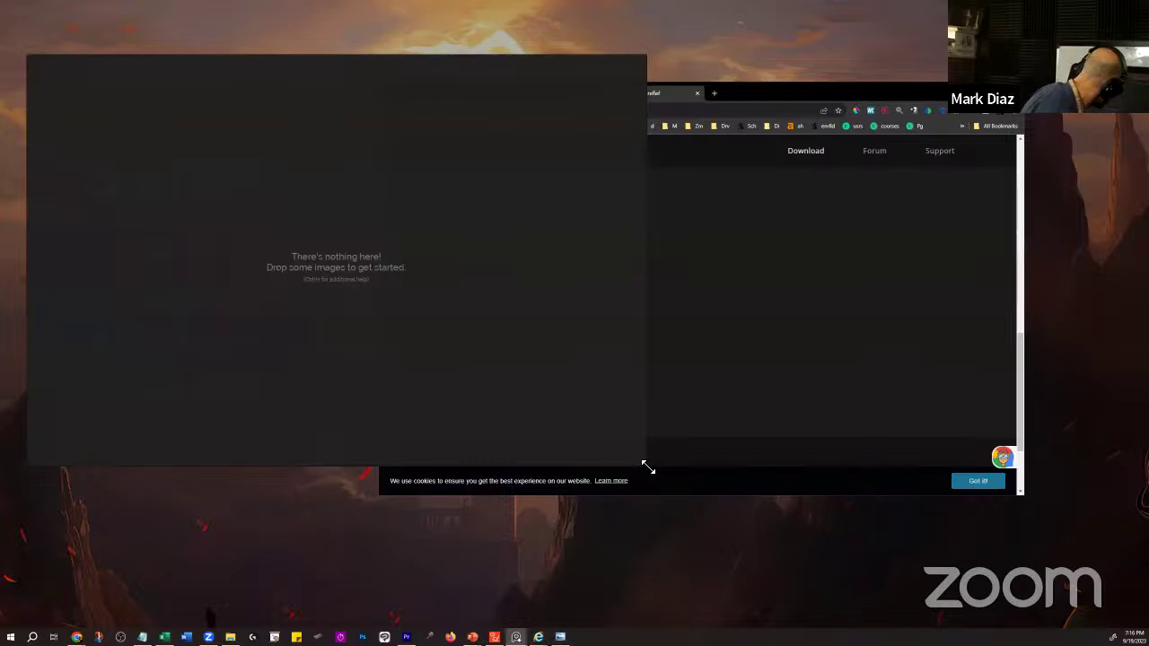
pyautogui.moveTo(647, 465); pyautogui.dragTo(384, 290)
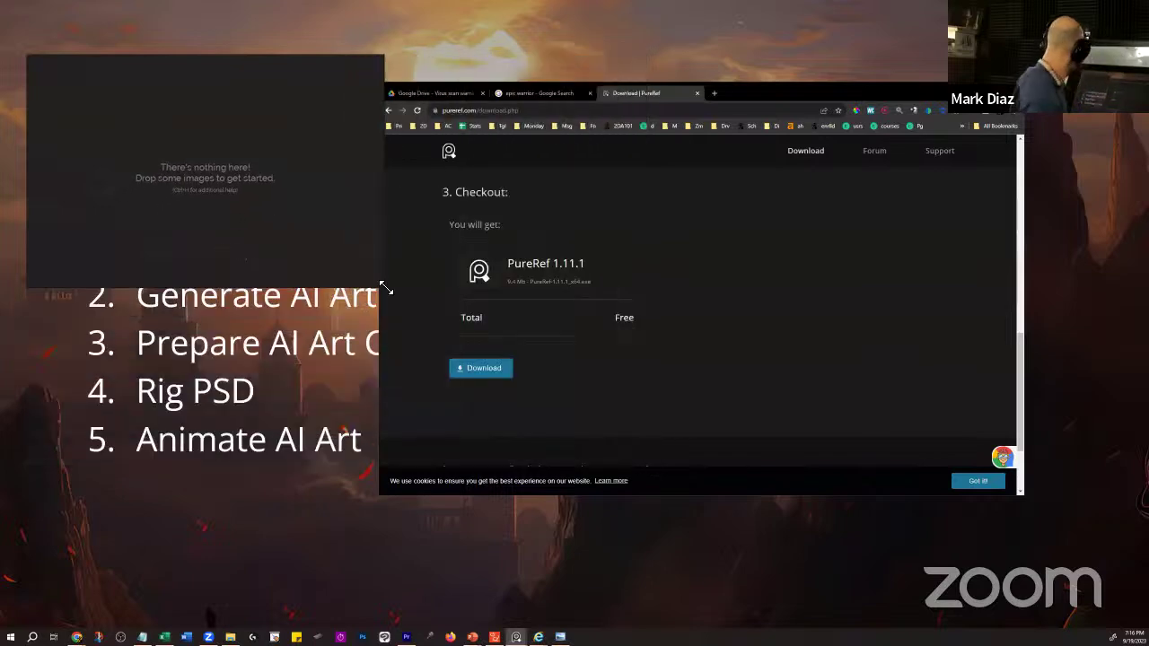
# - Add the golden-armored fiery warrior image from the "epic warrior" Google results to the PureRef canvas
pyautogui.click(544, 93)
pyautogui.moveTo(697, 312); pyautogui.dragTo(142, 136)
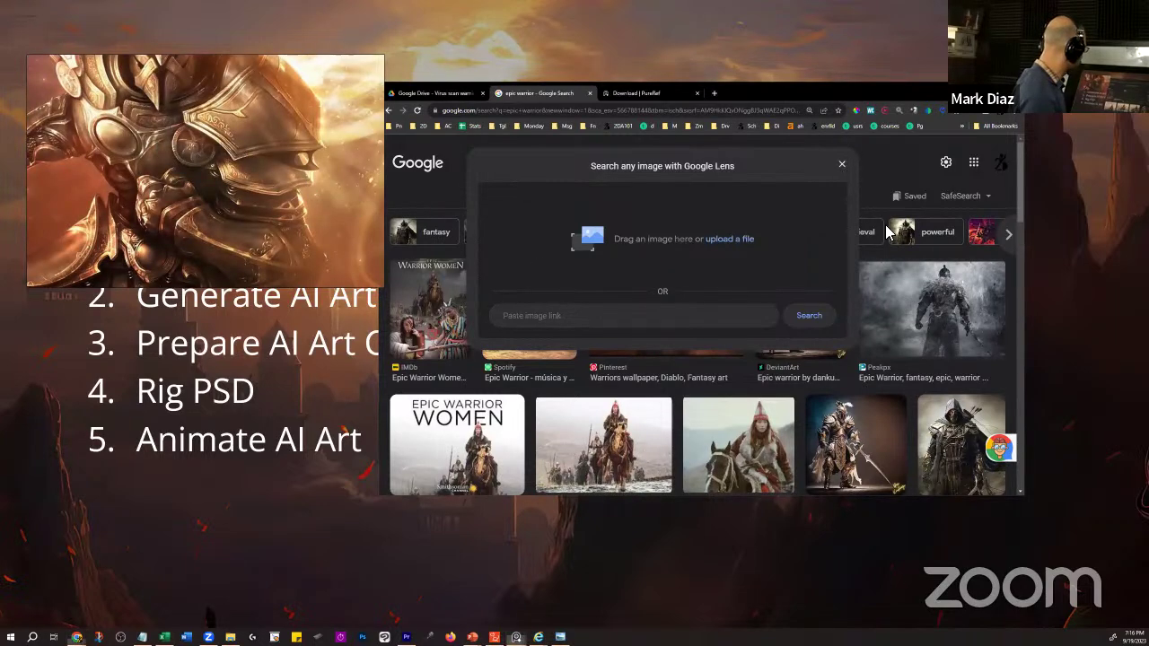
pyautogui.click(843, 163)
pyautogui.moveTo(916, 316); pyautogui.dragTo(201, 161)
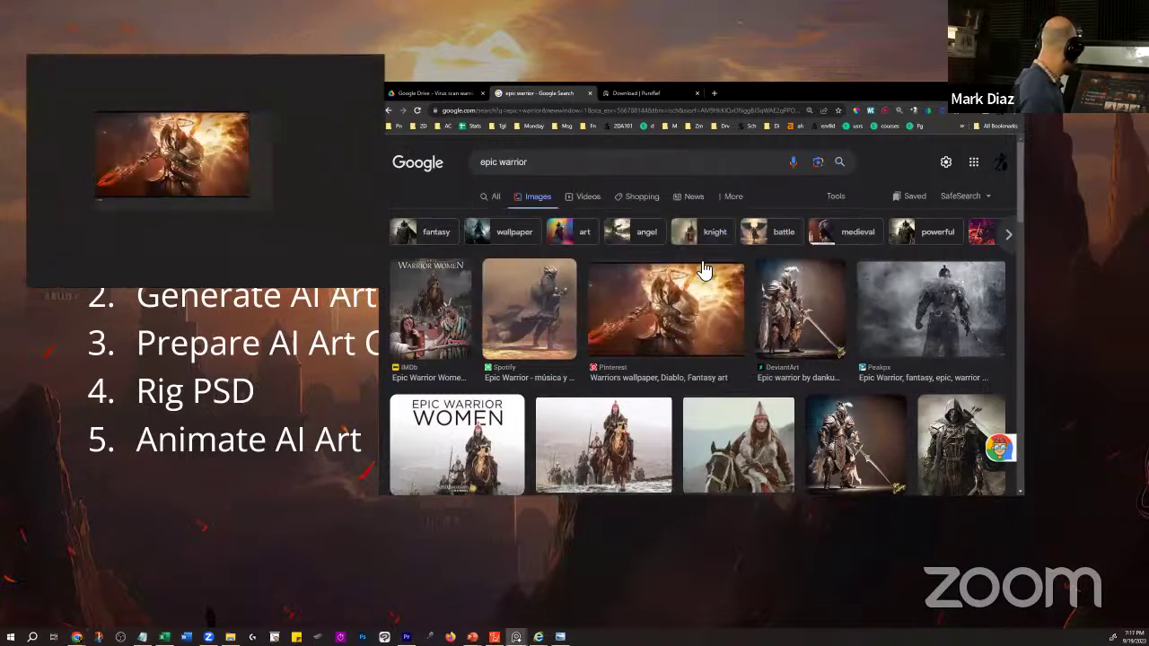
# - Open the dark Peakpx epic warrior result and add its image to the PureRef canvas beside the first one
pyautogui.click(933, 282)
pyautogui.moveTo(939, 279); pyautogui.dragTo(300, 134)
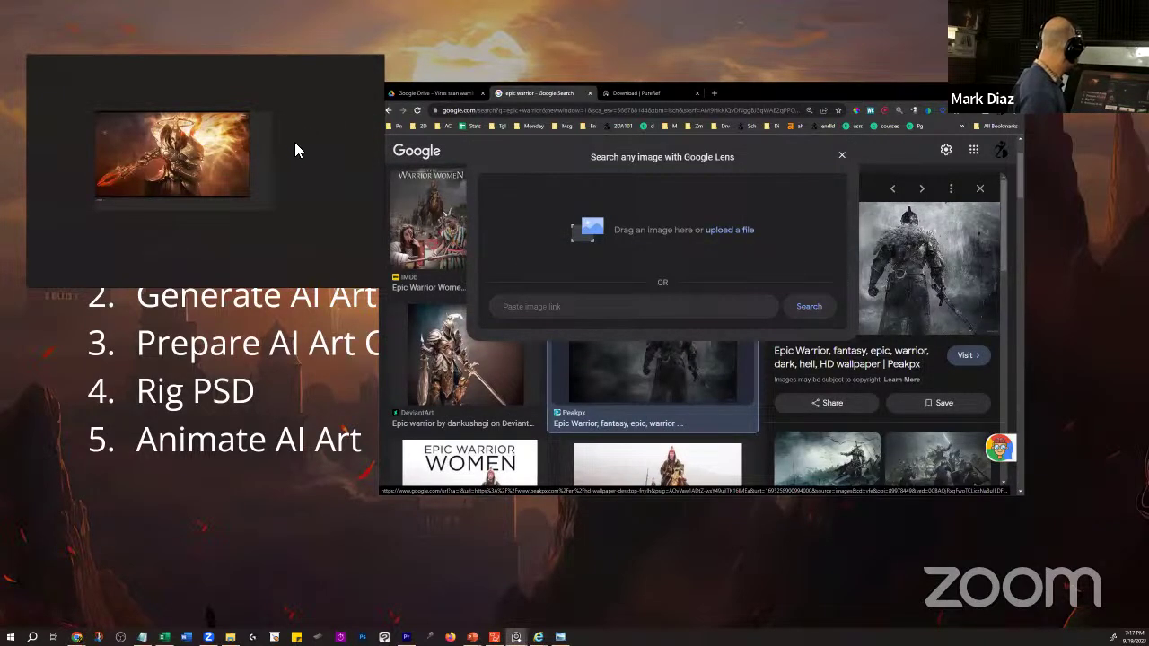
pyautogui.moveTo(907, 256); pyautogui.dragTo(286, 137)
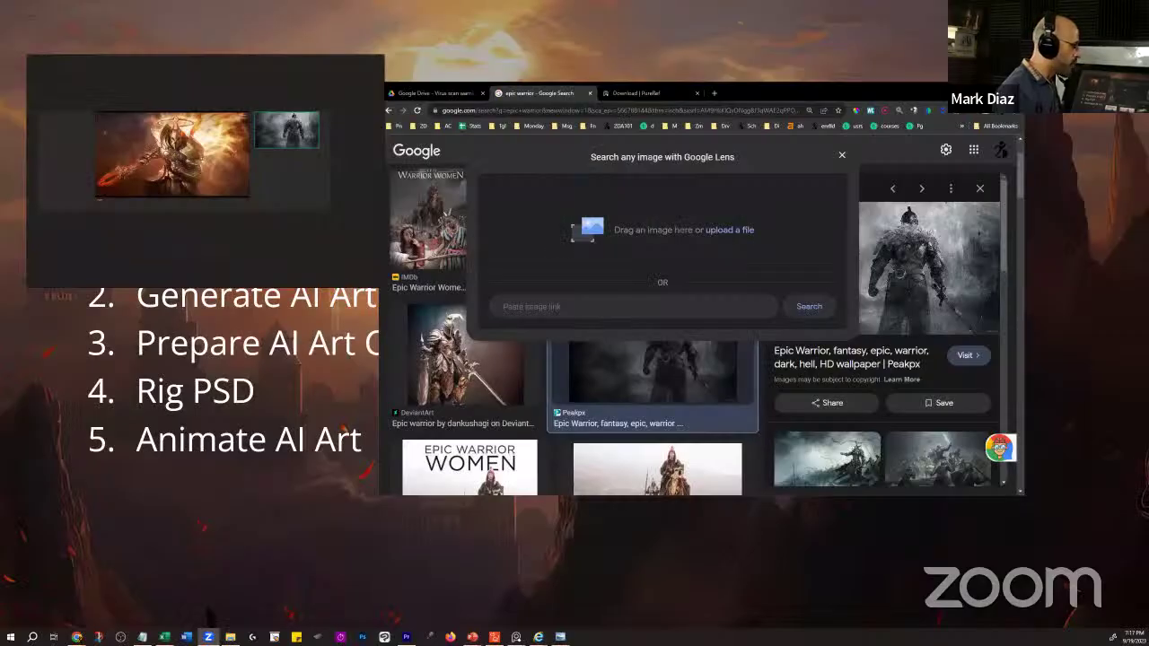
# - Switch to File Explorer, clear the PureRef window out of the way, and open the 01 PureRef folder within Project Files
pyautogui.hotkey('alt', 'Tab')
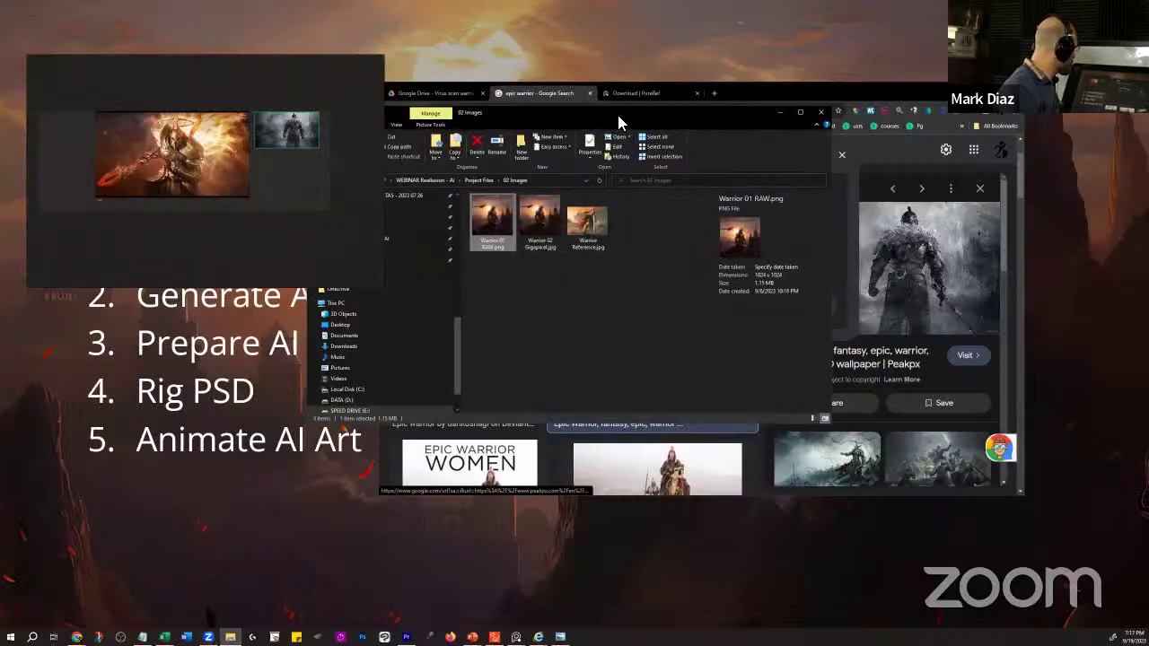
pyautogui.moveTo(618, 117); pyautogui.dragTo(753, 116)
pyautogui.moveTo(338, 188); pyautogui.dragTo(1148, 242)
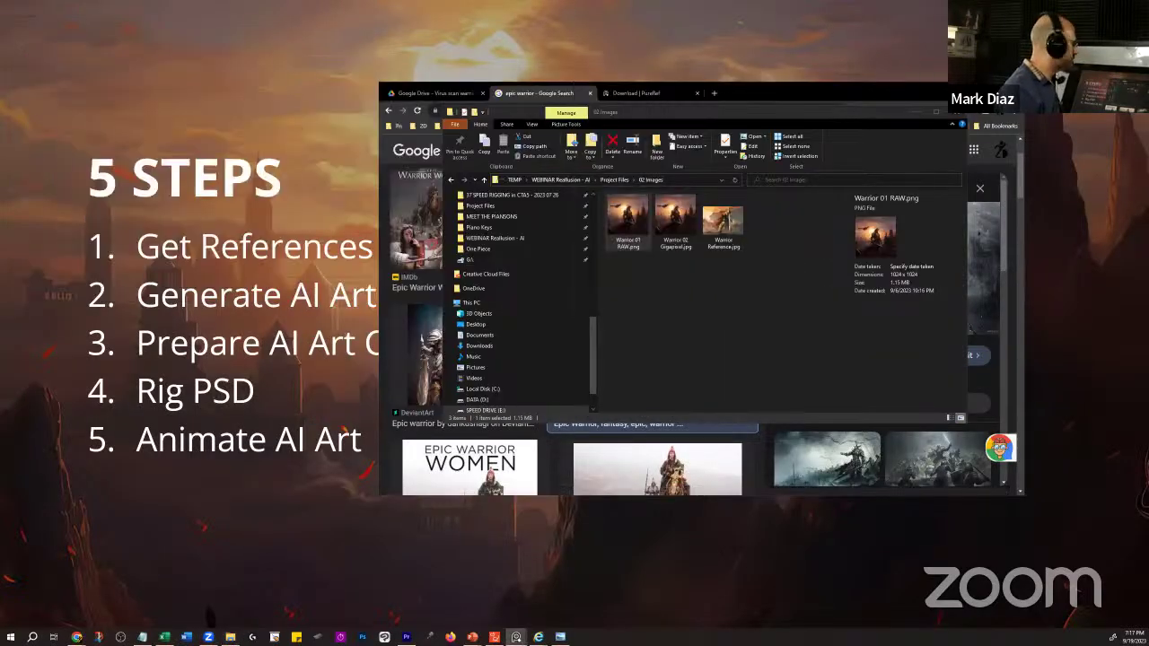
pyautogui.click(696, 284)
pyautogui.click(614, 180)
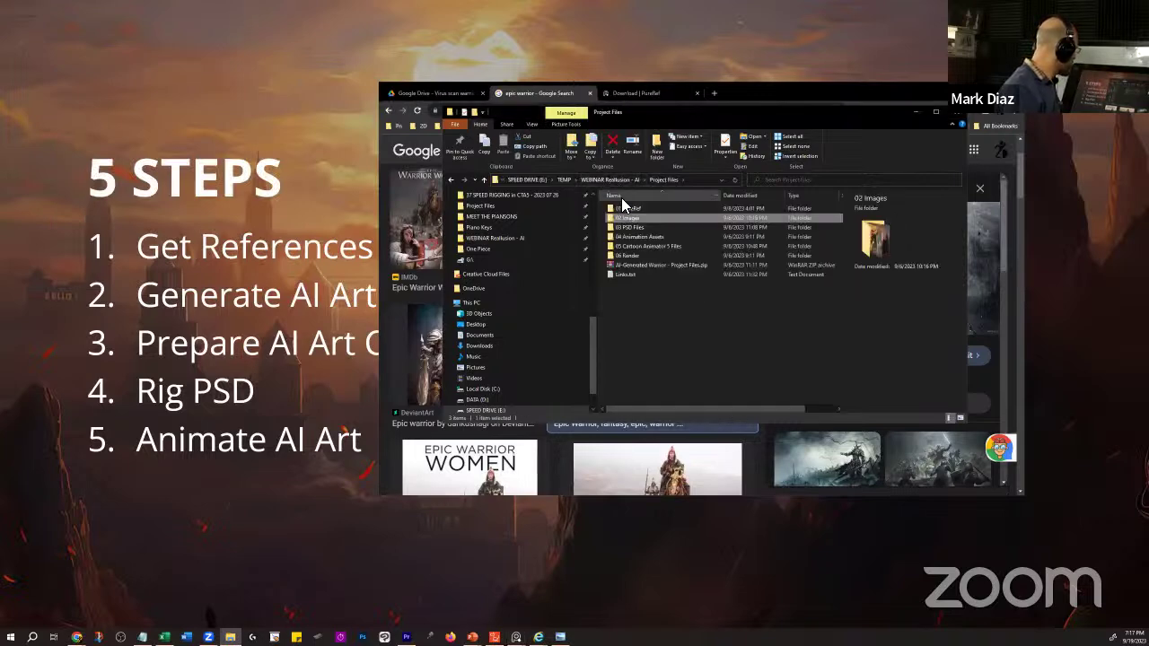
pyautogui.doubleClick(626, 207)
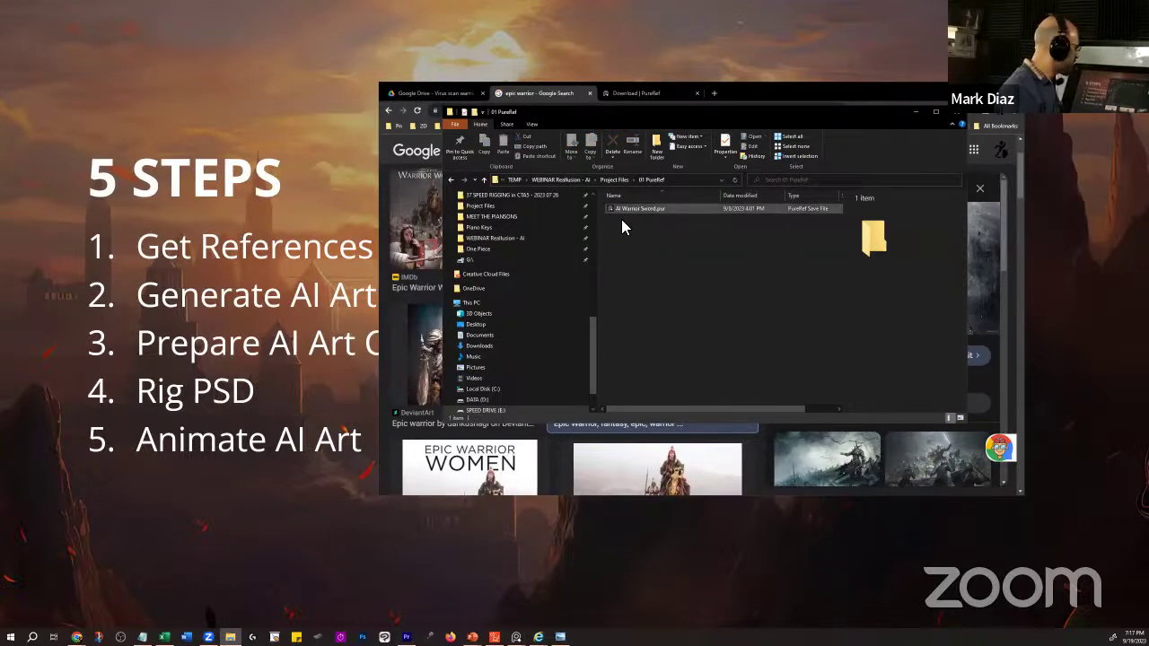
# - Show the AI Warrior Sword.pur board in PureRef and enlarge its window to display the image collection
pyautogui.click(639, 211)
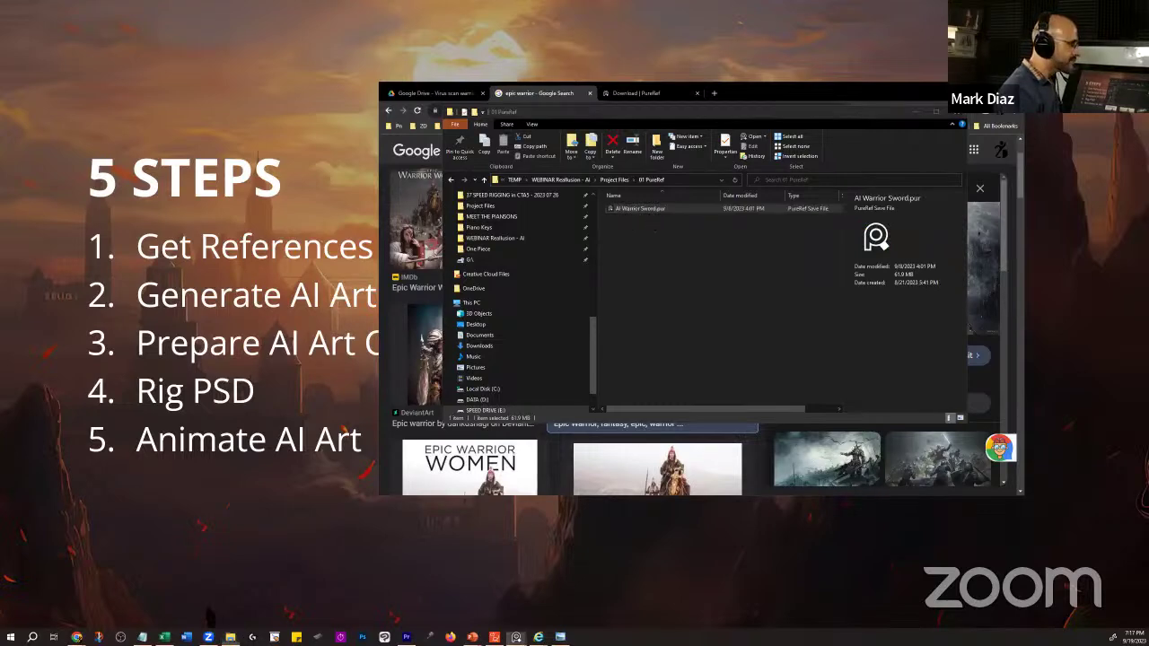
pyautogui.moveTo(1148, 200); pyautogui.dragTo(246, 124)
pyautogui.moveTo(385, 264); pyautogui.dragTo(1031, 508)
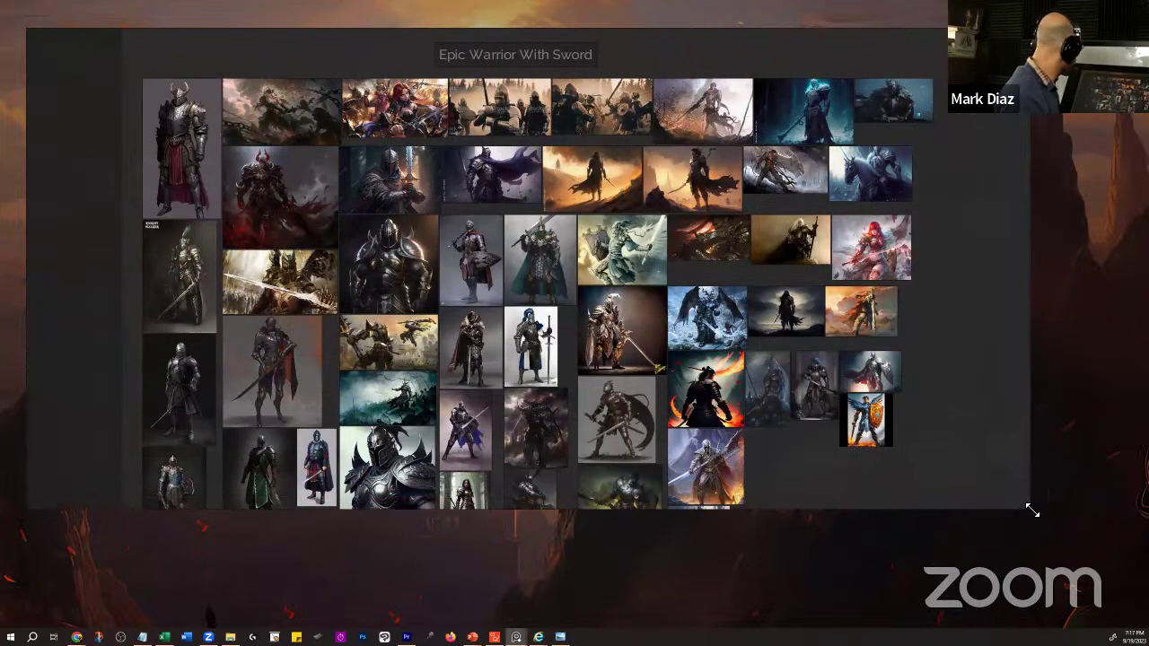
# - Examine the warrior poses, armor and swords across the "Epic Warrior With Sword" reference board, extending the window downward
pyautogui.scroll(2, 314, 178)
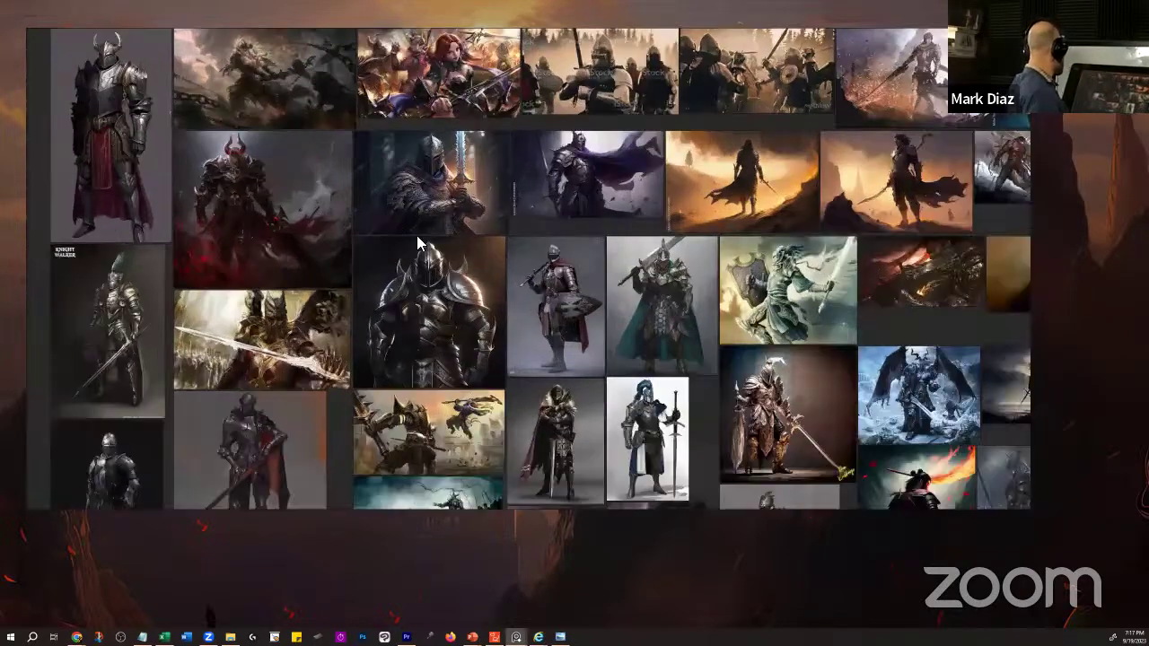
pyautogui.moveTo(338, 237); pyautogui.dragTo(489, 339)
pyautogui.moveTo(801, 229); pyautogui.dragTo(599, 218)
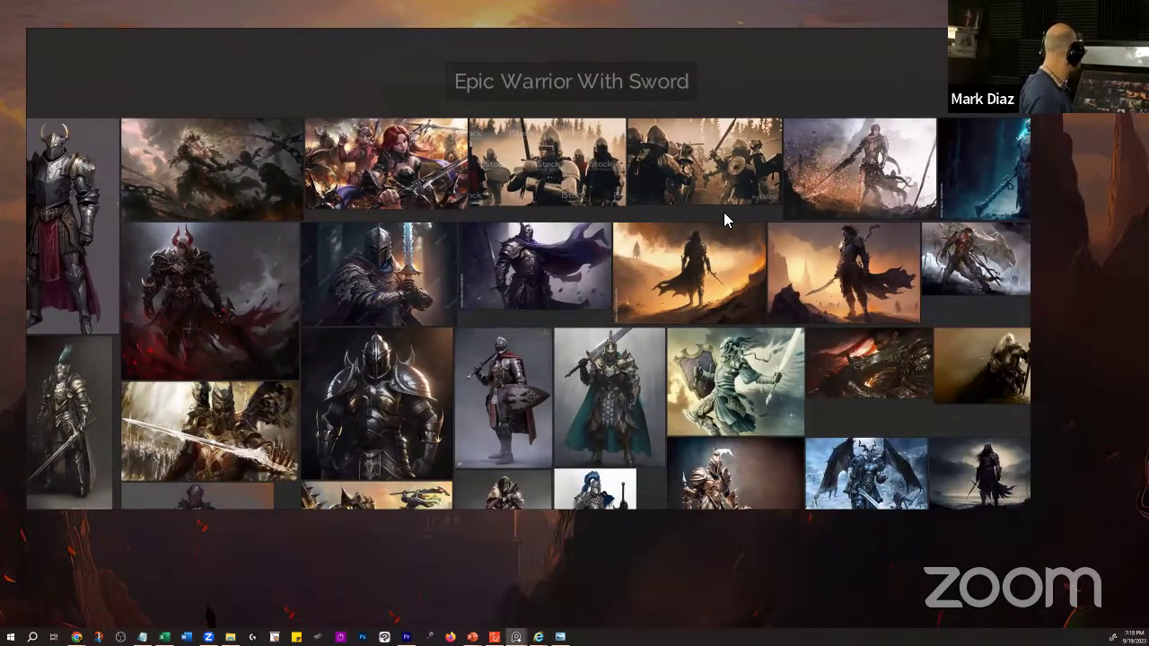
pyautogui.moveTo(773, 248); pyautogui.dragTo(561, 266)
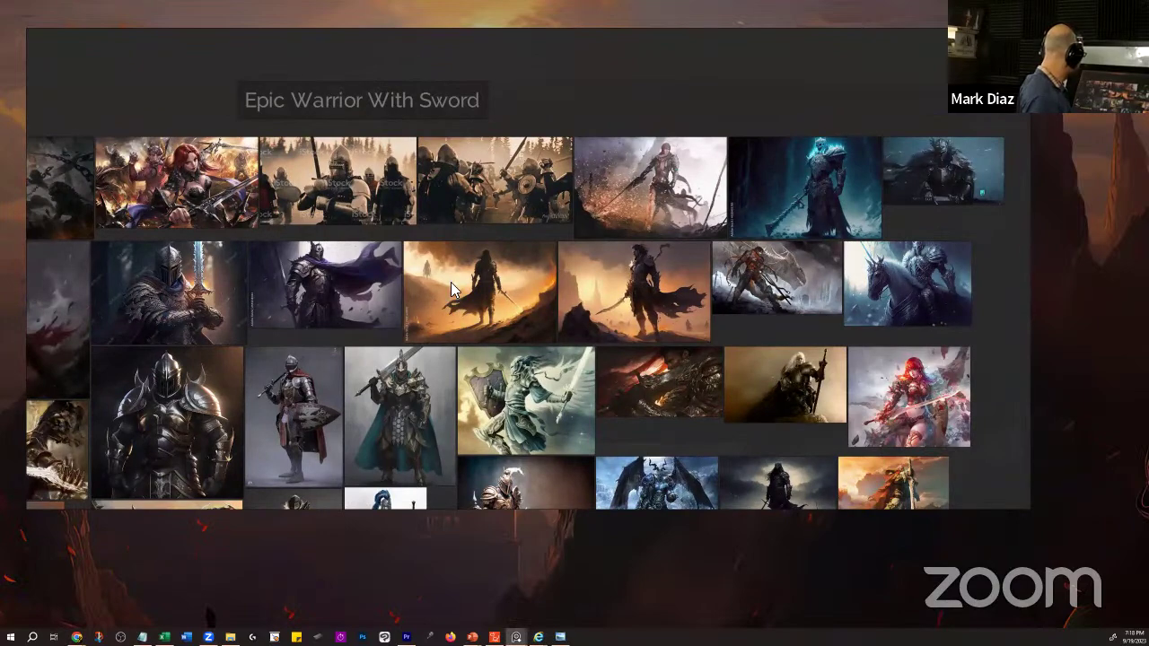
pyautogui.scroll(1, 594, 282)
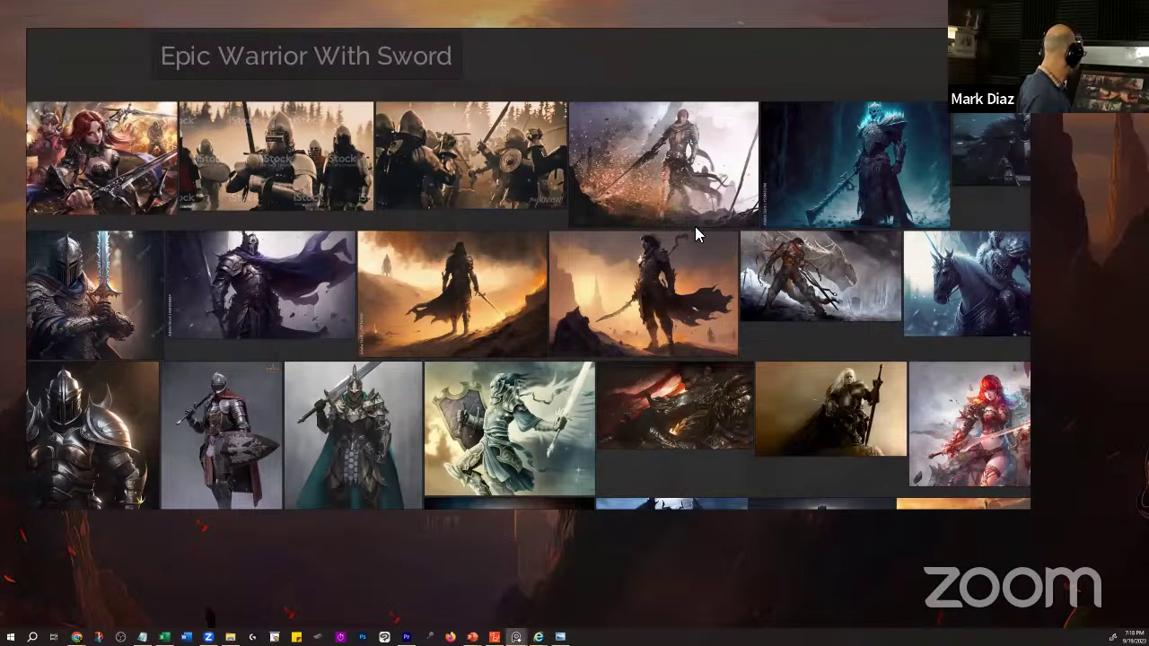
pyautogui.scroll(2, 694, 227)
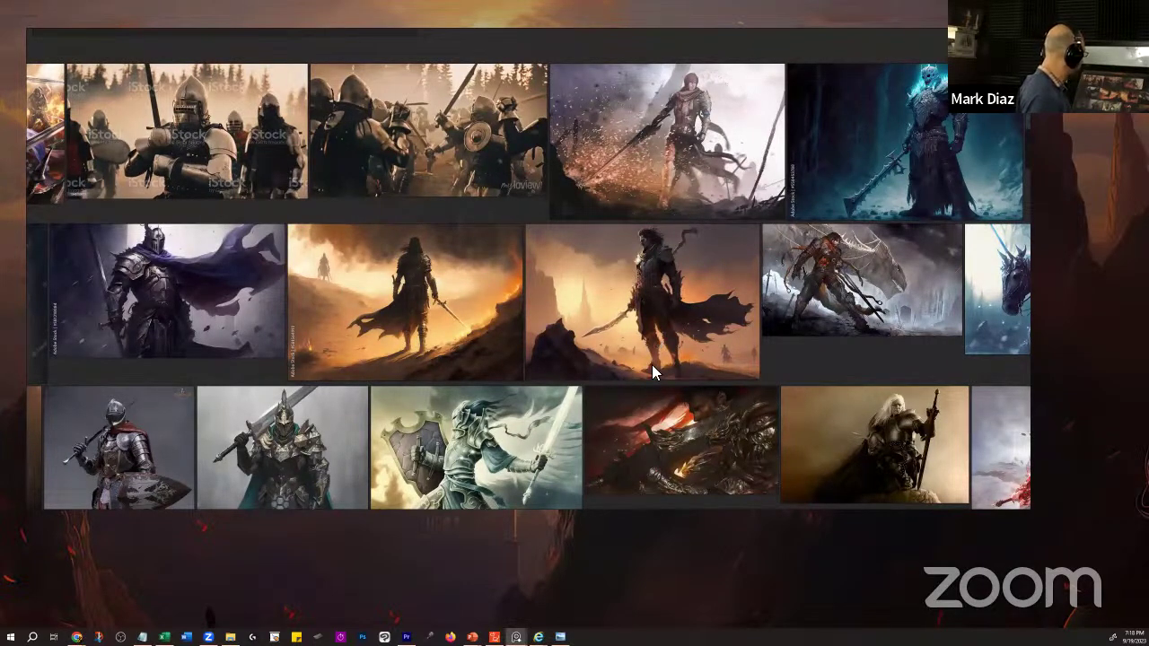
pyautogui.moveTo(651, 364); pyautogui.dragTo(678, 154)
pyautogui.scroll(-1, 644, 413)
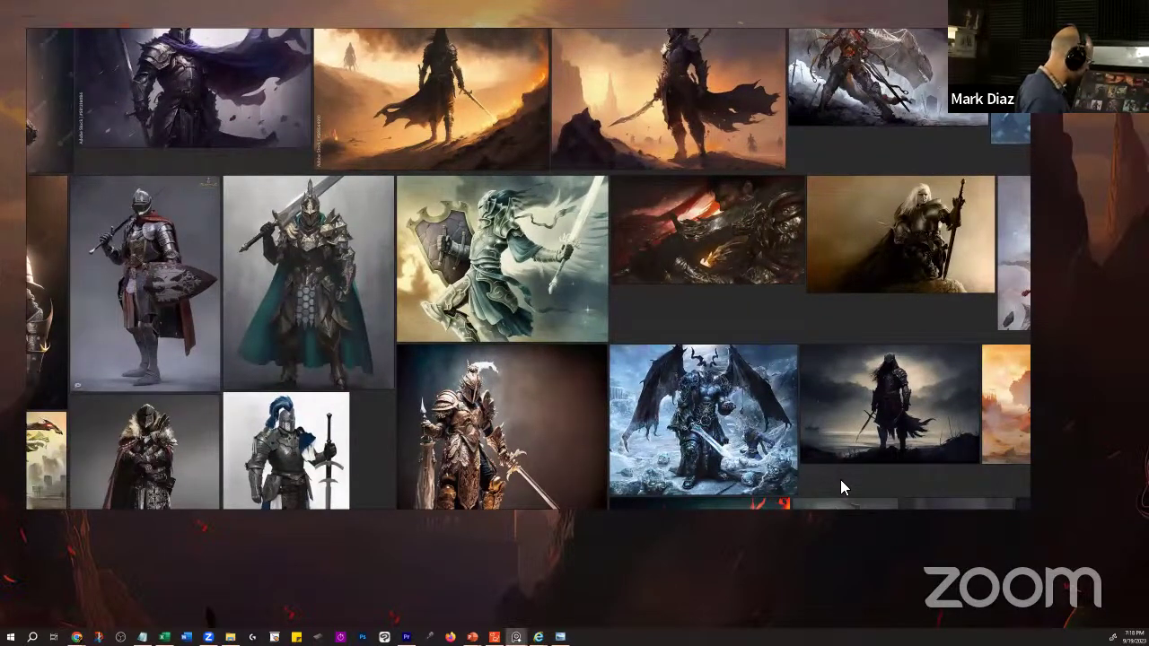
pyautogui.moveTo(849, 512); pyautogui.dragTo(861, 605)
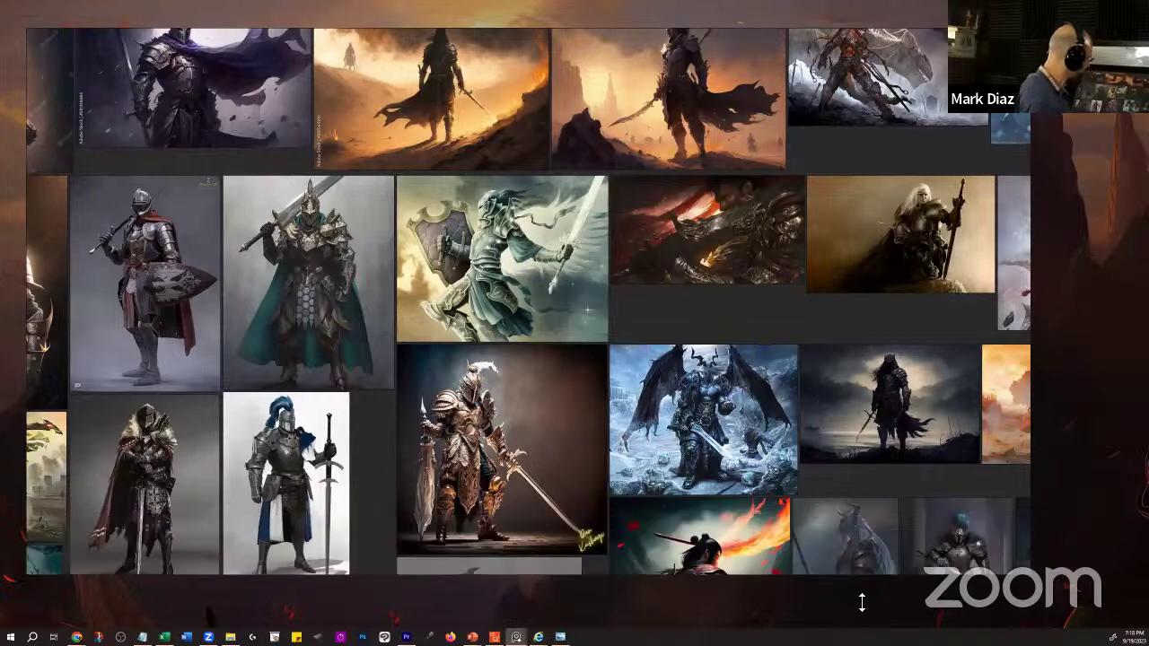
# - Examine the warrior references across the PureRef board, including a close view of the long-haired swordsman against the orange sky
pyautogui.scroll(-5, 718, 355)
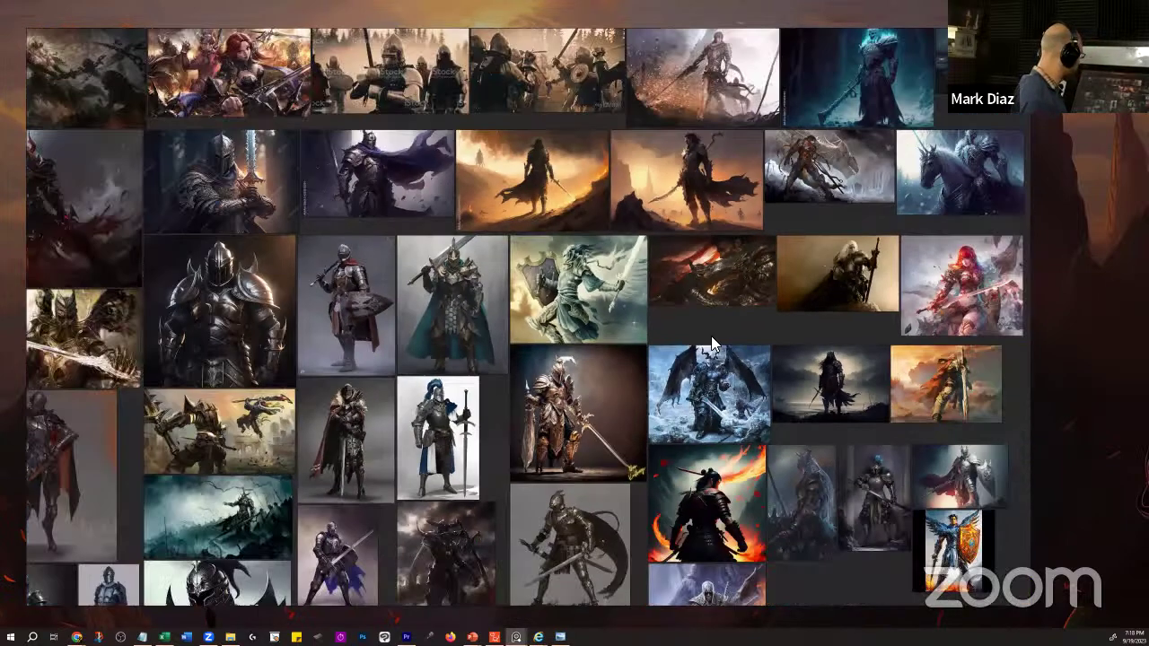
pyautogui.scroll(-2, 528, 382)
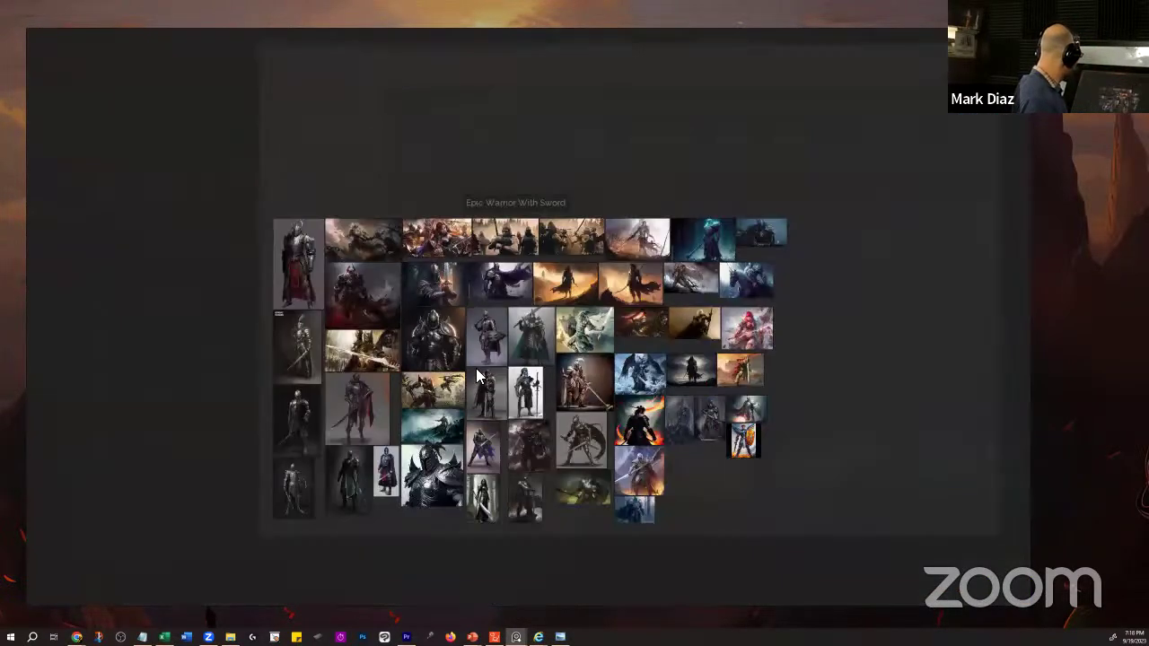
pyautogui.scroll(4, 538, 373)
pyautogui.scroll(2, 551, 357)
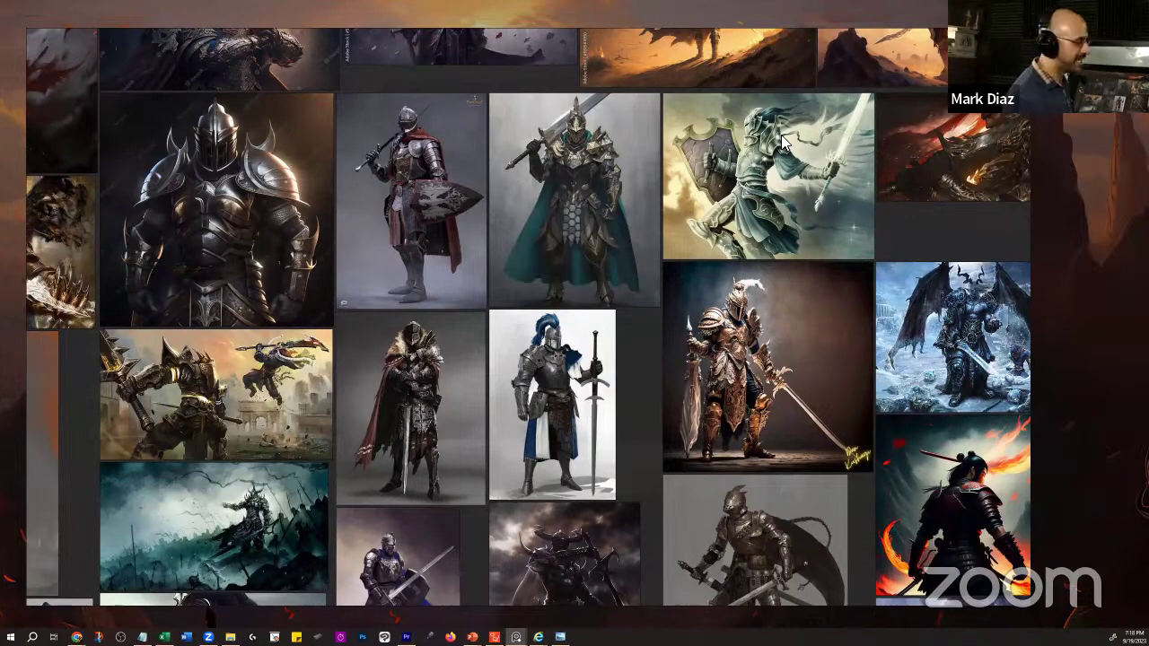
pyautogui.moveTo(820, 235); pyautogui.dragTo(552, 416)
pyautogui.moveTo(694, 238); pyautogui.dragTo(641, 316)
pyautogui.scroll(3, 655, 255)
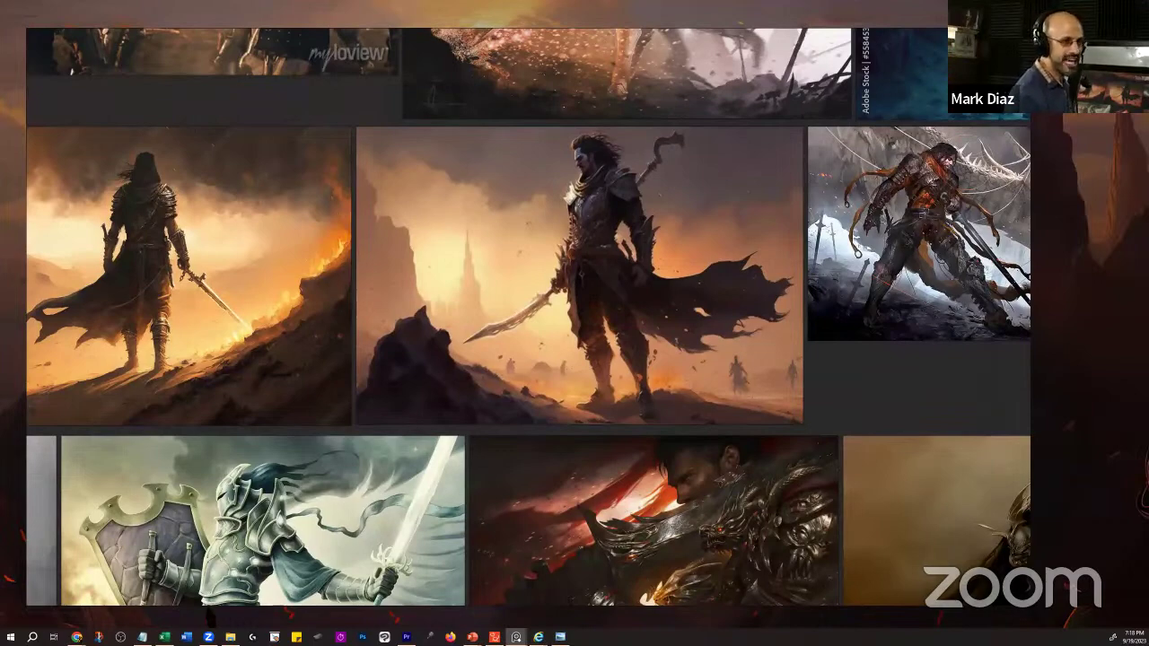
pyautogui.click(621, 183)
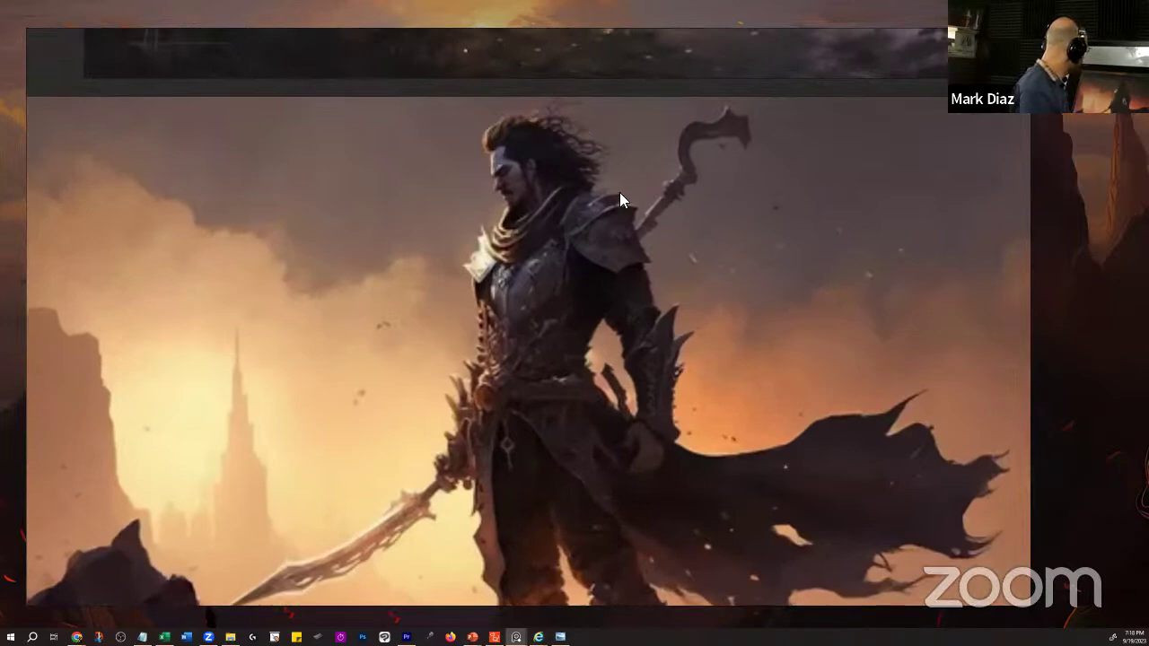
pyautogui.scroll(-3, 620, 193)
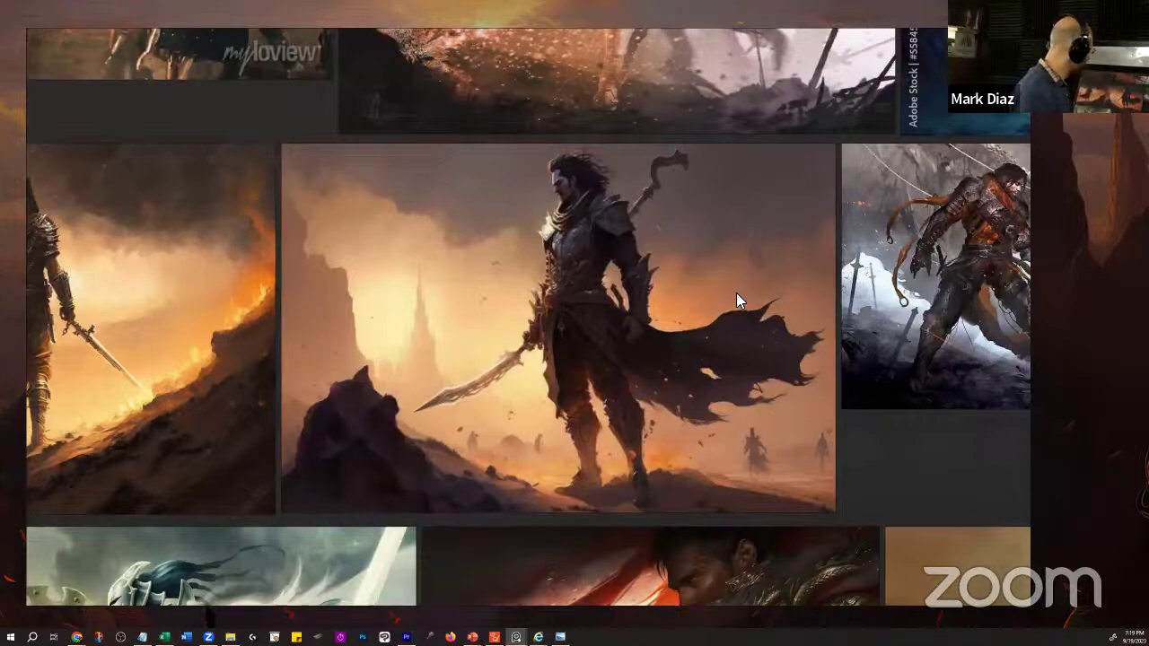
pyautogui.scroll(-3, 736, 292)
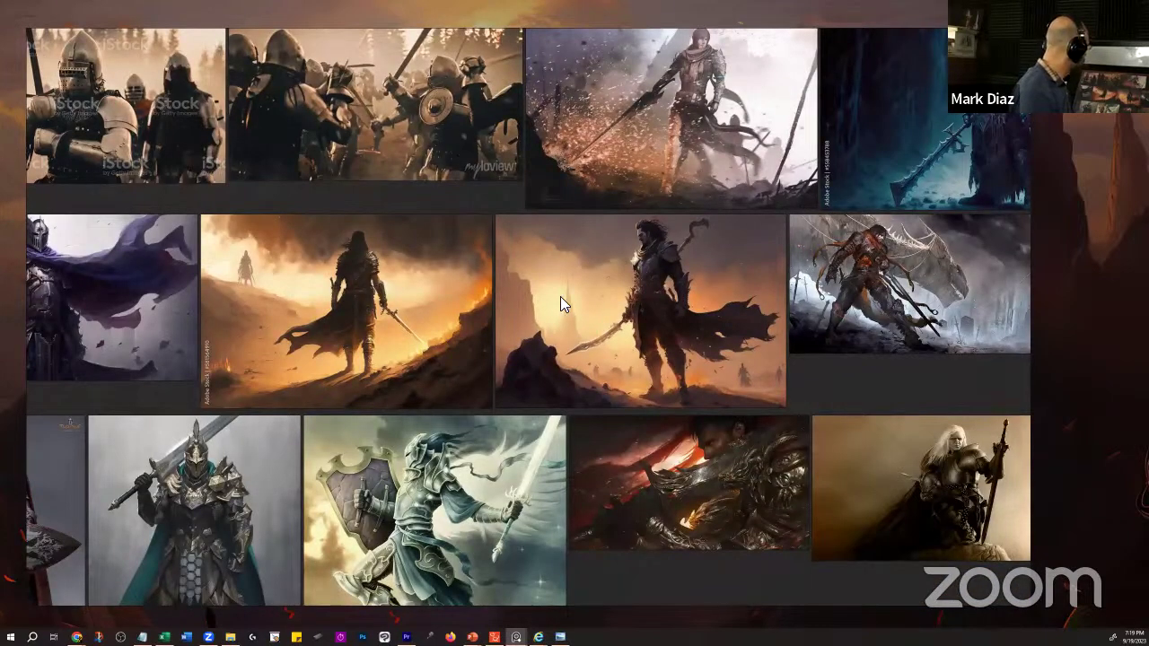
pyautogui.moveTo(560, 296); pyautogui.dragTo(551, 267)
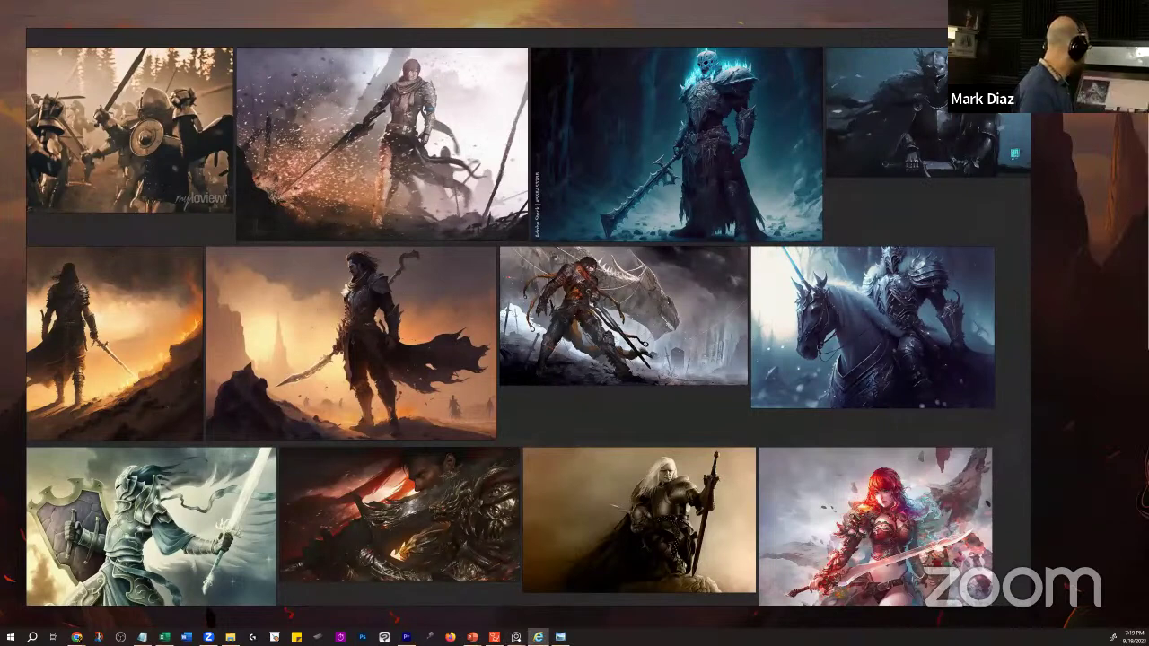
# - Leave the PureRef board for the Internet Explorer window showing the 01 kokomi-genshin-impact GIF, then reposition and enlarge that window
pyautogui.press('Escape')
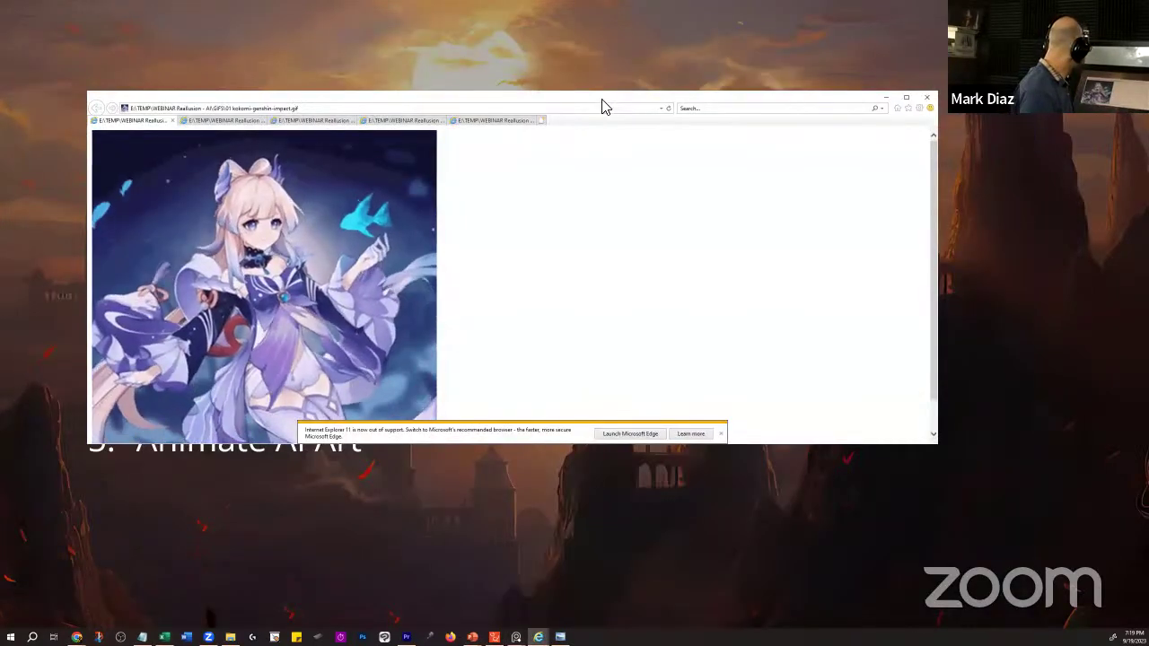
pyautogui.moveTo(602, 106); pyautogui.dragTo(578, 52)
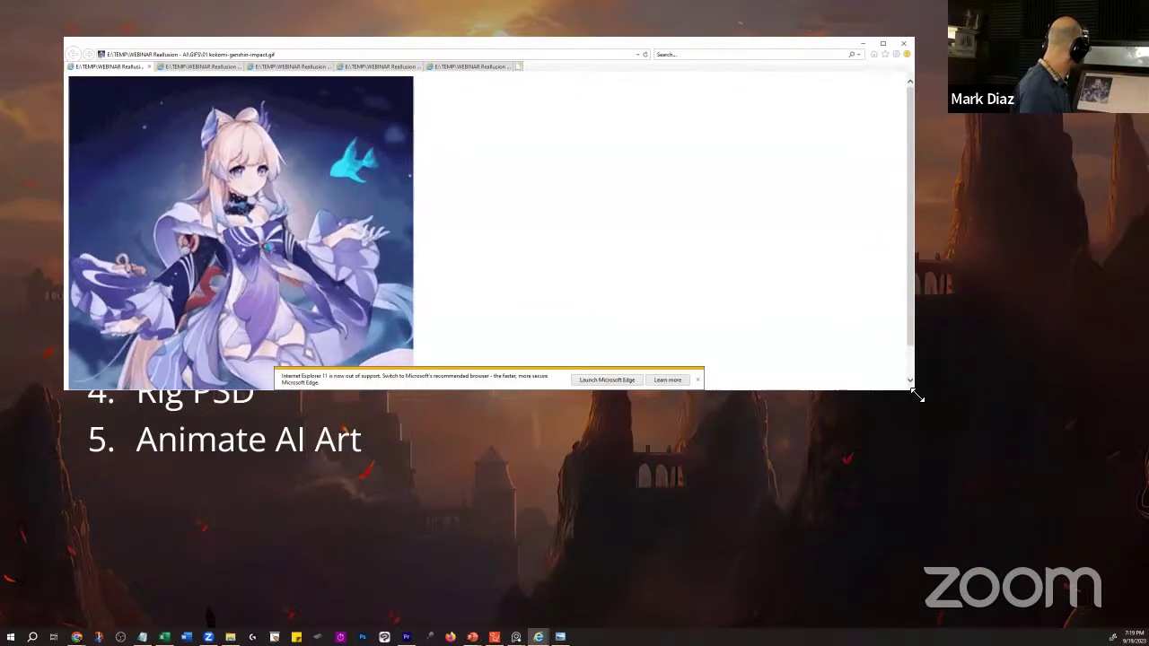
pyautogui.moveTo(916, 394); pyautogui.dragTo(973, 529)
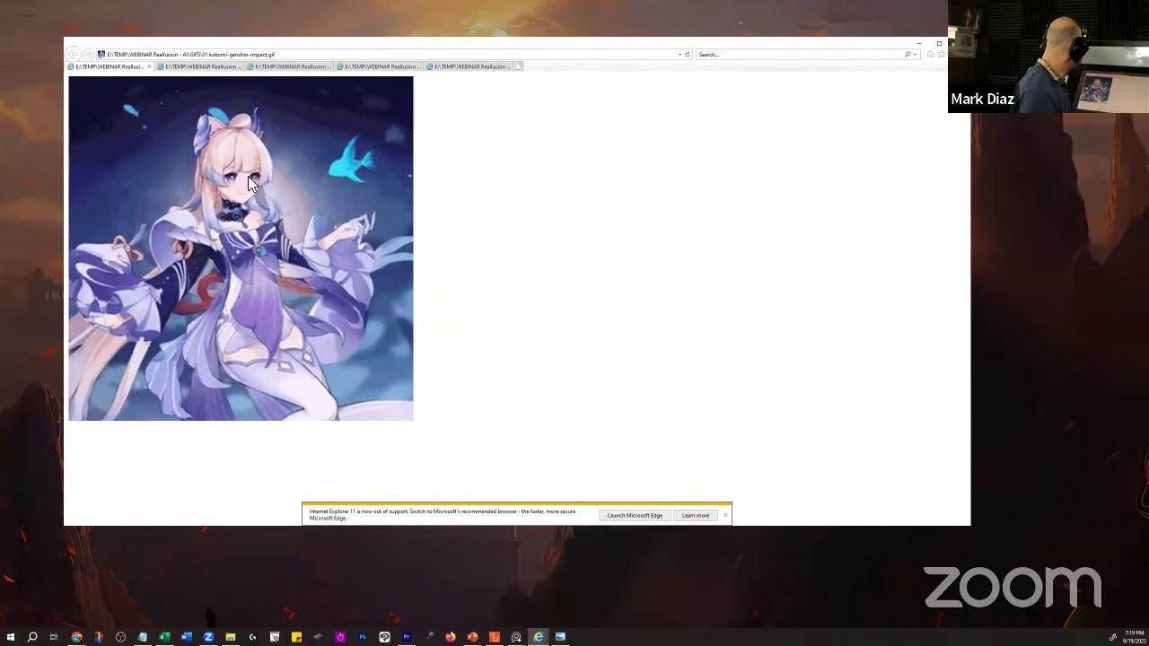
# - Show the 02 warrior GIF in a maximized browser window and enlarge the animation
pyautogui.click(201, 67)
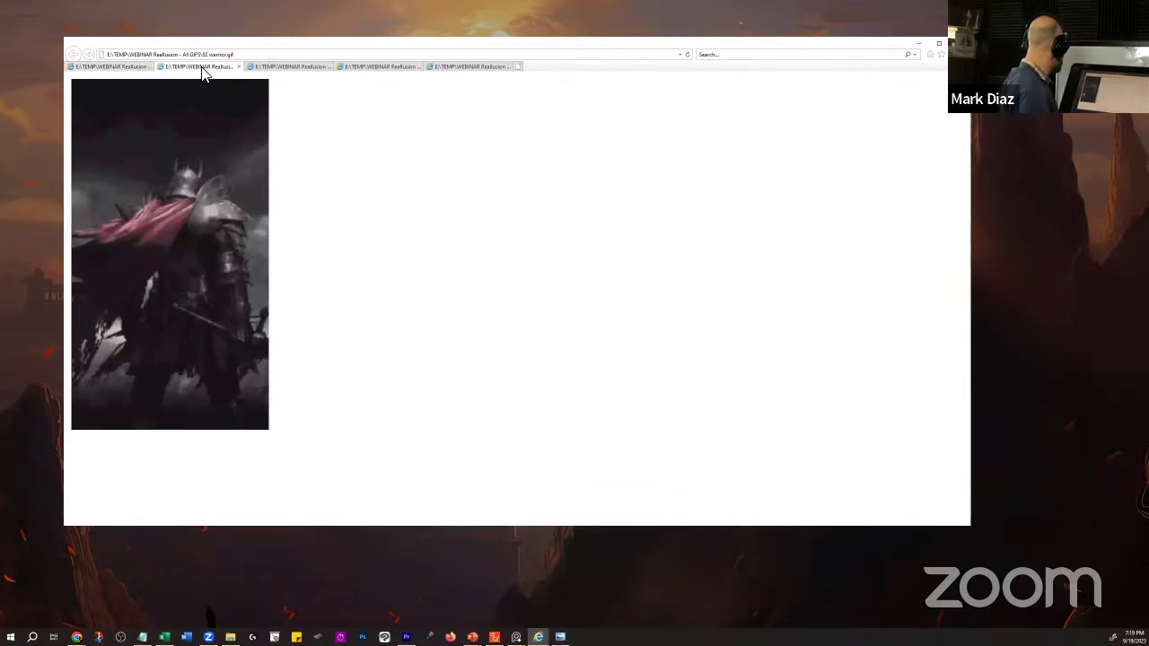
pyautogui.doubleClick(363, 45)
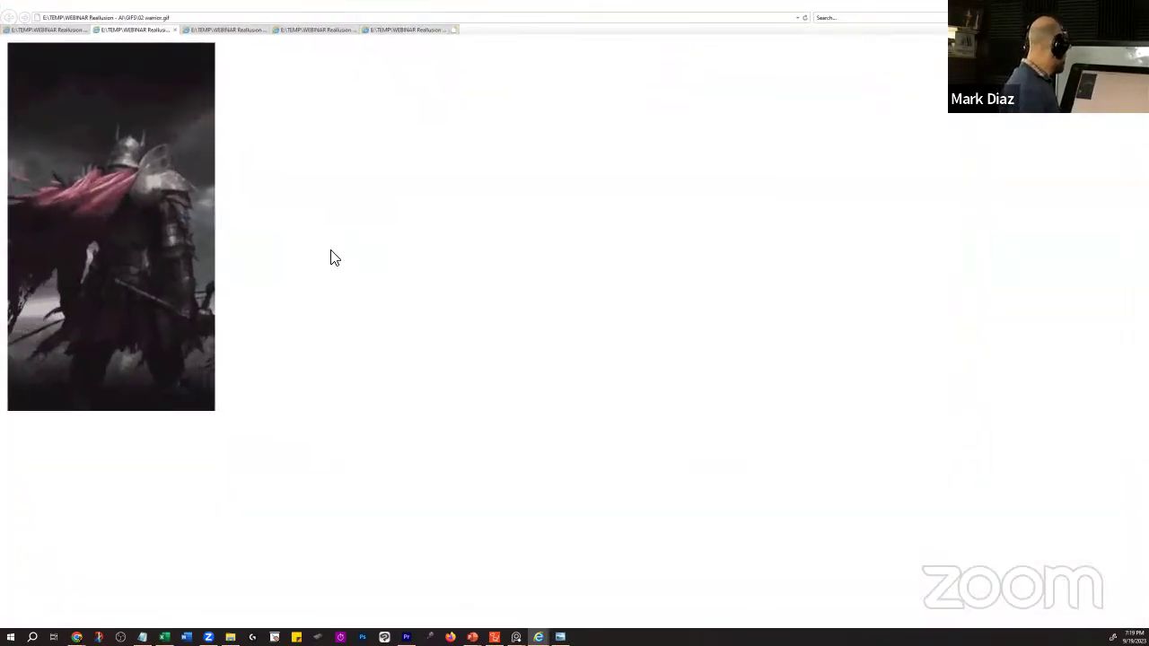
pyautogui.keyDown('ctrl'); pyautogui.scroll(4, 332, 259); pyautogui.keyUp('ctrl')
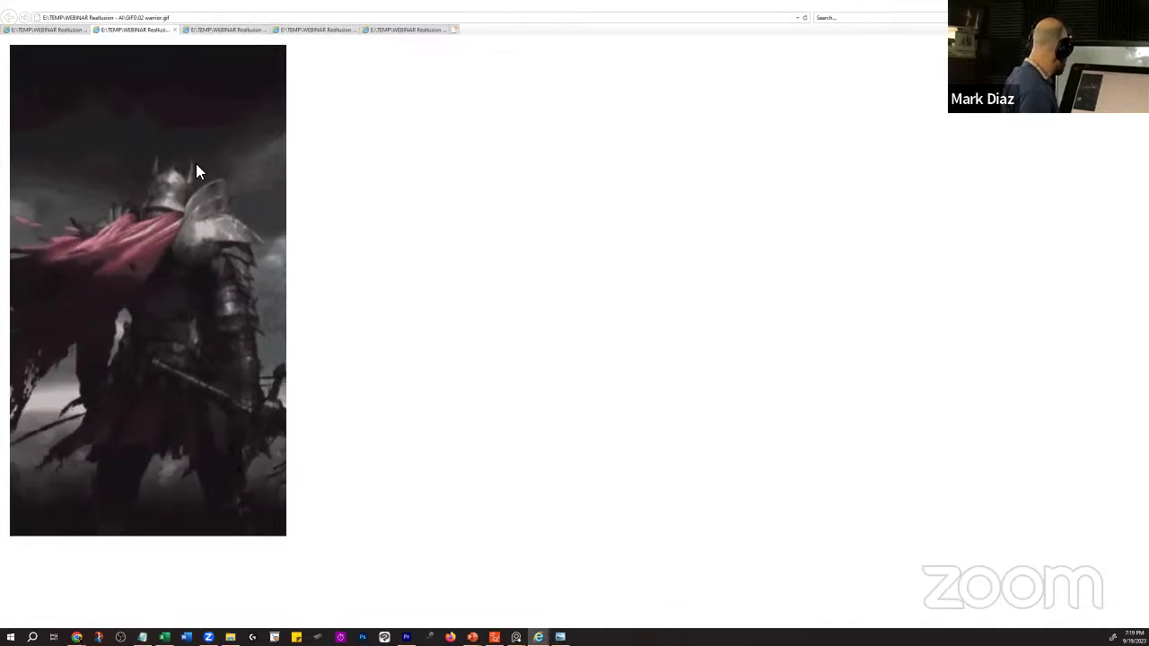
# - Show the 03 giphy GIF and the 04 warrior walk GIF in turn, enlarging each animation
pyautogui.click(241, 29)
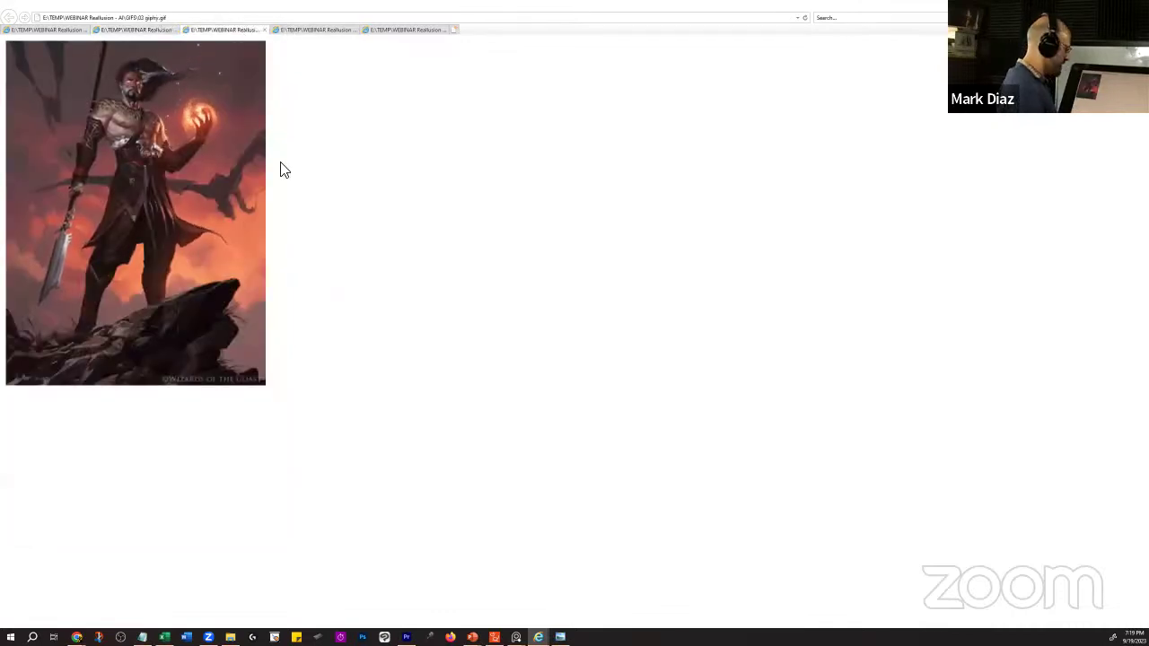
pyautogui.scroll(4, 230, 189)
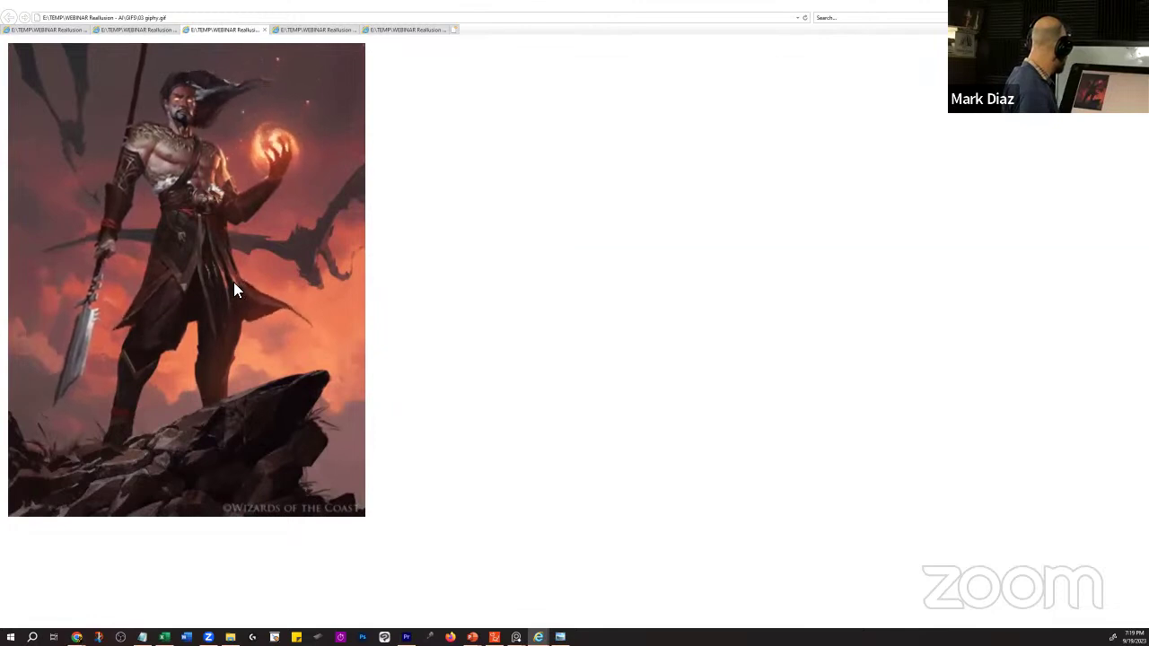
pyautogui.click(315, 28)
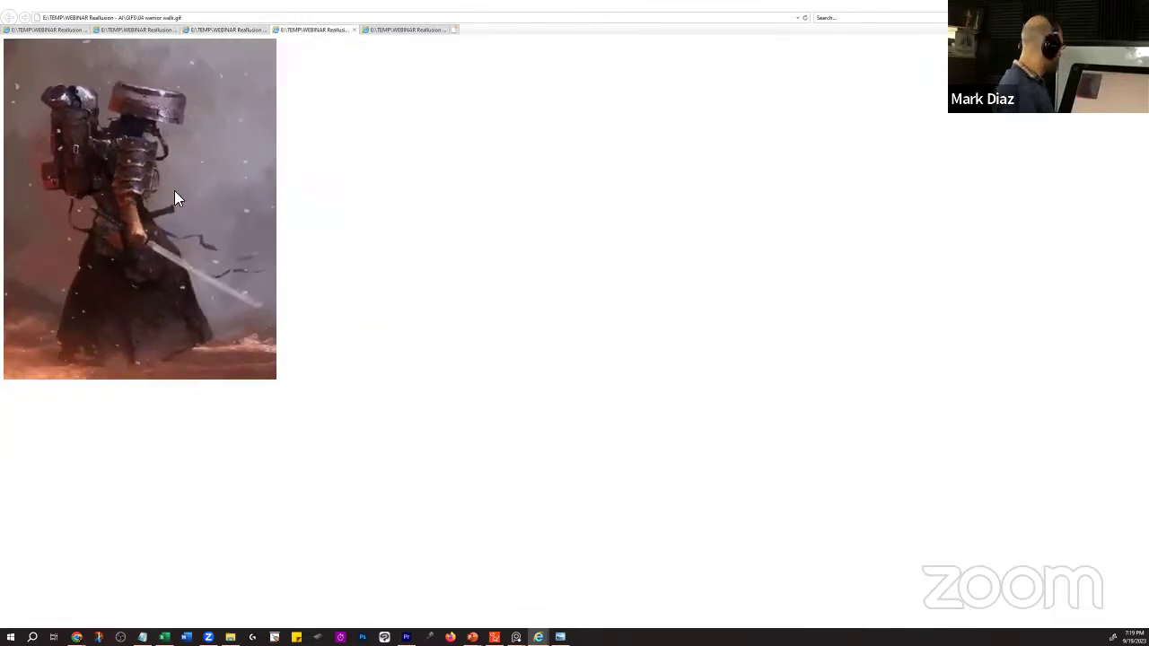
pyautogui.scroll(8, 174, 191)
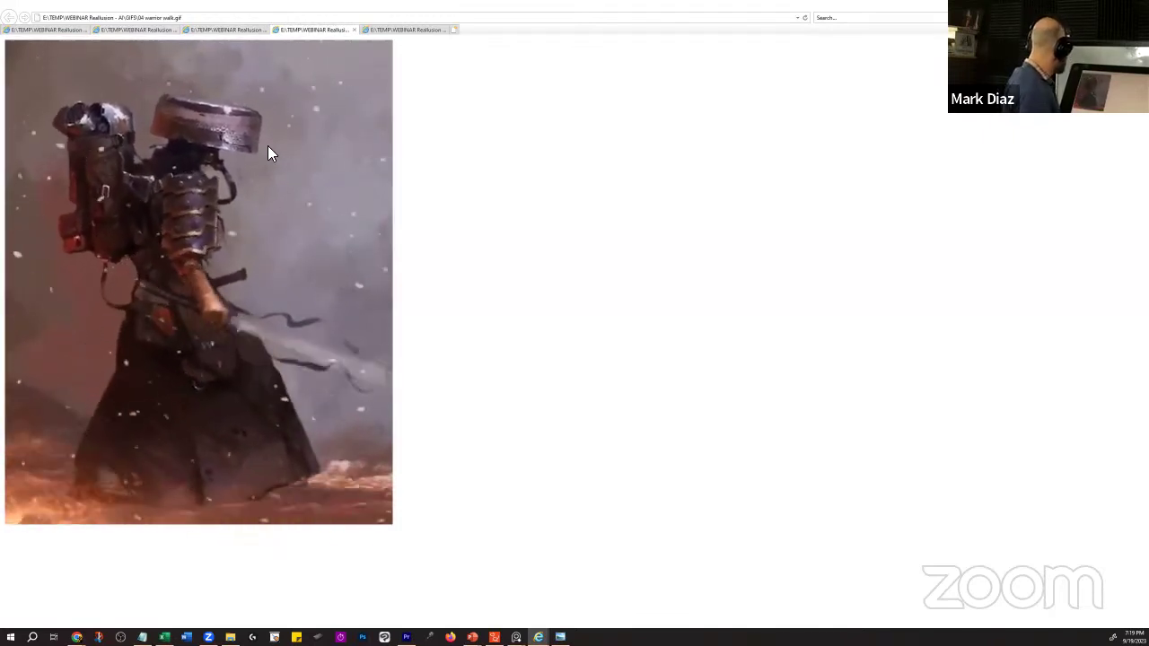
# - Show the 05 Game Raji GIF enlarged, and return to the 04 warrior walk GIF
pyautogui.click(411, 31)
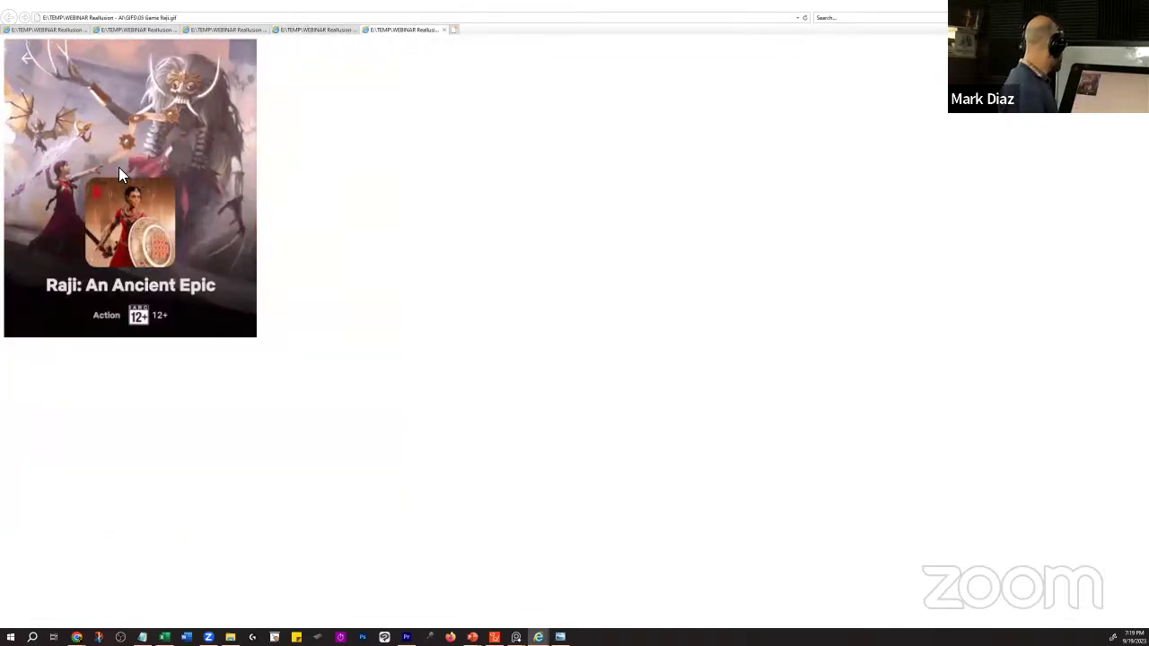
pyautogui.scroll(5, 119, 167)
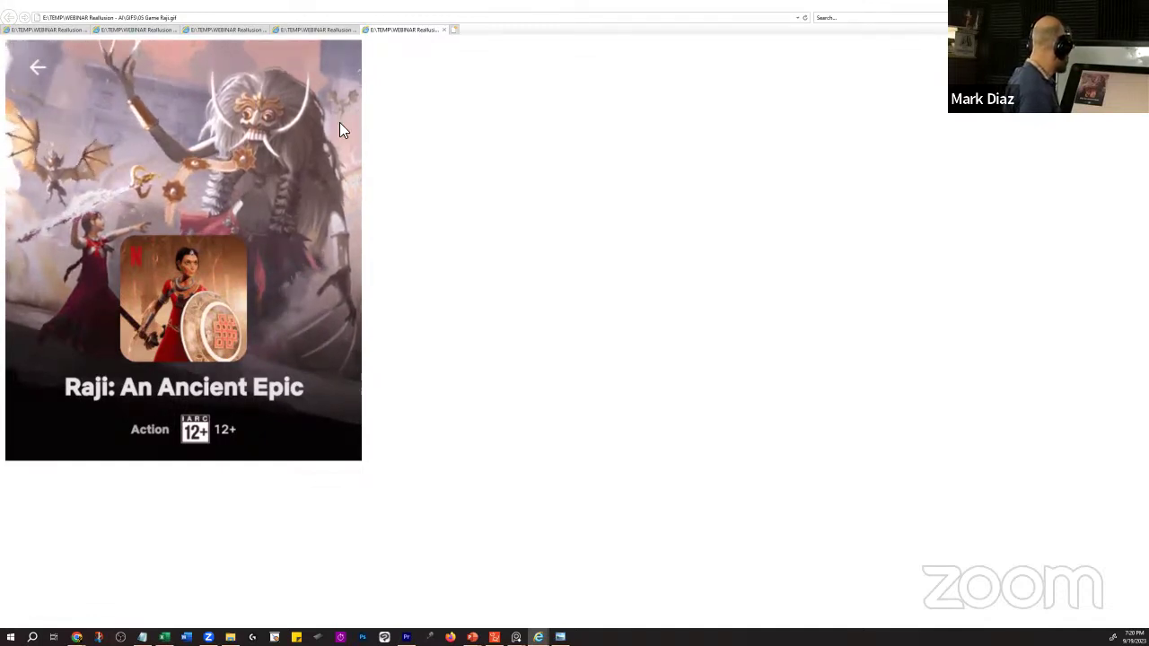
pyautogui.click(314, 30)
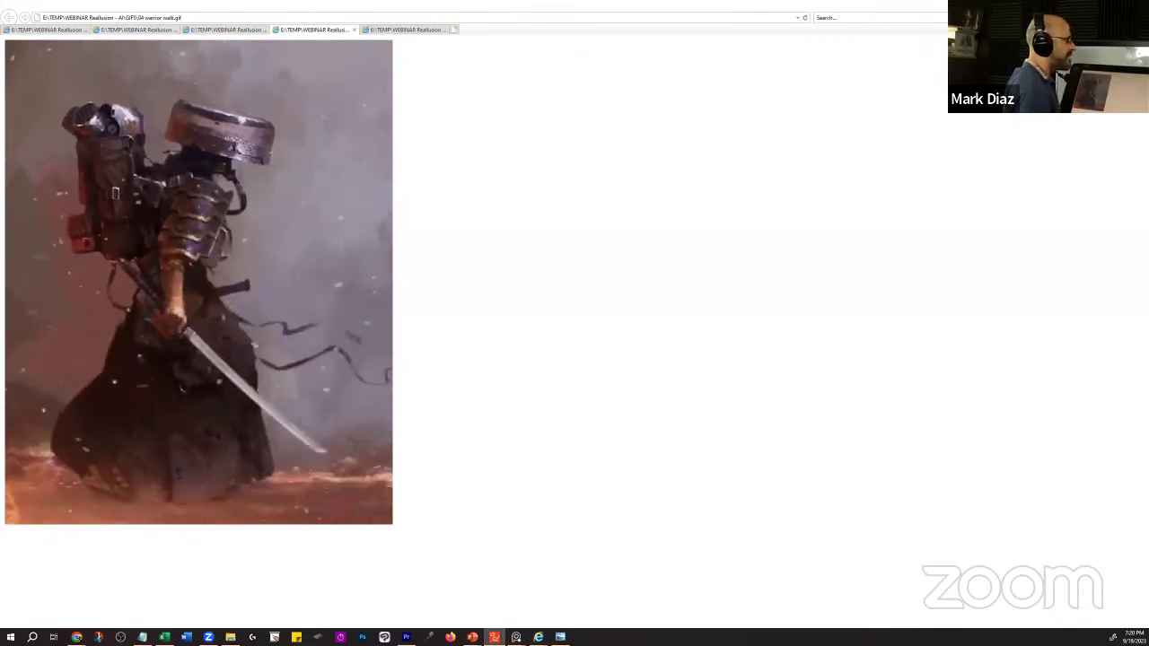
# - Switch to Cartoon Animator 5 and add the Johnny1_S character from the Actor templates to the stage
pyautogui.hotkey('alt', 'Tab')
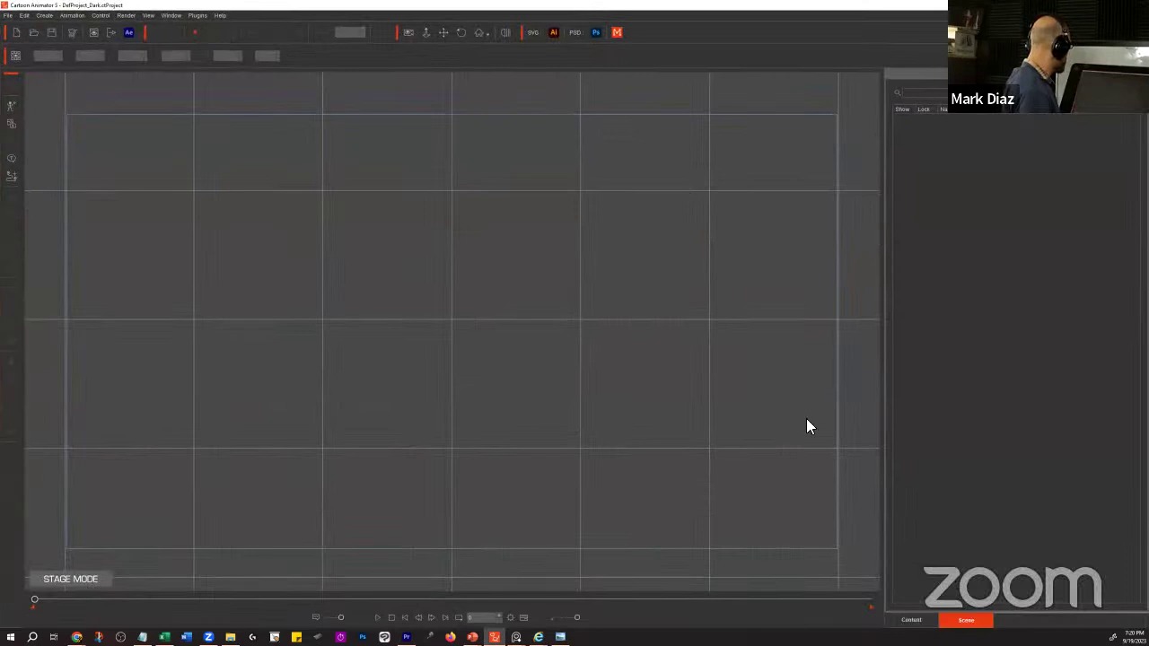
pyautogui.click(925, 620)
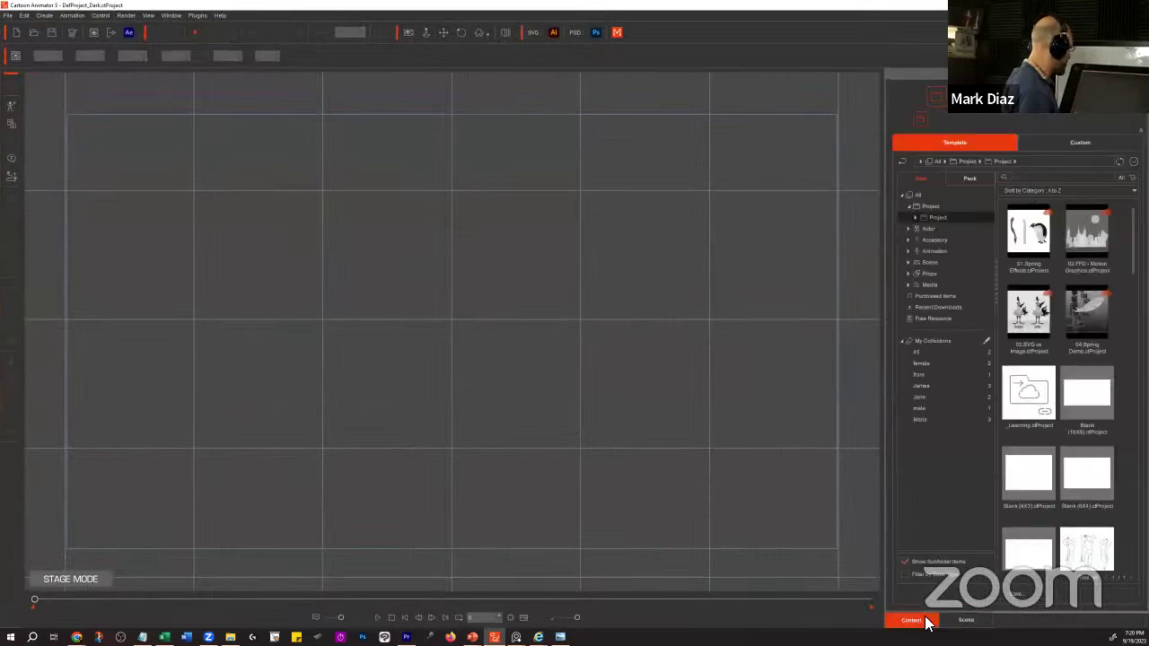
pyautogui.click(939, 229)
pyautogui.scroll(-1, 1057, 446)
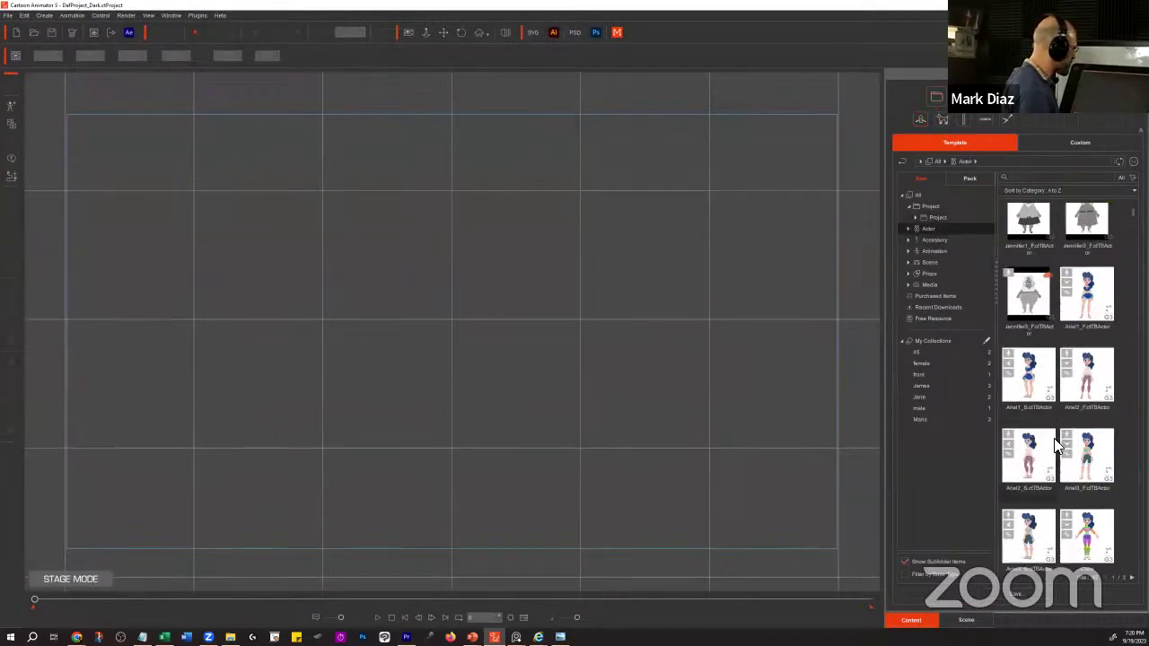
pyautogui.scroll(-4, 1057, 446)
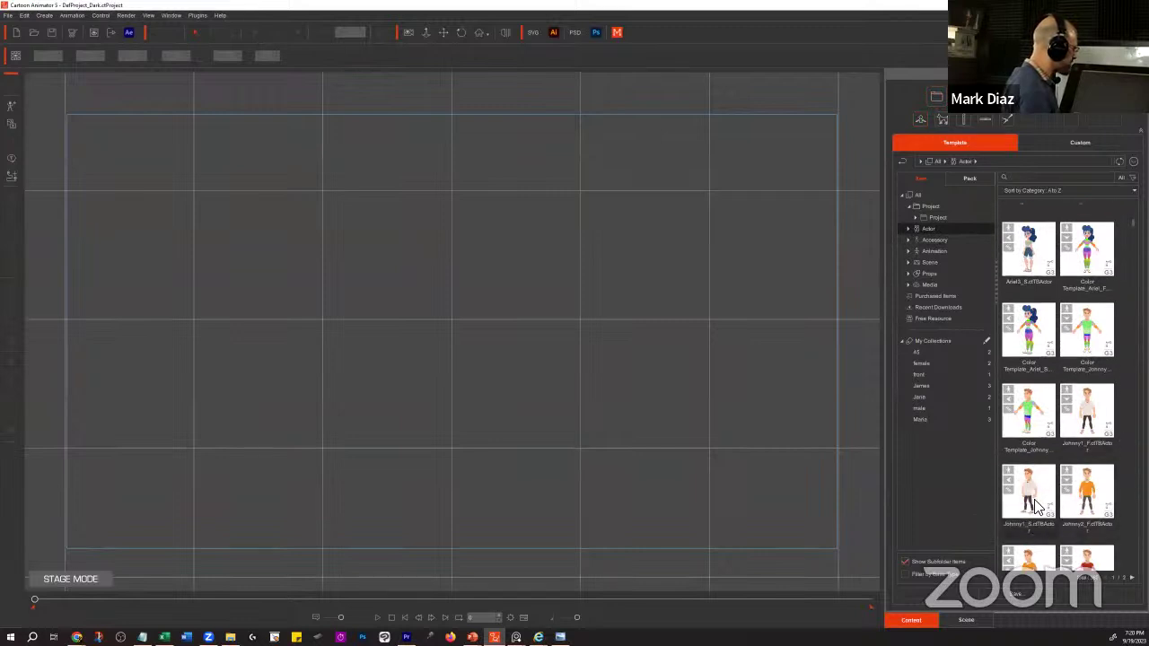
pyautogui.click(1035, 500)
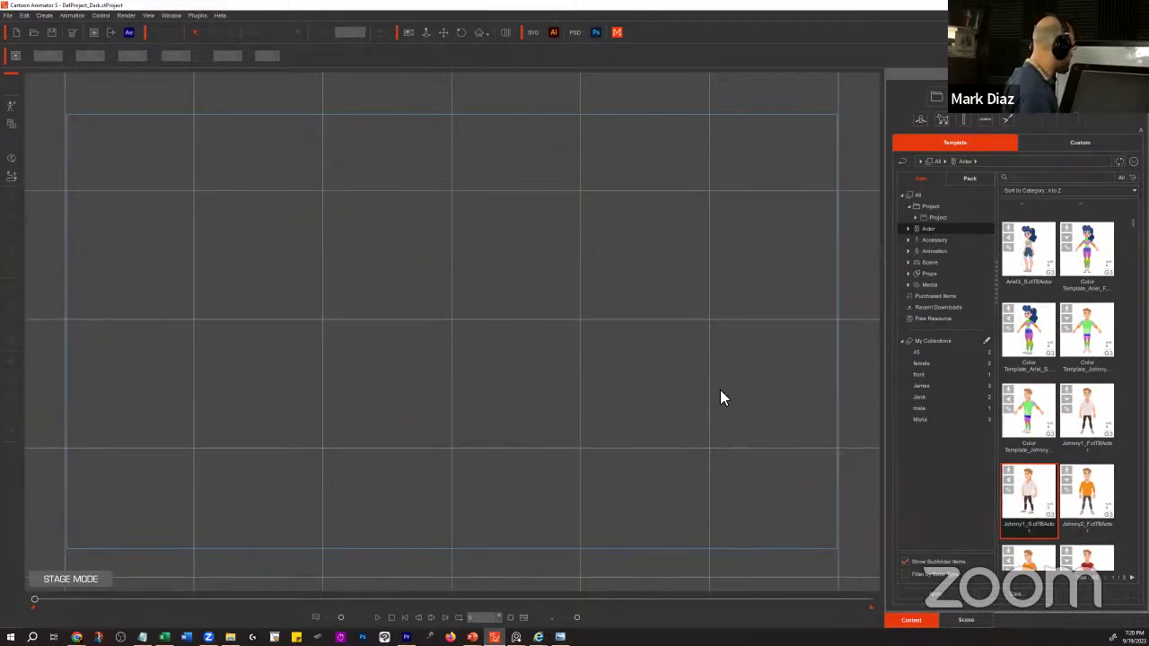
pyautogui.doubleClick(1032, 502)
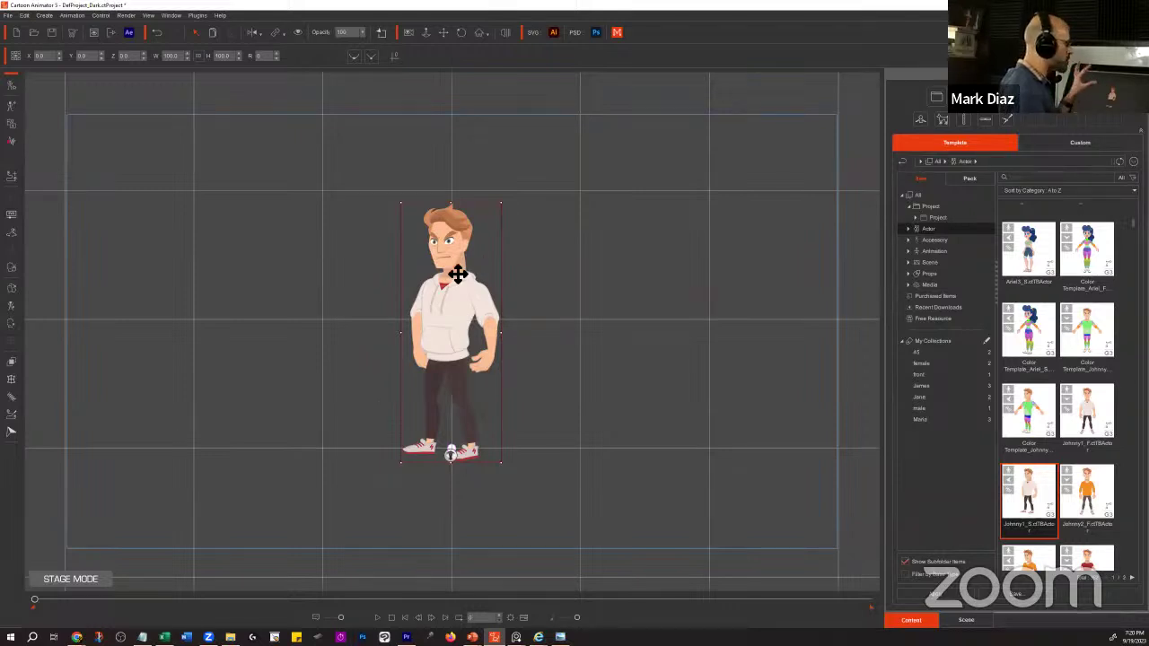
# - Return to the 5 STEPS slide and search YouTube in Chrome for "generate ai art tutorial"
pyautogui.hotkey('alt', 'Tab')
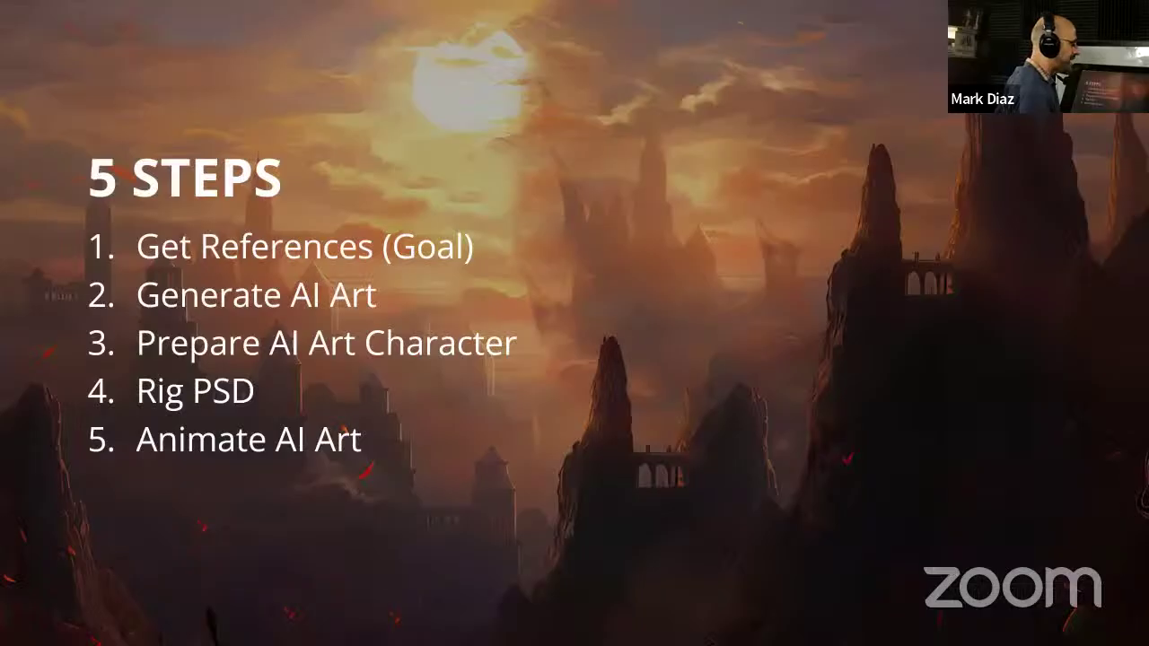
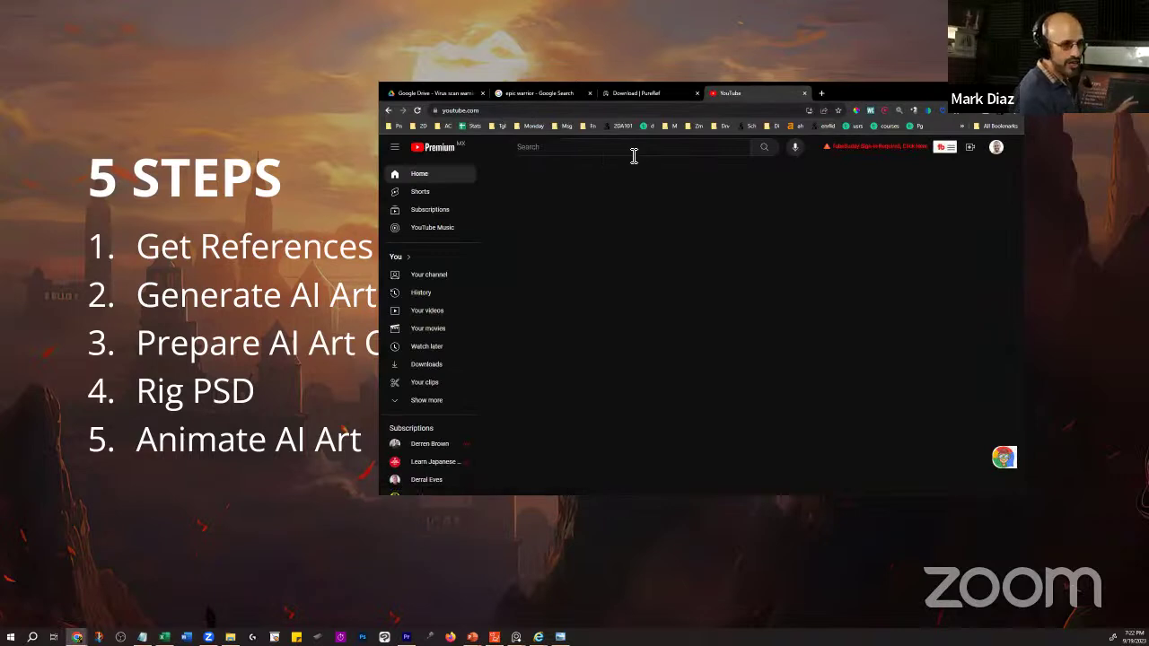
pyautogui.click(629, 152)
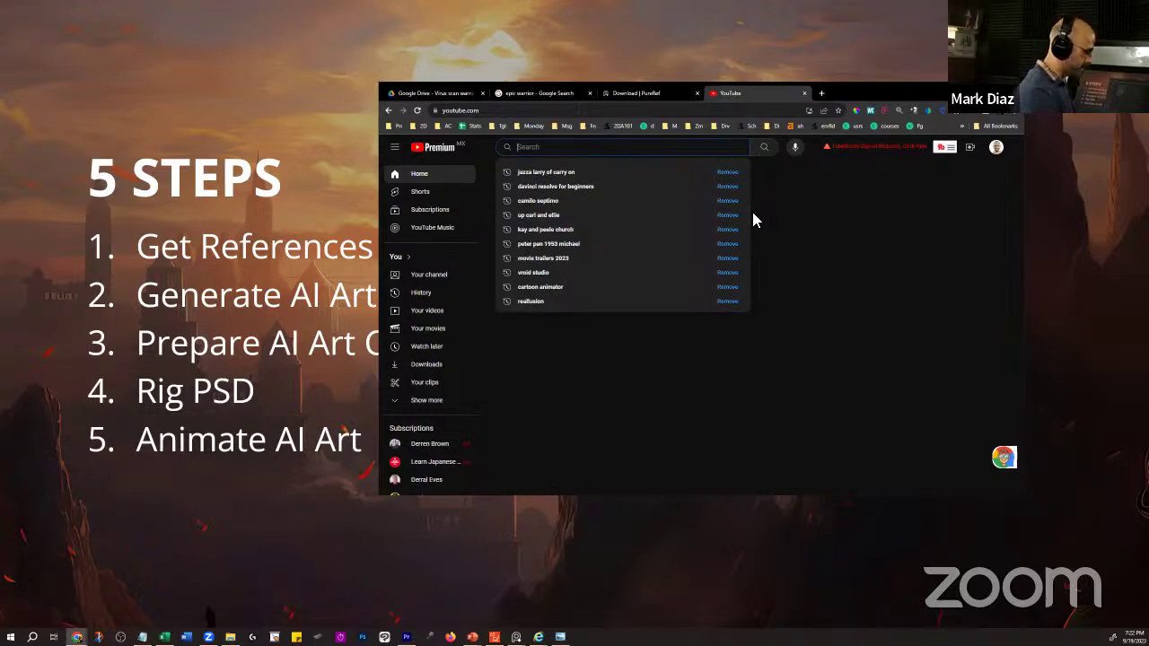
pyautogui.write('gener')
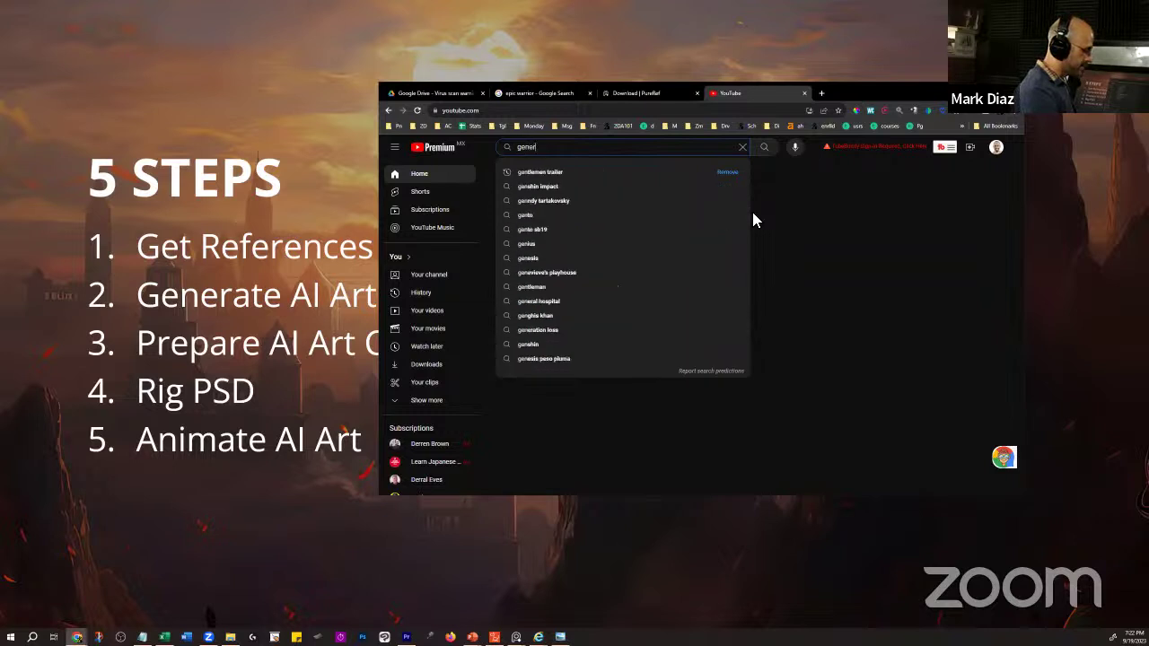
pyautogui.write('ate ai')
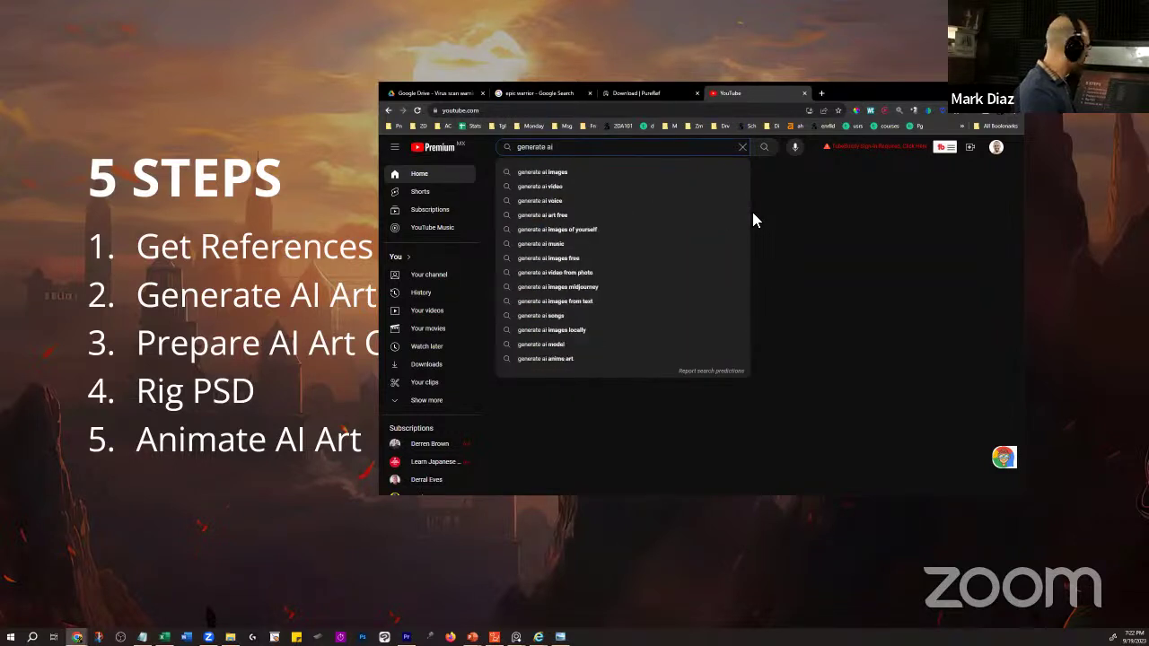
pyautogui.write(' art tutorial')
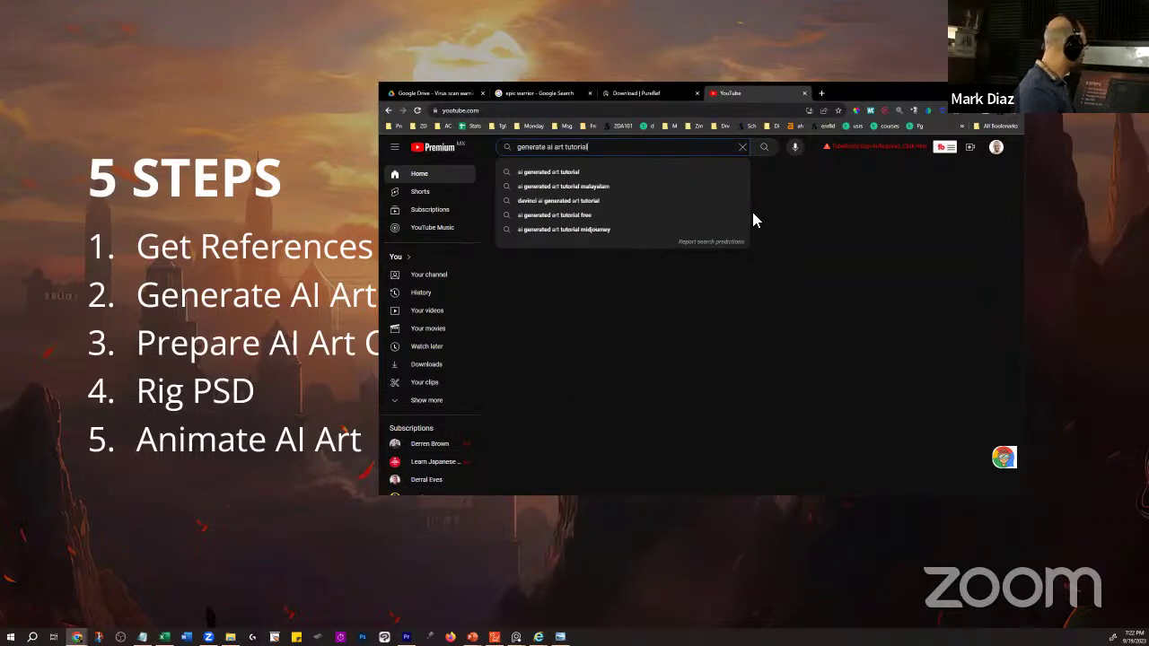
pyautogui.press('Return')
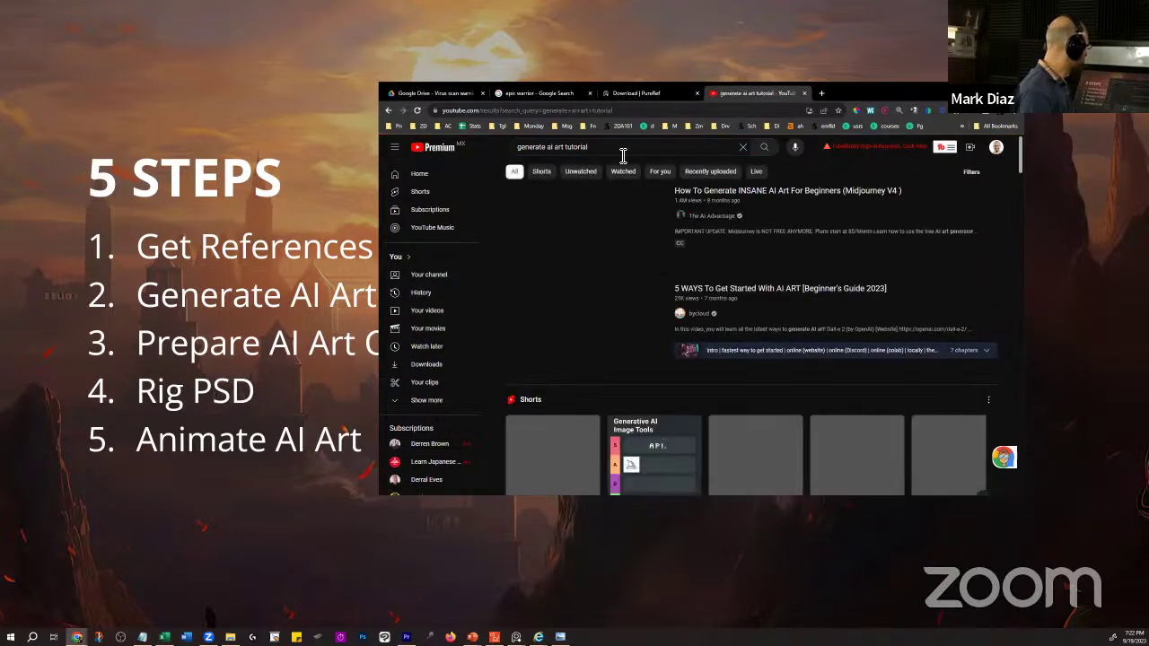
pyautogui.click(615, 148)
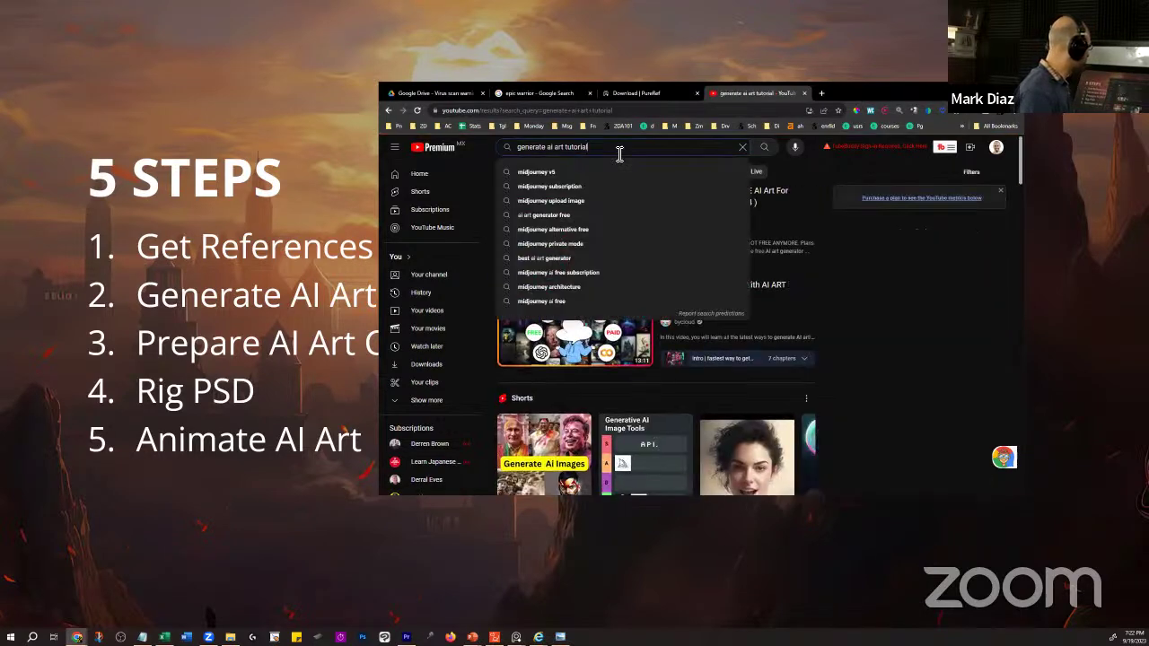
# - Look over the YouTube results and preview the Midjourney tutorial for beginners
pyautogui.click(1001, 194)
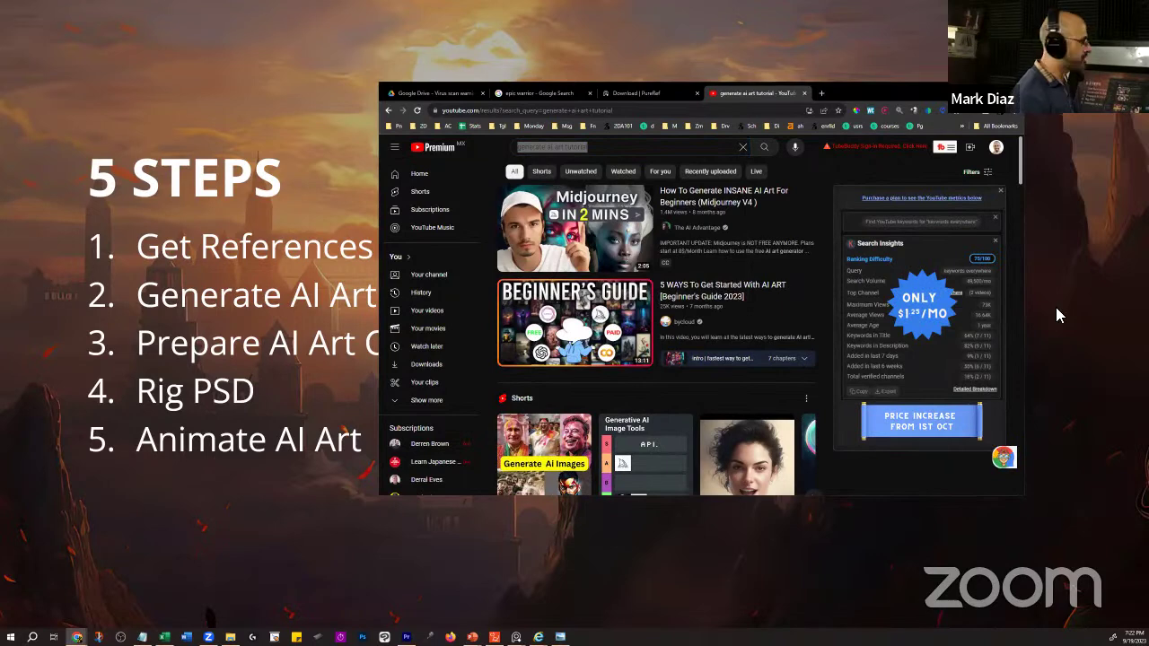
pyautogui.moveTo(640, 204)
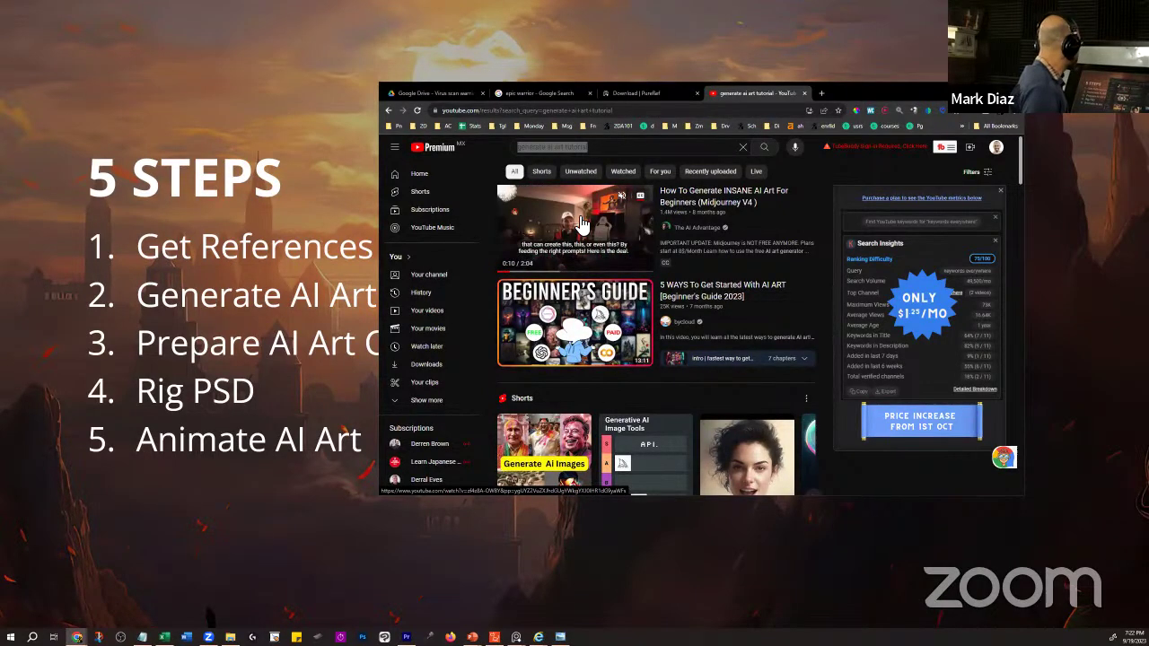
pyautogui.scroll(-3, 611, 226)
pyautogui.scroll(3, 671, 185)
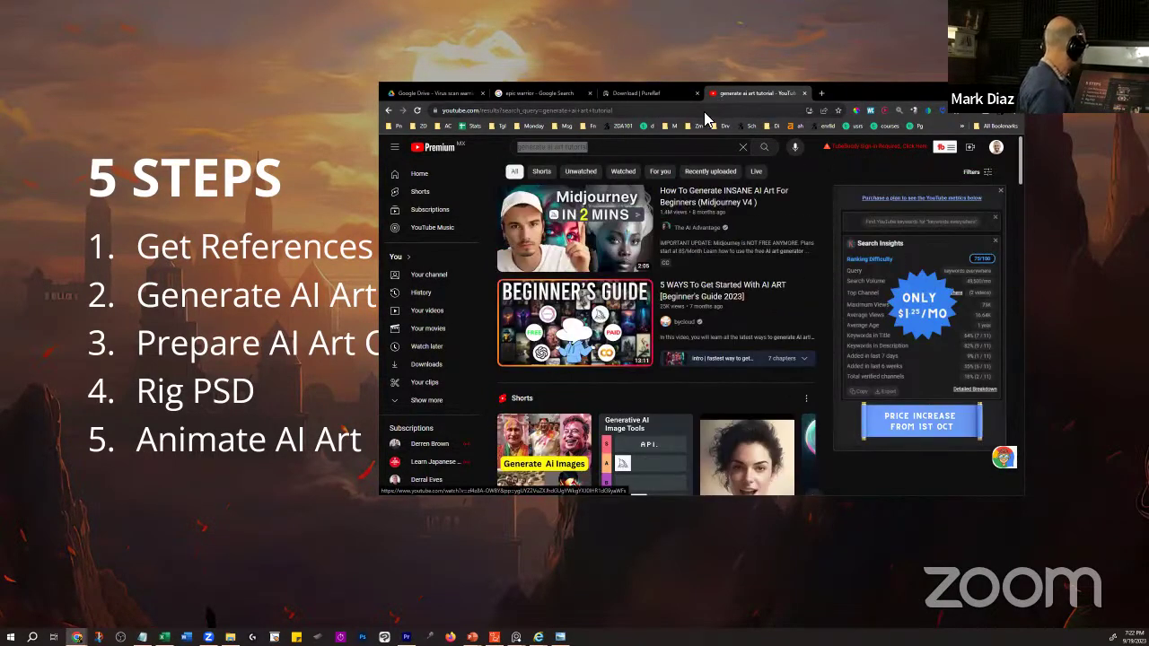
# - Open the Discord bookmark in its own tab, maximize the browser window and look over the recent images in the midjourney channel
pyautogui.click(775, 127)
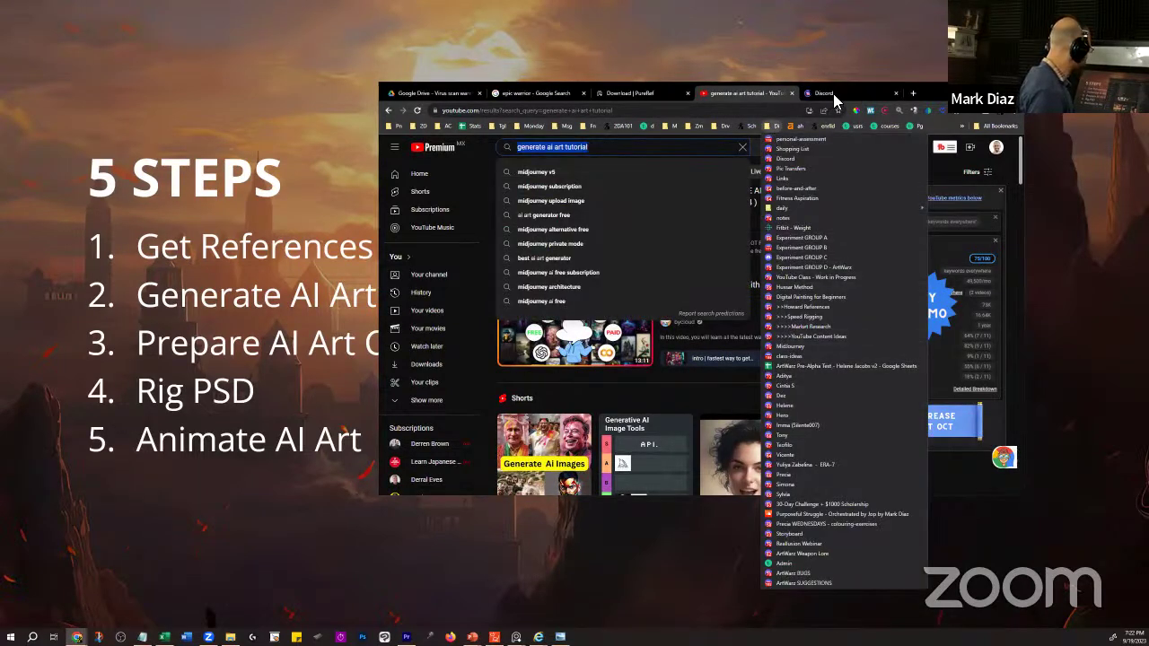
pyautogui.click(786, 158)
pyautogui.moveTo(928, 98); pyautogui.dragTo(652, 3)
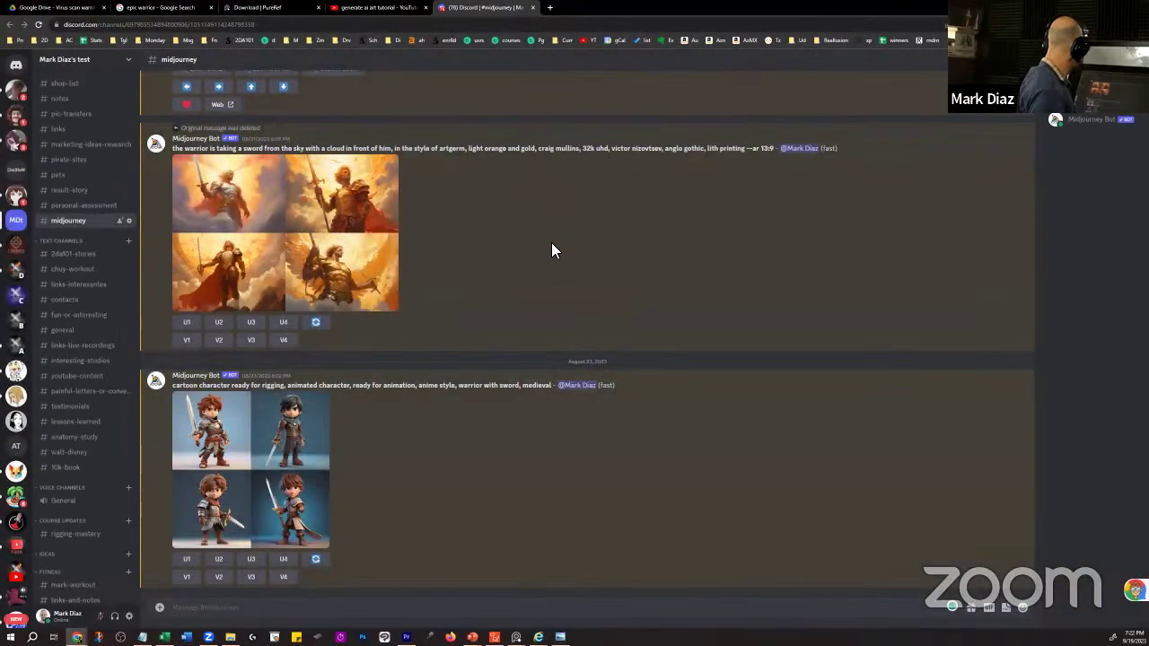
pyautogui.scroll(15, 556, 255)
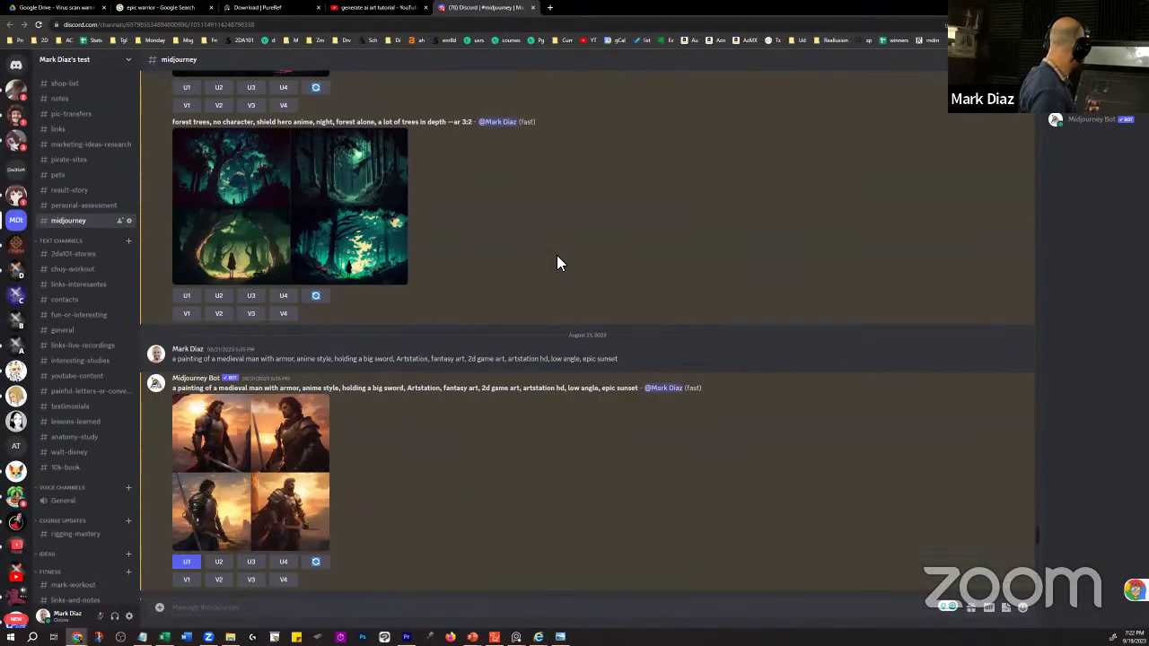
pyautogui.scroll(-15, 556, 260)
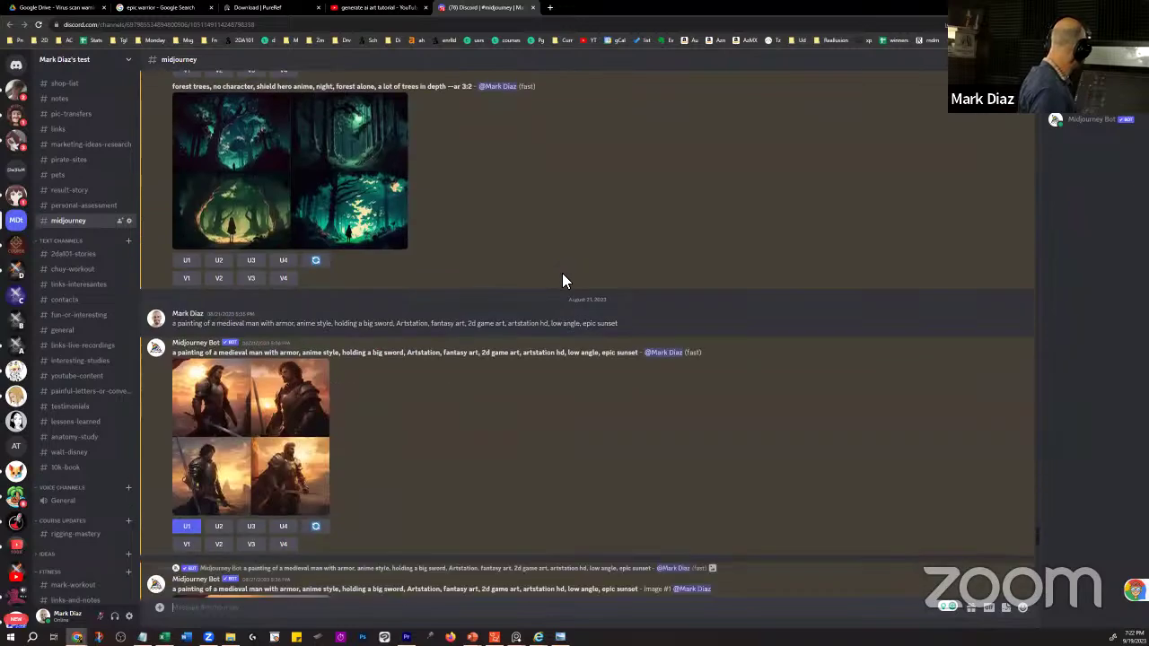
pyautogui.click(285, 612)
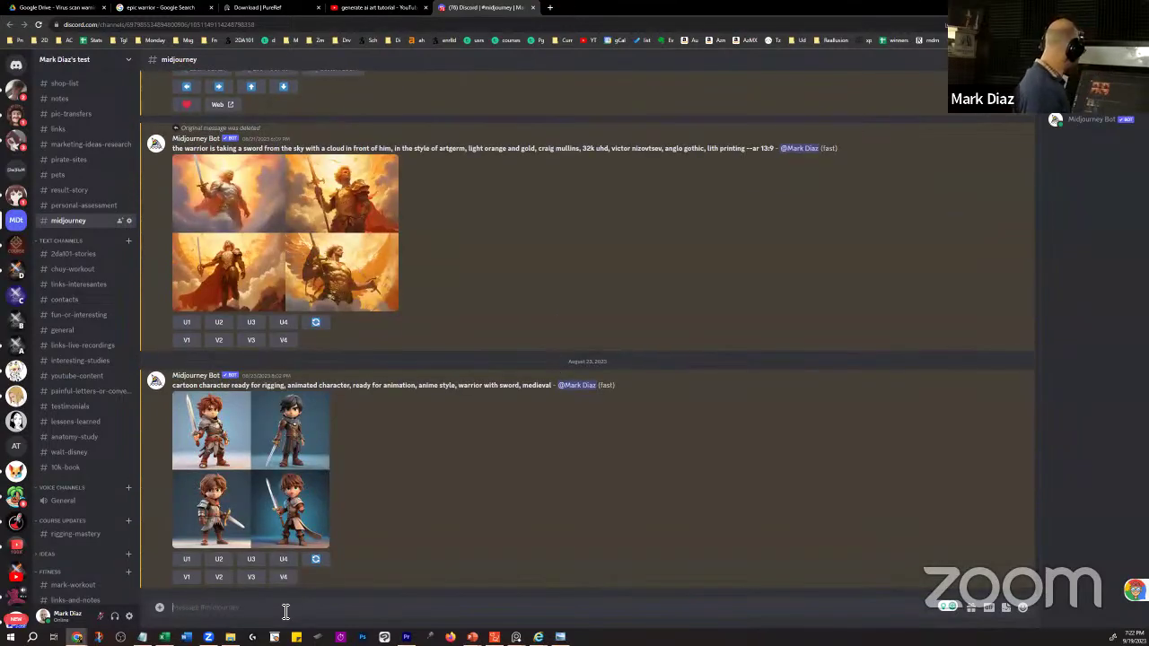
pyautogui.write('/pro')
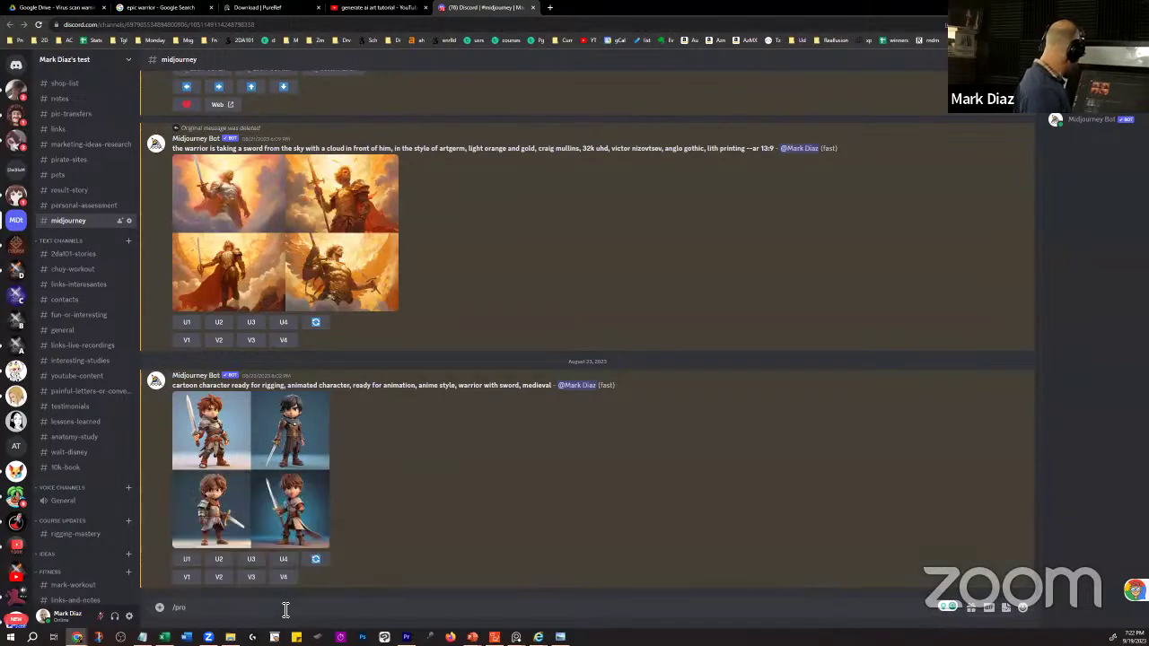
pyautogui.write('m')
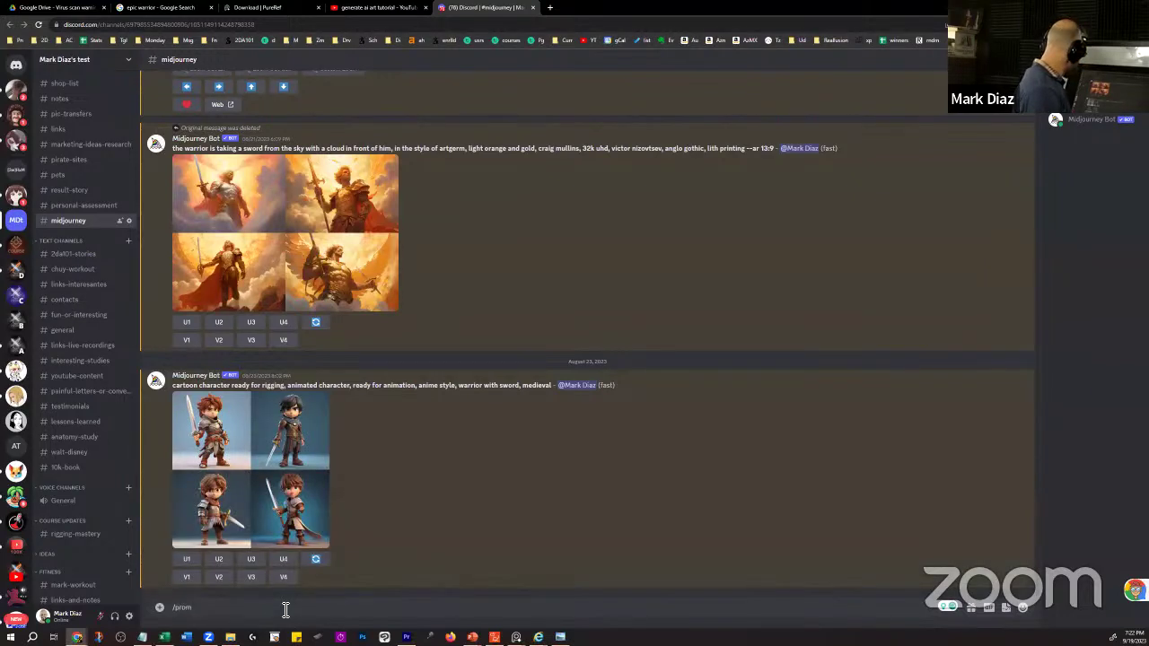
pyautogui.write('t')
pyautogui.hotkey('ctrl', 'a')
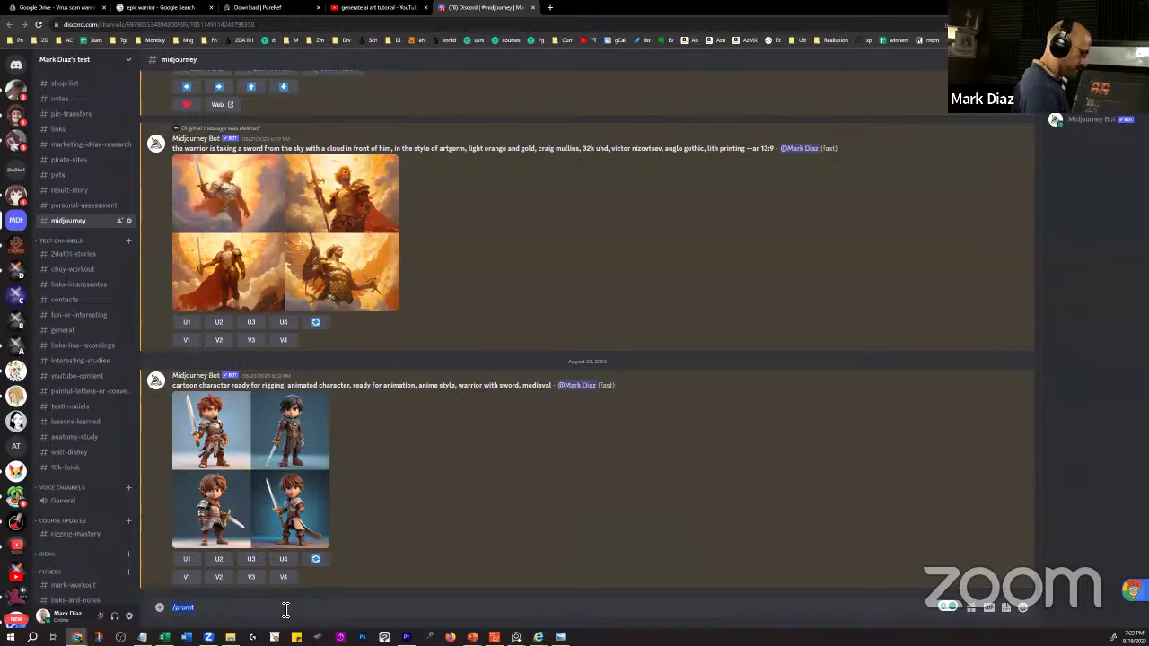
# - Generate Midjourney images using /imagine with the prompt "ninja demon warrior, witcher, fantasy, digital painting"
pyautogui.write('/imag')
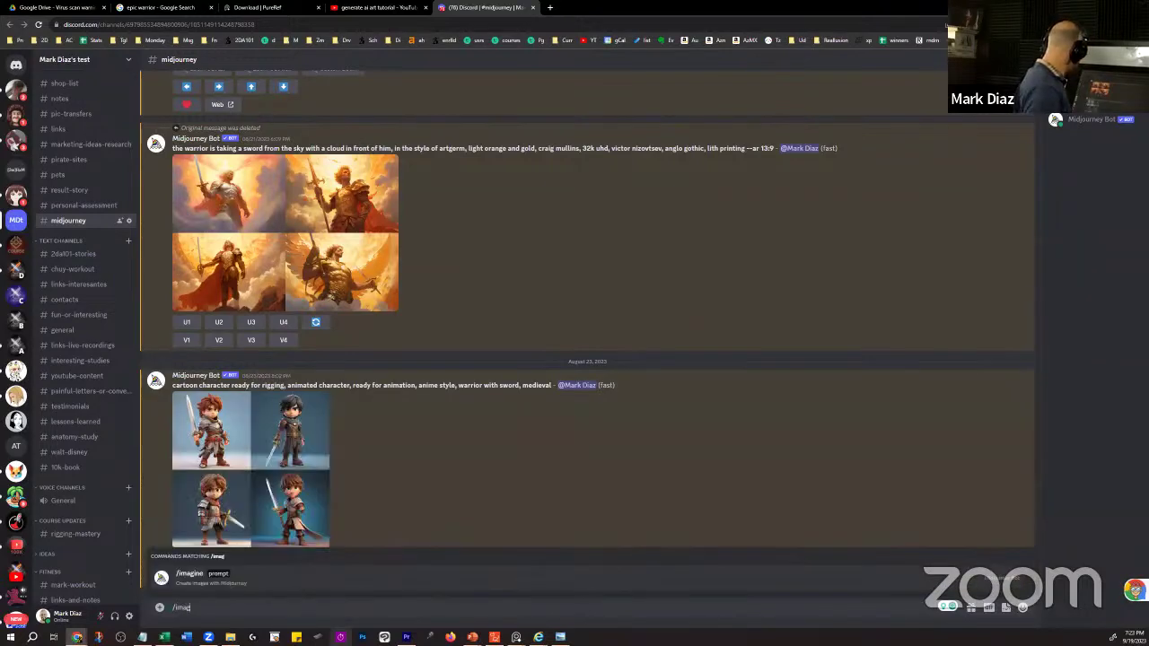
pyautogui.click(185, 576)
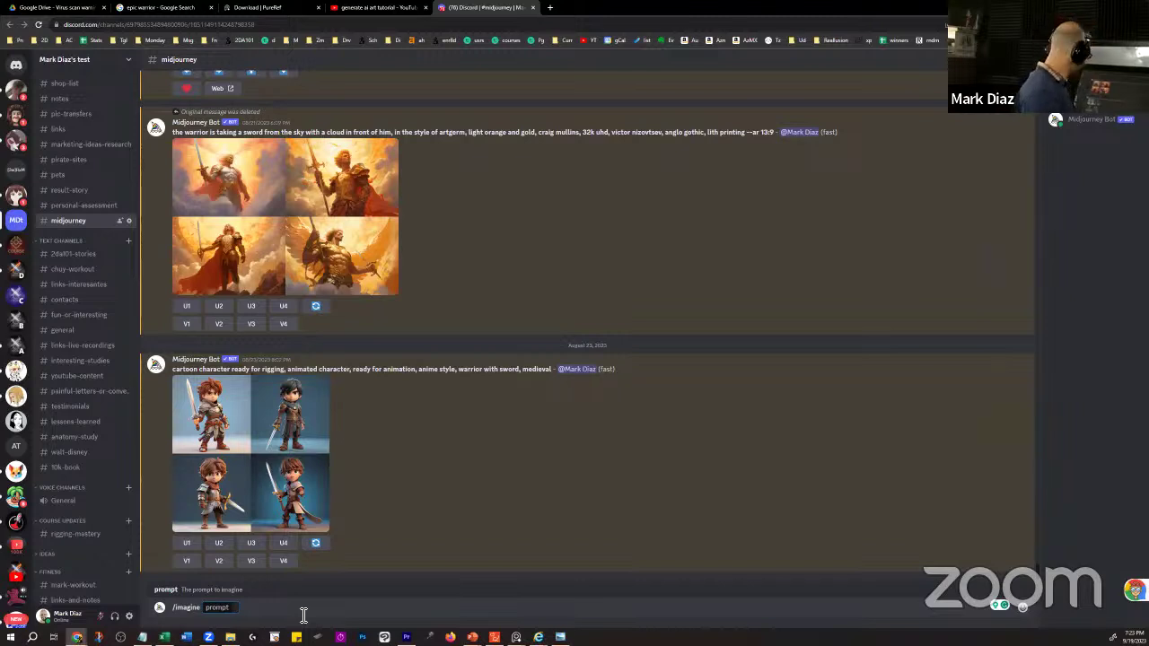
pyautogui.write('ninja dem')
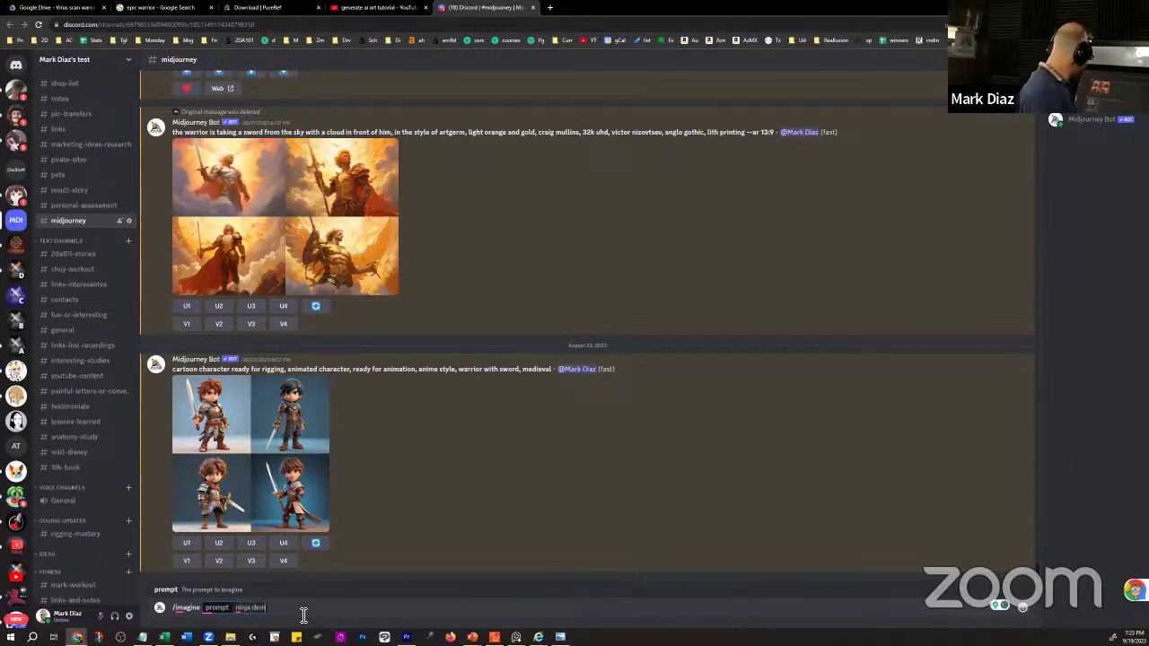
pyautogui.write('on warrior')
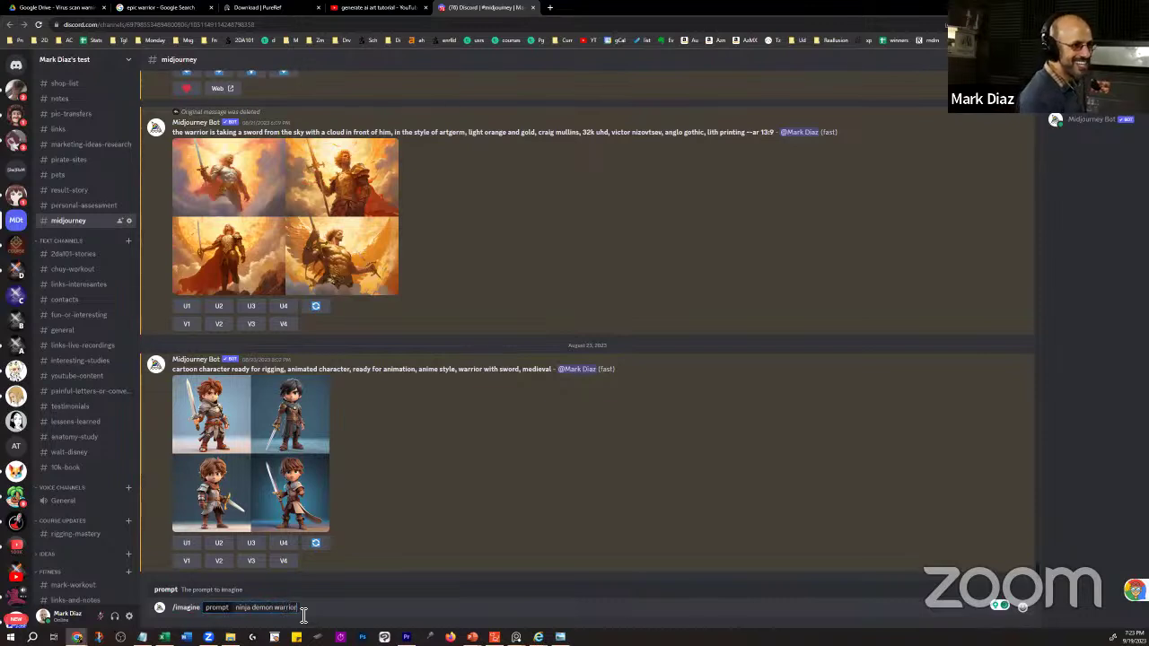
pyautogui.write(', sketch')
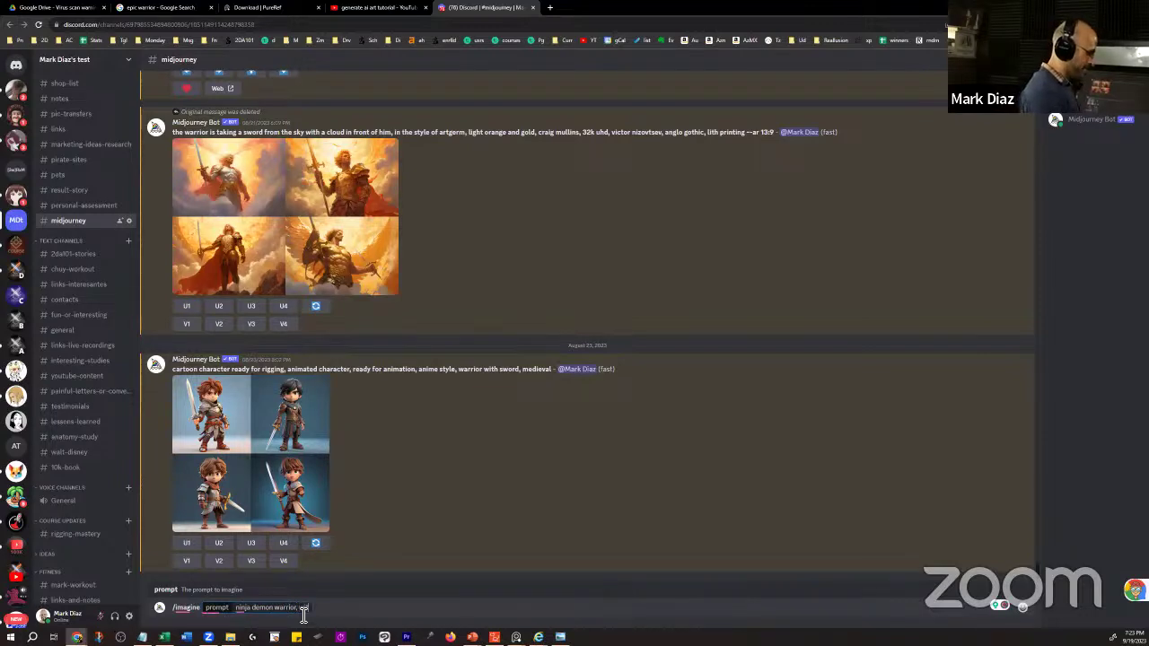
pyautogui.write('er')
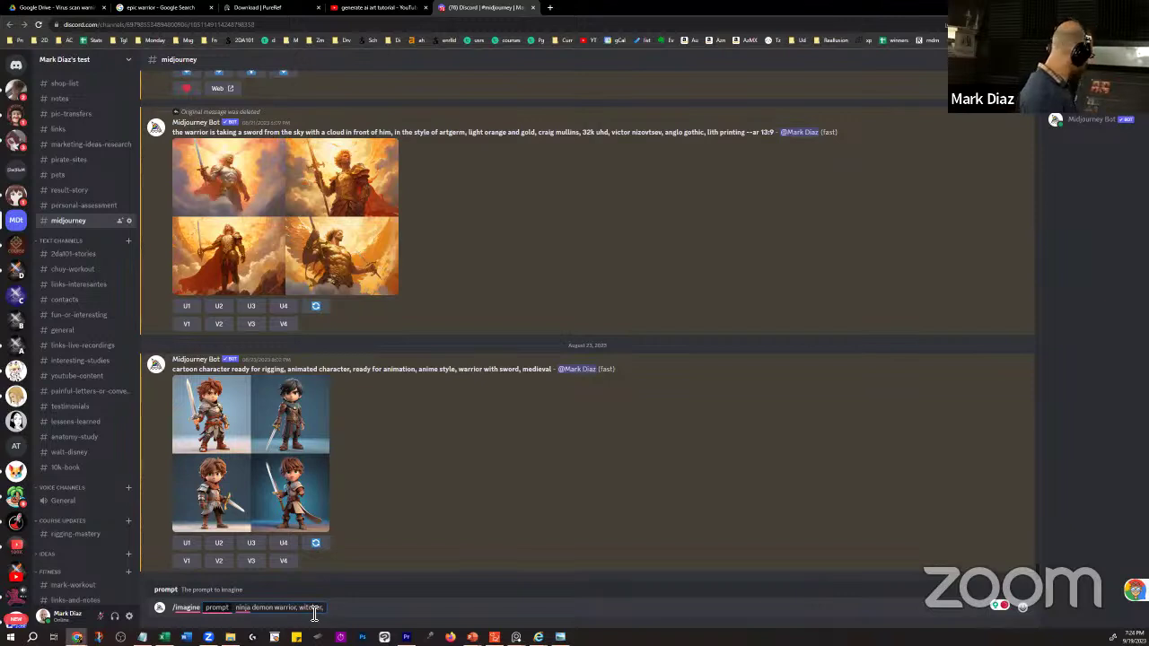
pyautogui.write('fantasy, d')
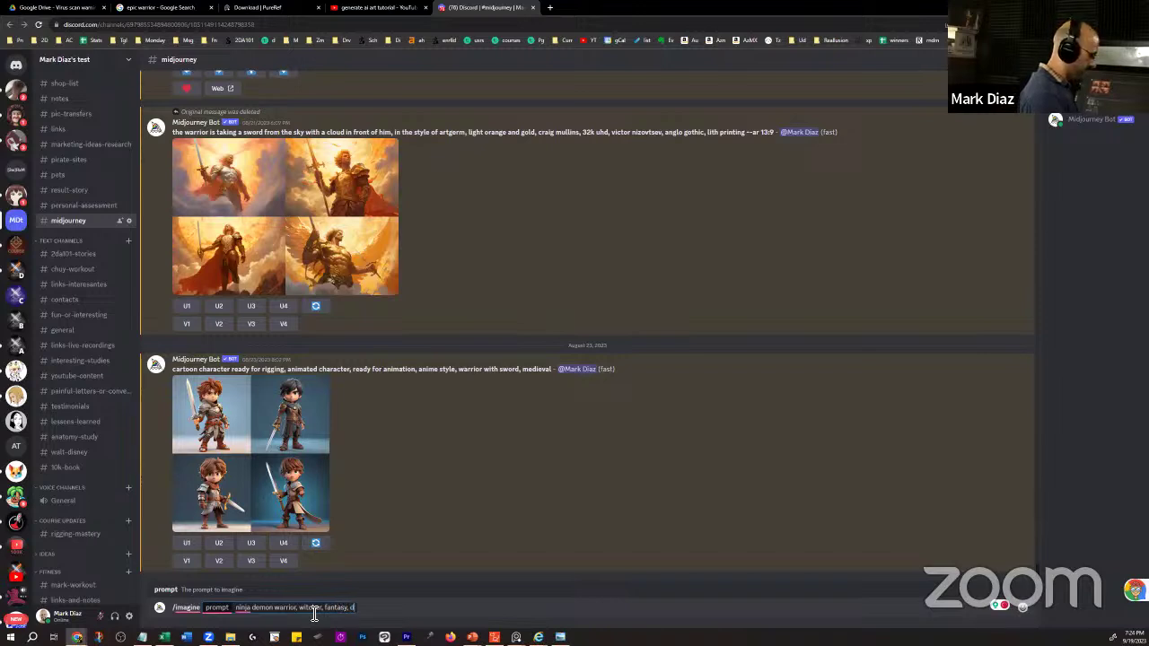
pyautogui.write('igital painting')
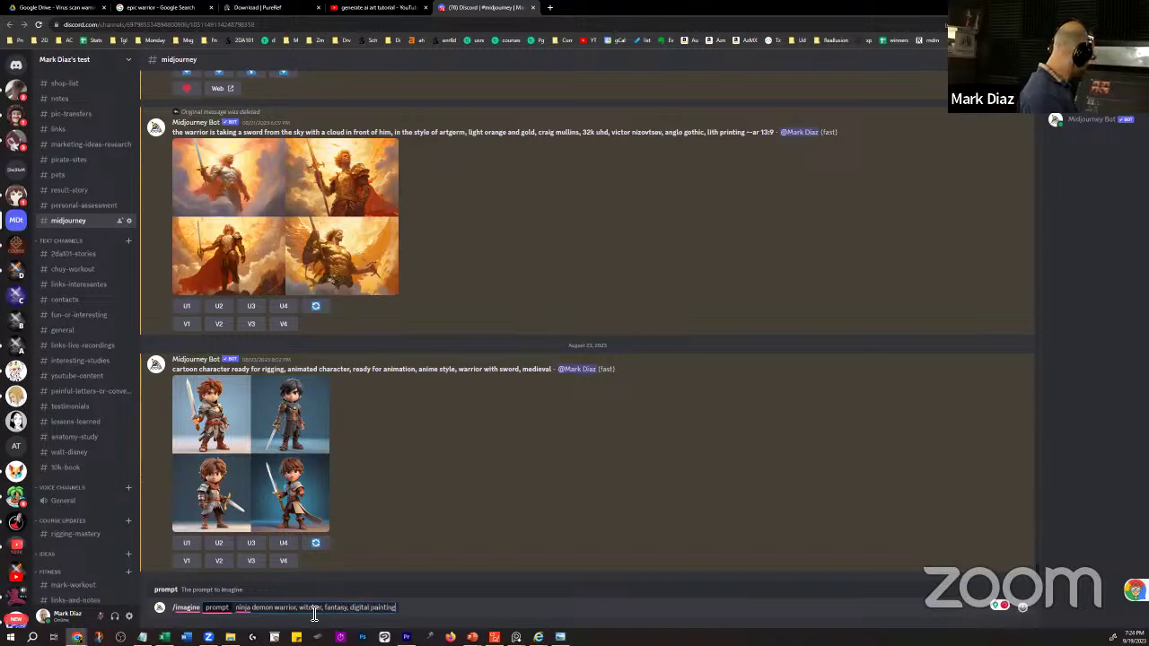
pyautogui.press('Return')
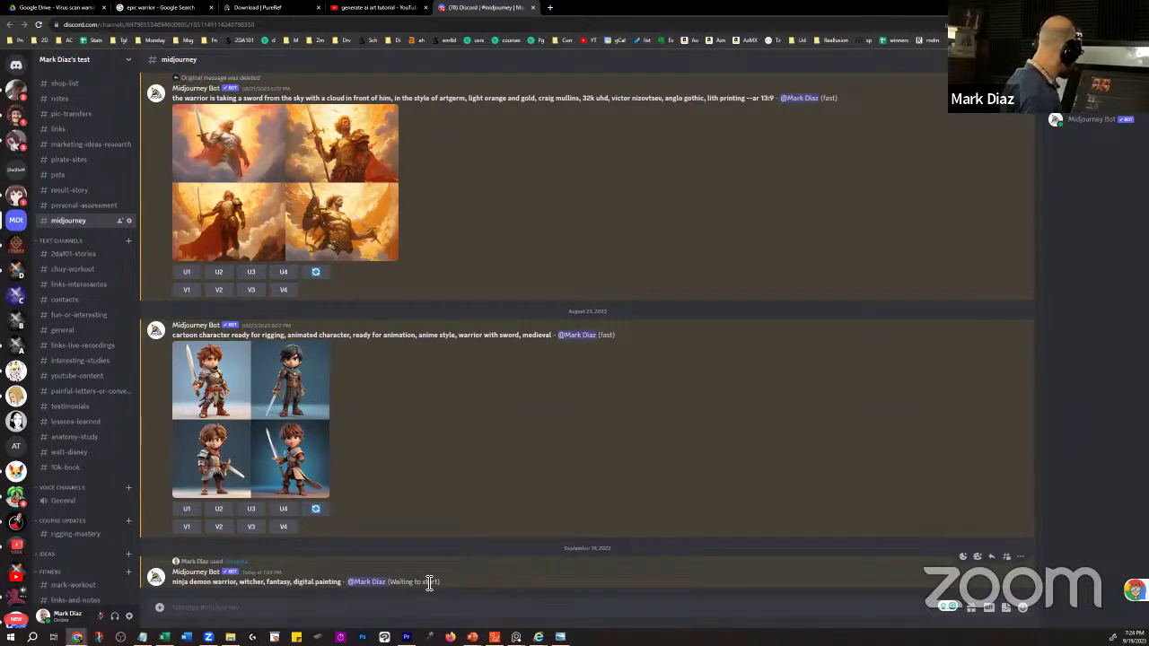
# - Look through the earlier Midjourney generations in the channel, from the medieval kingdom scenes to the armored medieval man
pyautogui.scroll(1, 533, 538)
pyautogui.scroll(-1, 533, 539)
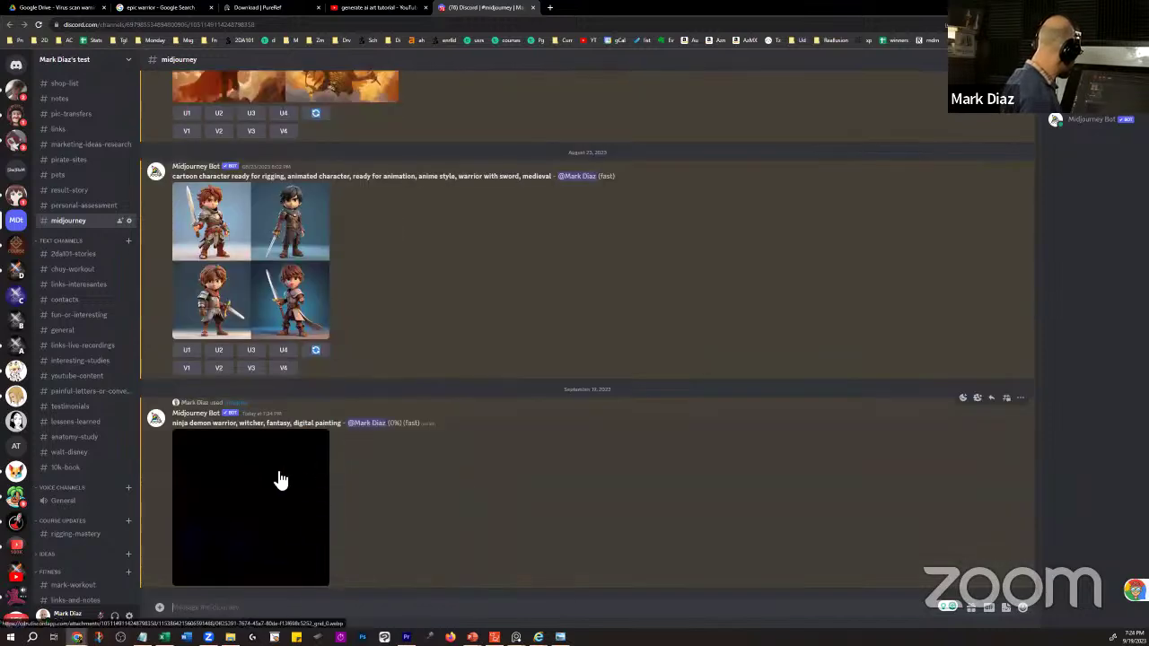
pyautogui.scroll(10, 516, 420)
pyautogui.scroll(10, 521, 420)
pyautogui.scroll(10, 584, 386)
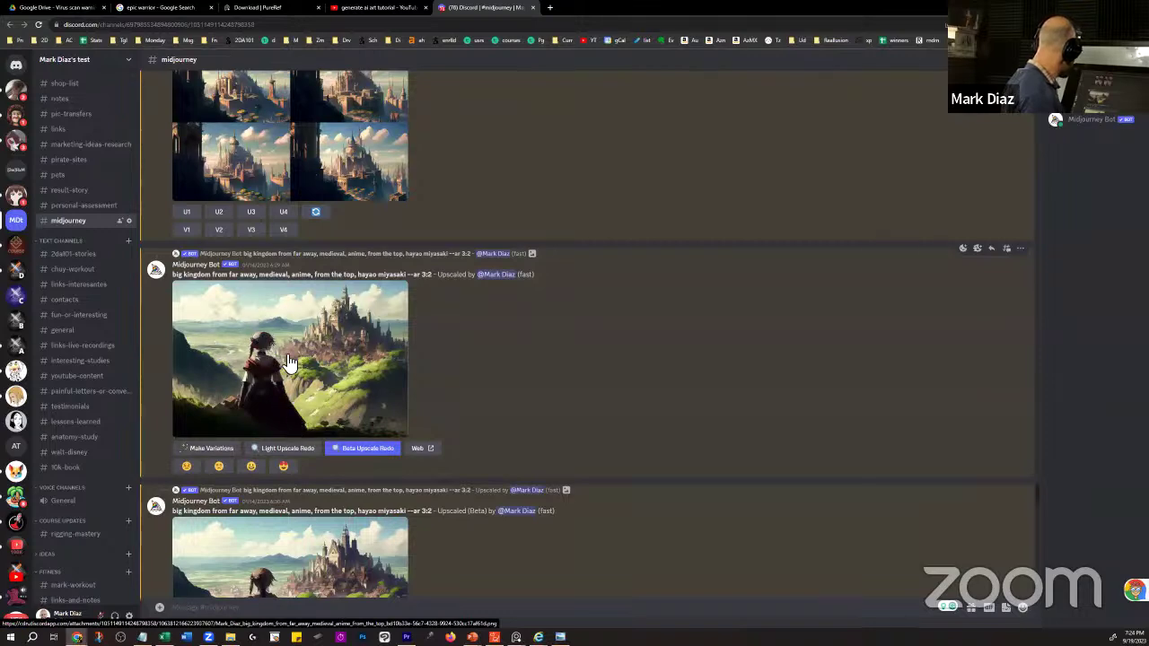
pyautogui.scroll(2, 314, 373)
pyautogui.scroll(-1, 365, 446)
pyautogui.scroll(-4, 359, 404)
pyautogui.scroll(-2, 377, 296)
pyautogui.scroll(-6, 377, 300)
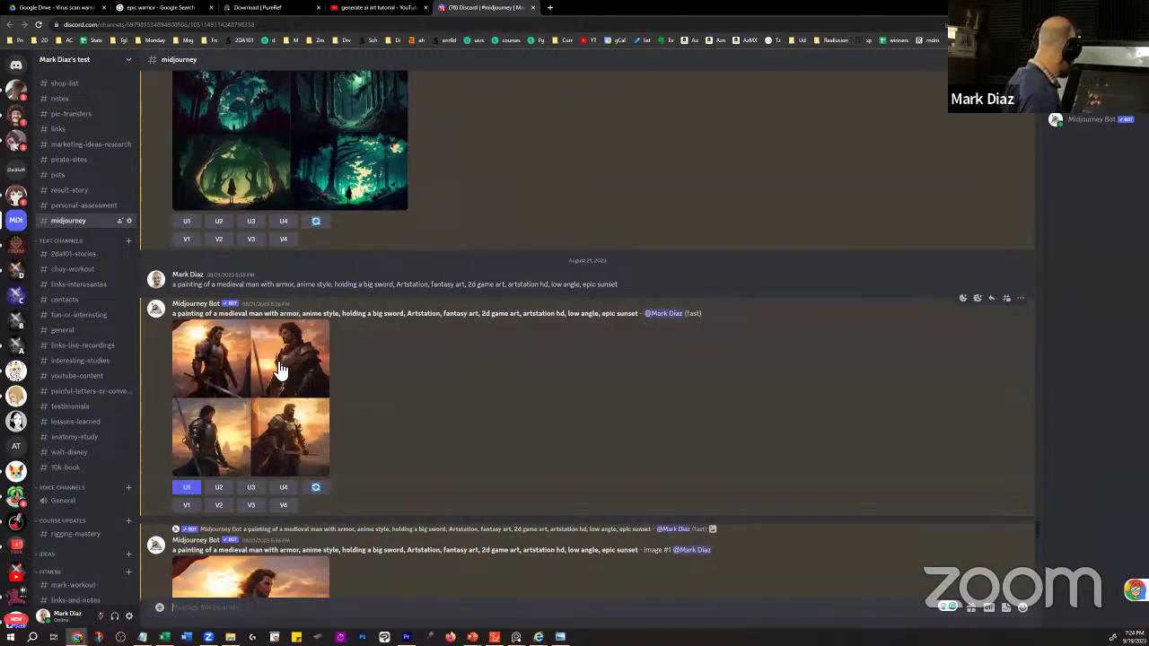
# - Show the four-image grid of the medieval man with armor enlarged, viewing it twice and closing it each time
pyautogui.click(278, 368)
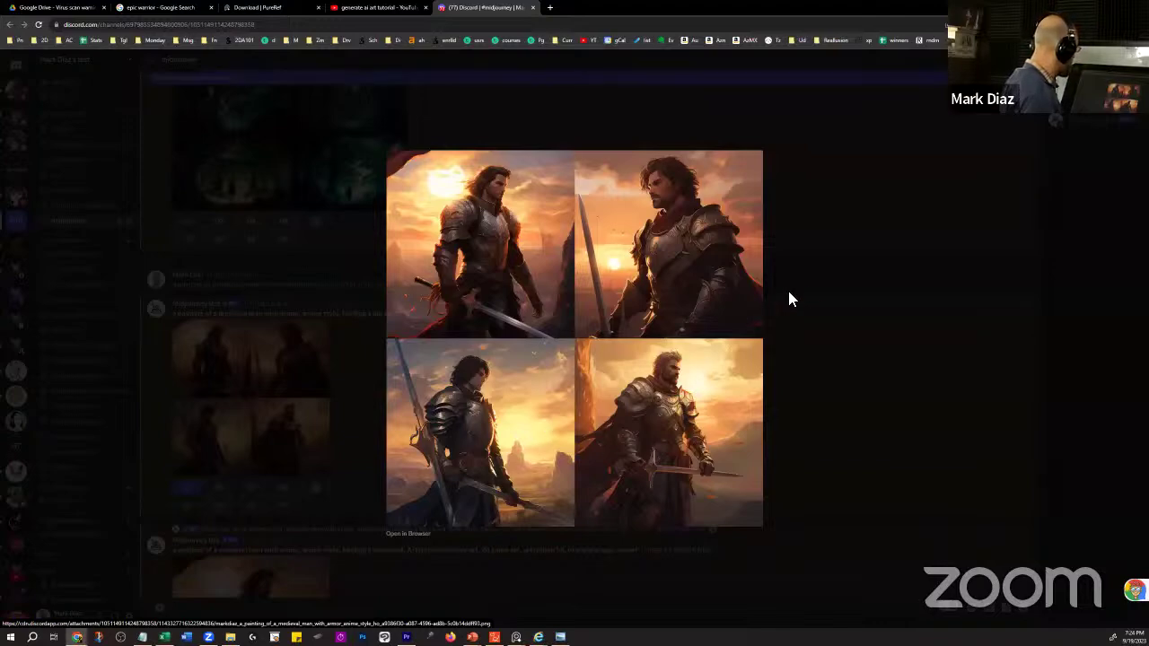
pyautogui.click(820, 303)
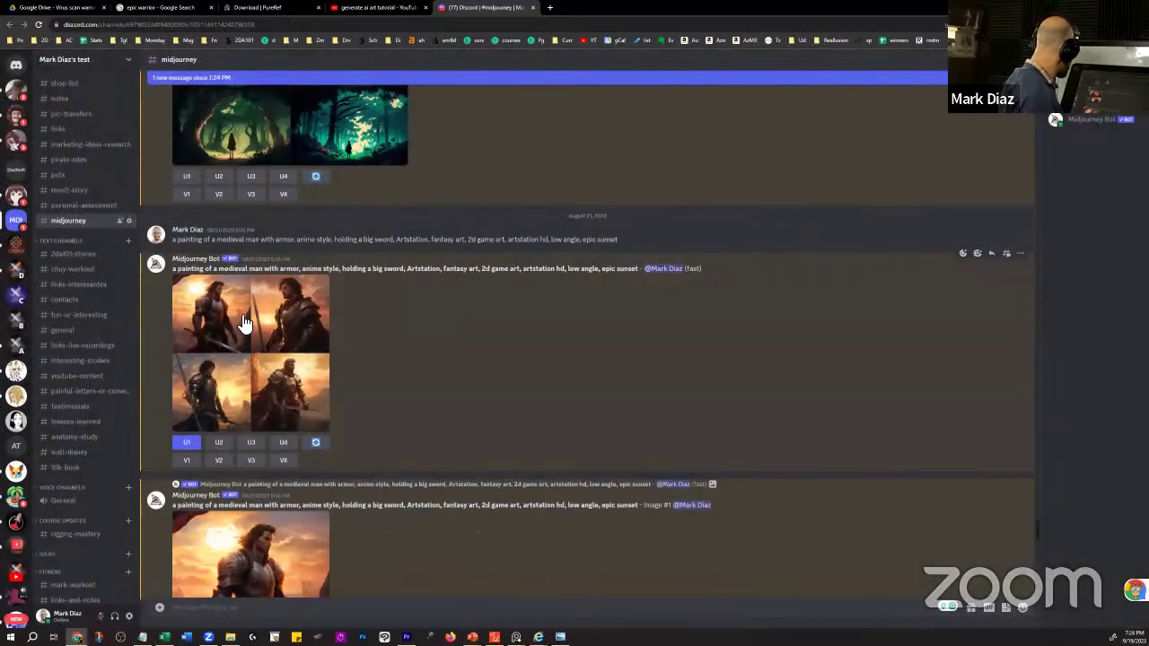
pyautogui.click(215, 321)
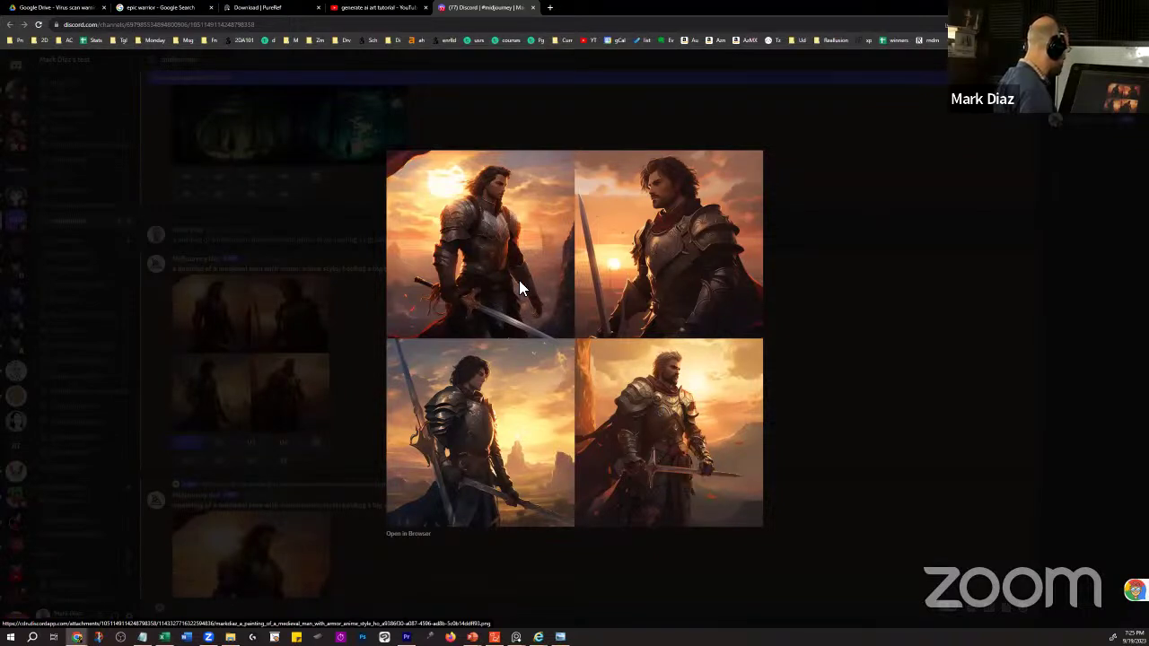
pyautogui.click(824, 258)
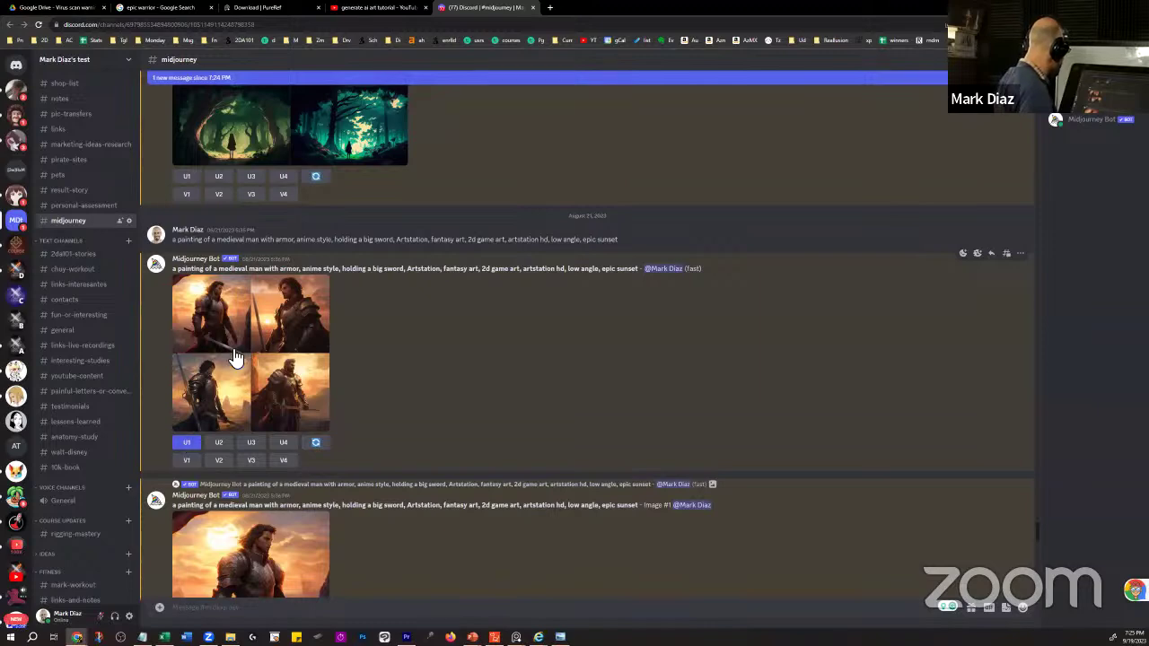
# - Show the upscaled Image #1 of the medieval man with armor enlarged, and close the preview
pyautogui.scroll(-1, 219, 307)
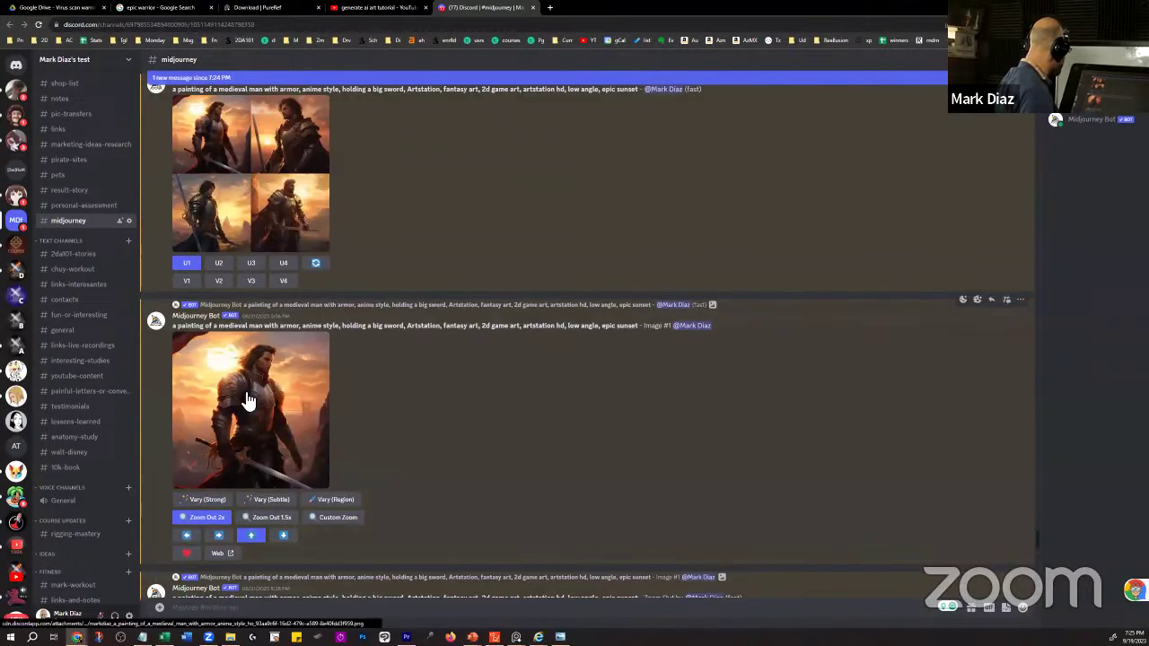
pyautogui.click(242, 393)
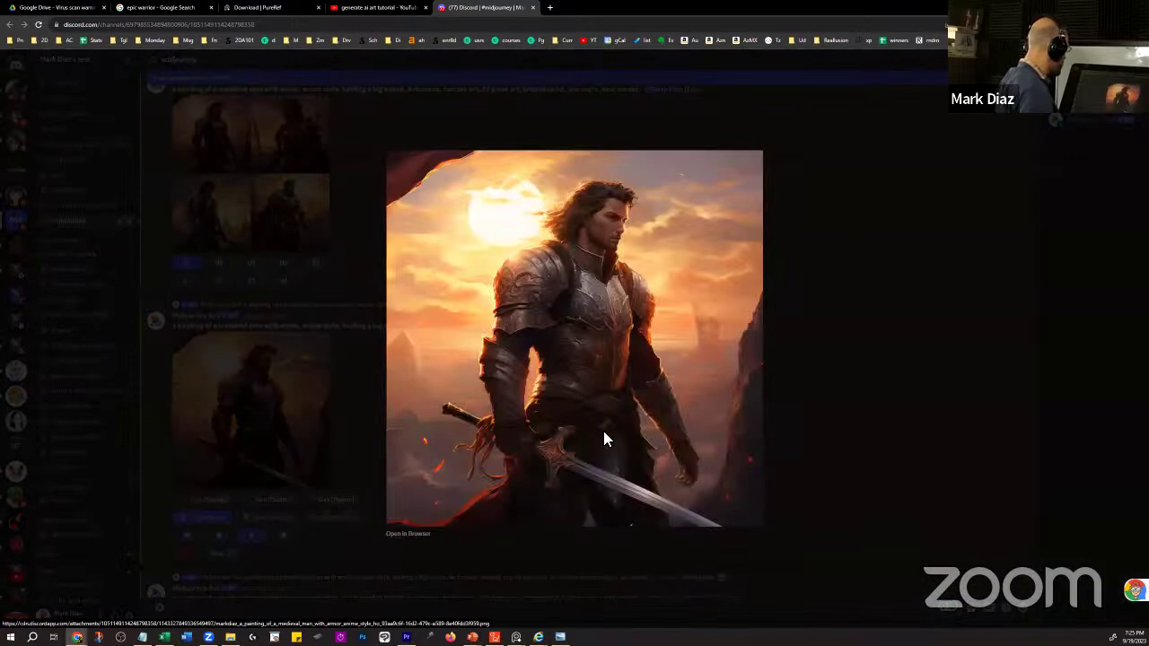
pyautogui.click(789, 293)
pyautogui.scroll(-3, 406, 329)
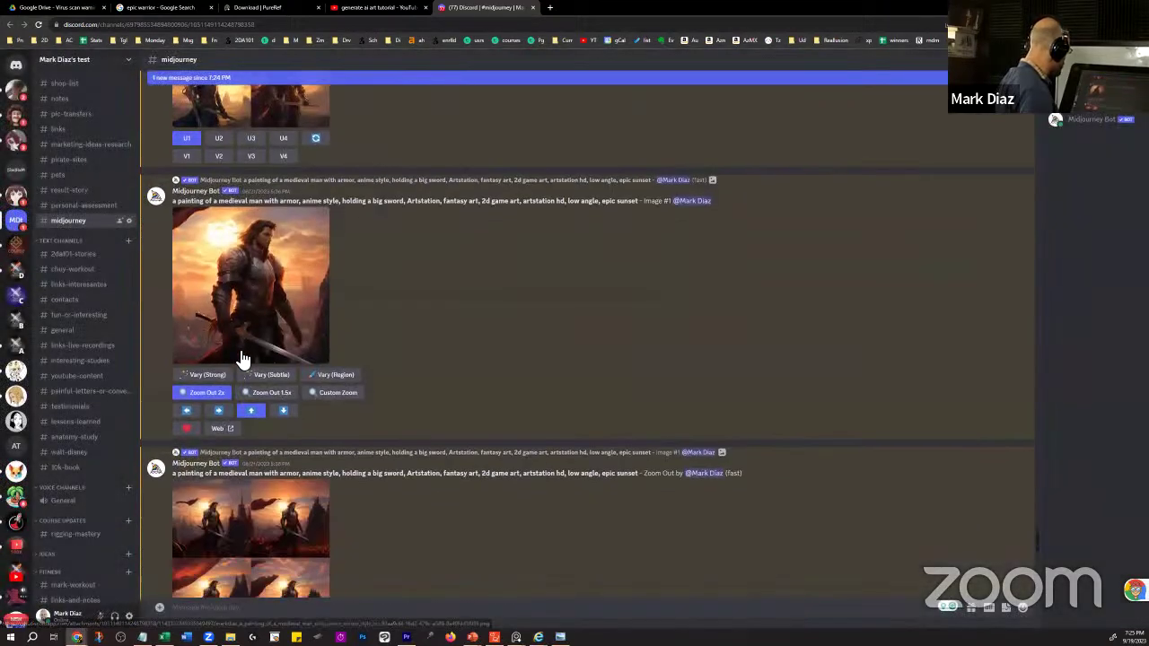
# - Point out the Zoom Out options of Image #1 and show its zoomed-out grid enlarged
pyautogui.click(186, 385)
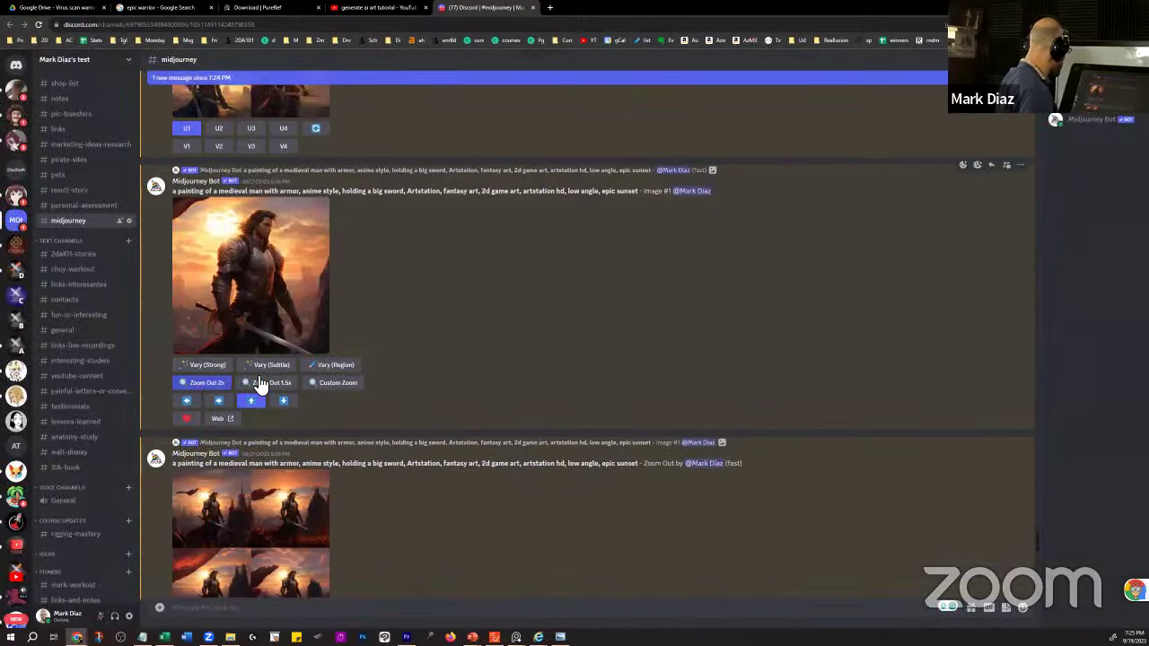
pyautogui.scroll(-3, 374, 371)
pyautogui.click(238, 269)
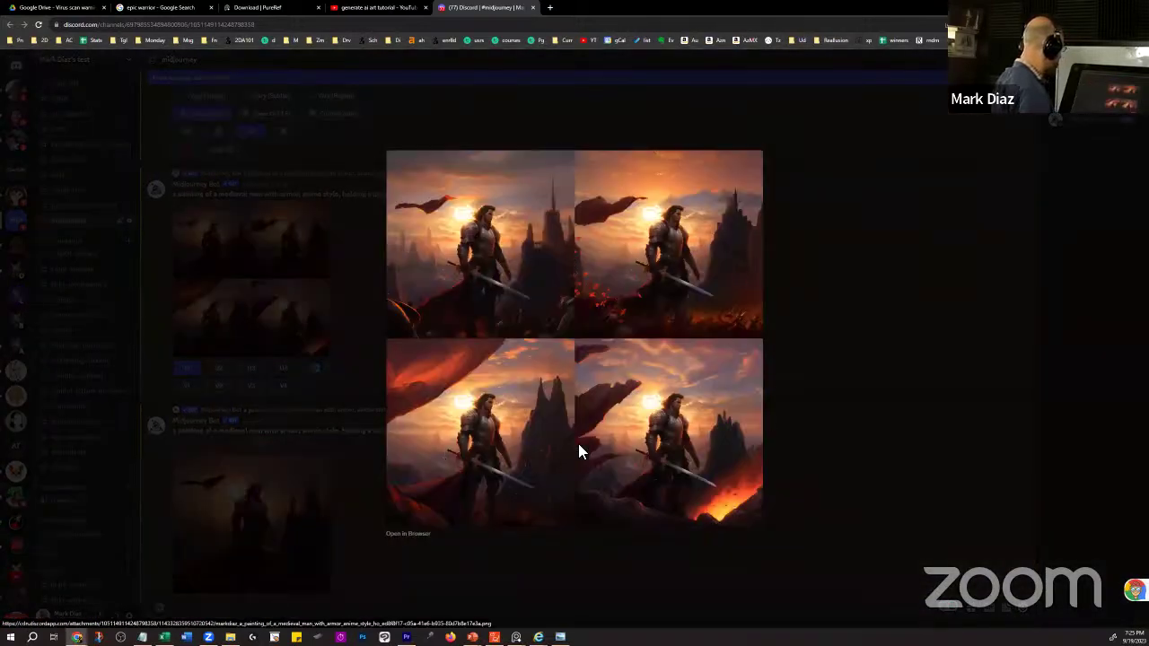
pyautogui.click(860, 263)
# - Show the newly generated ninja demon warrior image grid enlarged
pyautogui.scroll(-3, 448, 278)
pyautogui.scroll(-5, 438, 296)
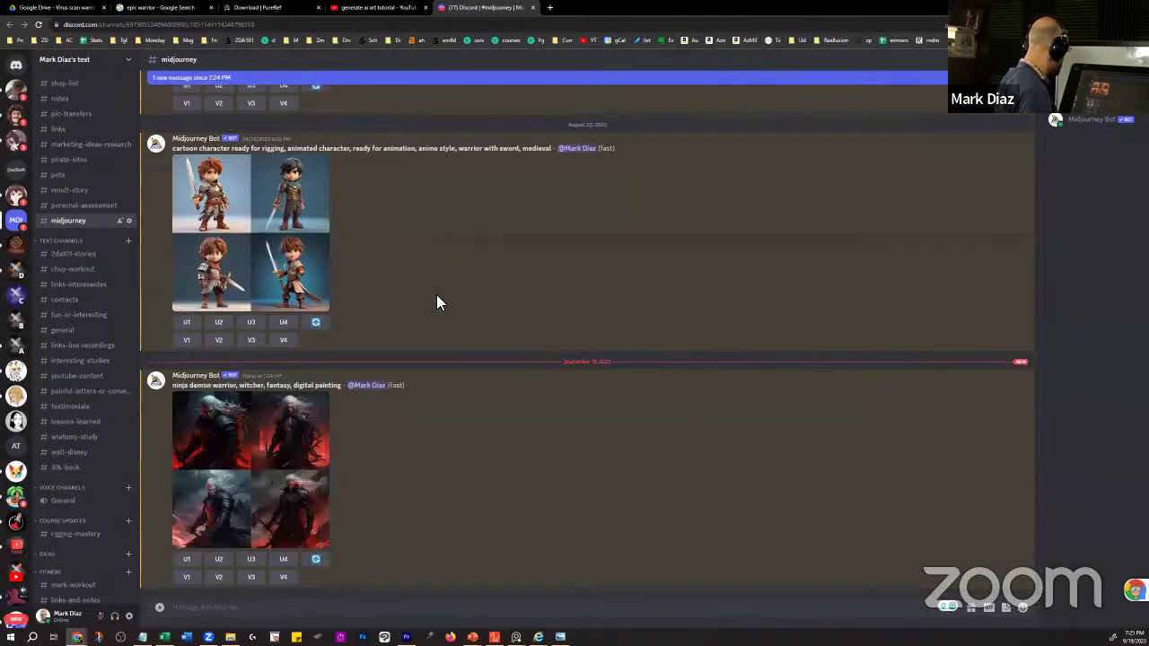
pyautogui.click(296, 453)
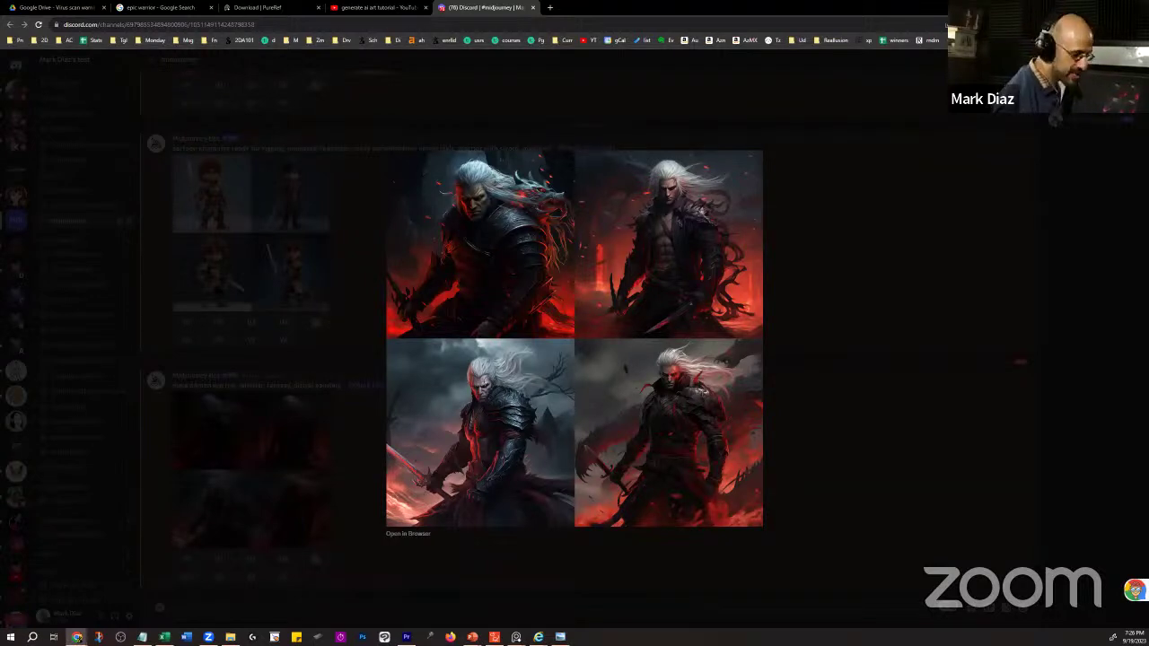
# - Open the Leonardo.Ai site at app.leonardo.ai in a new browser tab as another AI-art generator
pyautogui.click(549, 7)
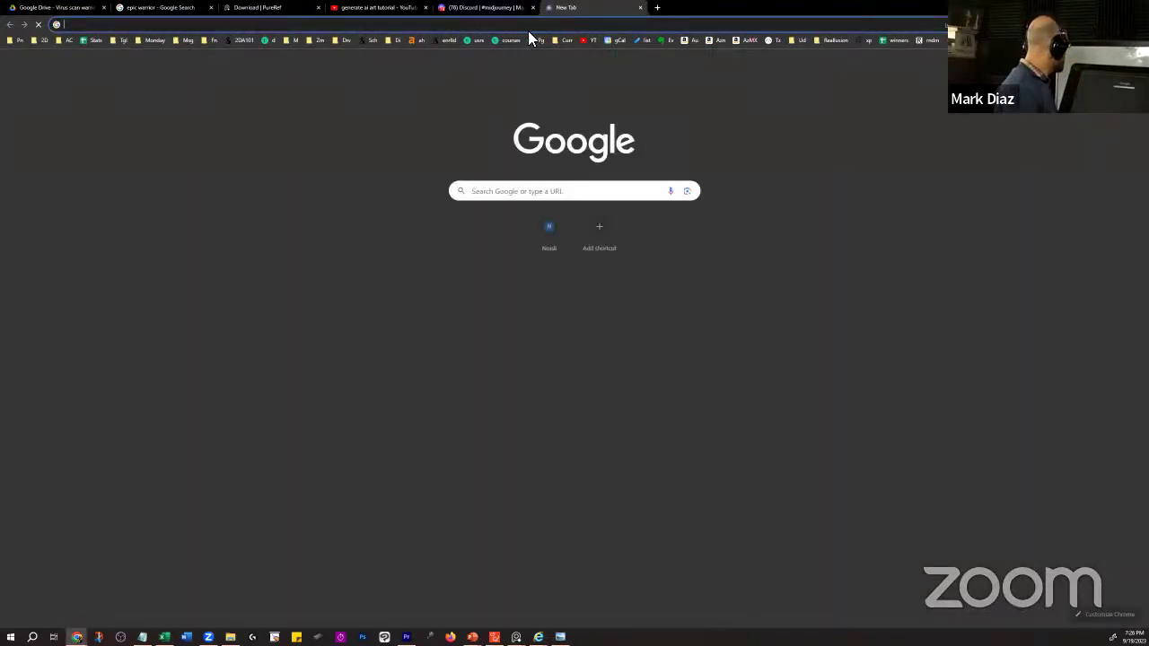
pyautogui.write('Ideas for AI ART')
pyautogui.press('Escape')
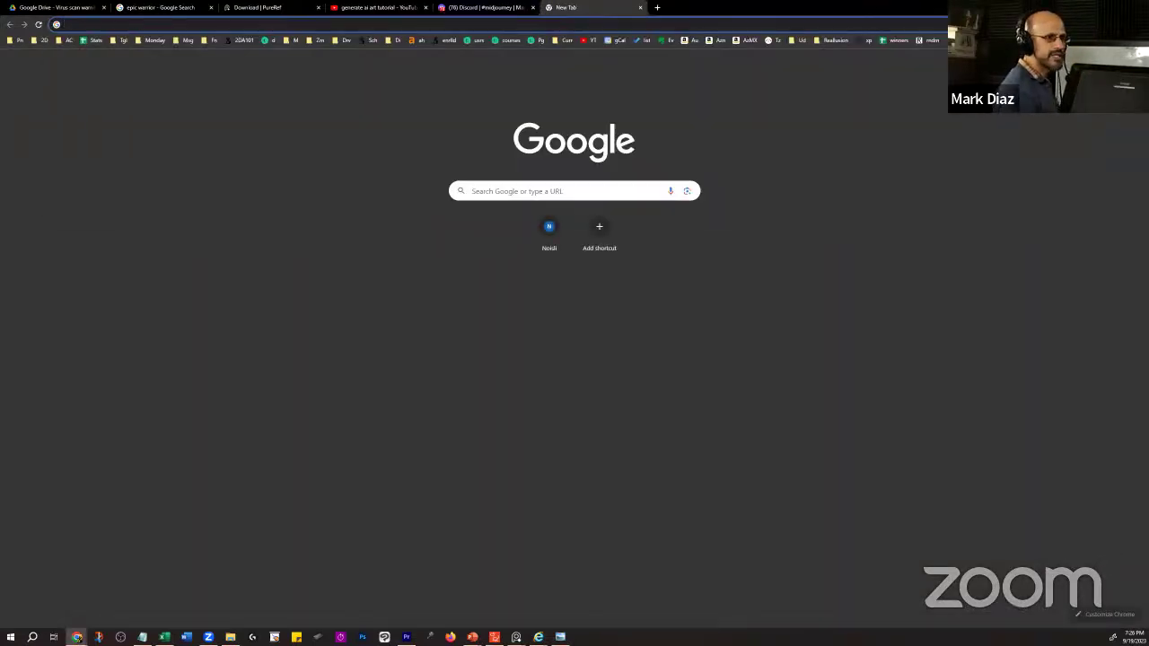
pyautogui.write('app.leonardo.ai')
pyautogui.press('Return')
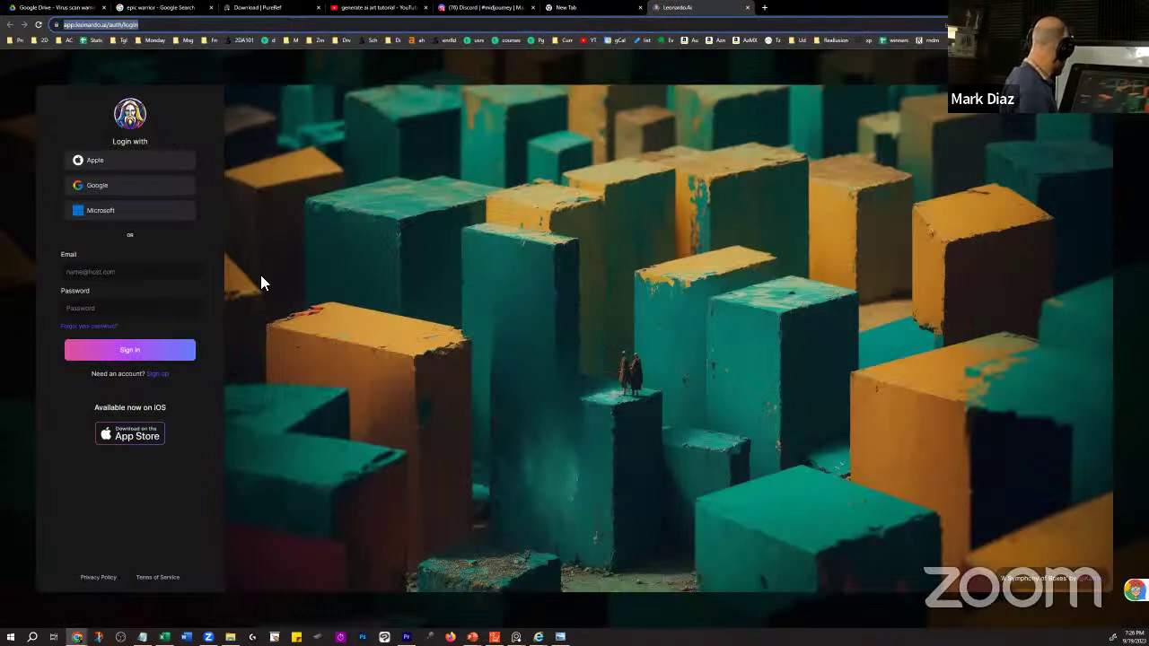
pyautogui.click(184, 24)
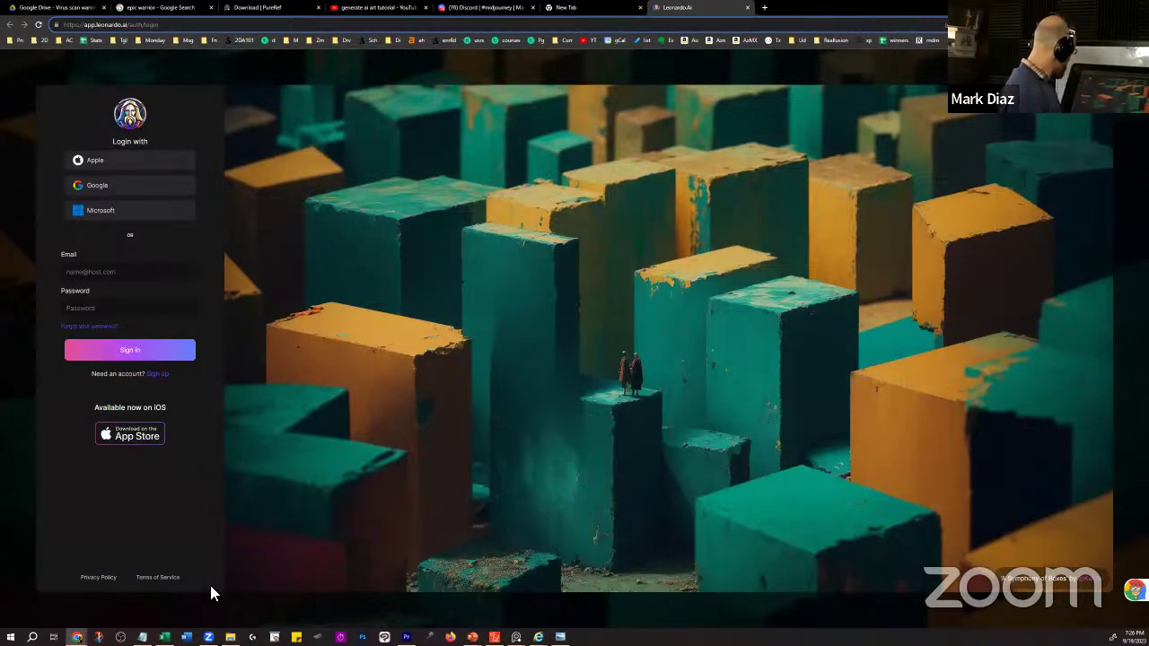
# - Switch to File Explorer and go up from 01 PureRef to the Project Files folder
pyautogui.click(229, 636)
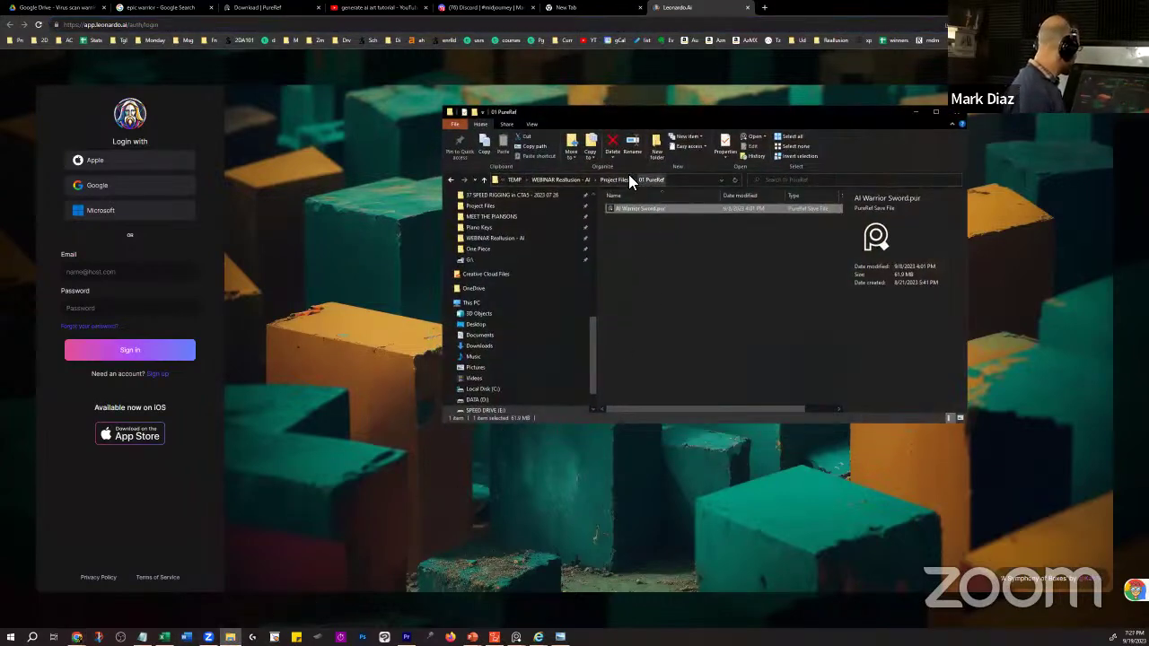
pyautogui.click(616, 177)
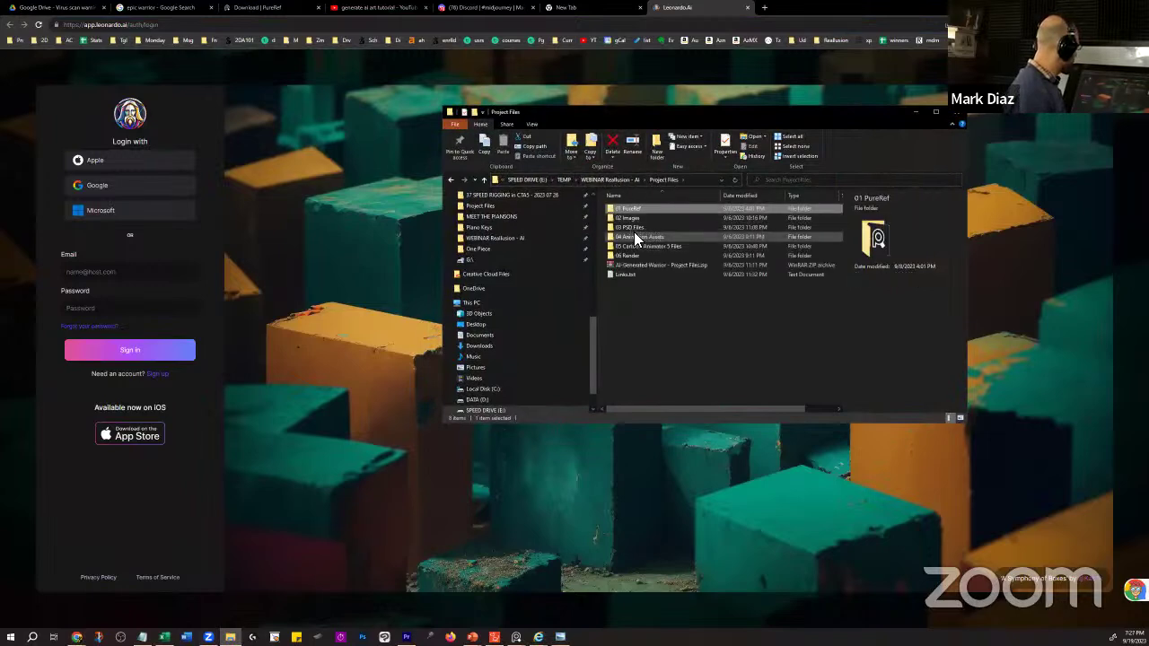
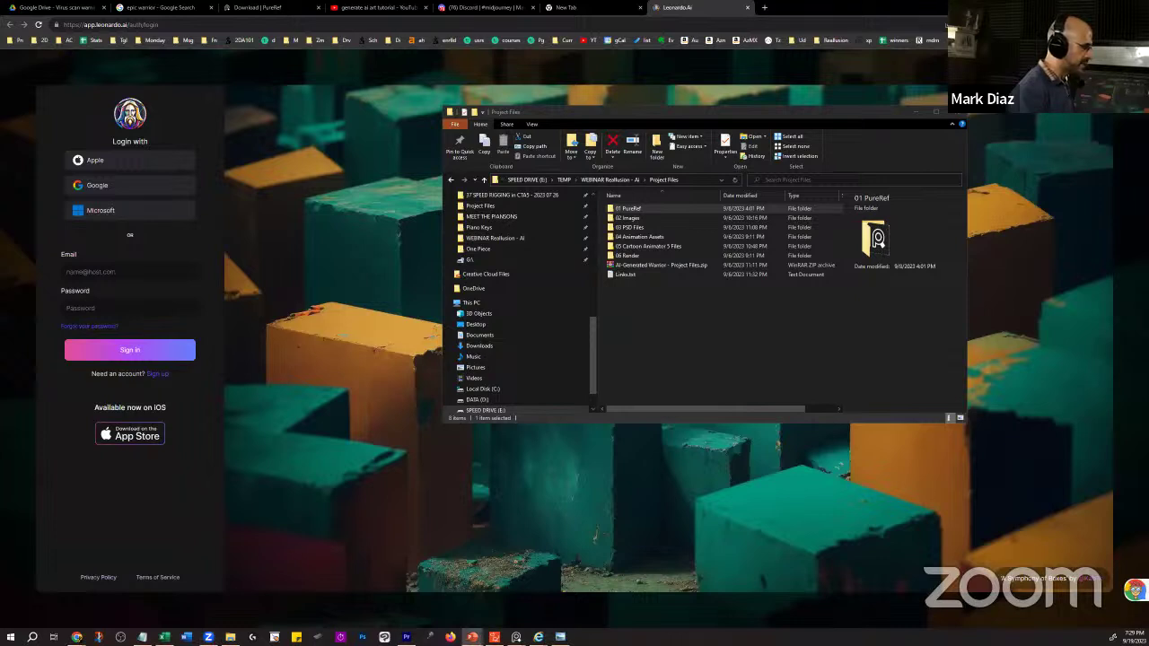
# - Start the slideshow from the current slide and go back through the 5 STEPS list to the warrior animation slide
pyautogui.hotkey('shift', 'F5')
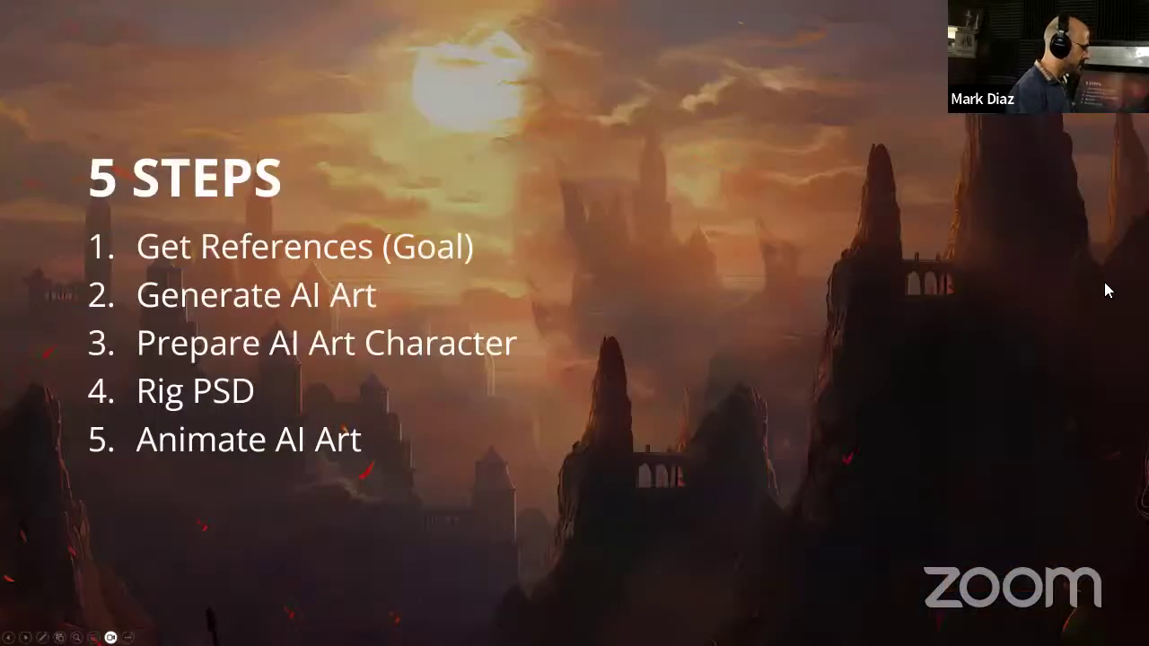
pyautogui.press('Left')
pyautogui.press('Left')
pyautogui.press('Left')
pyautogui.press('Left')
pyautogui.press('Left')
pyautogui.press('Left')
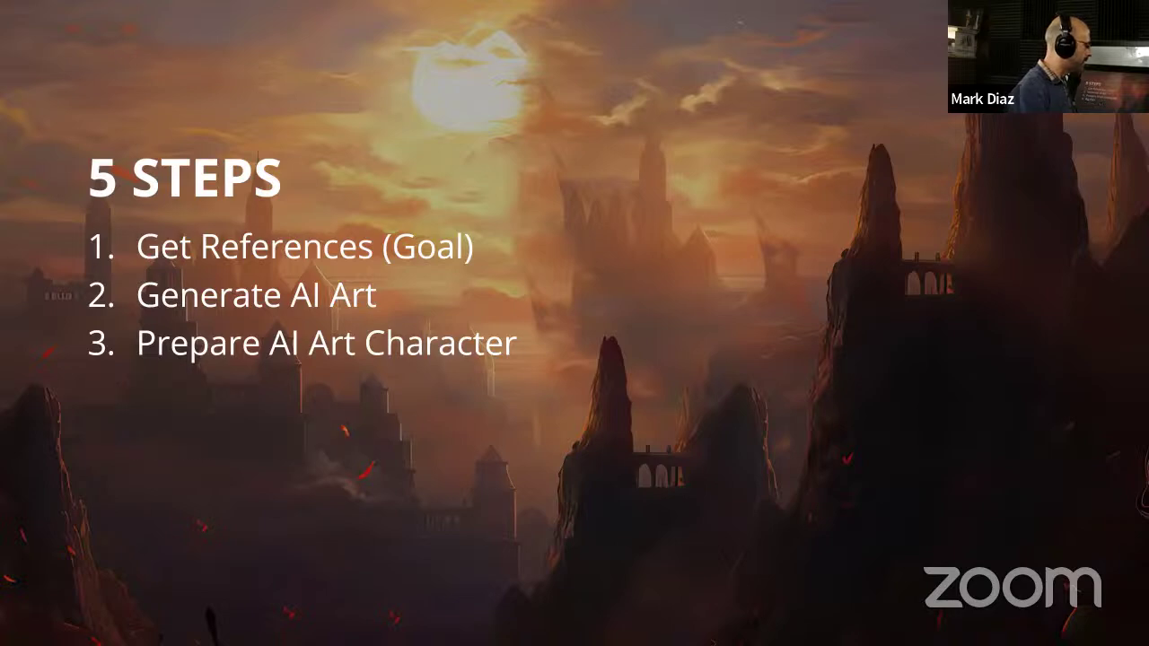
pyautogui.press('Left')
pyautogui.press('Left')
pyautogui.press('Left')
pyautogui.press('Left')
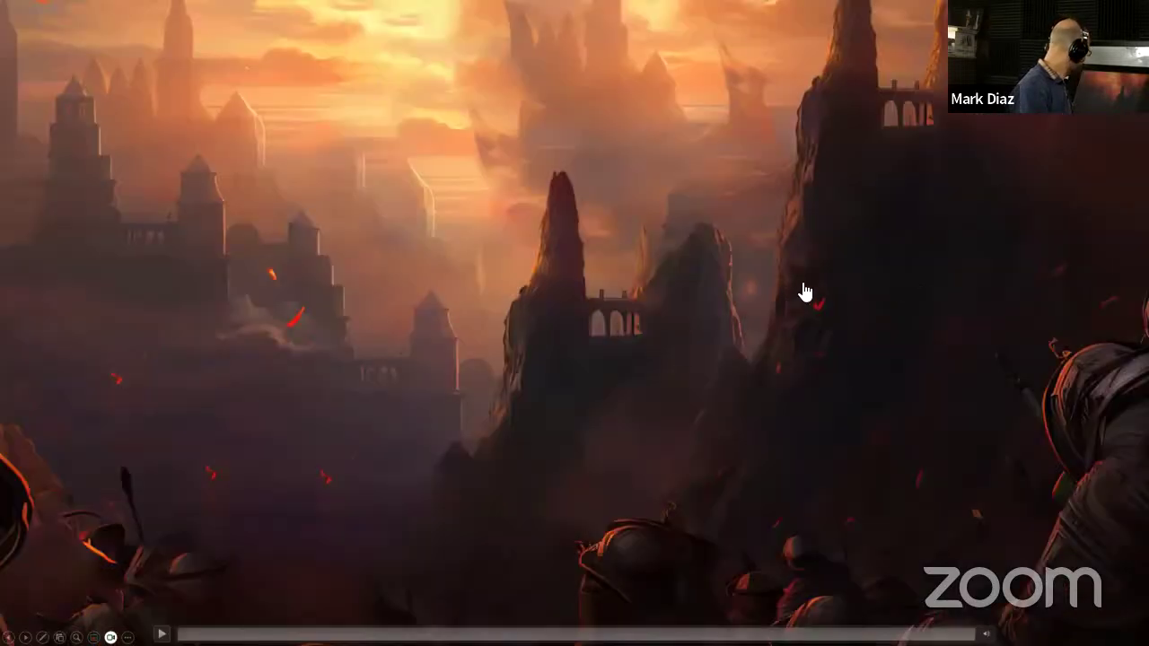
# - Play the warrior animation video in the slideshow
pyautogui.press('Left')
pyautogui.press('Right')
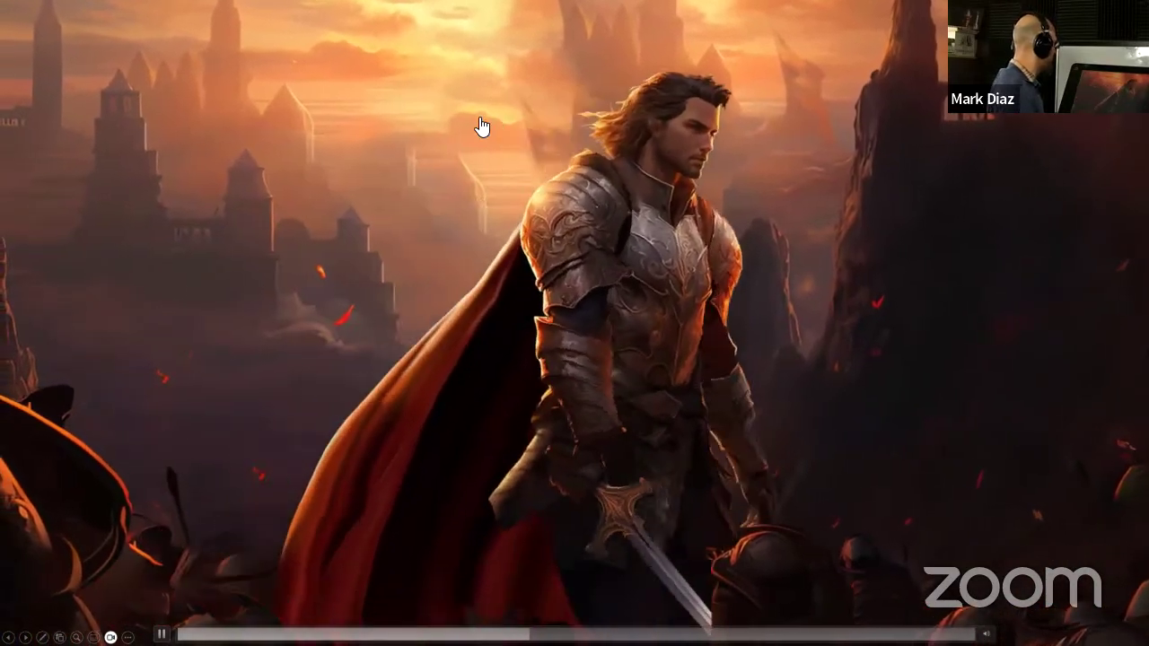
pyautogui.click(510, 74)
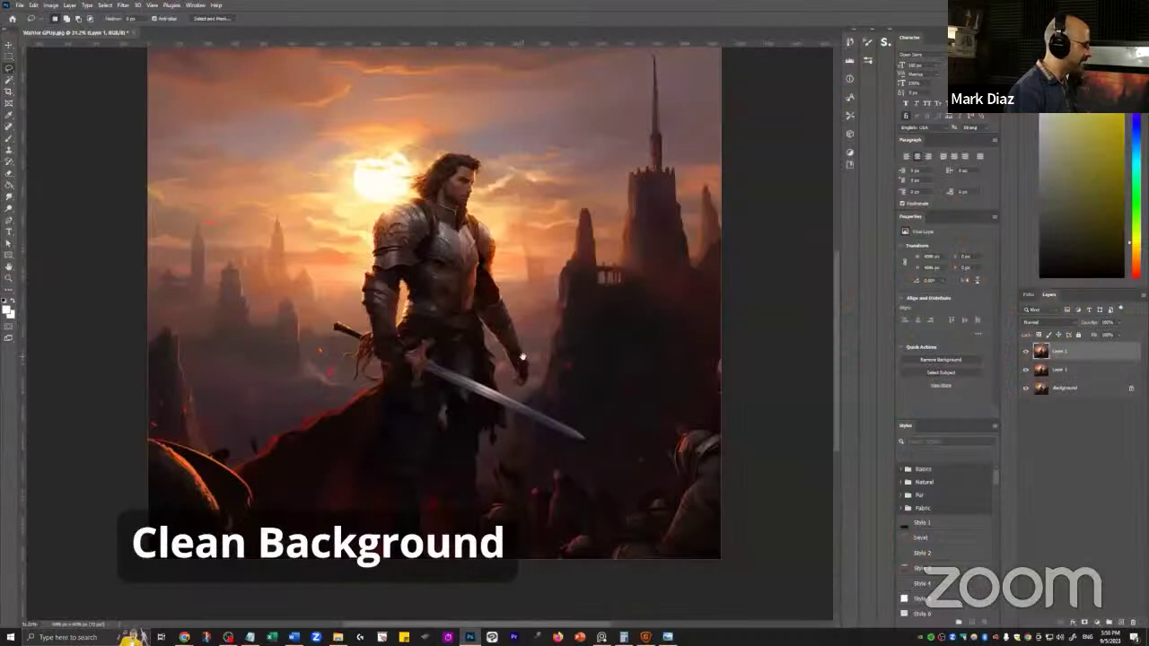
# - Outline the warrior, cape and sword with the Lasso and replace the selection with a Content-Aware fill
pyautogui.moveTo(482, 499)
pyautogui.mouseDown()
pyautogui.moveTo(541, 369)
pyautogui.moveTo(519, 304)
pyautogui.mouseUp()
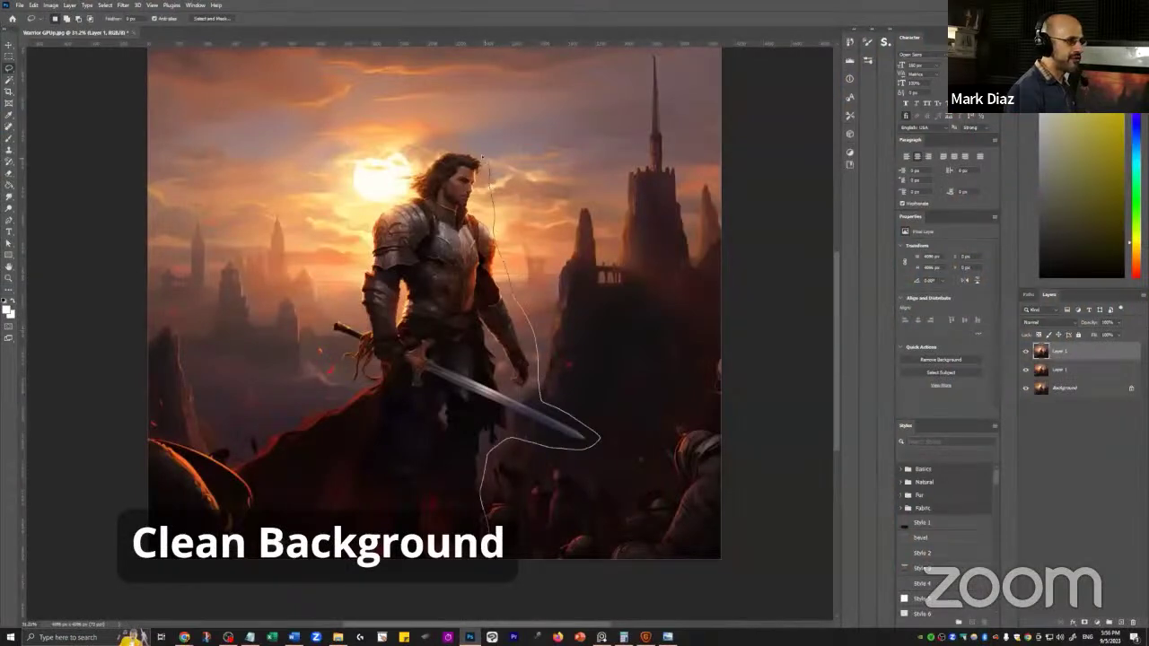
pyautogui.moveTo(357, 160)
pyautogui.mouseDown()
pyautogui.moveTo(363, 283)
pyautogui.moveTo(339, 397)
pyautogui.moveTo(386, 579)
pyautogui.mouseUp()
pyautogui.hotkey('shift', 'BackSpace')
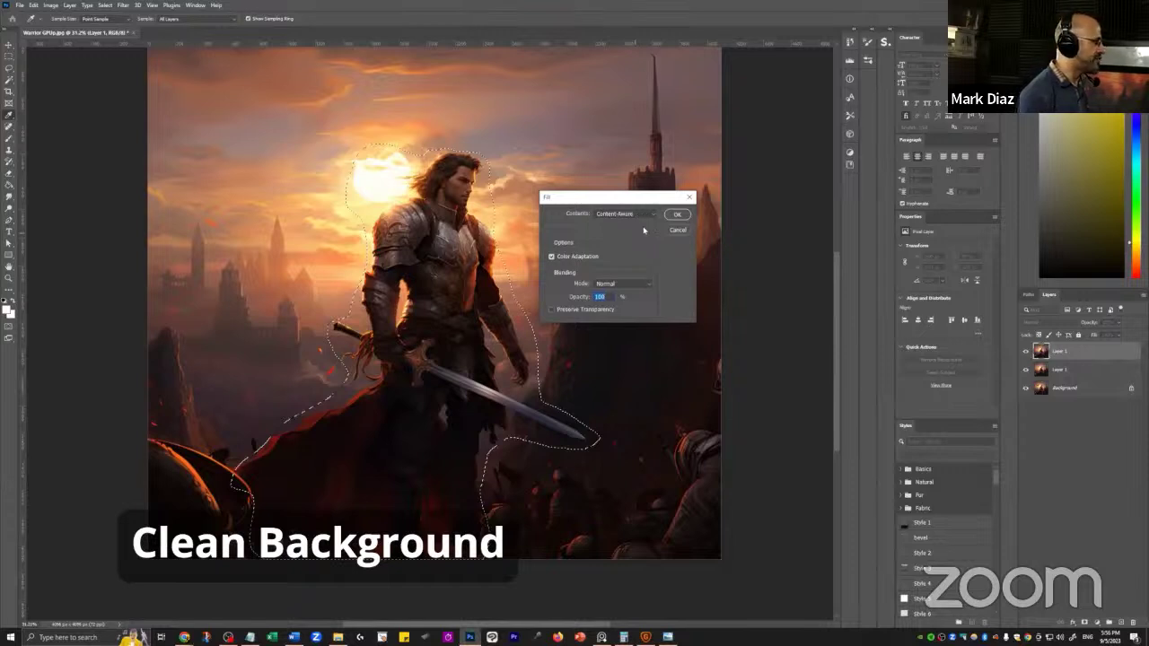
pyautogui.click(677, 214)
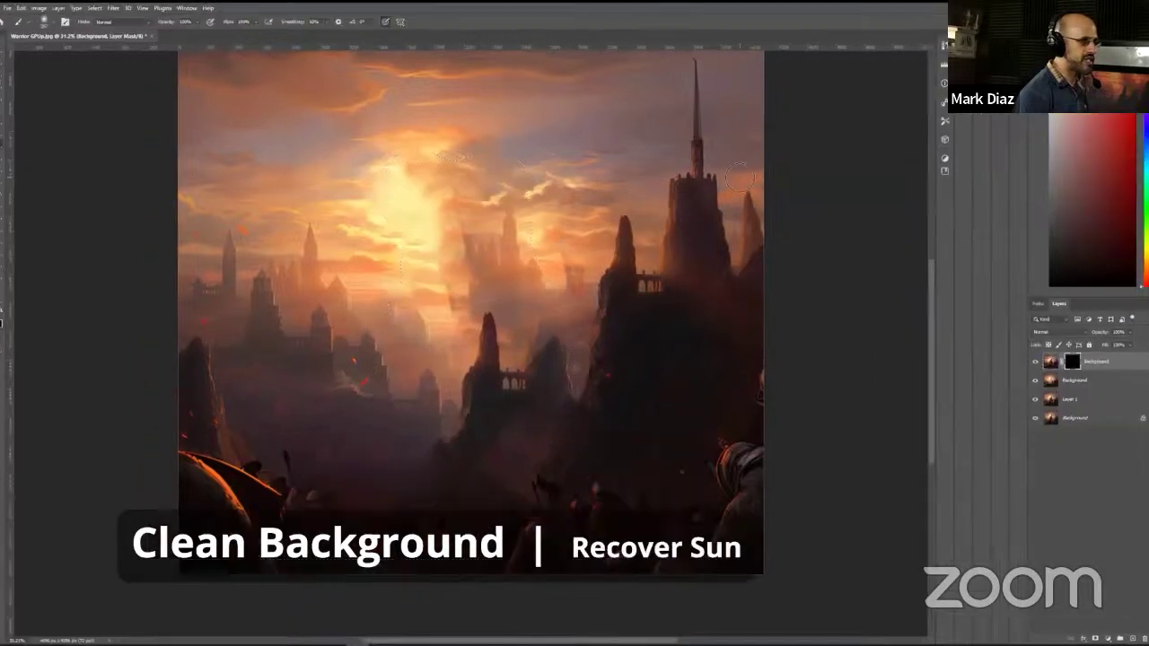
# - Paint the sun back in on the Background layer mask, and lasso the warrior's body on the Character layer
pyautogui.moveTo(405, 197)
pyautogui.mouseDown()
pyautogui.moveTo(422, 179)
pyautogui.moveTo(419, 193)
pyautogui.mouseUp()
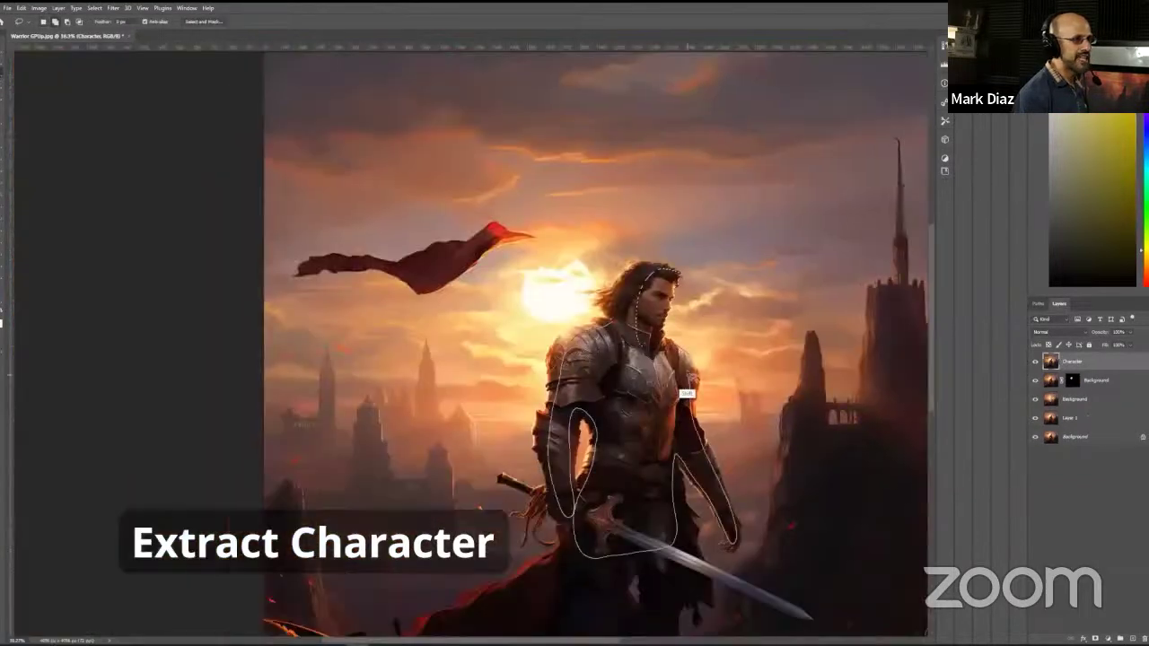
pyautogui.moveTo(616, 326)
pyautogui.mouseDown()
pyautogui.moveTo(591, 342)
pyautogui.moveTo(593, 561)
pyautogui.mouseUp()
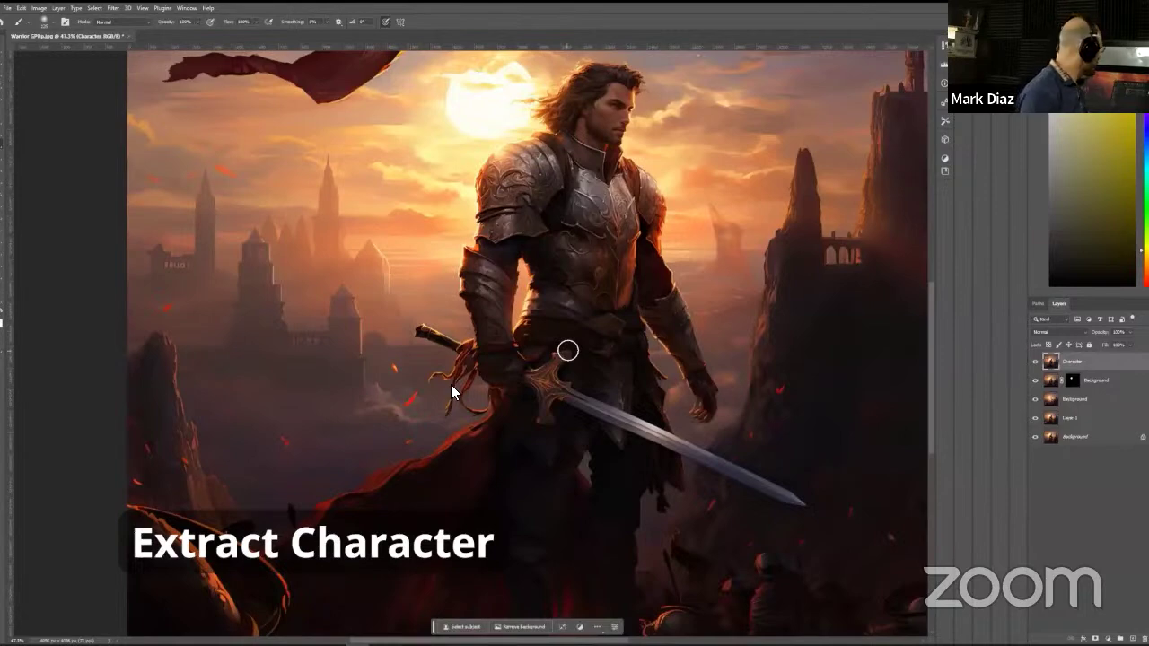
# - Switch to File Explorer, open the 02 Images folder and select Warrior 01 RAW.png to show its details
pyautogui.hotkey('alt', 'Tab')
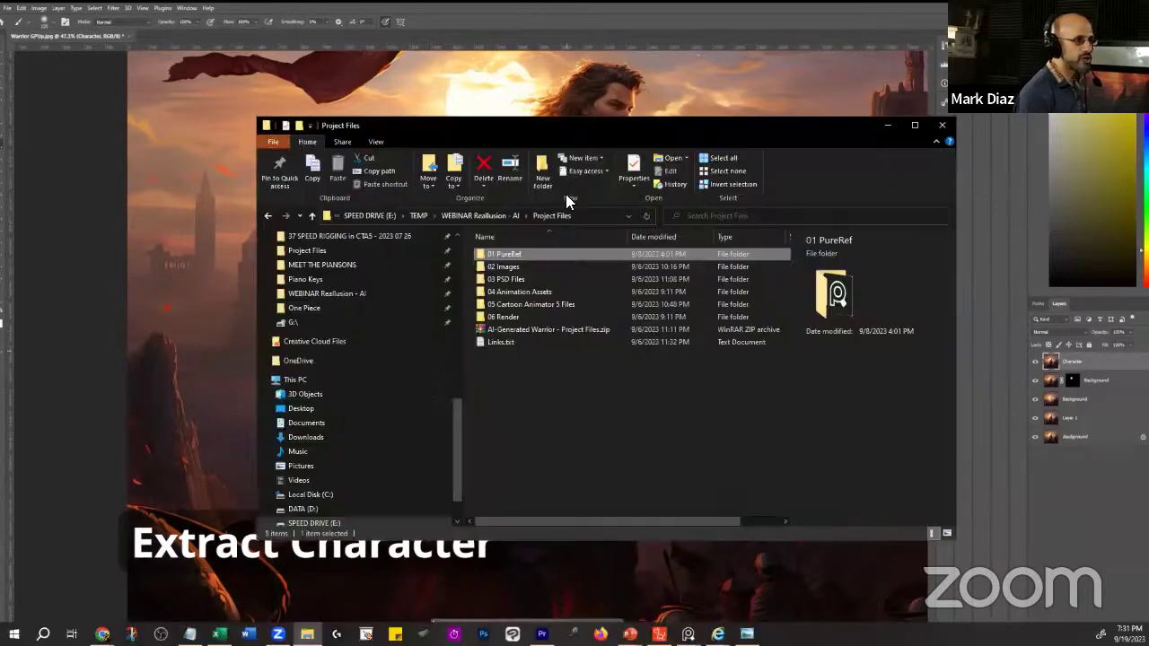
pyautogui.doubleClick(519, 271)
pyautogui.click(517, 270)
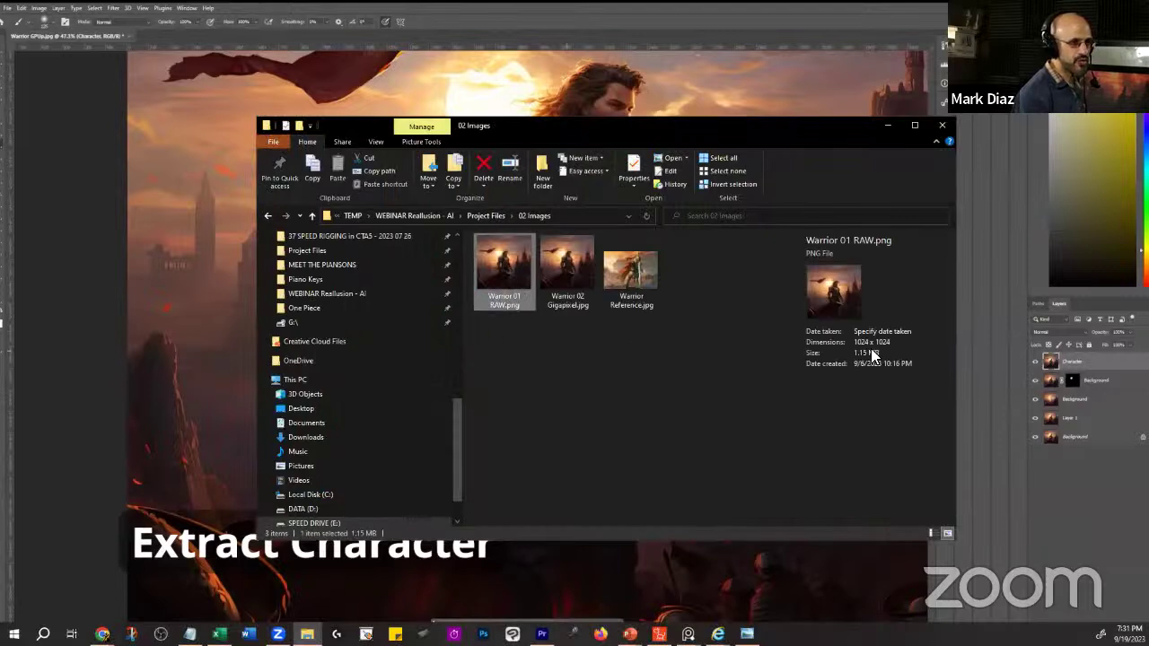
# - Open Warrior 01 RAW.png and inspect the warrior's face up close for pixelation, then return to the image folder
pyautogui.doubleClick(526, 272)
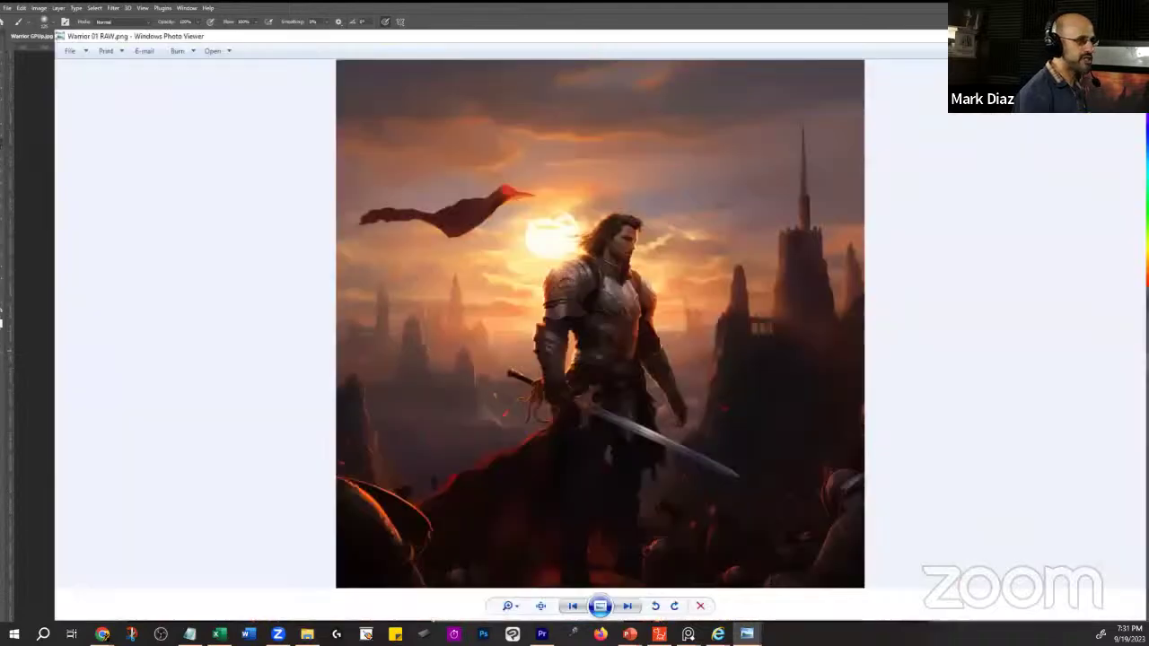
pyautogui.scroll(10, 617, 296)
pyautogui.moveTo(593, 118); pyautogui.dragTo(487, 505)
pyautogui.scroll(3, 556, 318)
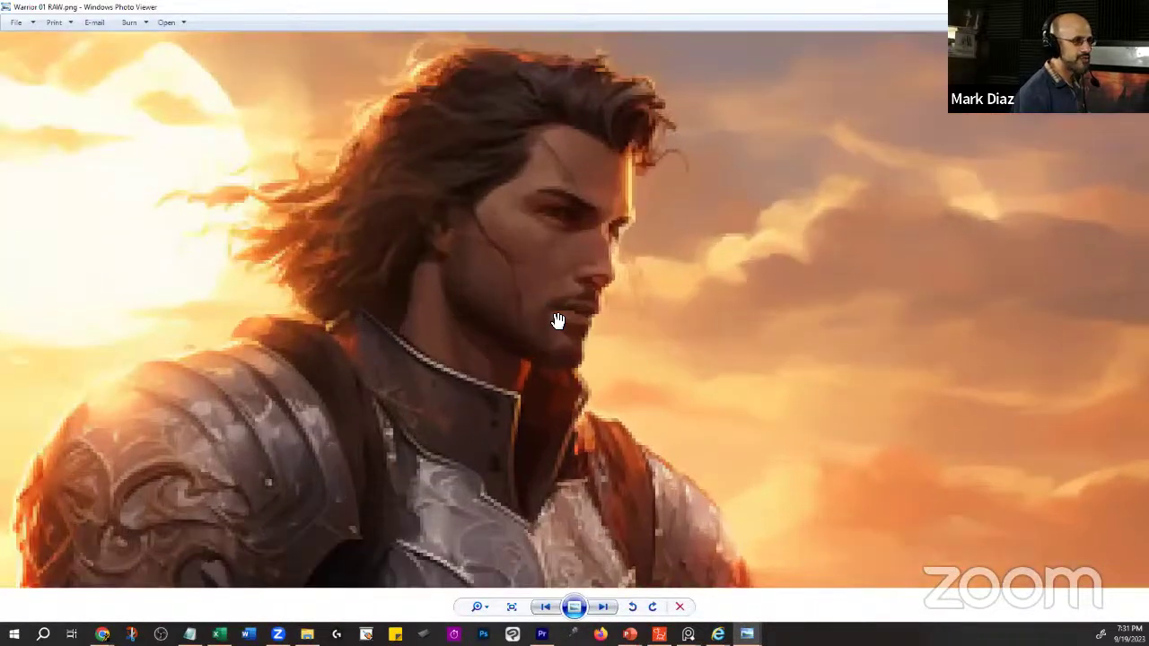
pyautogui.scroll(-1, 497, 235)
pyautogui.moveTo(496, 235); pyautogui.dragTo(472, 359)
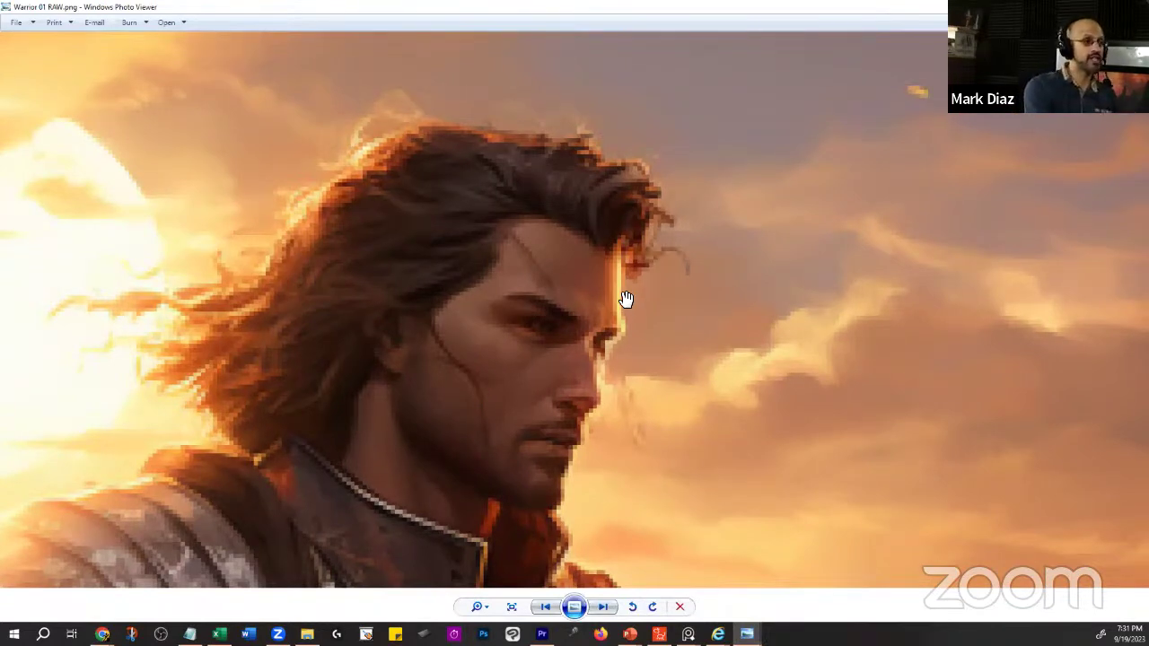
pyautogui.scroll(-1, 619, 291)
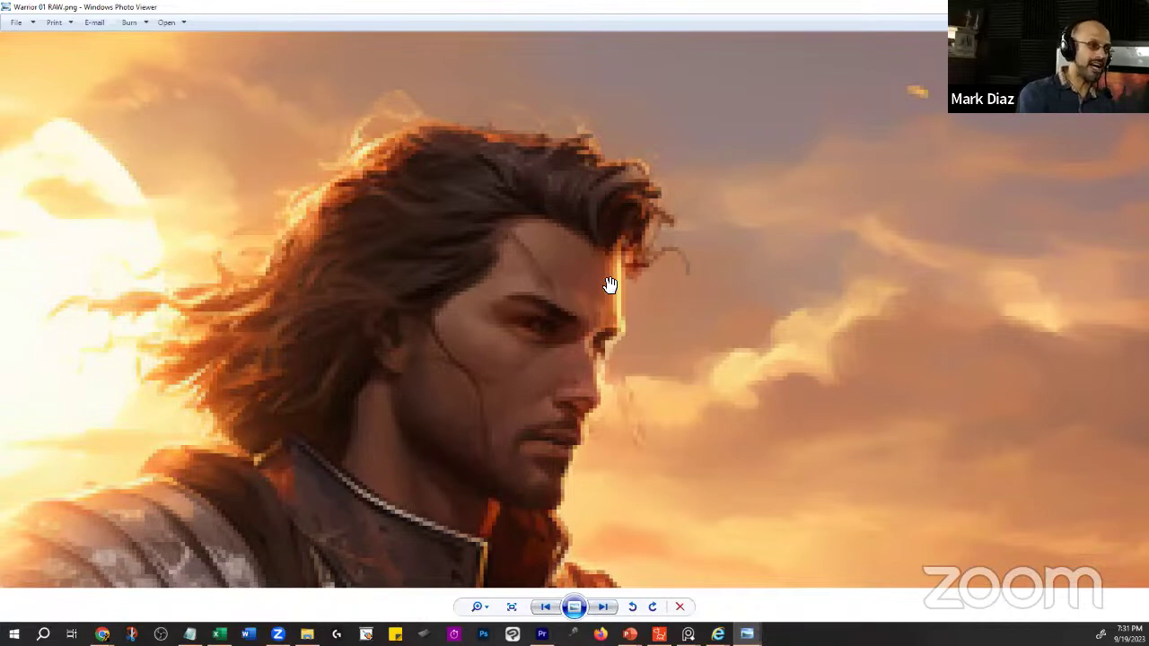
pyautogui.scroll(-1, 592, 283)
pyautogui.scroll(-1, 582, 276)
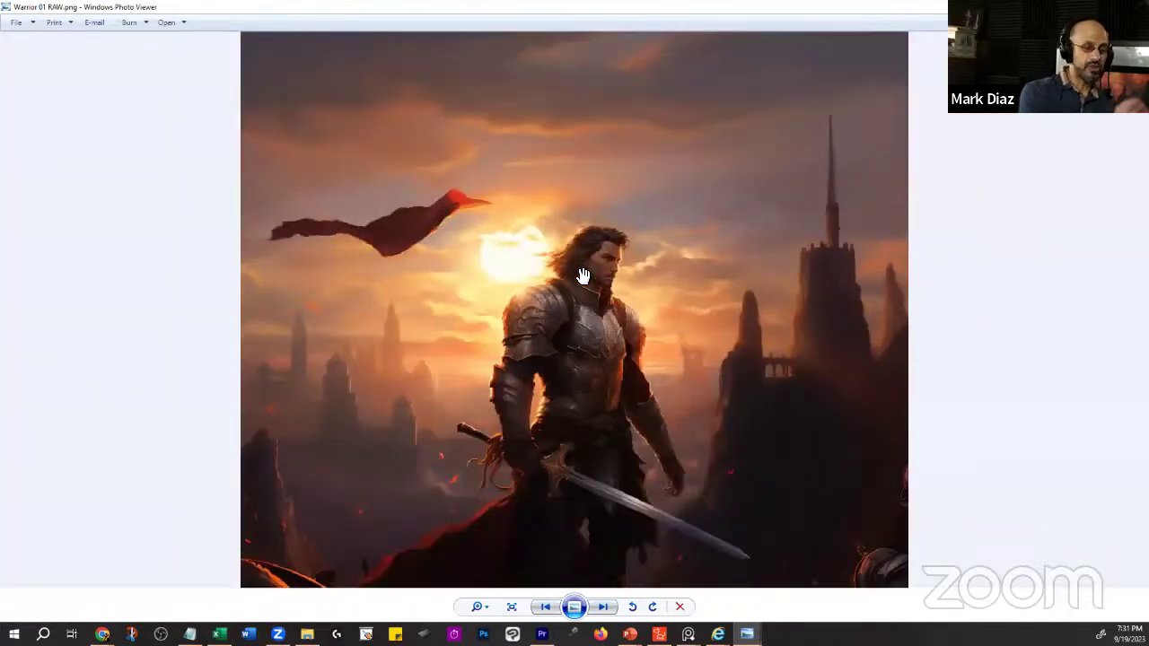
pyautogui.scroll(-1, 601, 284)
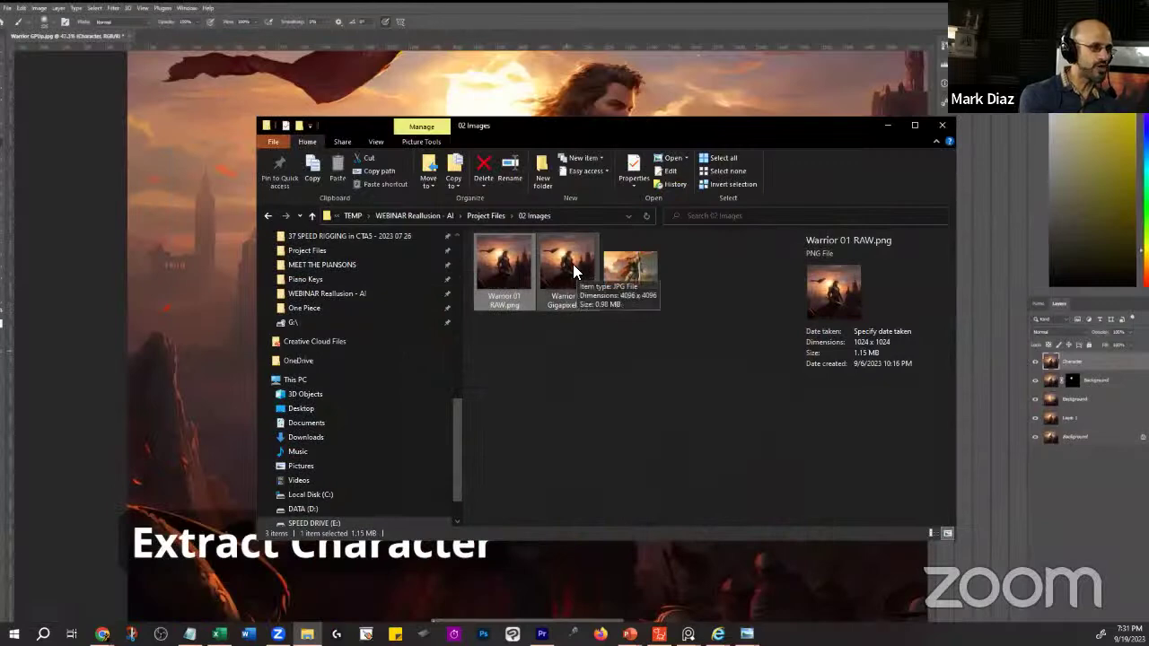
# - Open Warrior 02 Gigapixel.jpg and examine the detail of the warrior's face and chest armor up close
pyautogui.click(573, 264)
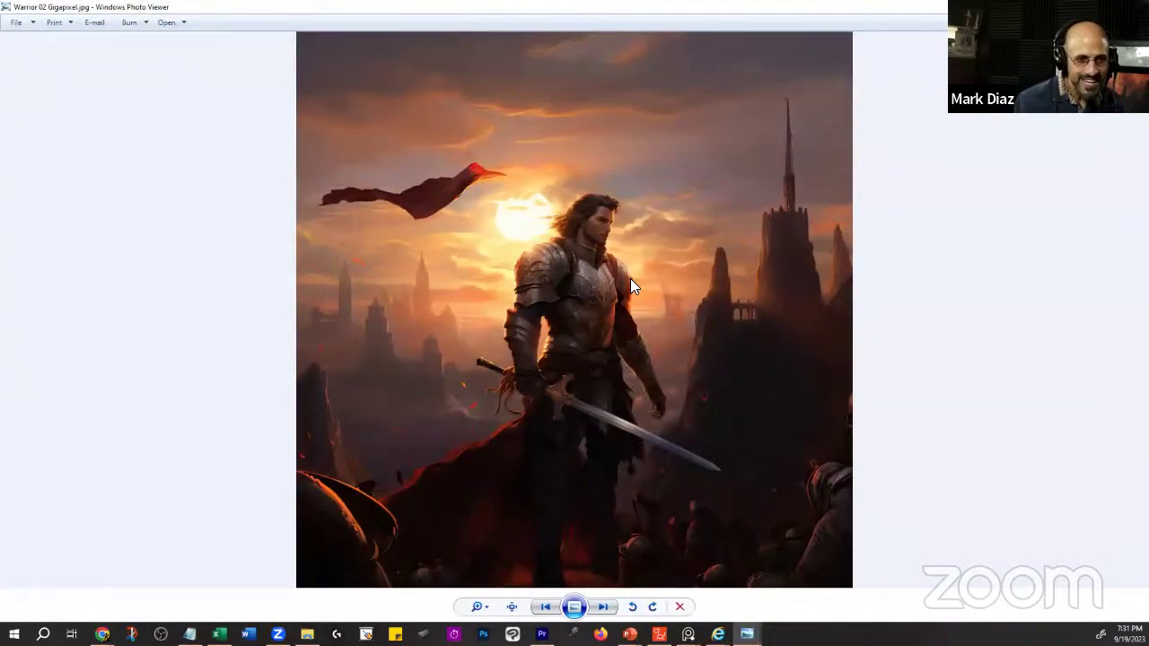
pyautogui.scroll(5, 605, 282)
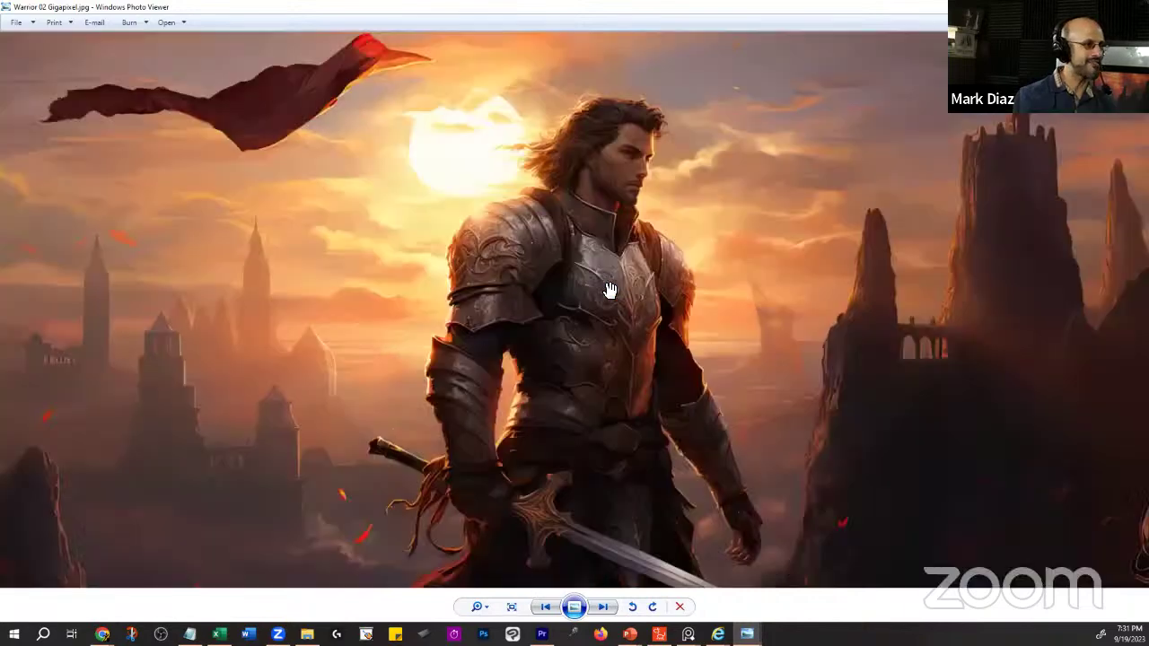
pyautogui.scroll(2, 639, 249)
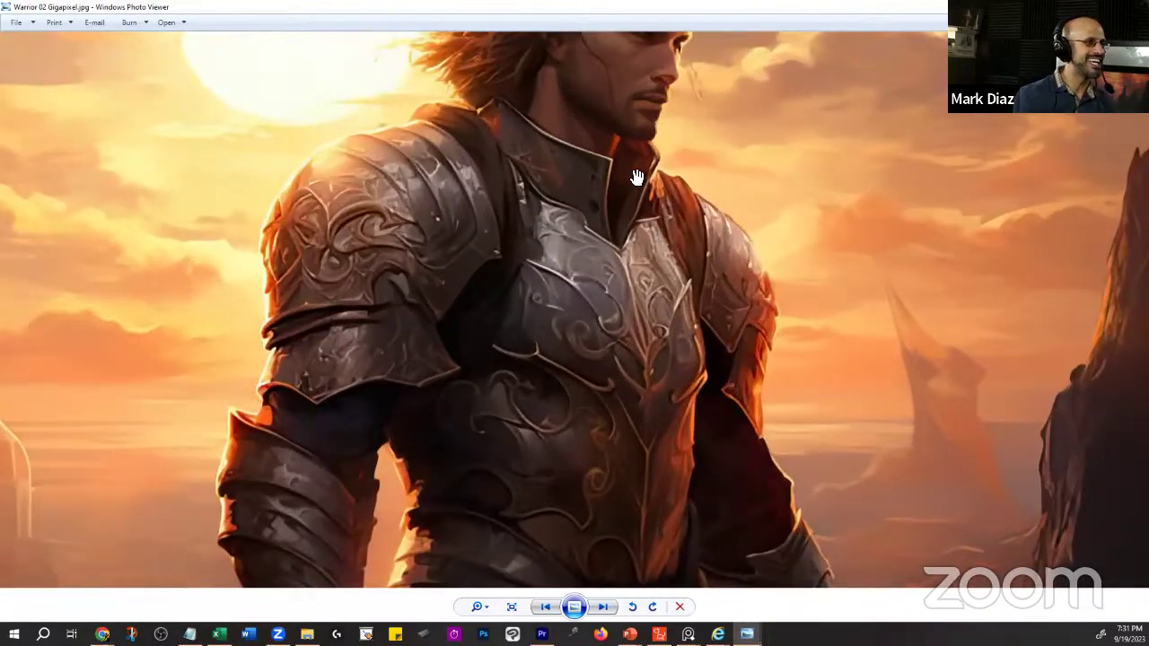
pyautogui.moveTo(638, 178); pyautogui.dragTo(503, 391)
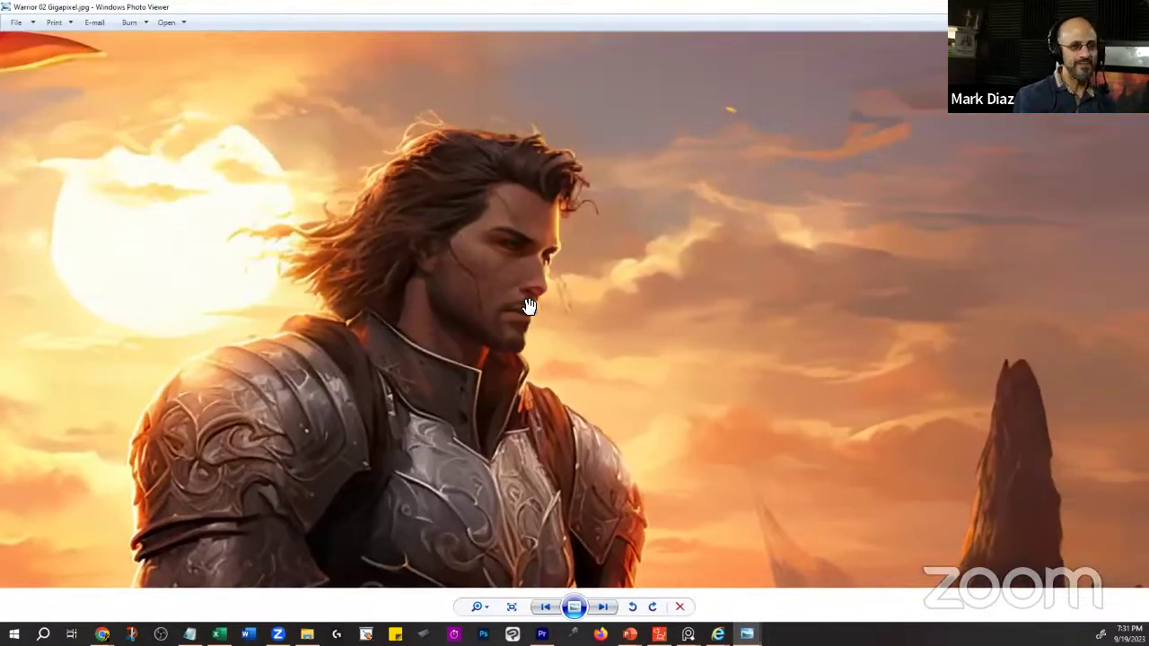
pyautogui.scroll(2, 488, 271)
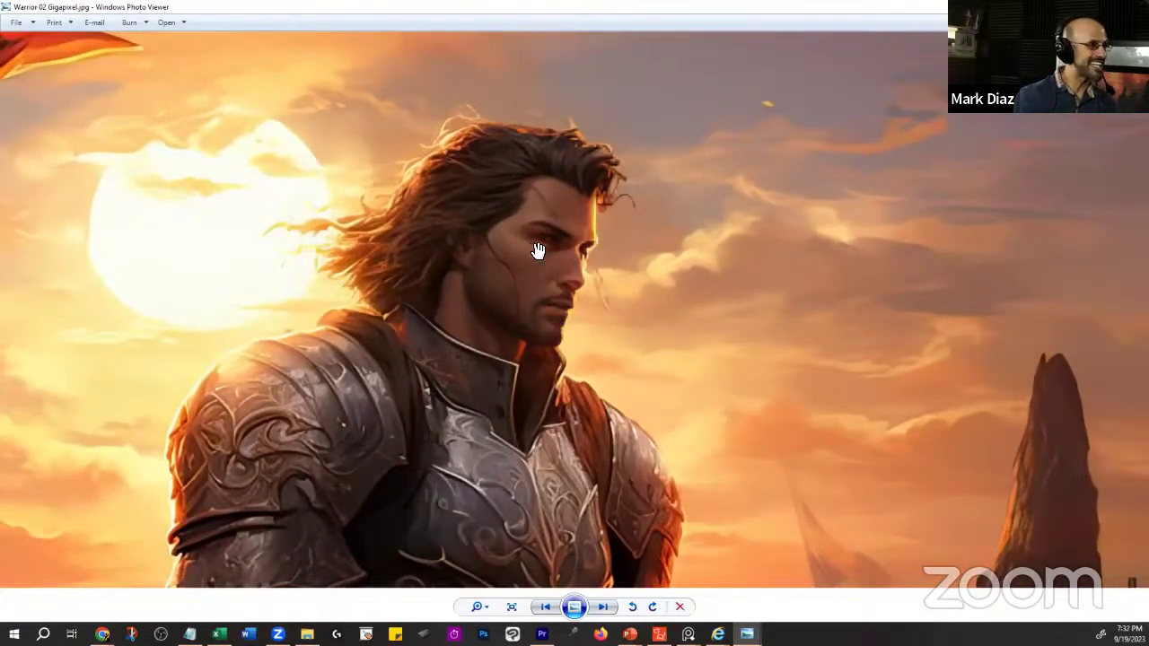
pyautogui.scroll(-3, 538, 252)
pyautogui.scroll(3, 656, 332)
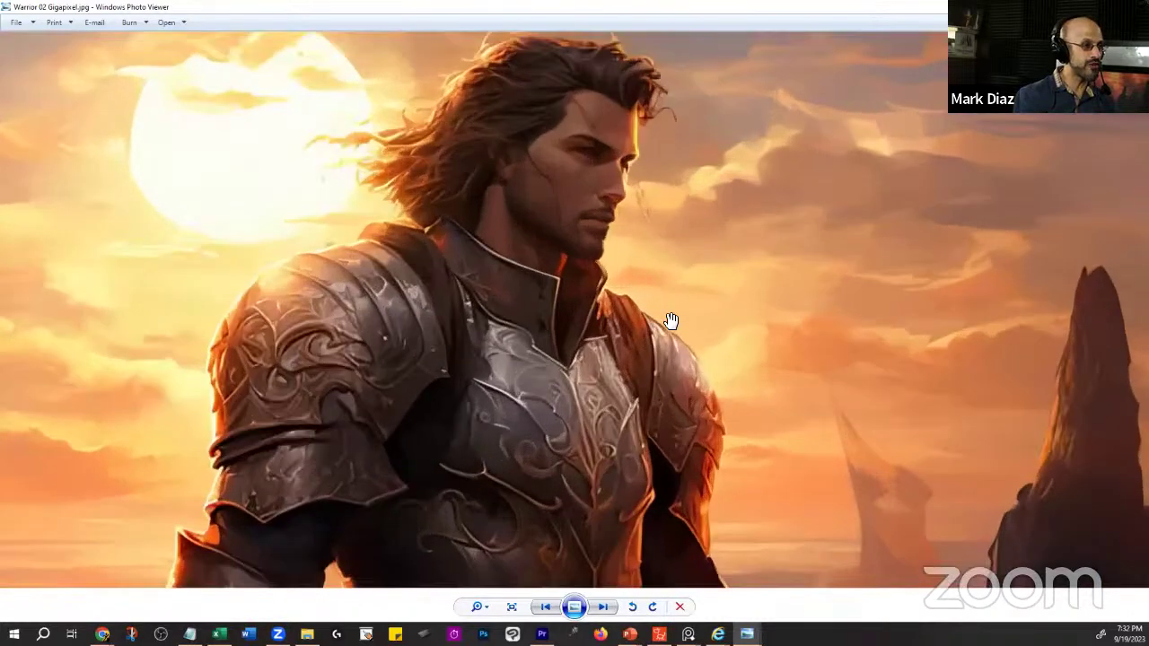
pyautogui.scroll(-2, 601, 278)
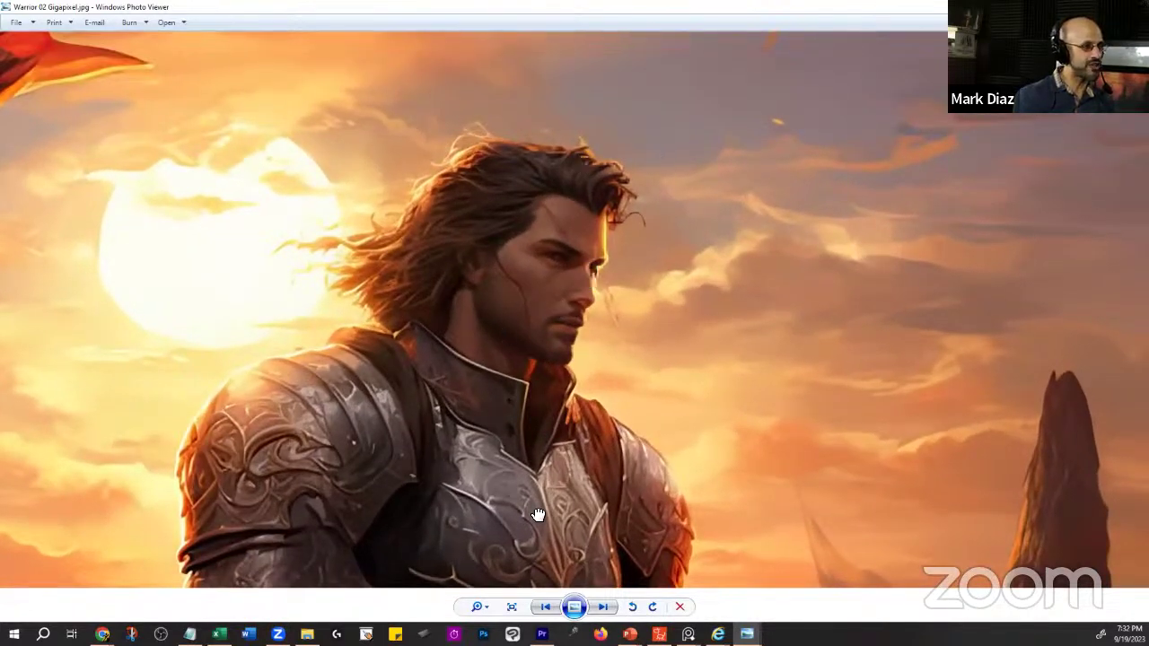
# - Inspect the rest of the upscaled image, from the warrior's belt down to the legs, sword blade and background soldiers
pyautogui.moveTo(537, 515); pyautogui.dragTo(582, 266)
pyautogui.moveTo(604, 487); pyautogui.dragTo(541, 272)
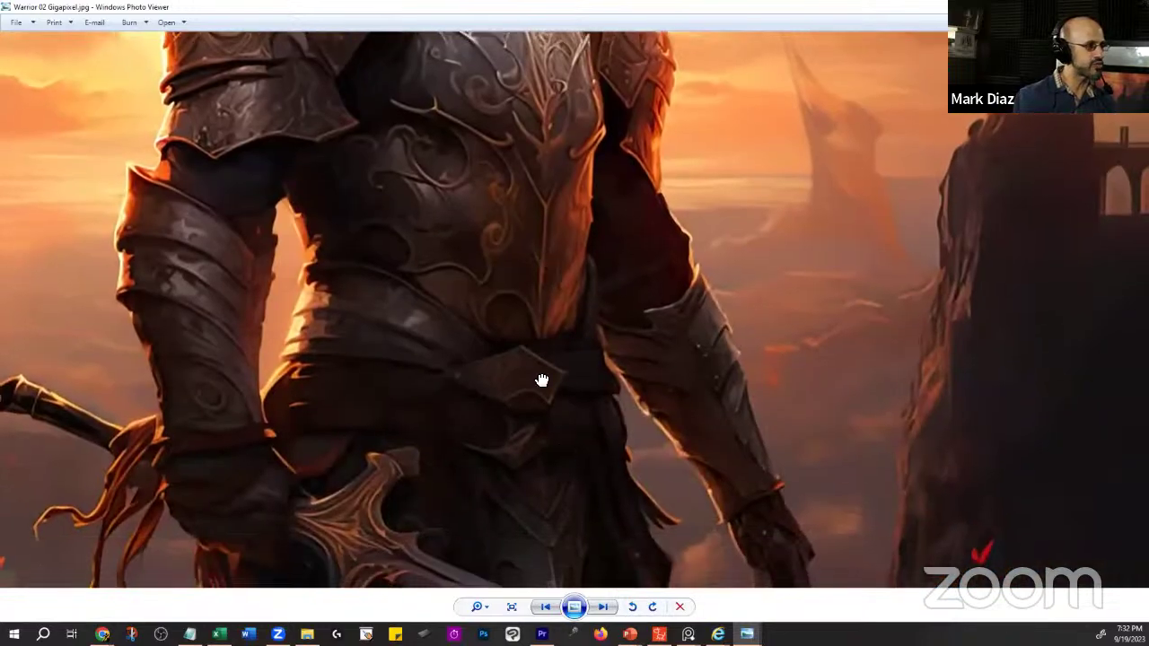
pyautogui.moveTo(541, 379); pyautogui.dragTo(567, 153)
pyautogui.moveTo(541, 467); pyautogui.dragTo(589, 221)
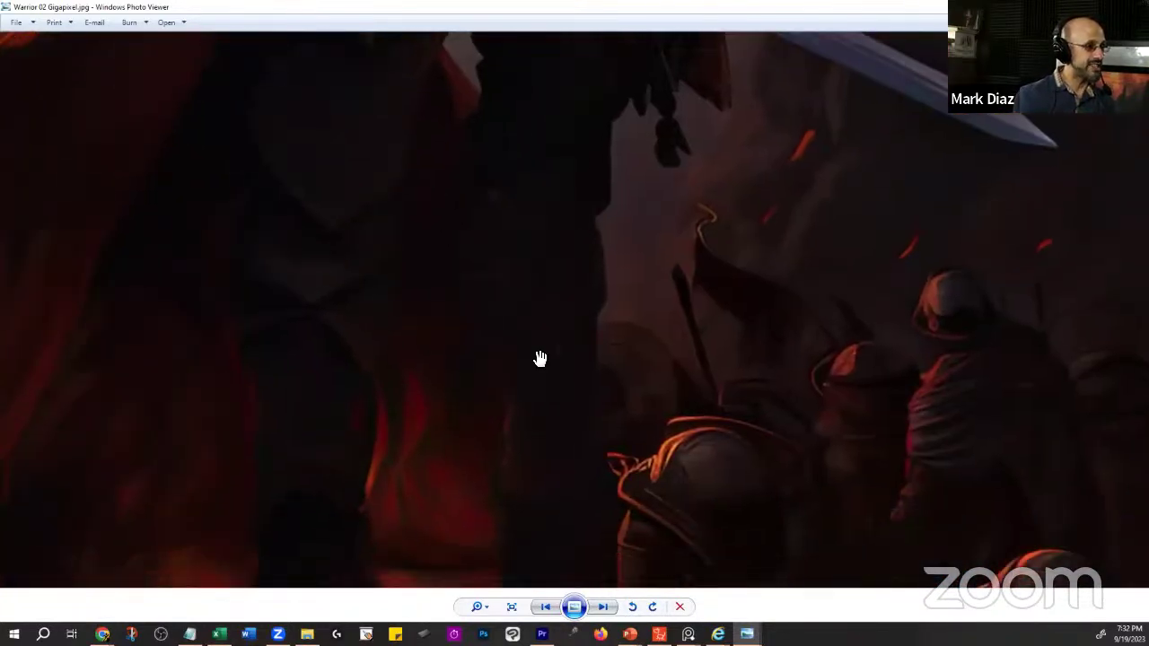
pyautogui.moveTo(539, 359); pyautogui.dragTo(584, 296)
pyautogui.moveTo(573, 158); pyautogui.dragTo(582, 335)
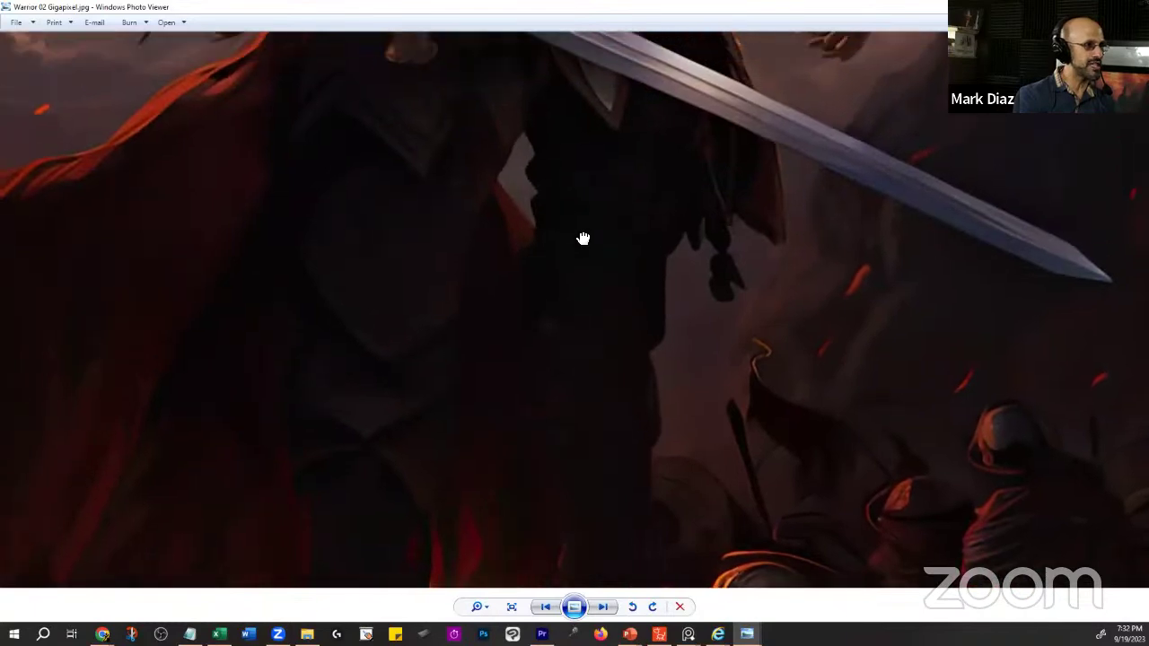
# - Look over the upscaled warrior image from the legs to the face, both zoomed out and close up, then return to the Photoshop demonstration
pyautogui.moveTo(585, 238); pyautogui.dragTo(592, 359)
pyautogui.moveTo(578, 217); pyautogui.dragTo(568, 321)
pyautogui.moveTo(539, 272); pyautogui.dragTo(542, 305)
pyautogui.moveTo(543, 198); pyautogui.dragTo(541, 548)
pyautogui.scroll(-3, 564, 297)
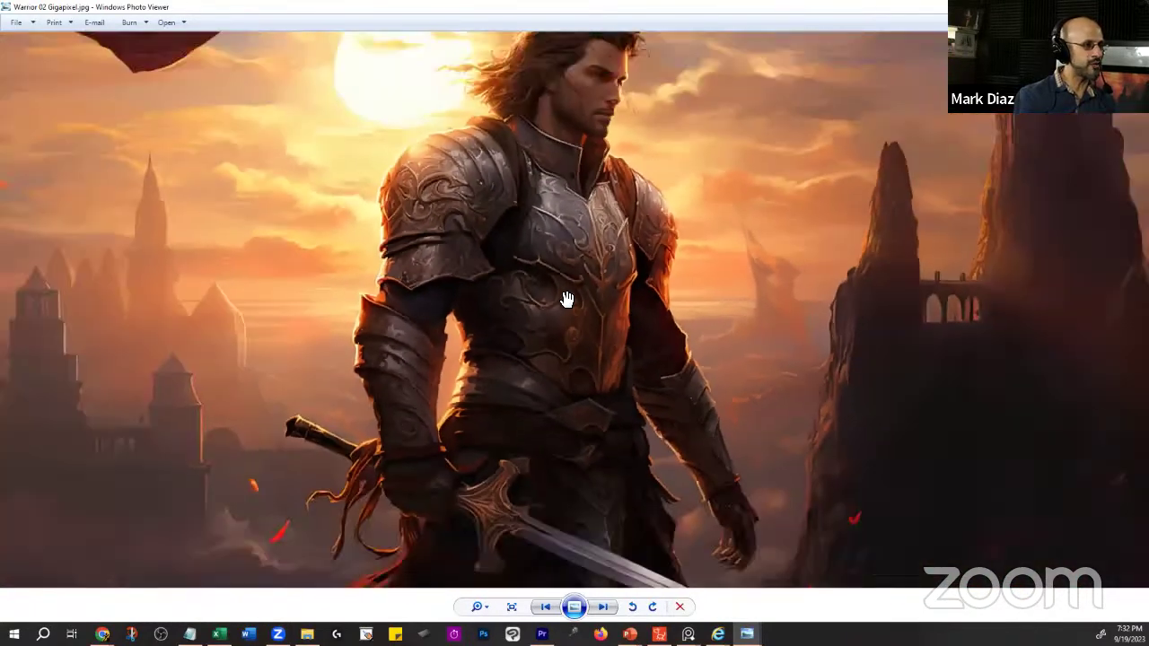
pyautogui.scroll(-1, 634, 172)
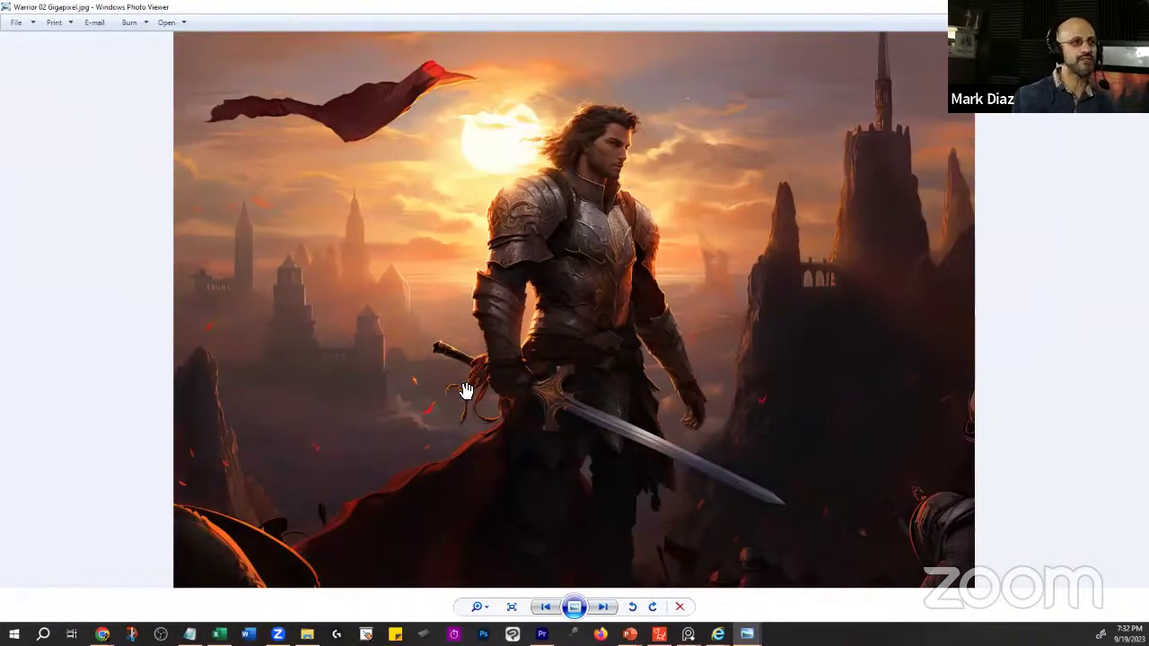
pyautogui.scroll(2, 613, 205)
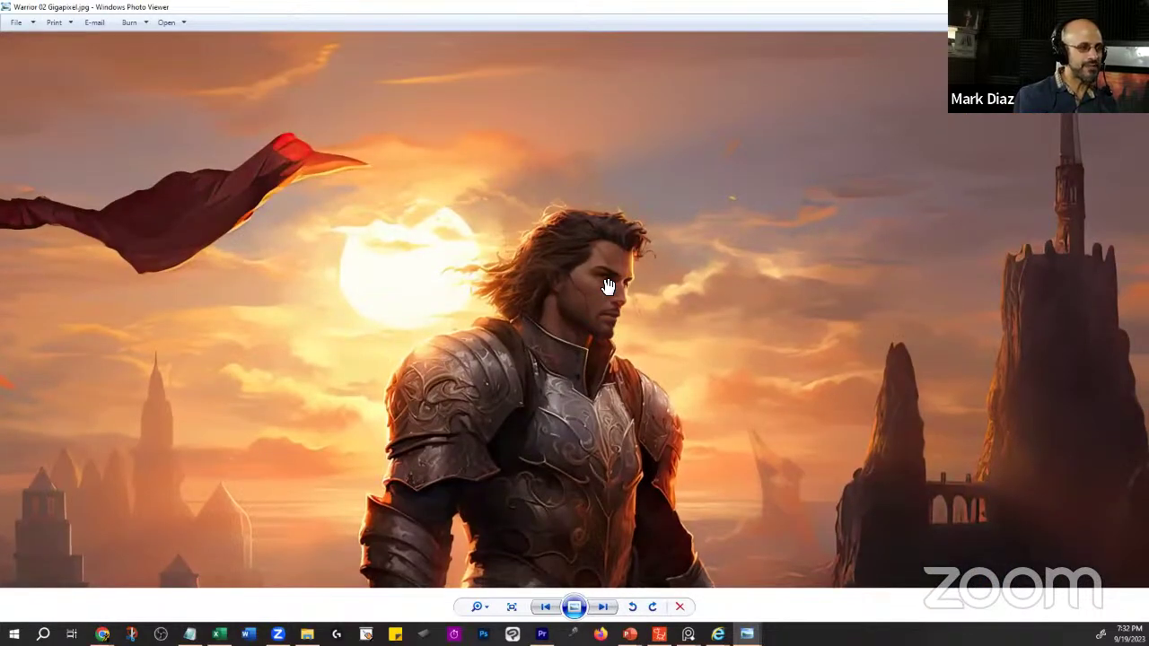
pyautogui.scroll(1, 608, 285)
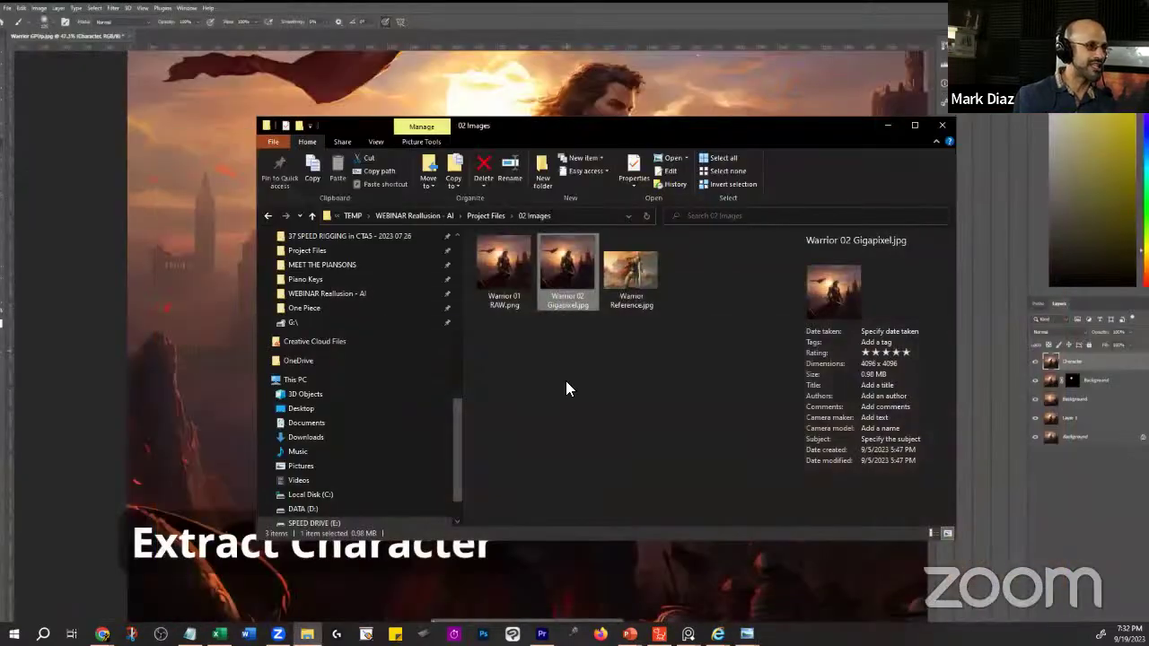
pyautogui.click(565, 381)
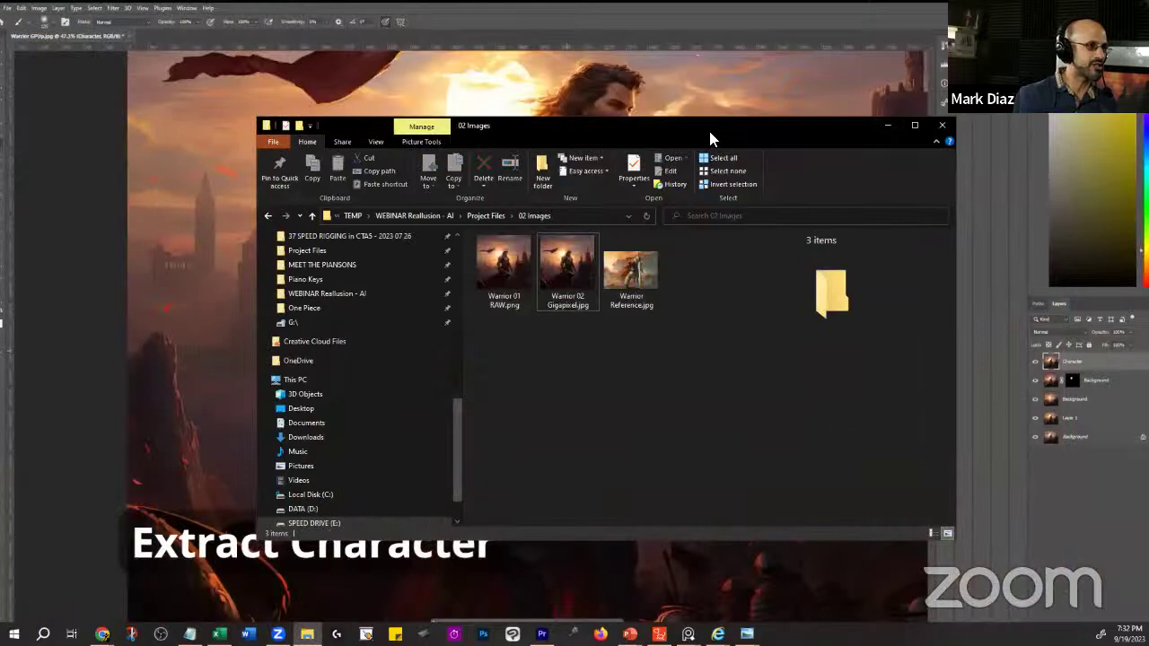
pyautogui.hotkey('alt', 'Tab')
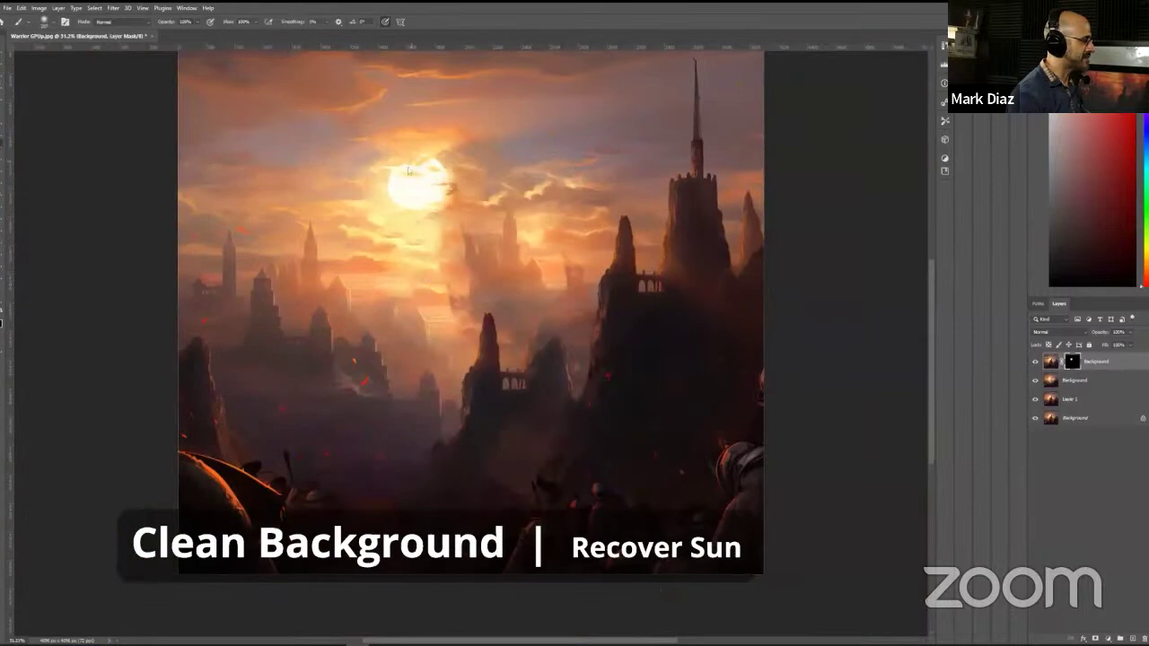
# - Paint the sun back in on the Background layer's mask and select the warrior on the Character layer with Quick Selection
pyautogui.moveTo(408, 170); pyautogui.dragTo(418, 192)
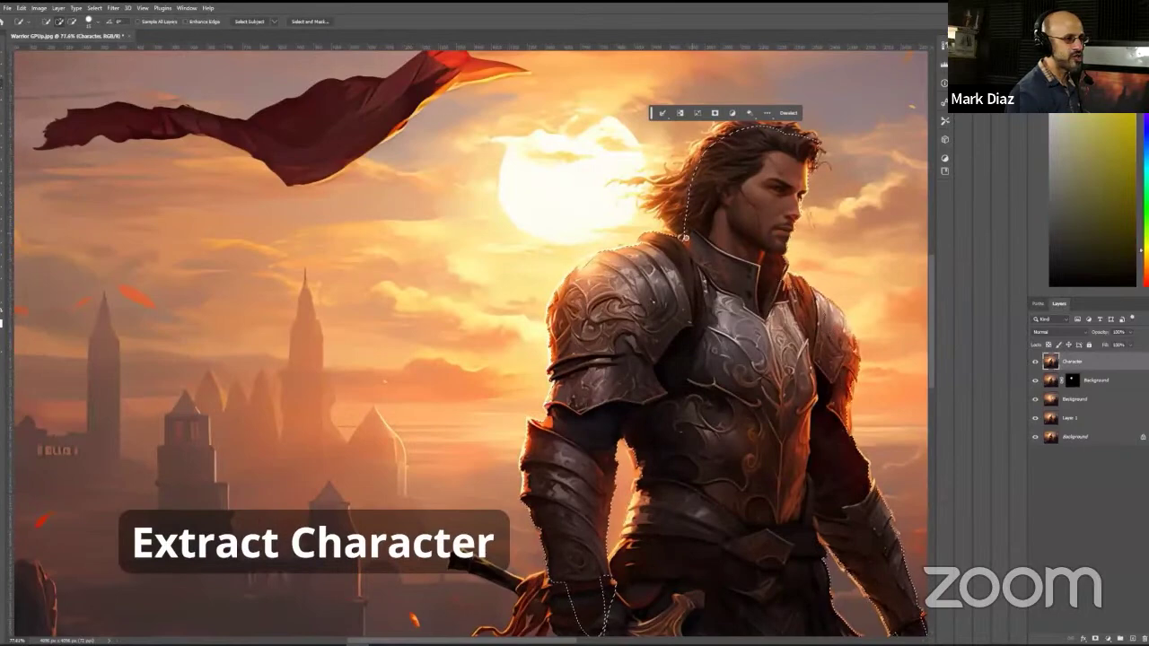
pyautogui.moveTo(608, 595); pyautogui.dragTo(638, 338)
pyautogui.moveTo(692, 538); pyautogui.dragTo(751, 305)
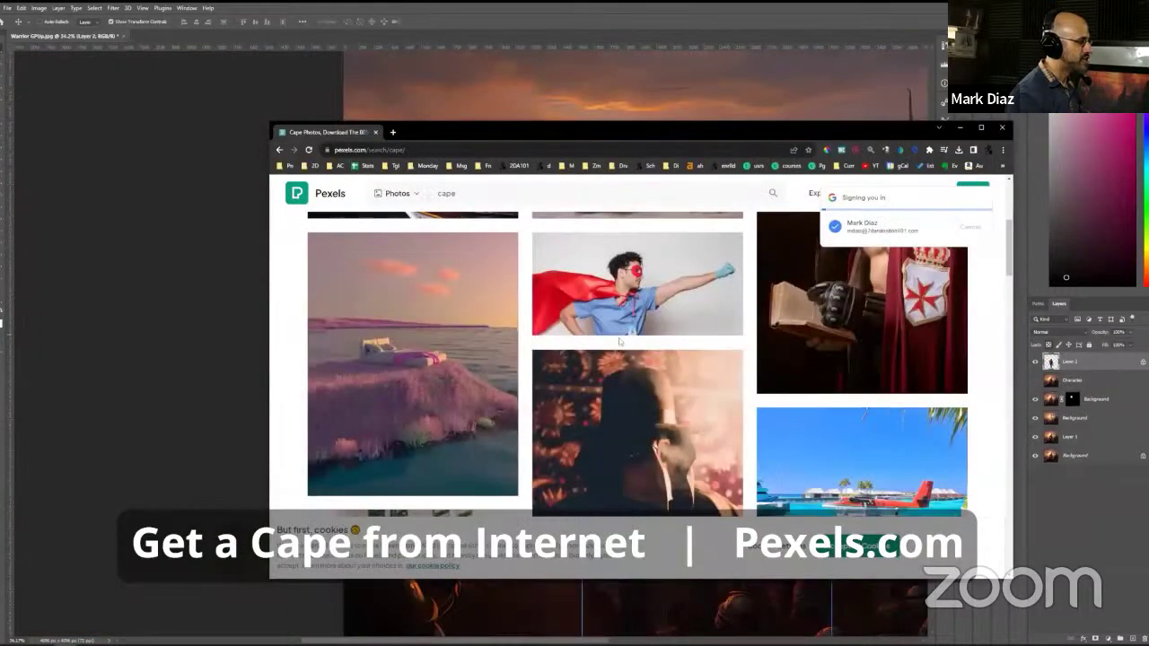
# - Browse the Pexels photo results for cape to find a usable cape
pyautogui.scroll(-3, 618, 344)
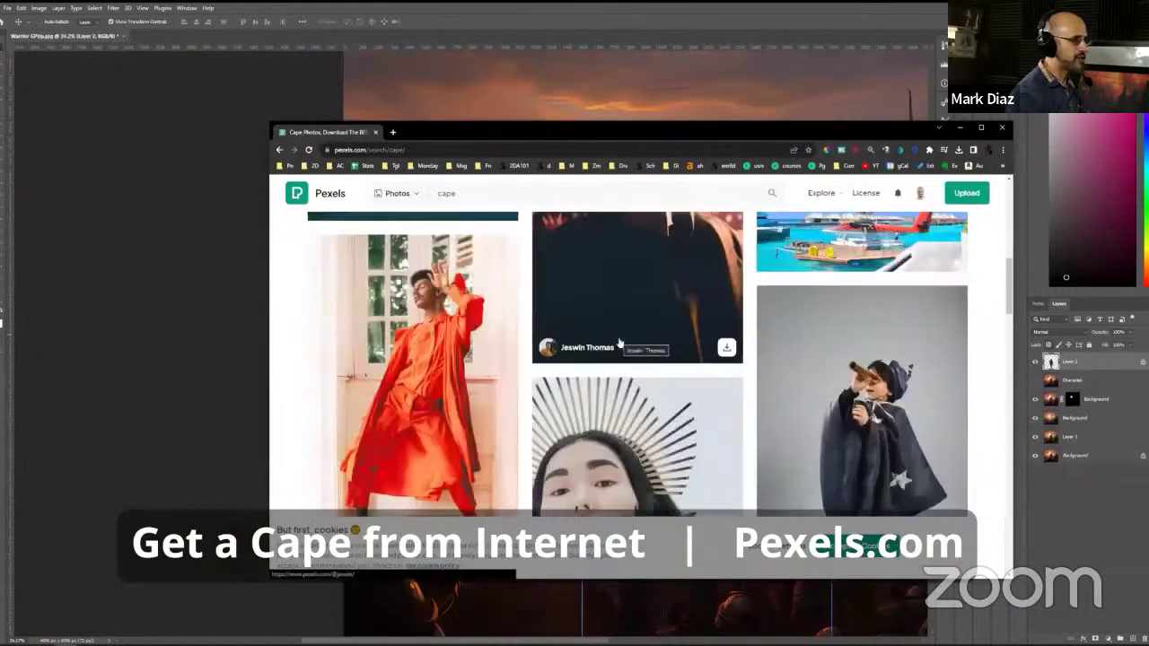
pyautogui.scroll(-10, 618, 344)
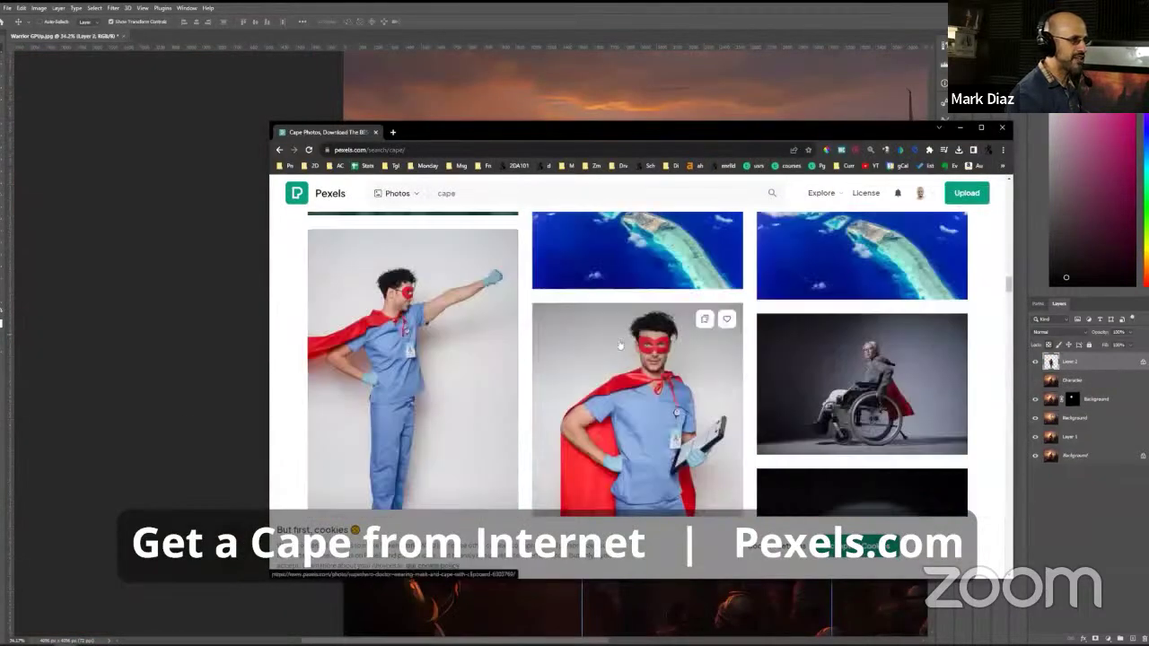
pyautogui.scroll(-10, 619, 345)
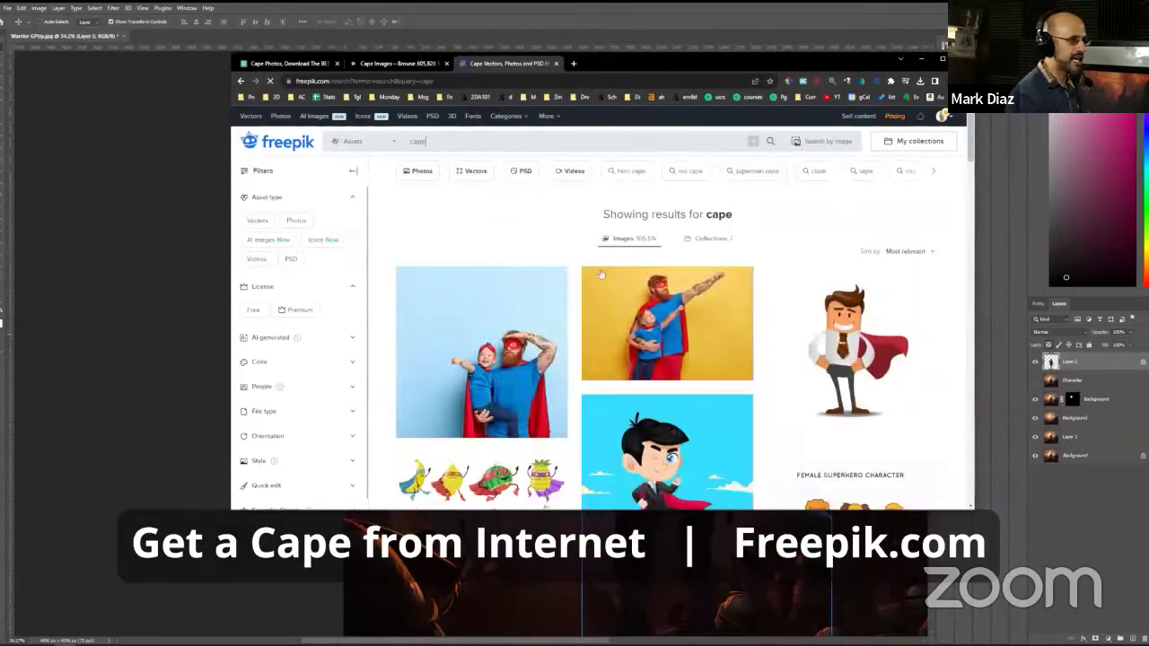
# - Browse the Freepik results for cape and view the red superhero cape set with the golden pin
pyautogui.scroll(-10, 599, 289)
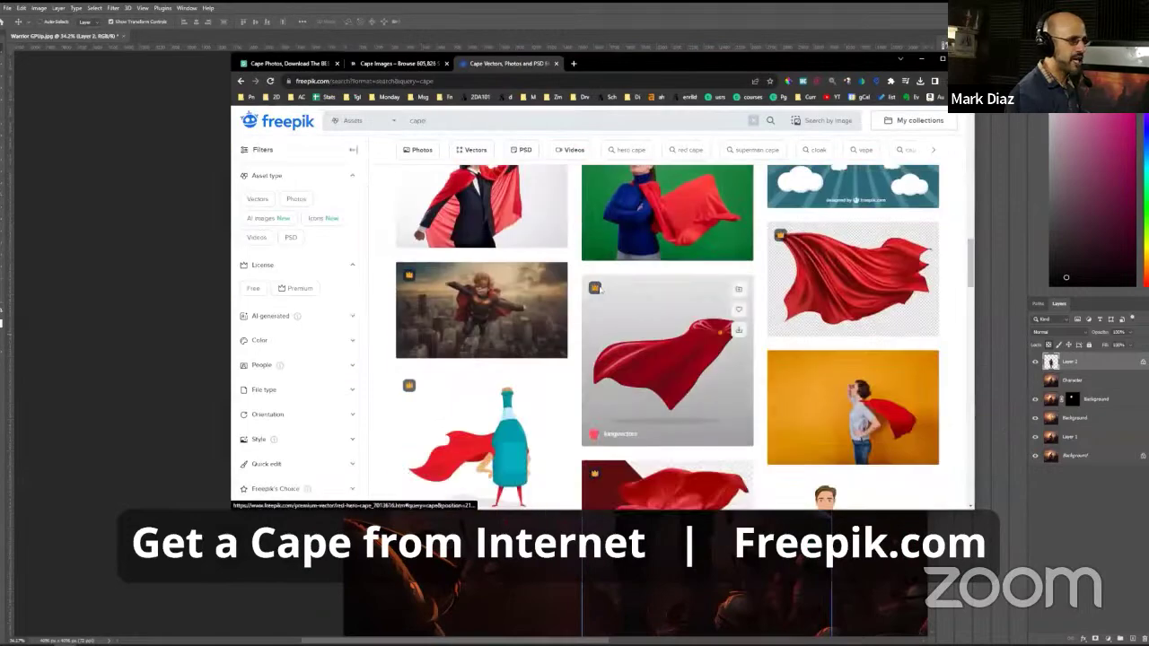
pyautogui.scroll(-10, 597, 287)
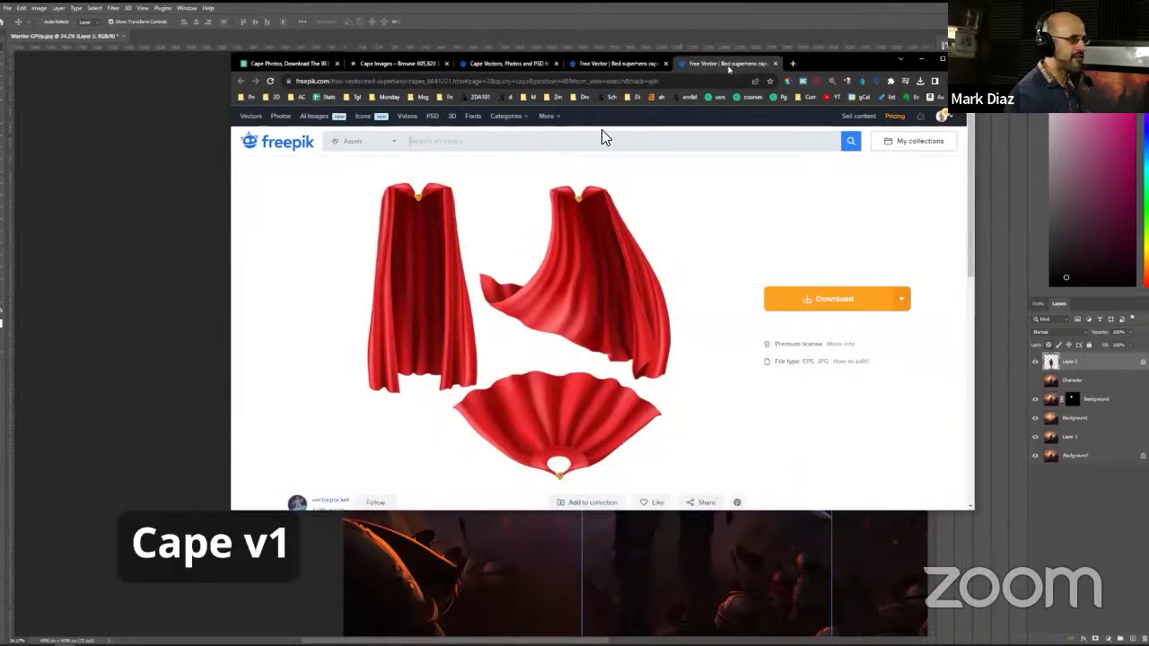
pyautogui.click(619, 64)
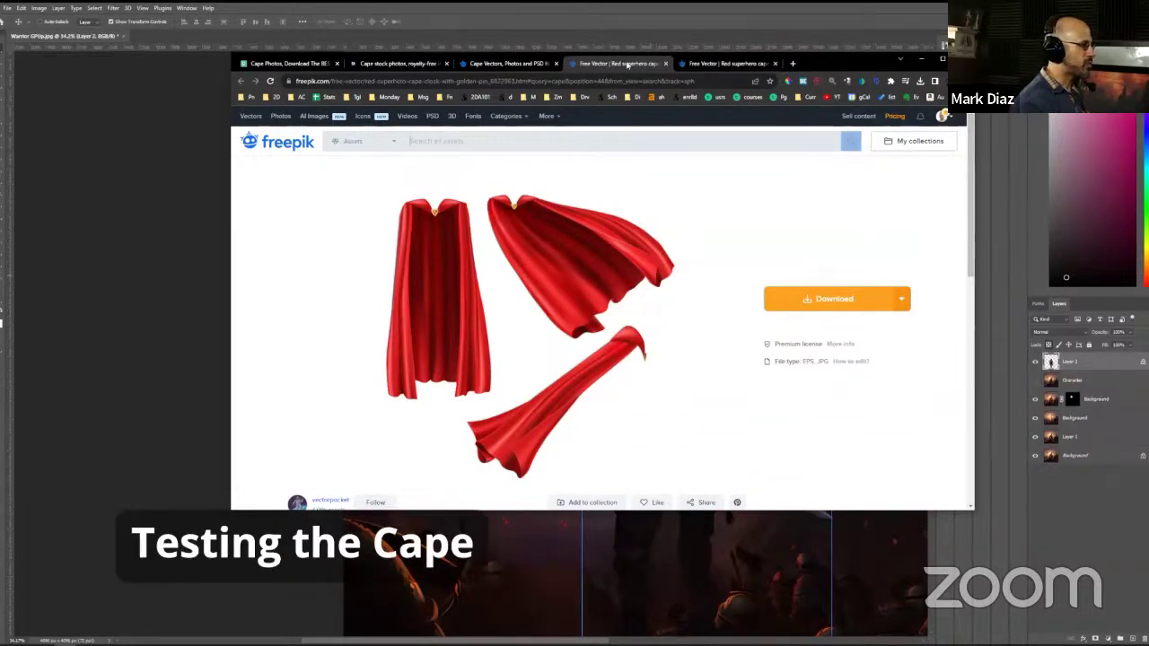
# - Capture the flowing red cape from the Freepik page as a screenshot and paste it into the warrior document in Photoshop
pyautogui.click(608, 6)
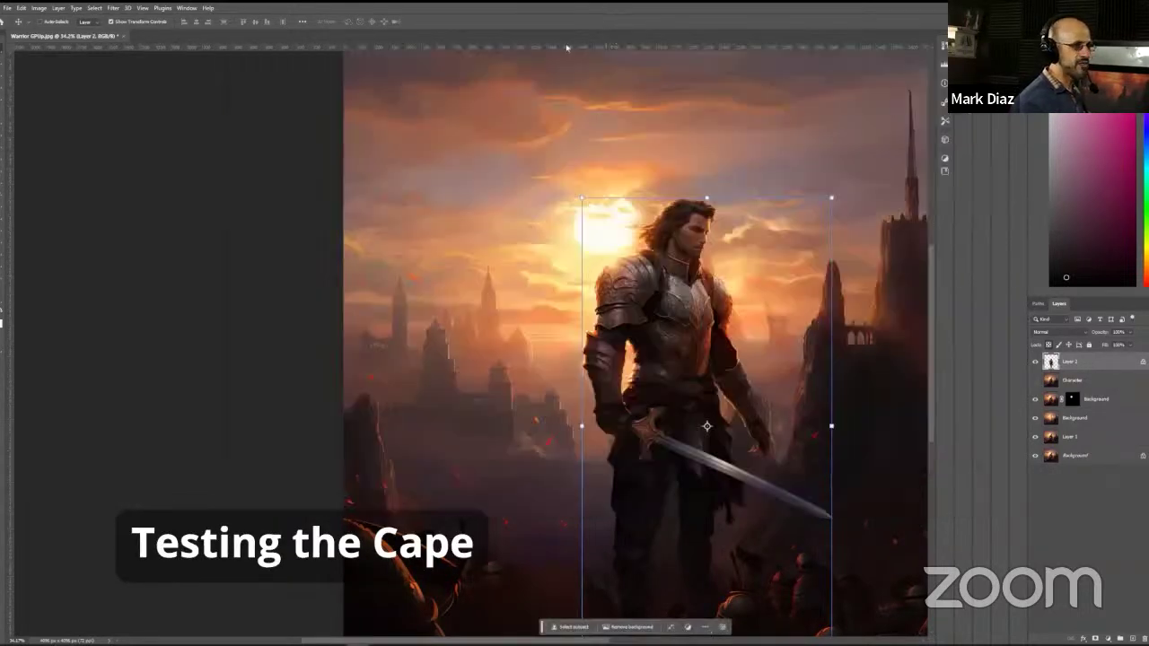
pyautogui.hotkey('alt', 'Tab')
pyautogui.press('super+shift+s')
pyautogui.moveTo(471, 175); pyautogui.dragTo(618, 282)
pyautogui.hotkey('alt', 'Tab')
pyautogui.hotkey('ctrl', 'v')
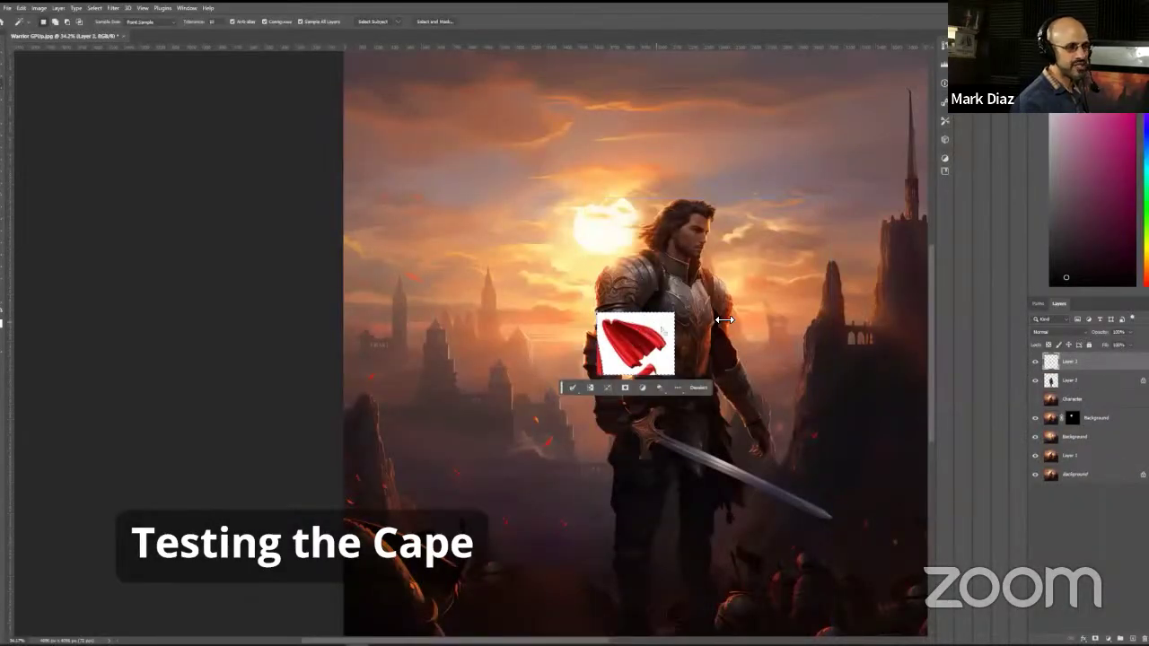
# - Delete the white background and the leftover cape fragments from the pasted cape layer
pyautogui.press('Delete')
pyautogui.hotkey('ctrl', 'd')
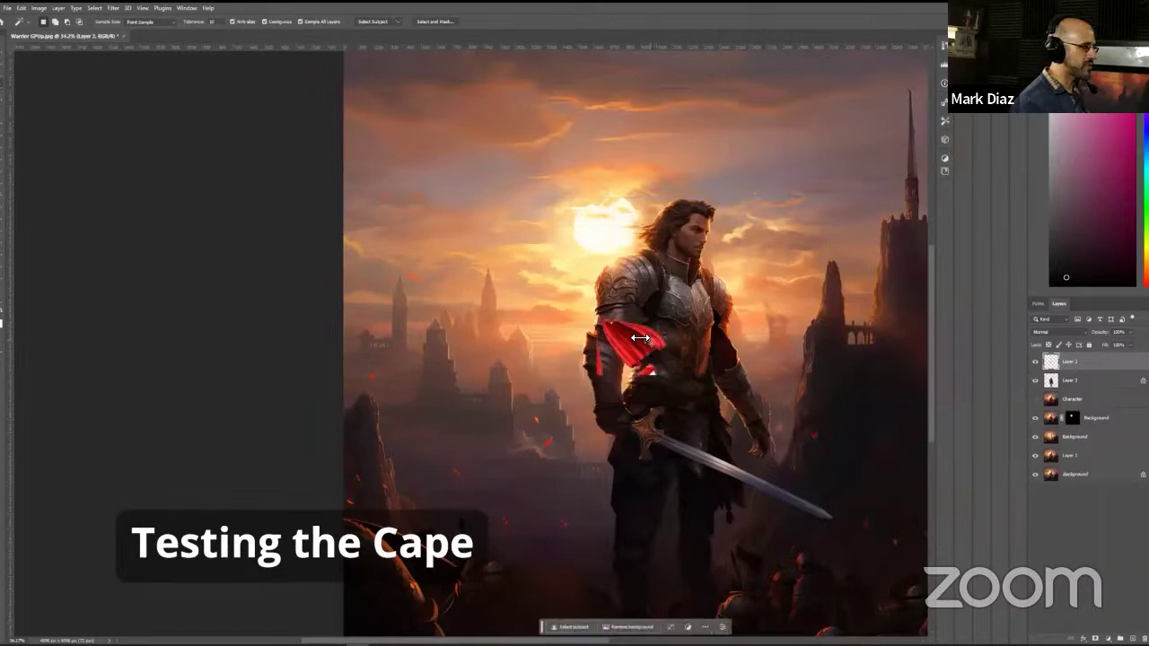
pyautogui.scroll(5, 638, 337)
pyautogui.press('l')
pyautogui.moveTo(632, 391); pyautogui.dragTo(664, 422)
pyautogui.press('Delete')
# - Move the cape layer beneath the warrior, then enlarge and rotate the cape so it hangs from his shoulders
pyautogui.hotkey('ctrl', '[')
pyautogui.press('v')
pyautogui.scroll(-3, 638, 338)
pyautogui.moveTo(588, 302); pyautogui.dragTo(463, 285)
pyautogui.moveTo(588, 299); pyautogui.dragTo(626, 336)
pyautogui.moveTo(587, 443); pyautogui.dragTo(543, 639)
pyautogui.scroll(-8, 620, 233)
pyautogui.moveTo(629, 235); pyautogui.dragTo(557, 394)
pyautogui.moveTo(561, 348); pyautogui.dragTo(669, 299)
pyautogui.scroll(8, 613, 229)
pyautogui.scroll(-3, 608, 417)
pyautogui.moveTo(570, 478); pyautogui.dragTo(562, 490)
pyautogui.moveTo(713, 435); pyautogui.dragTo(715, 422)
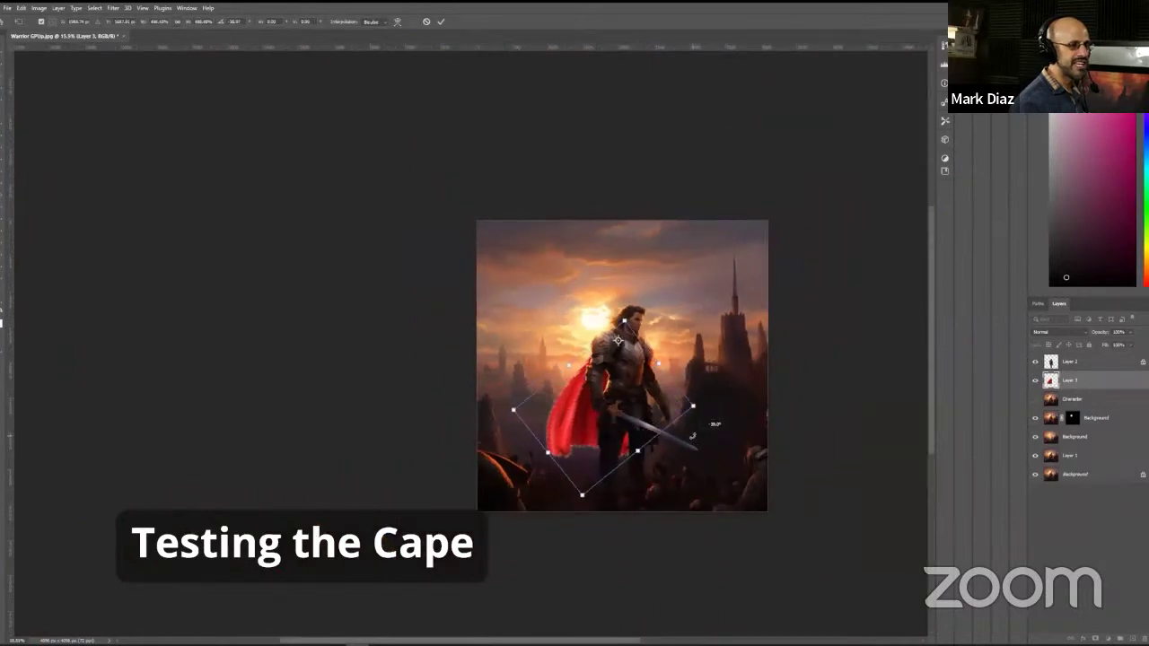
pyautogui.press('Return')
# - Darken the test cape with a Hue/Saturation adjustment to match the sunset scene
pyautogui.scroll(5, 614, 371)
pyautogui.hotkey('ctrl', 'u')
pyautogui.moveTo(574, 248); pyautogui.dragTo(833, 195)
pyautogui.moveTo(812, 306); pyautogui.dragTo(801, 282)
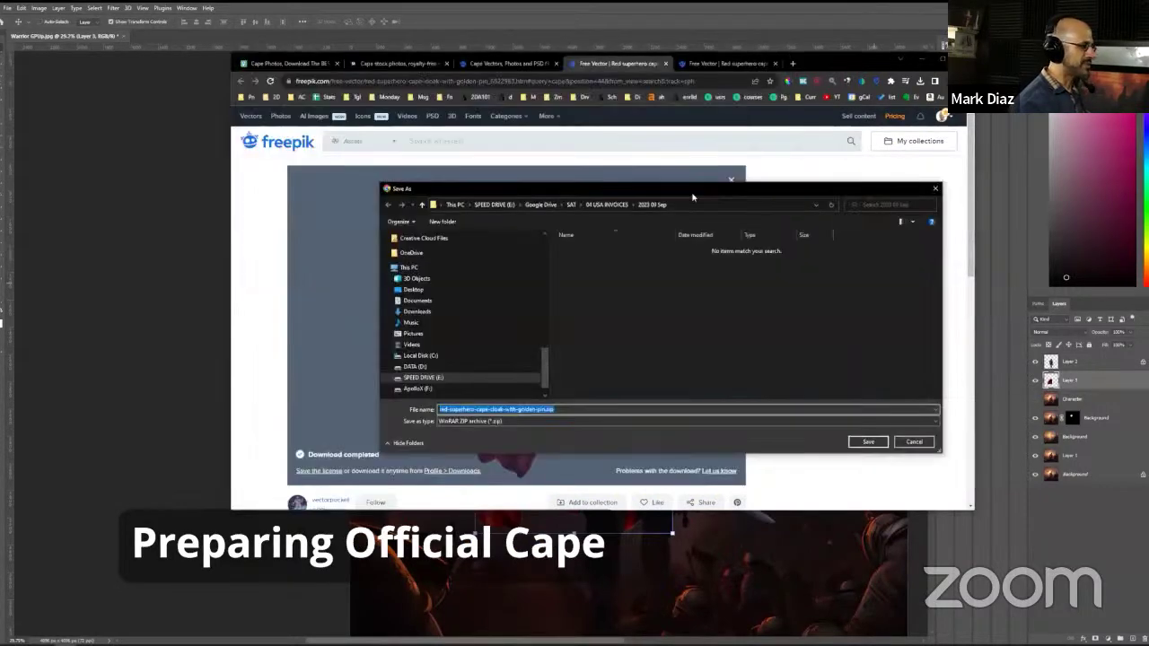
# - Save the red superhero cape archive from Freepik and switch to its 4229.eps artwork in Illustrator
pyautogui.press('Return')
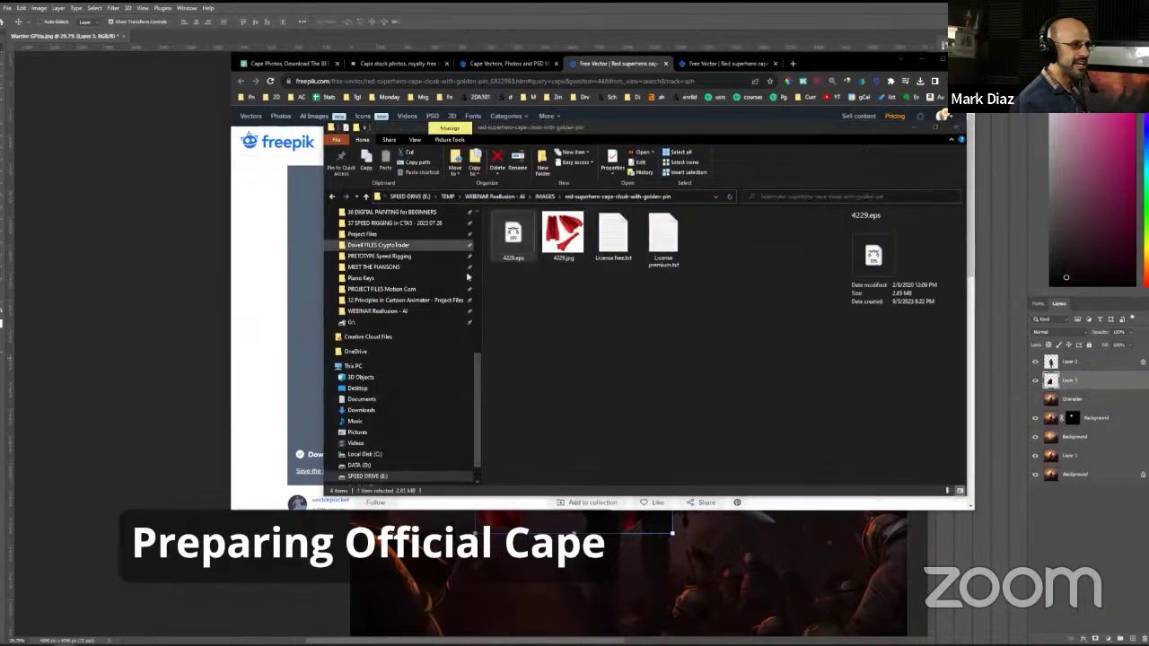
pyautogui.moveTo(582, 644)
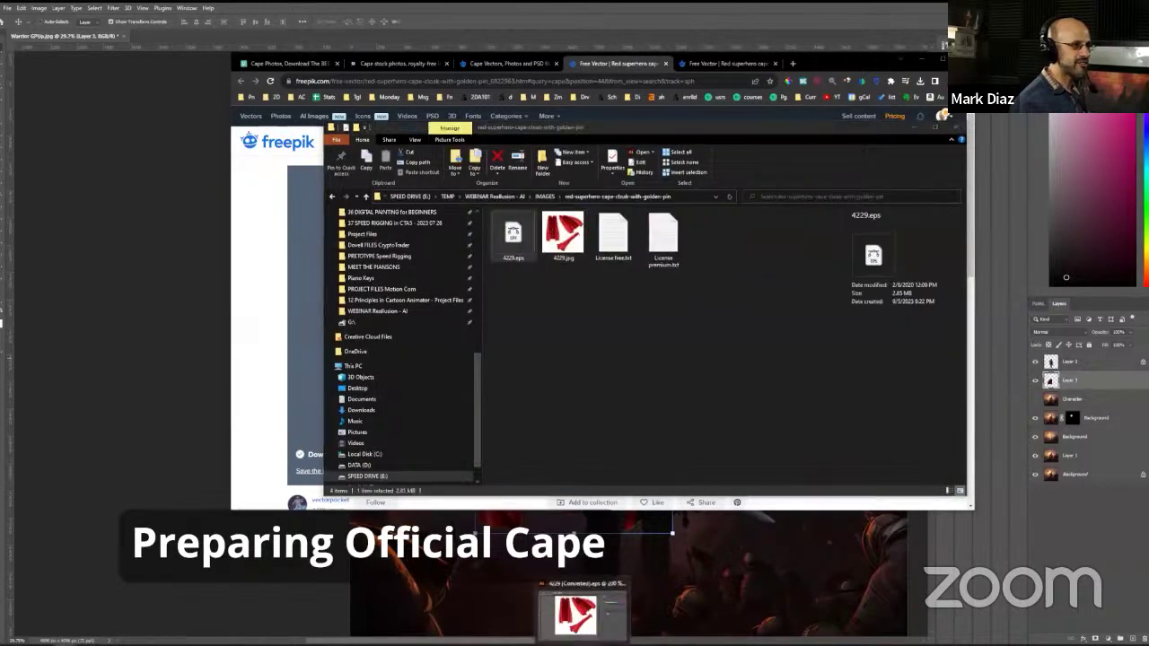
pyautogui.click(581, 614)
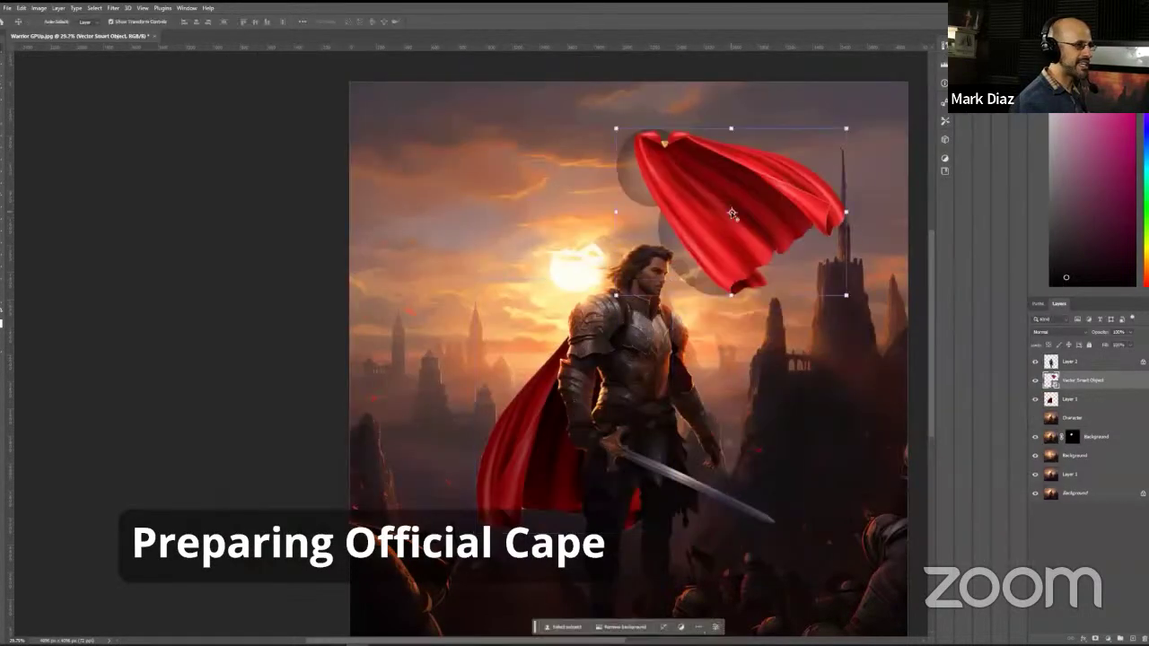
# - Position the vector cape behind the warrior over the test cape, toggling the warrior layer's visibility to check the placement
pyautogui.moveTo(732, 215); pyautogui.dragTo(625, 283)
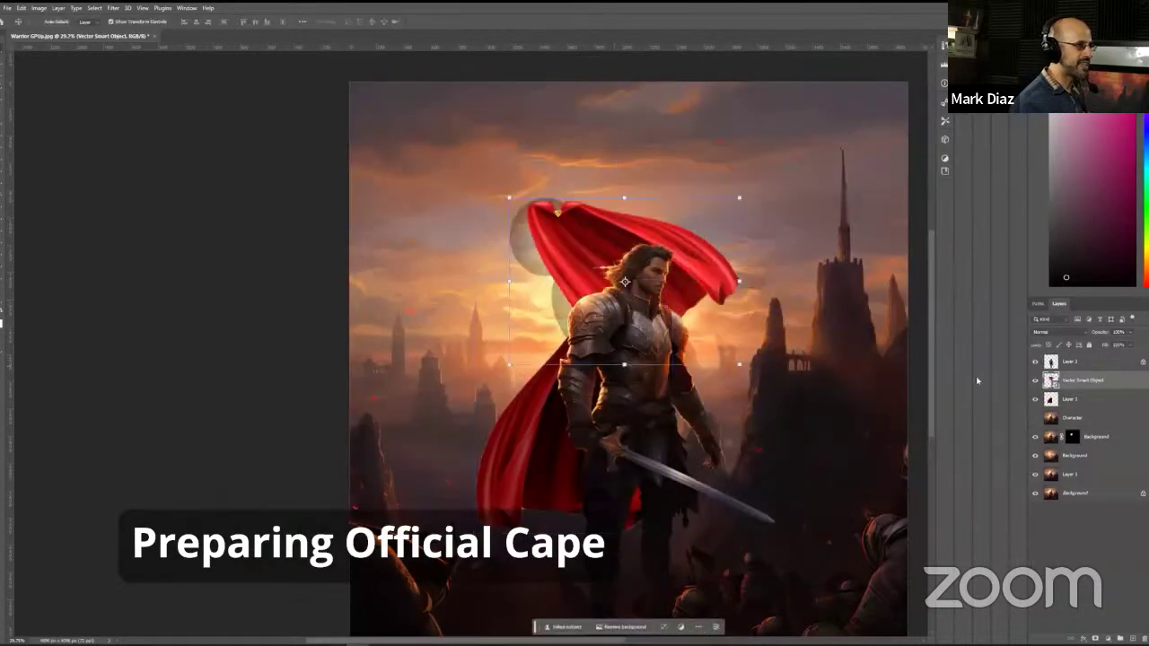
pyautogui.moveTo(694, 227); pyautogui.dragTo(611, 362)
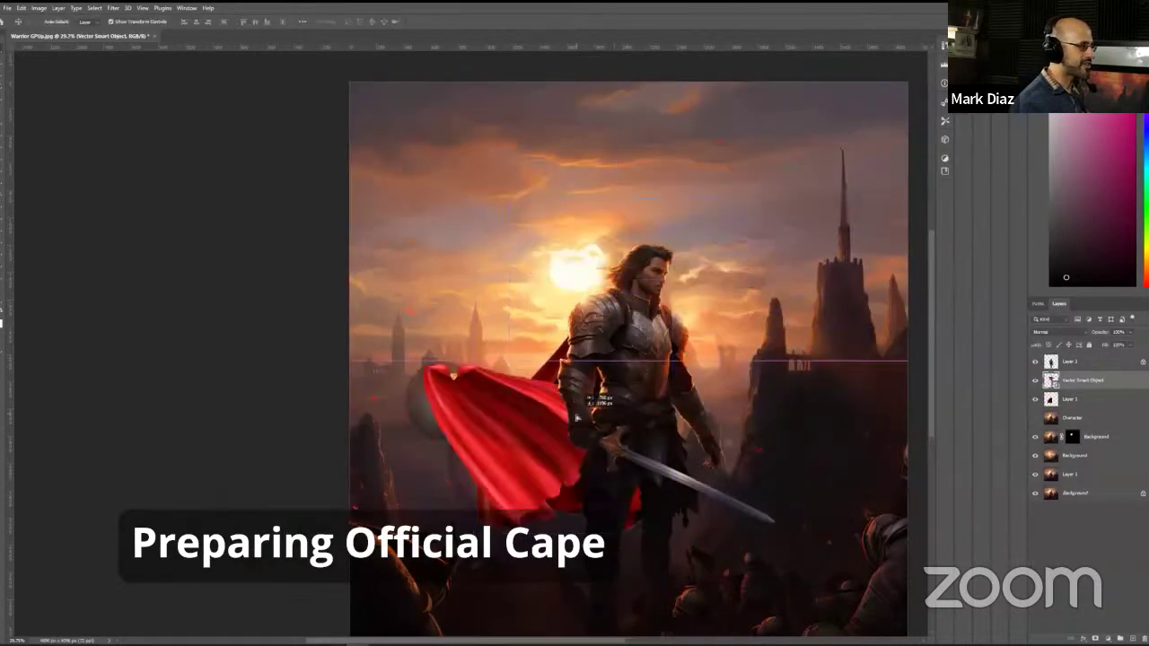
pyautogui.click(1035, 362)
pyautogui.moveTo(546, 558); pyautogui.dragTo(614, 561)
pyautogui.click(1035, 361)
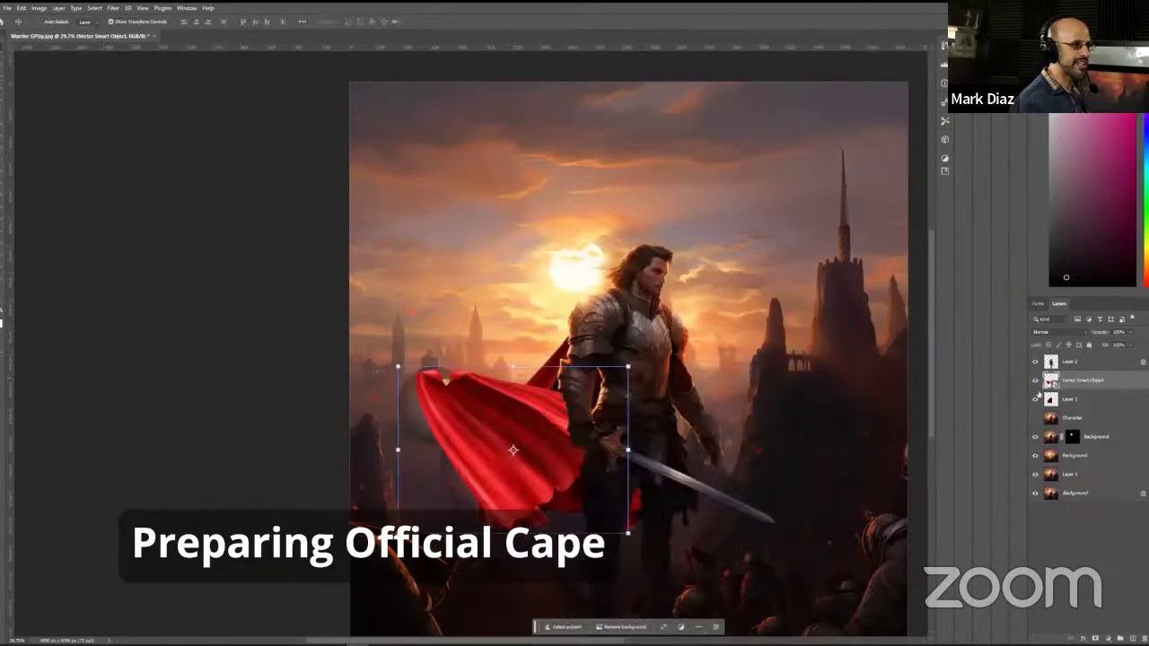
pyautogui.moveTo(629, 365); pyautogui.dragTo(634, 393)
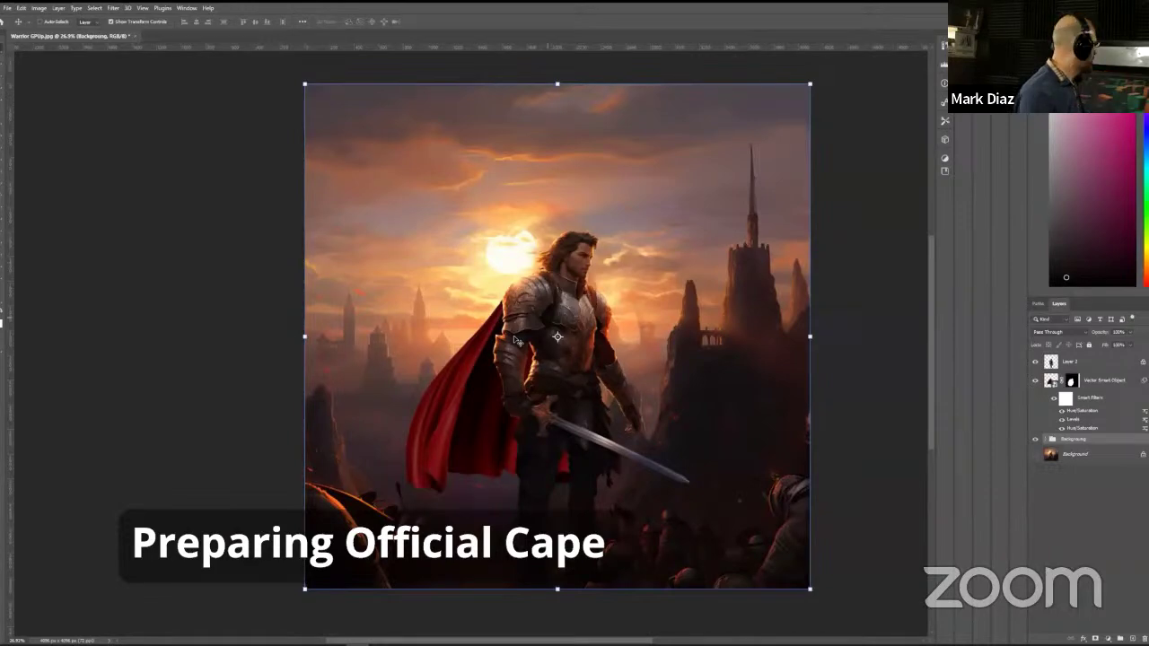
# - Switch to Chrome and enter gigapixel as a web search in a new tab
pyautogui.hotkey('alt', 'Tab')
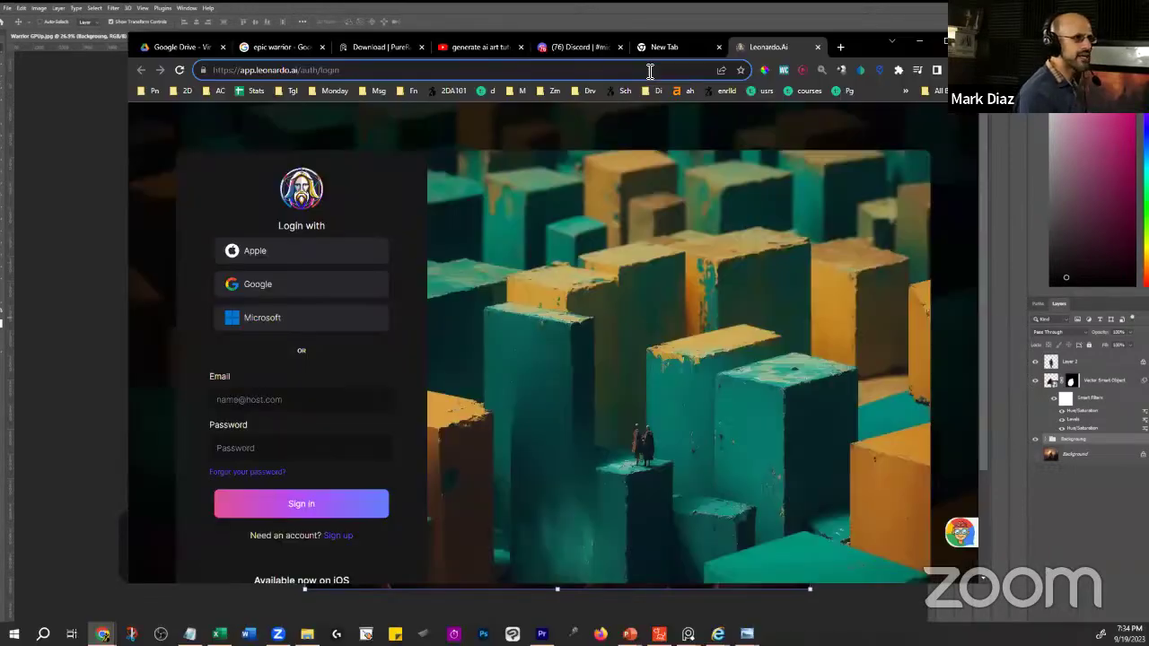
pyautogui.click(841, 51)
pyautogui.write('gigapixel')
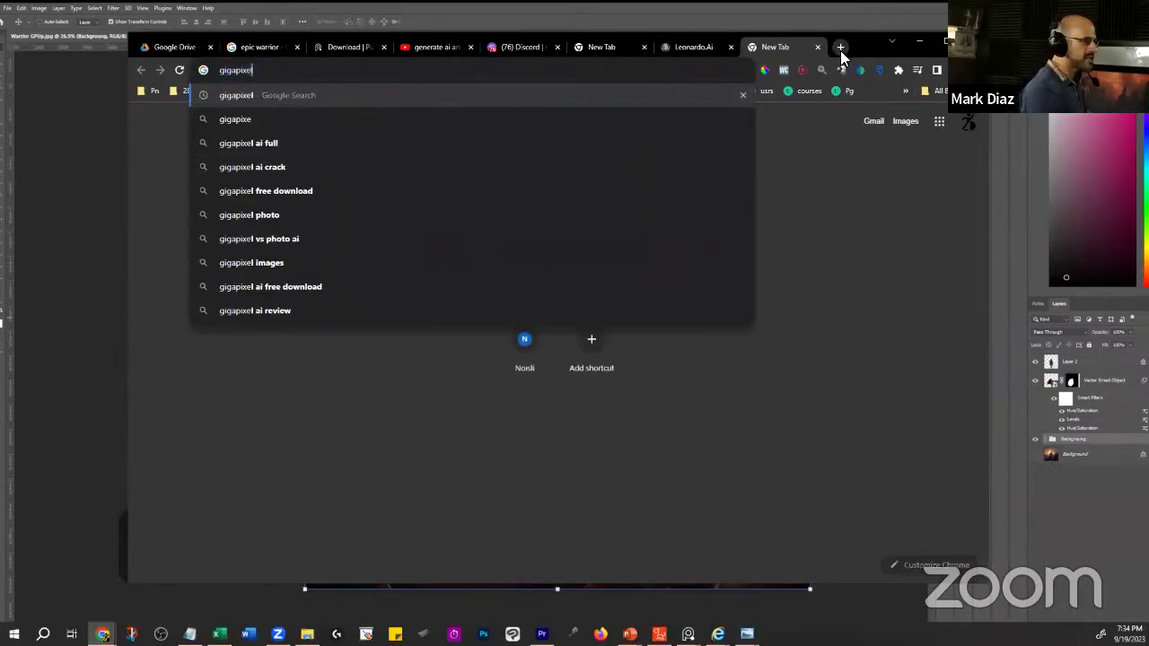
# - Search Google for "gigapixel", open the Topaz Labs Gigapixel AI page, and select its web address
pyautogui.press('Return')
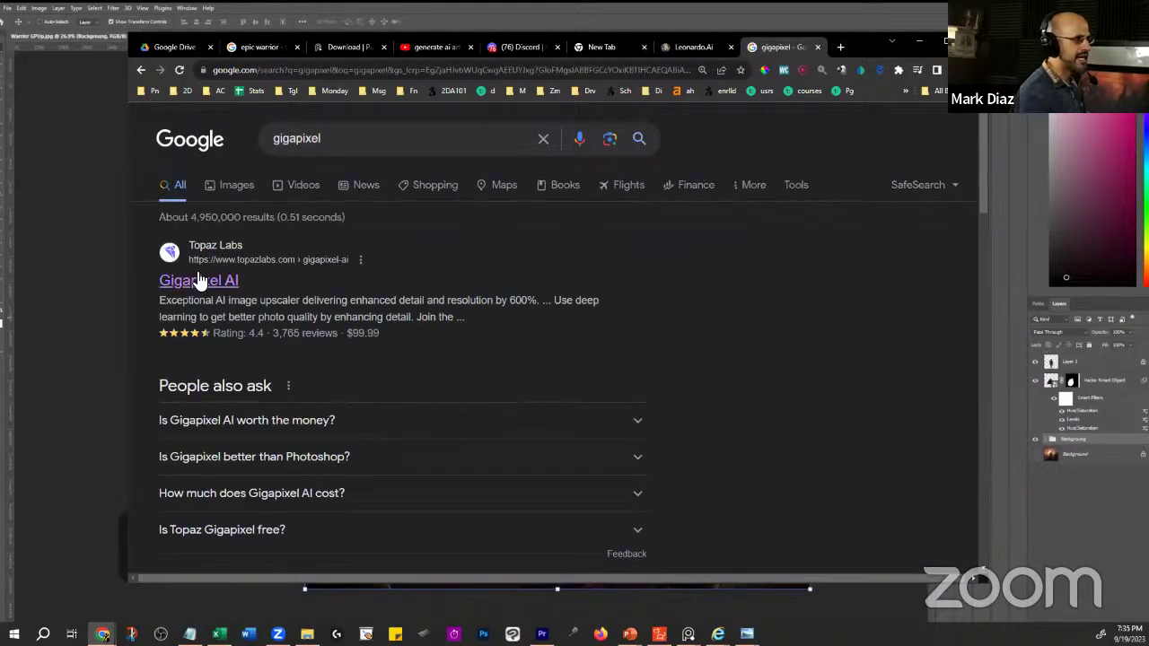
pyautogui.click(198, 282)
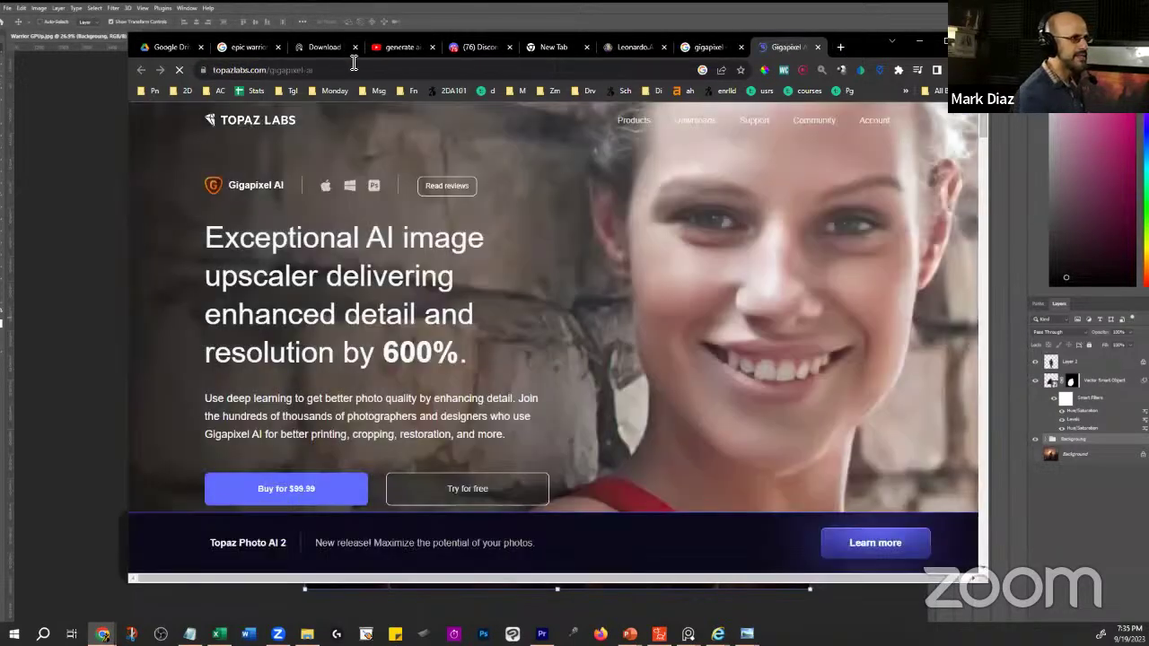
pyautogui.click(350, 68)
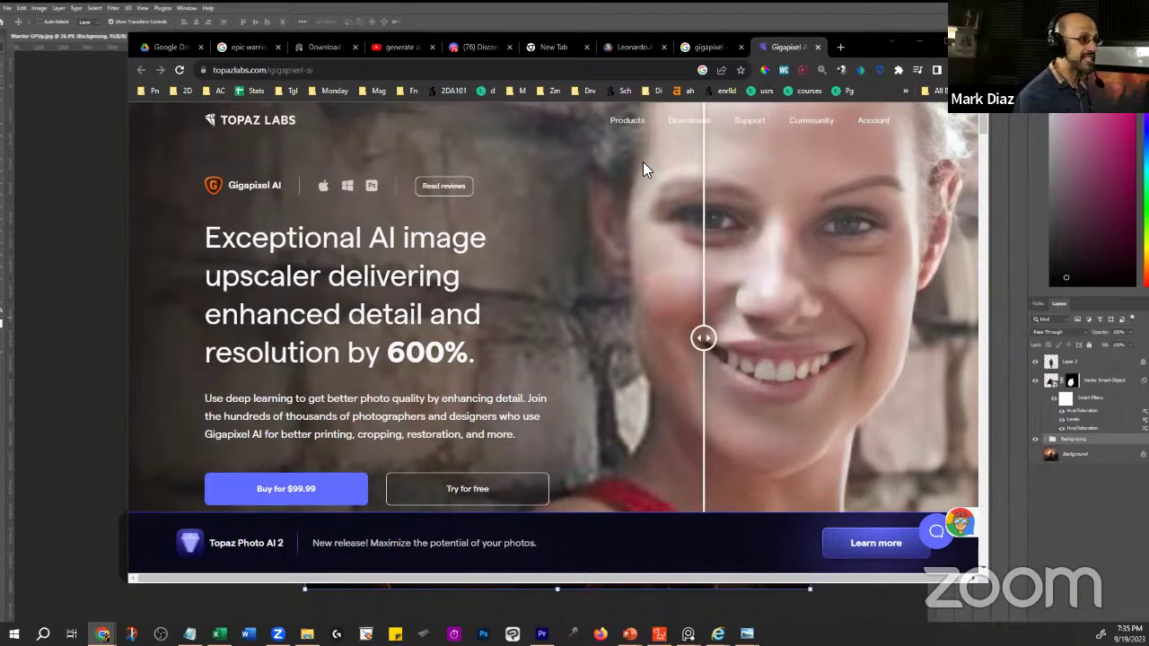
# - Compare the before and after versions of the portrait on the Gigapixel AI page, and leave the browser
pyautogui.moveTo(870, 48); pyautogui.dragTo(869, 79)
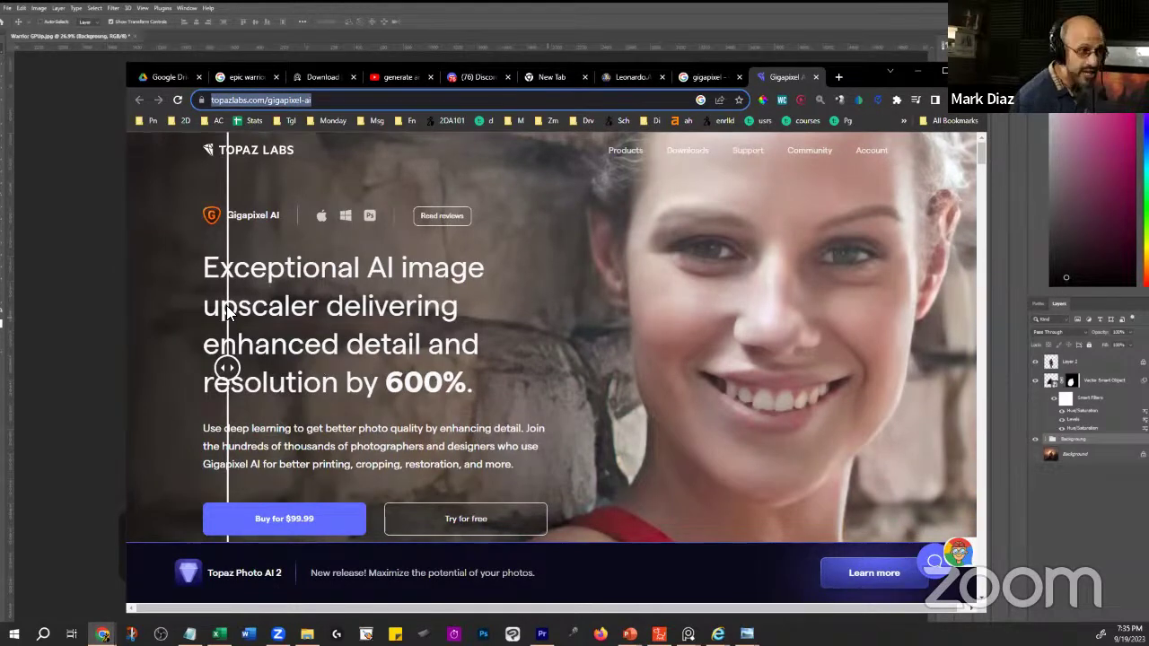
pyautogui.click(590, 365)
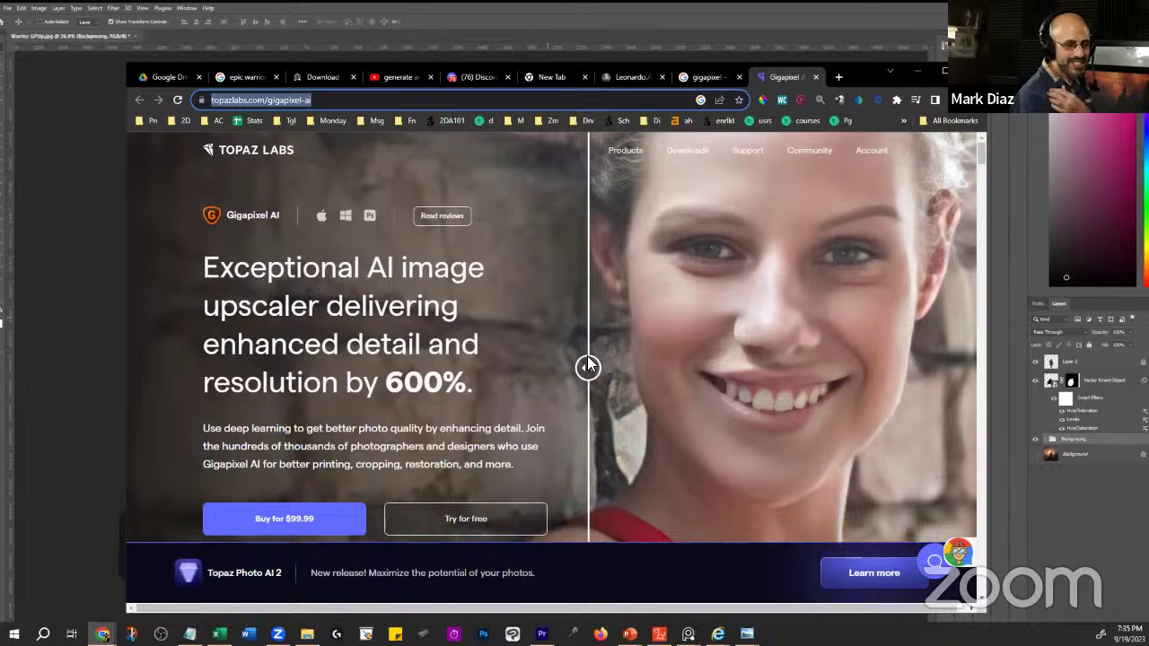
pyautogui.moveTo(588, 366); pyautogui.dragTo(955, 367)
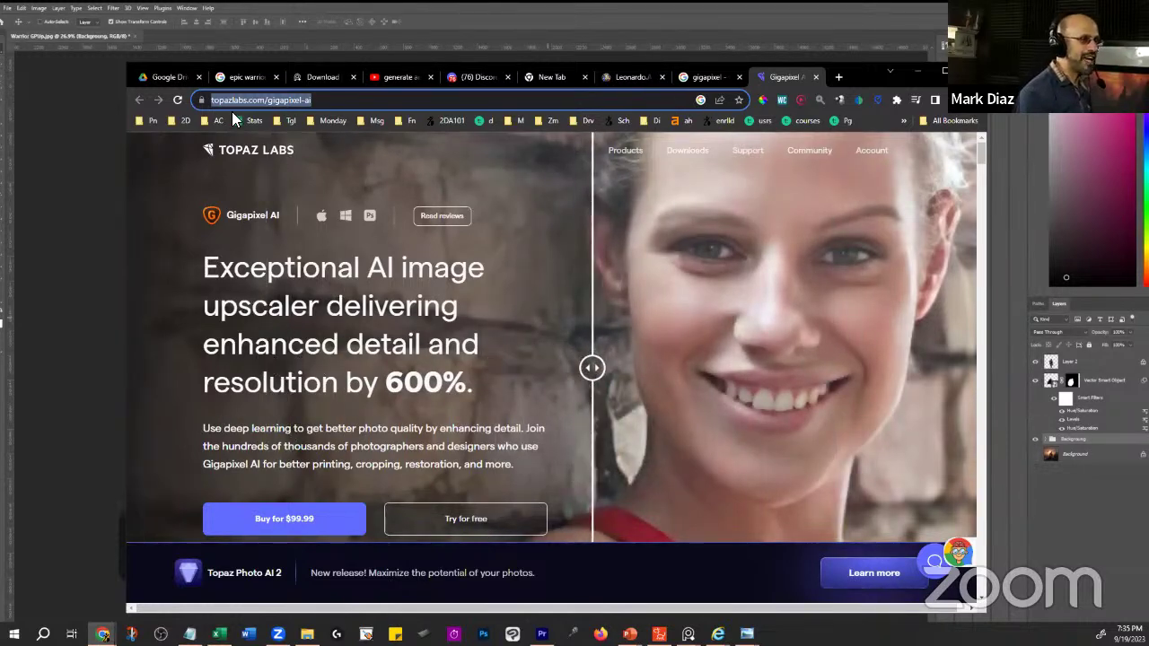
pyautogui.click(72, 226)
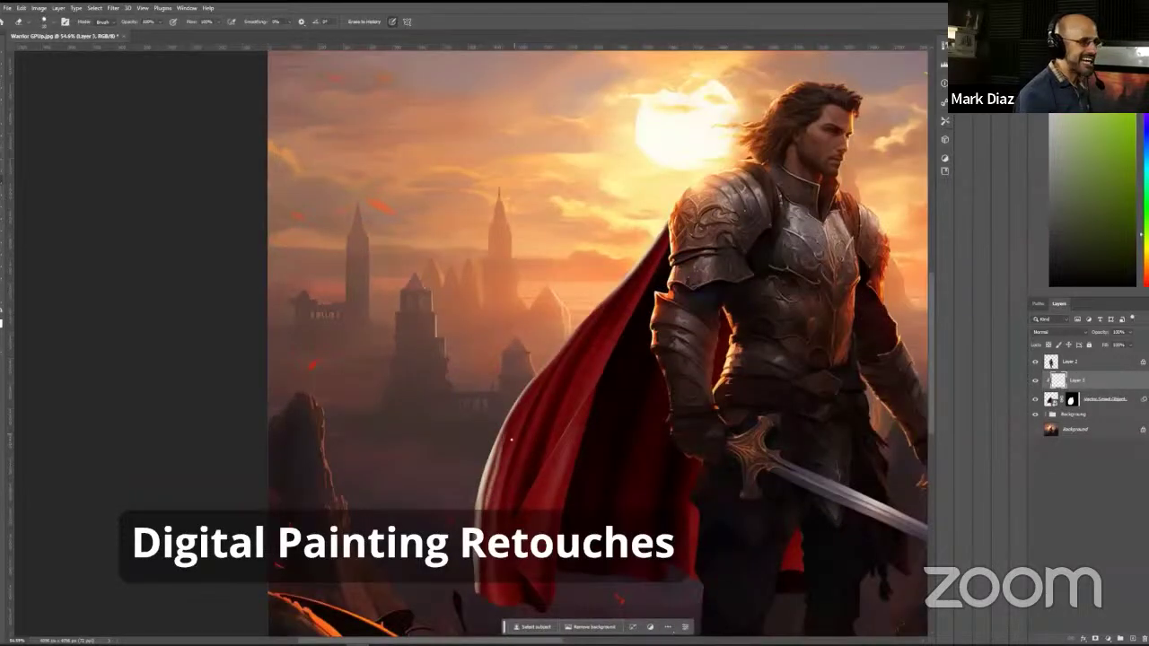
# - Brush light along the outer edge of the red cape on the layer clipped to the cape
pyautogui.scroll(-2, 482, 430)
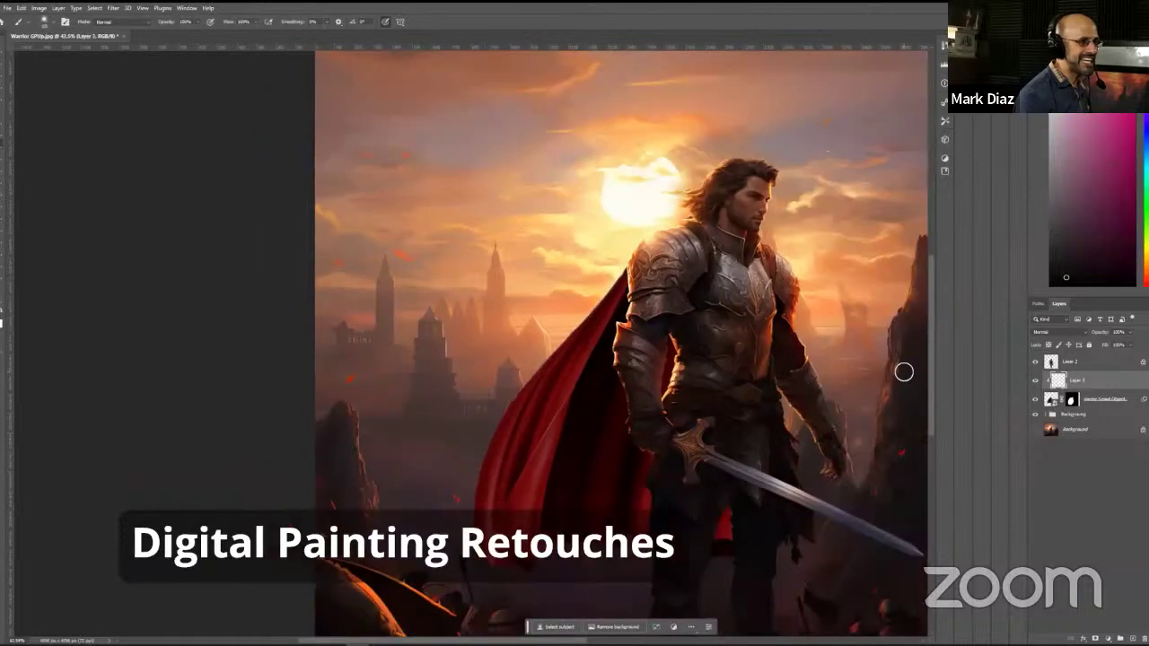
pyautogui.press('v')
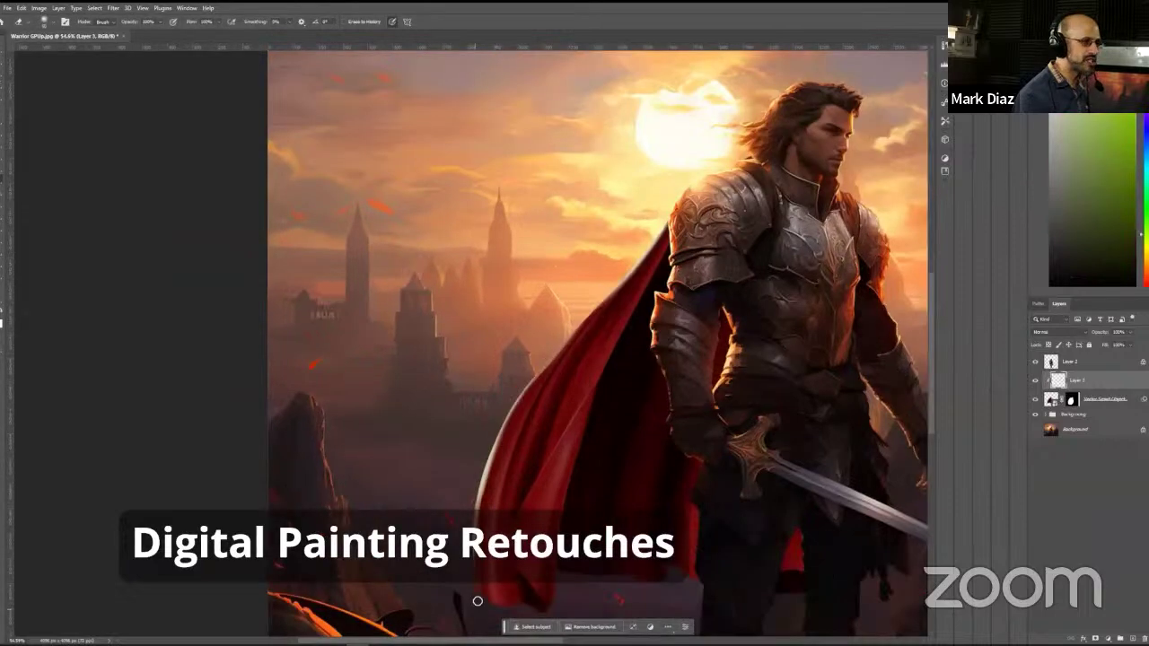
pyautogui.press('b')
pyautogui.moveTo(632, 277); pyautogui.dragTo(532, 381)
pyautogui.moveTo(476, 303); pyautogui.dragTo(692, 308)
pyautogui.moveTo(464, 505); pyautogui.dragTo(509, 405)
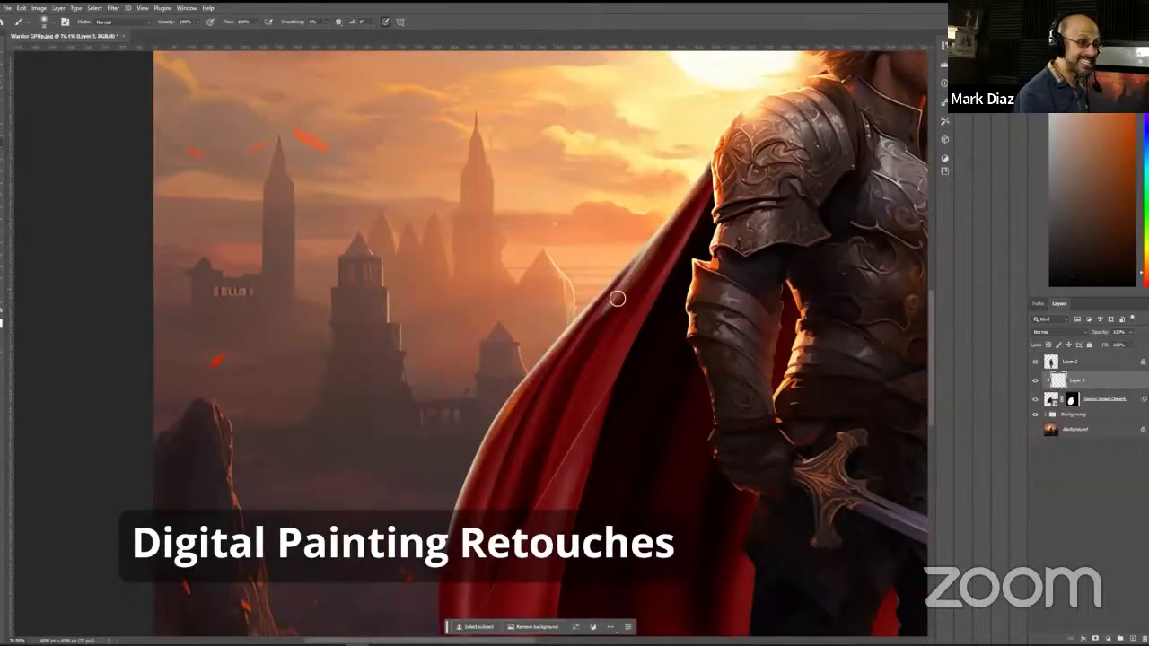
pyautogui.scroll(-2, 615, 297)
# - Inspect the cape and its mask with the warrior layer temporarily hidden, and reselect the clipped paint layer
pyautogui.click(1035, 362)
pyautogui.click(1072, 399)
pyautogui.click(1036, 362)
pyautogui.click(1077, 380)
pyautogui.scroll(5, 404, 392)
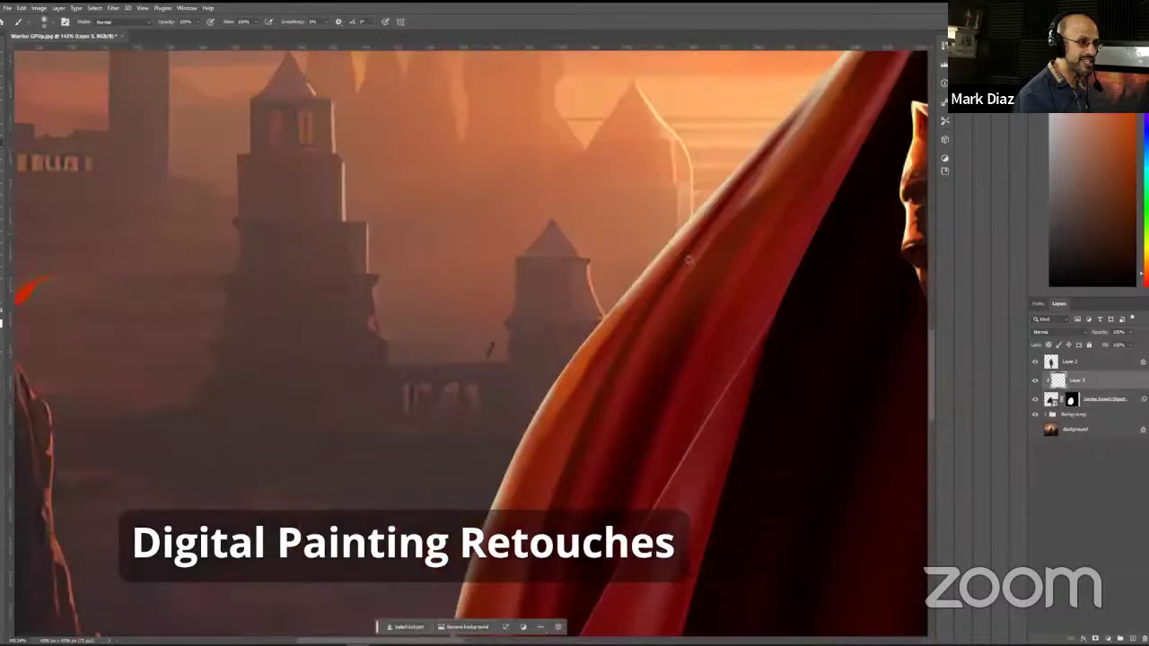
pyautogui.scroll(-5, 440, 409)
pyautogui.scroll(-3, 607, 498)
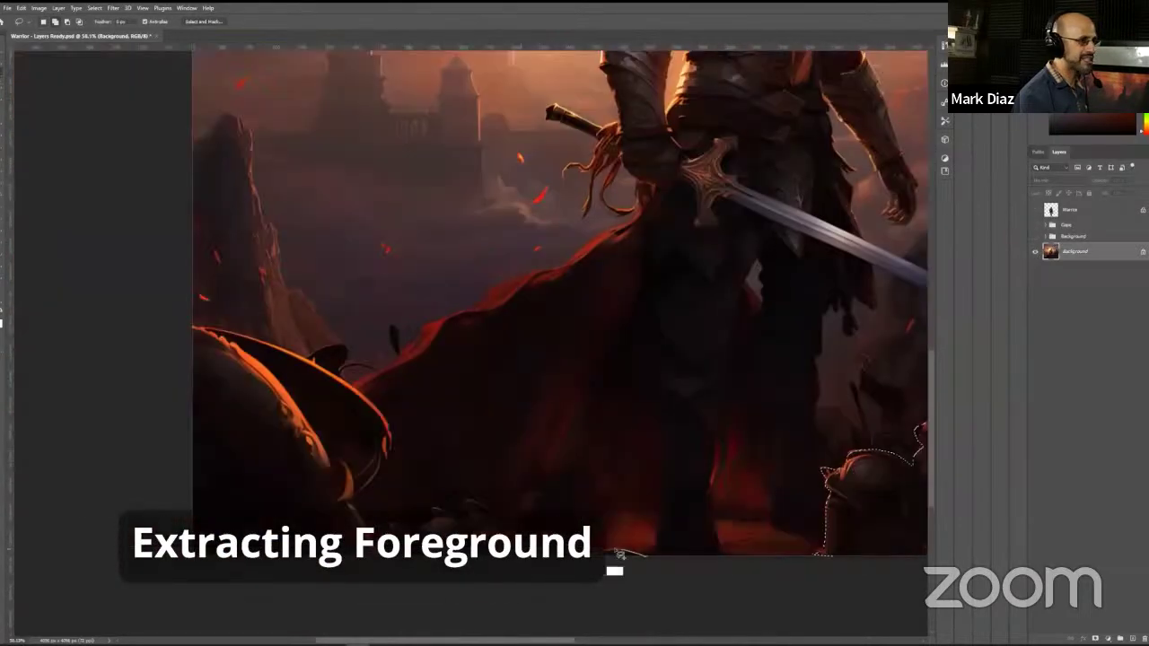
# - Lasso the foreground soldier in the lower-left corner of the original image, and hide the Background group in the character layers document
pyautogui.moveTo(193, 327); pyautogui.dragTo(341, 495)
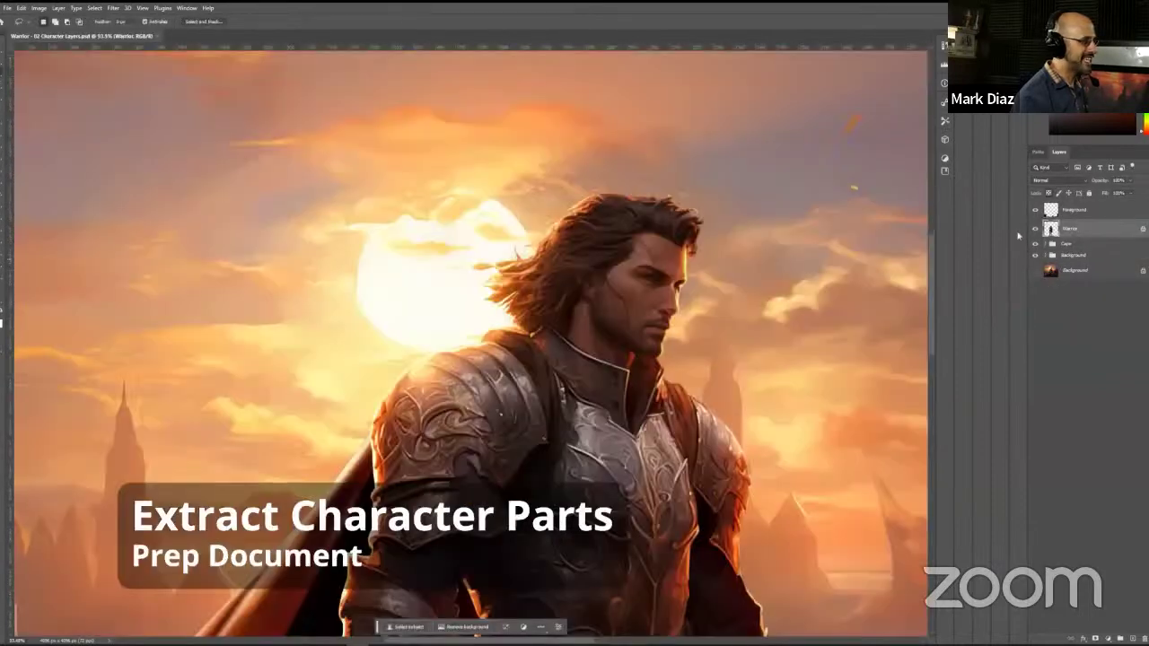
pyautogui.click(1036, 258)
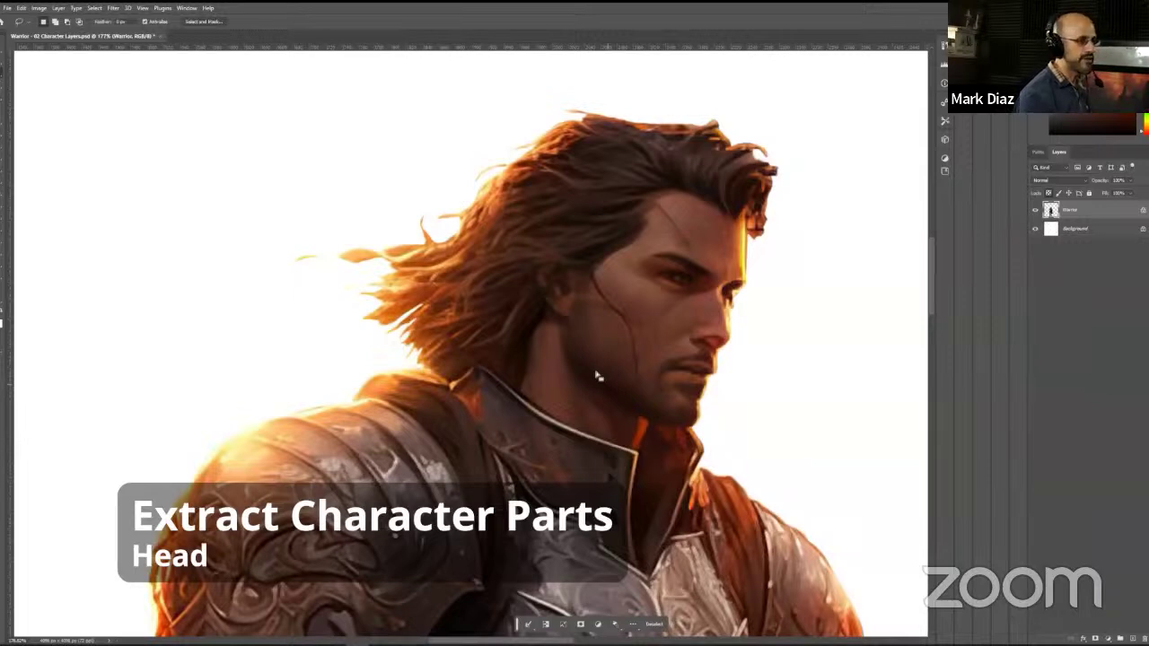
# - Switch to File Explorer, open the 03 PSD Files folder inside Project Files, and display its contents as a list
pyautogui.hotkey('alt', 'Tab')
pyautogui.click(379, 203)
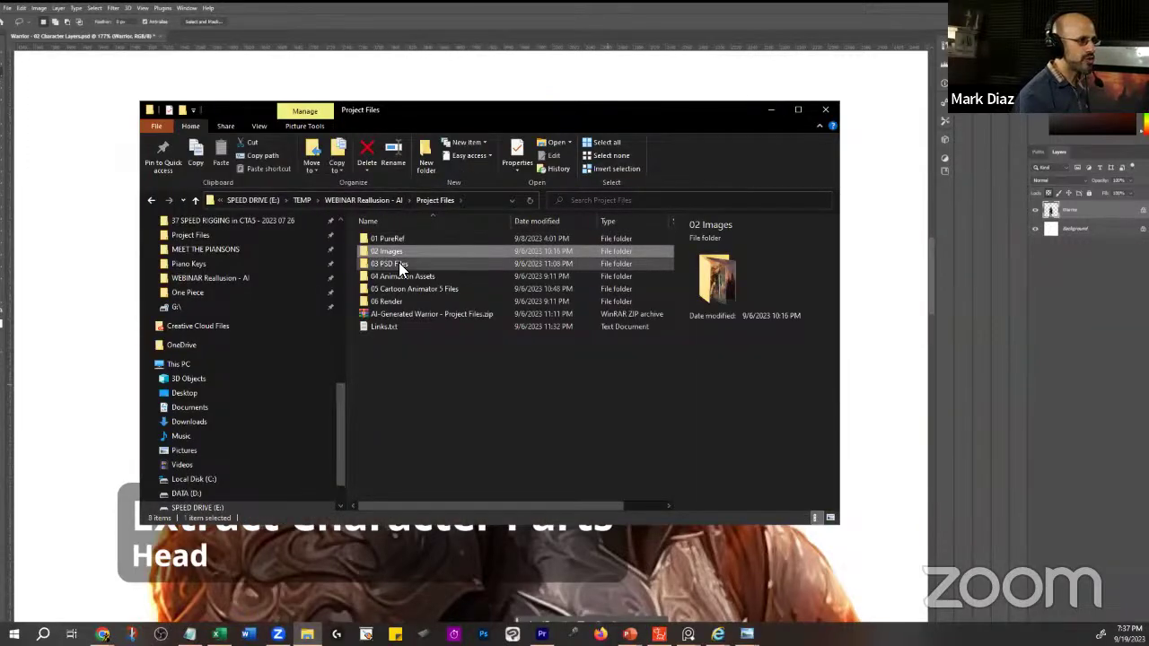
pyautogui.doubleClick(399, 261)
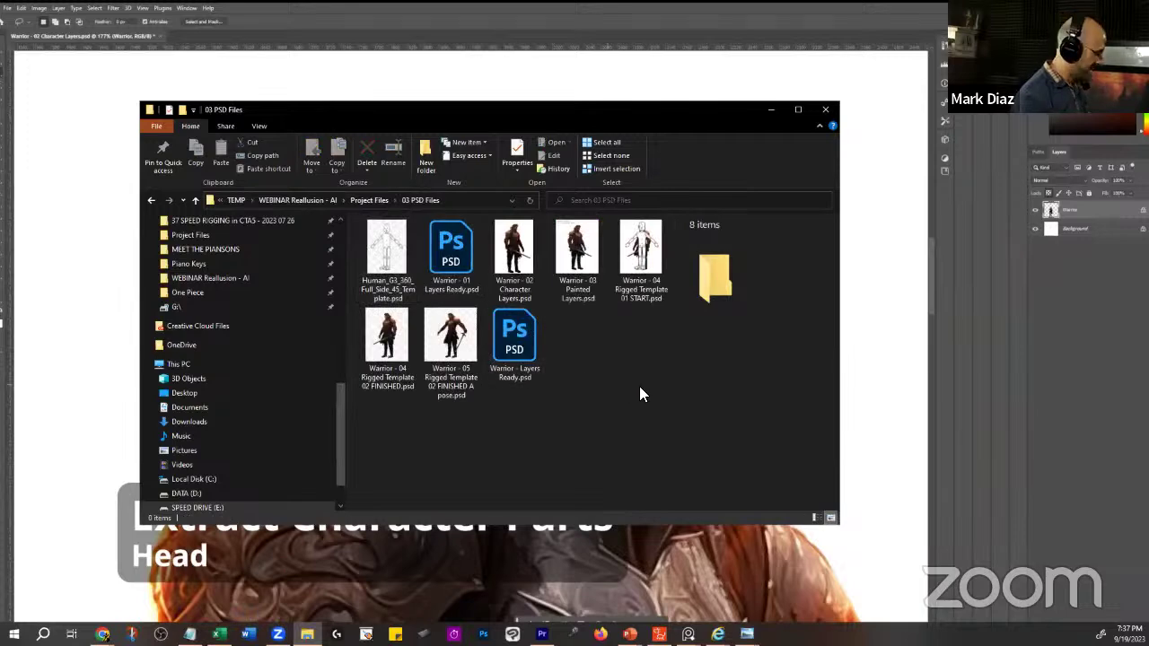
pyautogui.hotkey('ctrl', 'shift', '5')
# - Preview the Warrior PSD files one by one, from 01 Layers Ready through 05 Rigged Template and Layers Ready
pyautogui.click(410, 235)
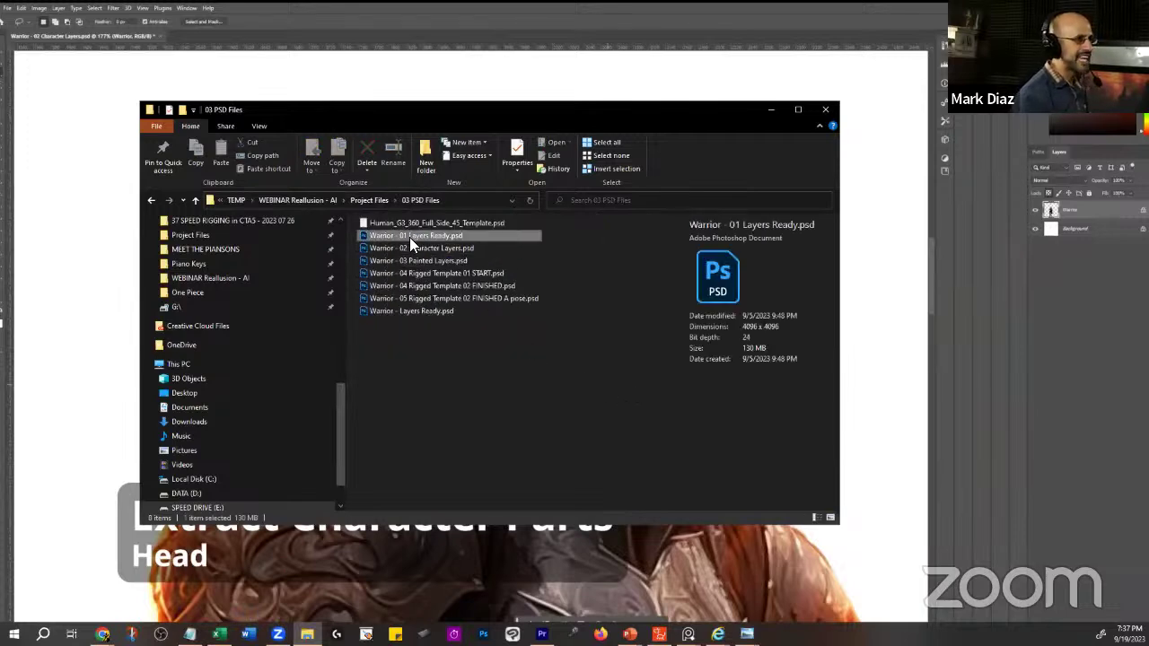
pyautogui.click(406, 248)
pyautogui.click(413, 260)
pyautogui.click(417, 273)
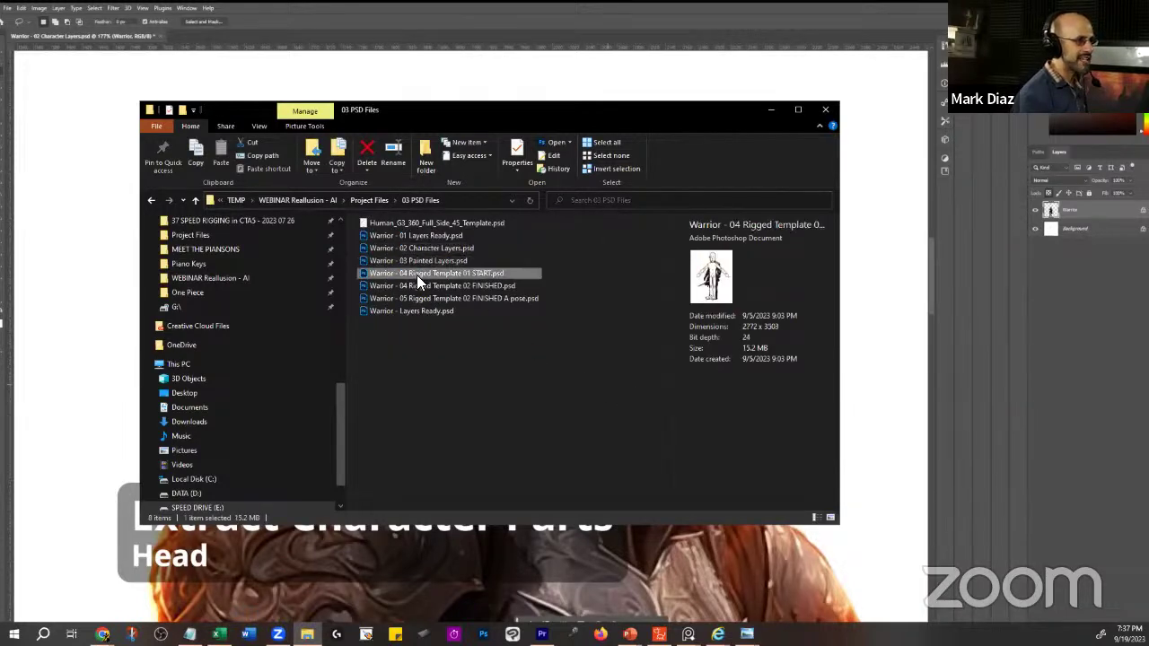
pyautogui.click(419, 285)
pyautogui.click(434, 298)
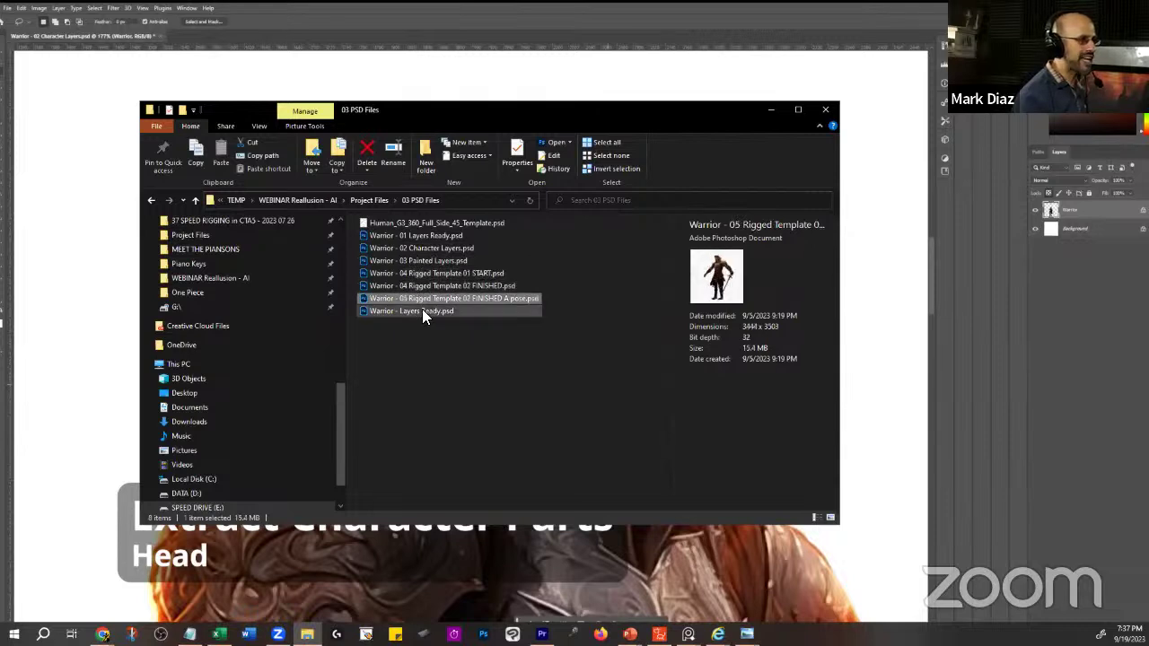
pyautogui.click(422, 311)
pyautogui.click(438, 234)
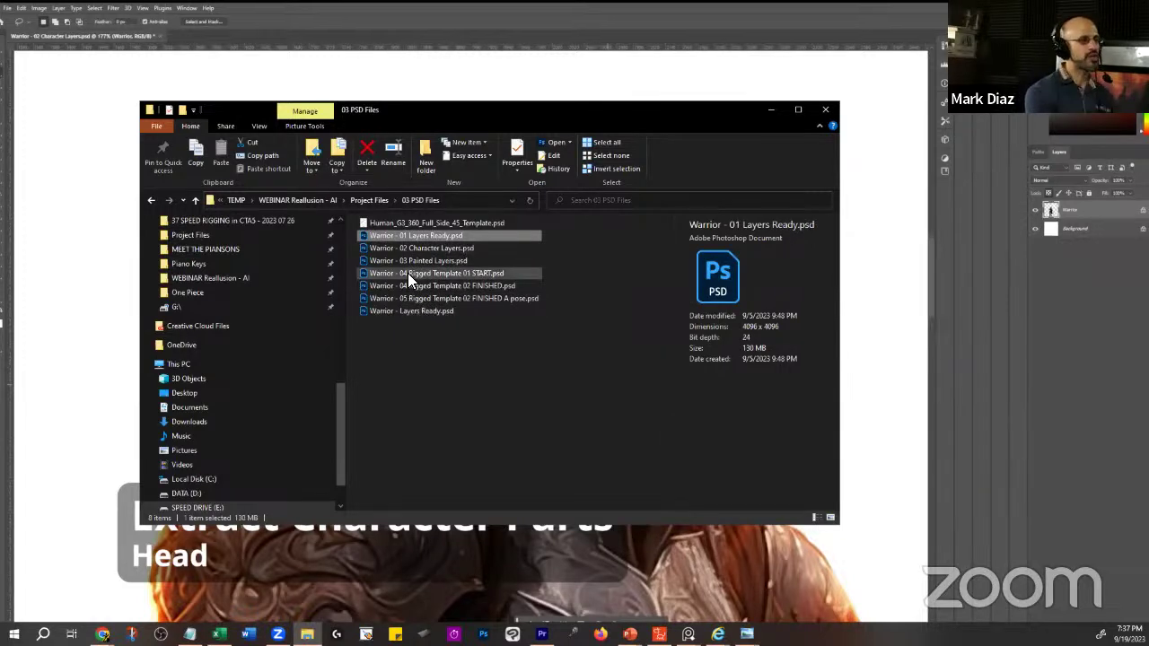
pyautogui.click(411, 250)
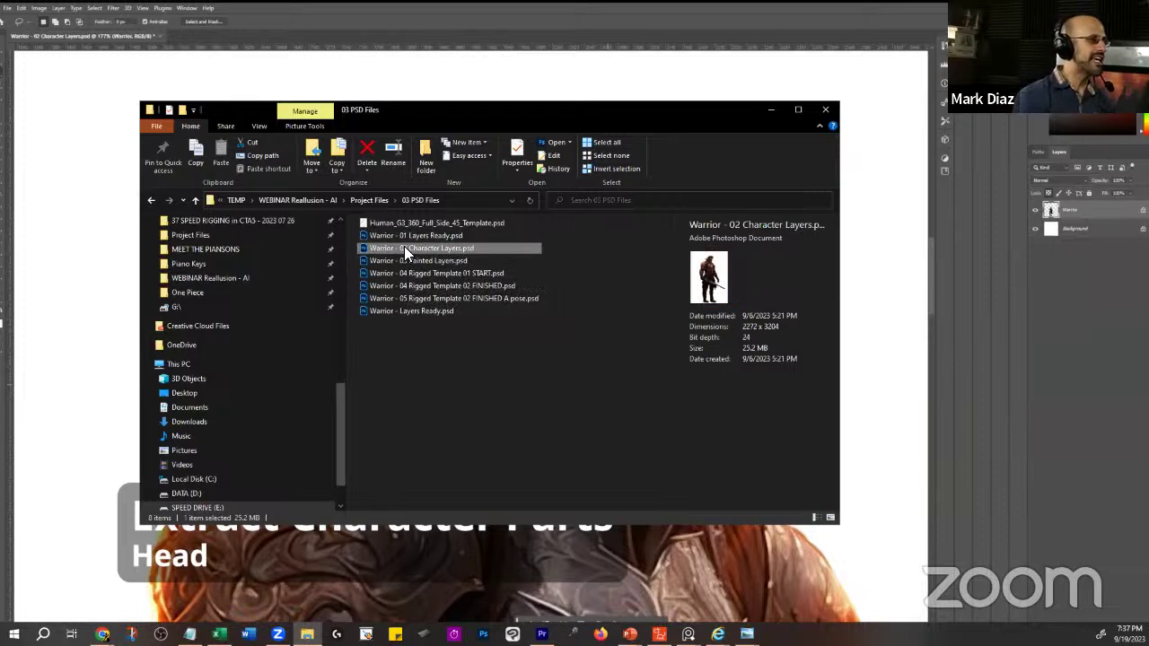
# - Open Warrior - 01 Layers Ready.psd in Photoshop and bring its document into view
pyautogui.click(422, 235)
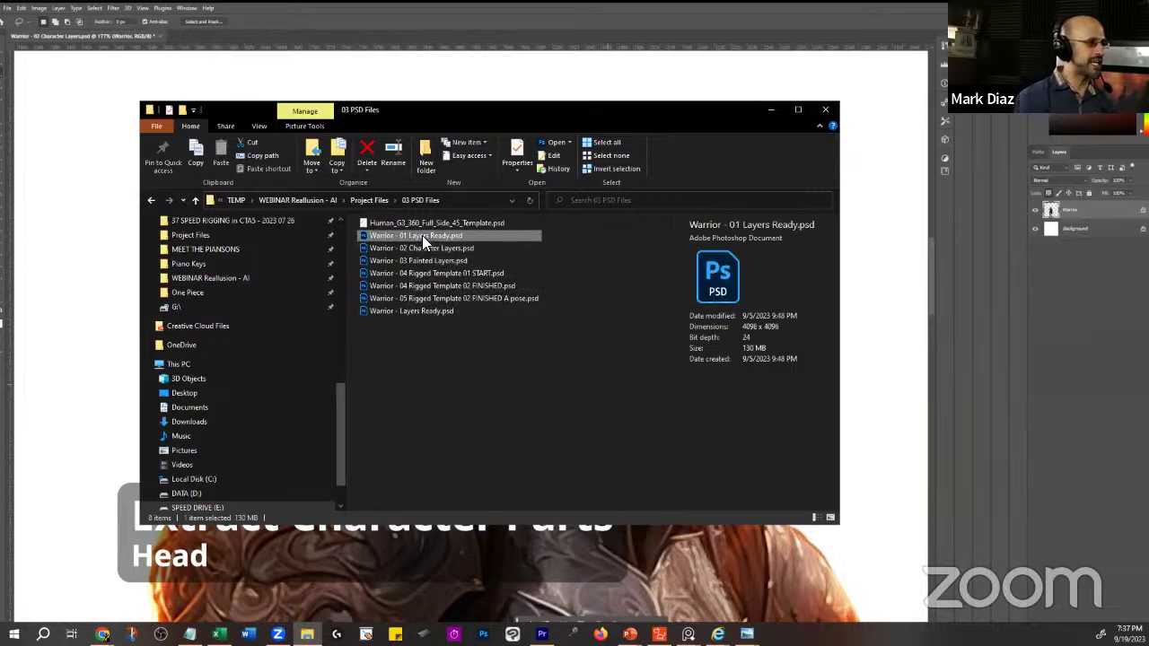
pyautogui.click(329, 599)
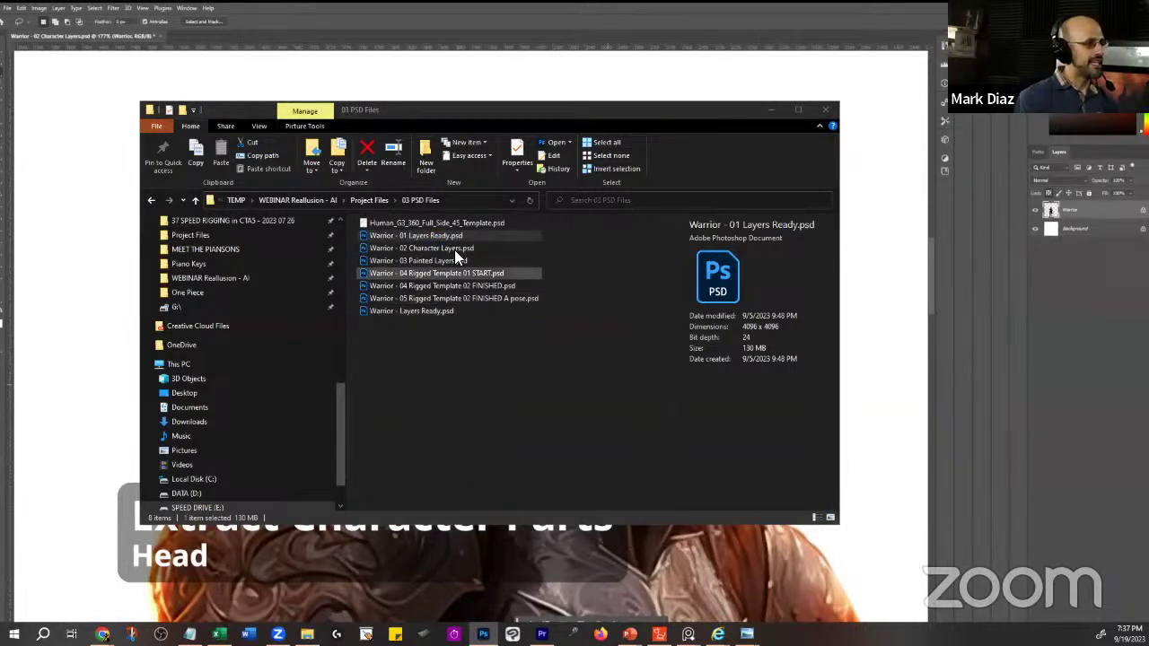
pyautogui.click(433, 223)
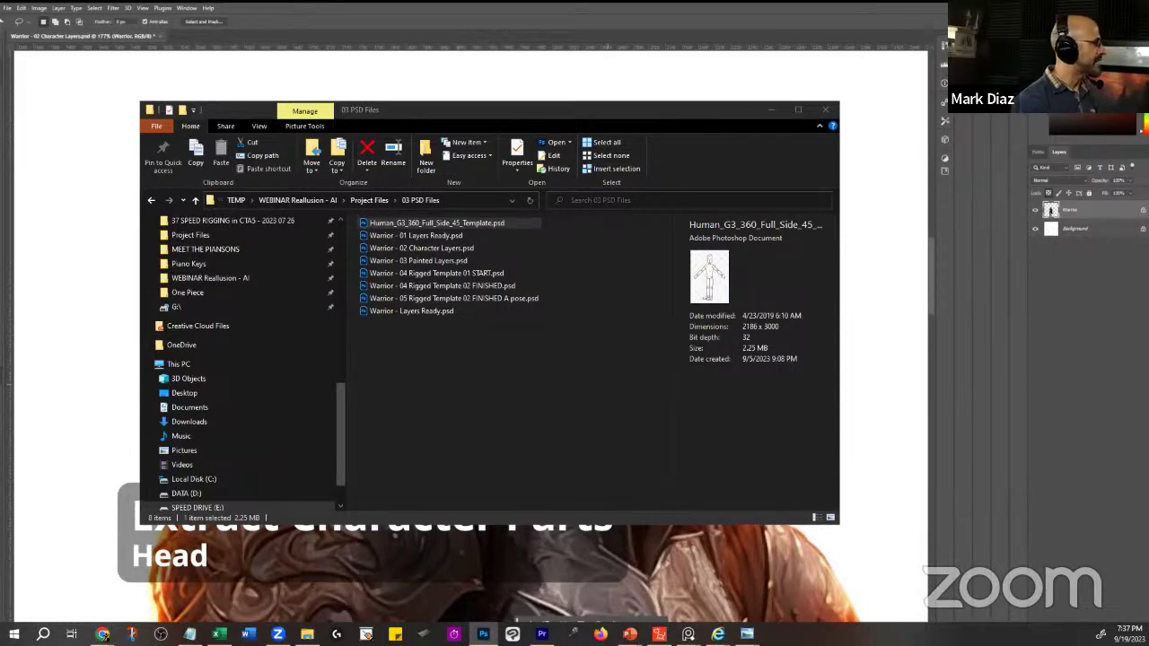
pyautogui.click(483, 634)
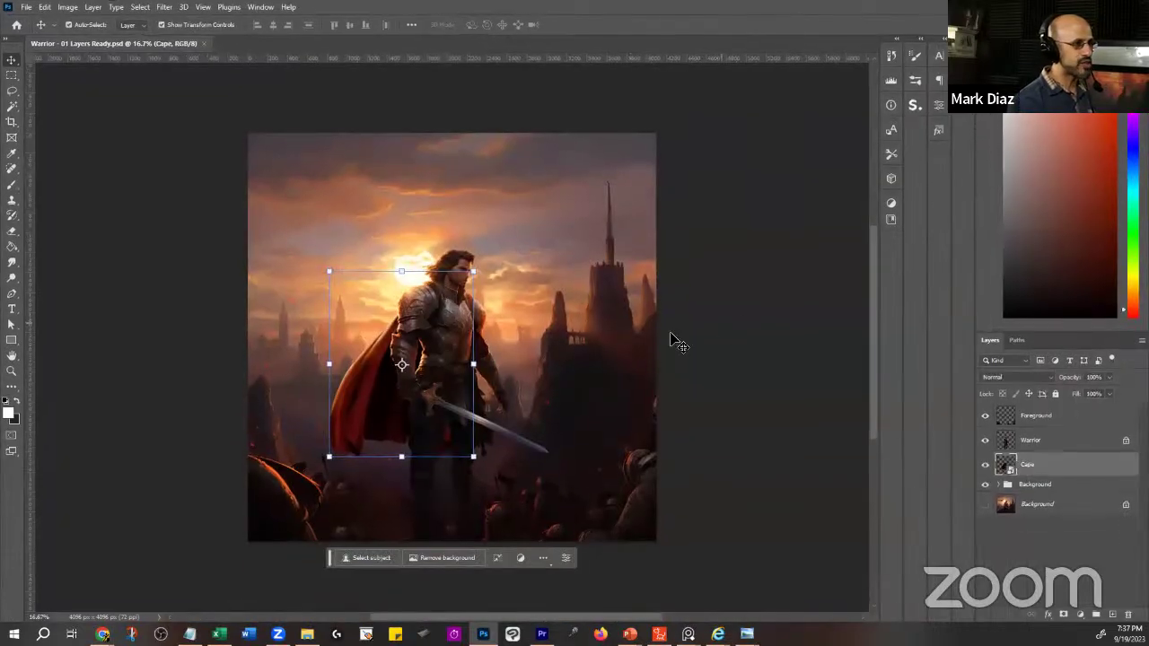
# - Try moving the warrior and the cape independently of the scene, and undo the moves
pyautogui.keyDown('ctrl'); pyautogui.click(672, 335); pyautogui.keyUp('ctrl')
pyautogui.keyDown('ctrl'); pyautogui.click(483, 294); pyautogui.keyUp('ctrl')
pyautogui.moveTo(484, 294); pyautogui.dragTo(543, 185)
pyautogui.hotkey('ctrl', 'z')
pyautogui.moveTo(377, 400); pyautogui.dragTo(403, 359)
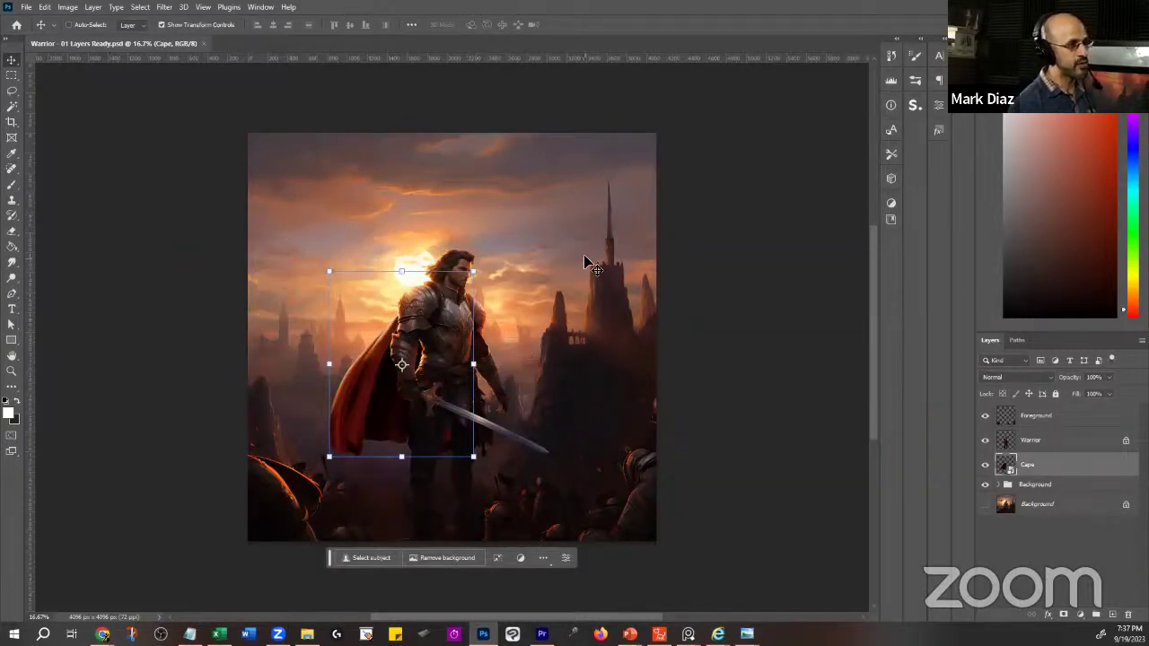
# - Try moving the background image and the whole Background group behind the warrior, and undo the moves
pyautogui.moveTo(588, 260); pyautogui.dragTo(633, 339)
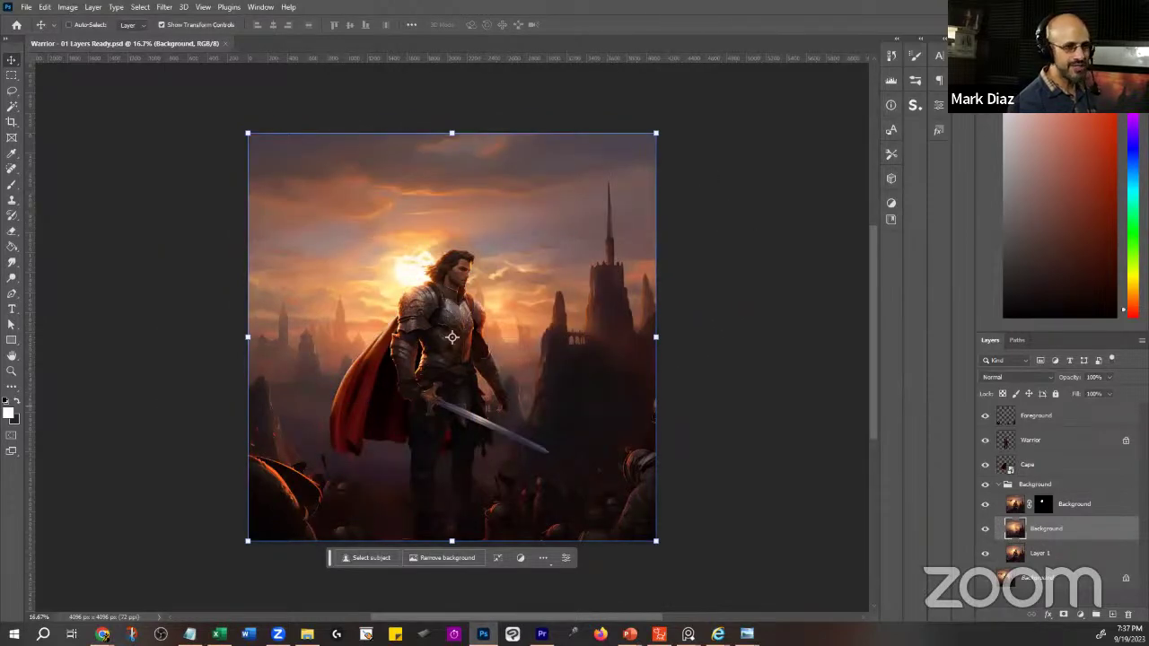
pyautogui.click(1023, 485)
pyautogui.moveTo(584, 315); pyautogui.dragTo(637, 296)
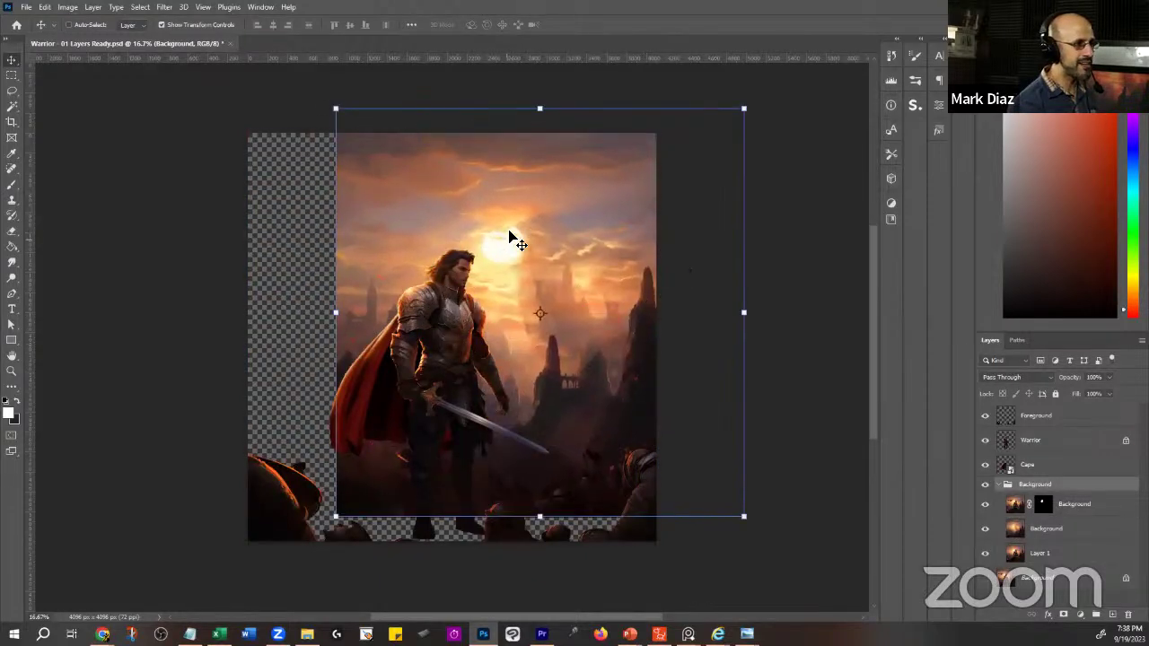
pyautogui.hotkey('ctrl', 'z')
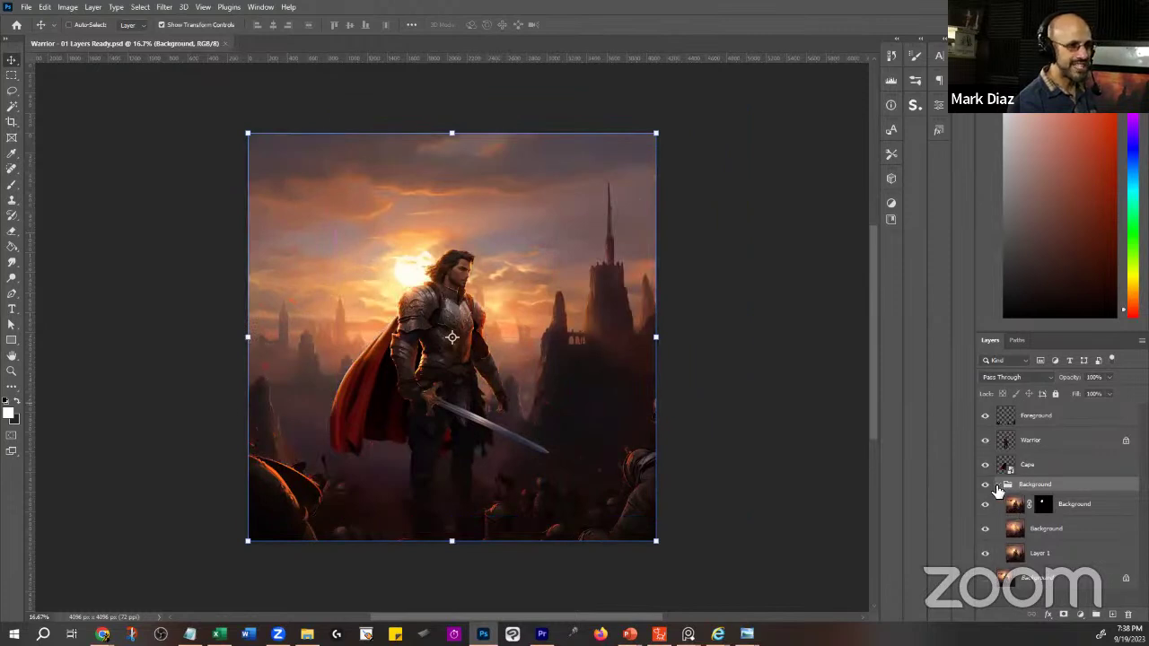
# - Try moving the Foreground layer's soldiers upward, and undo the move
pyautogui.click(1034, 419)
pyautogui.moveTo(616, 519); pyautogui.dragTo(586, 386)
pyautogui.hotkey('ctrl', 'z')
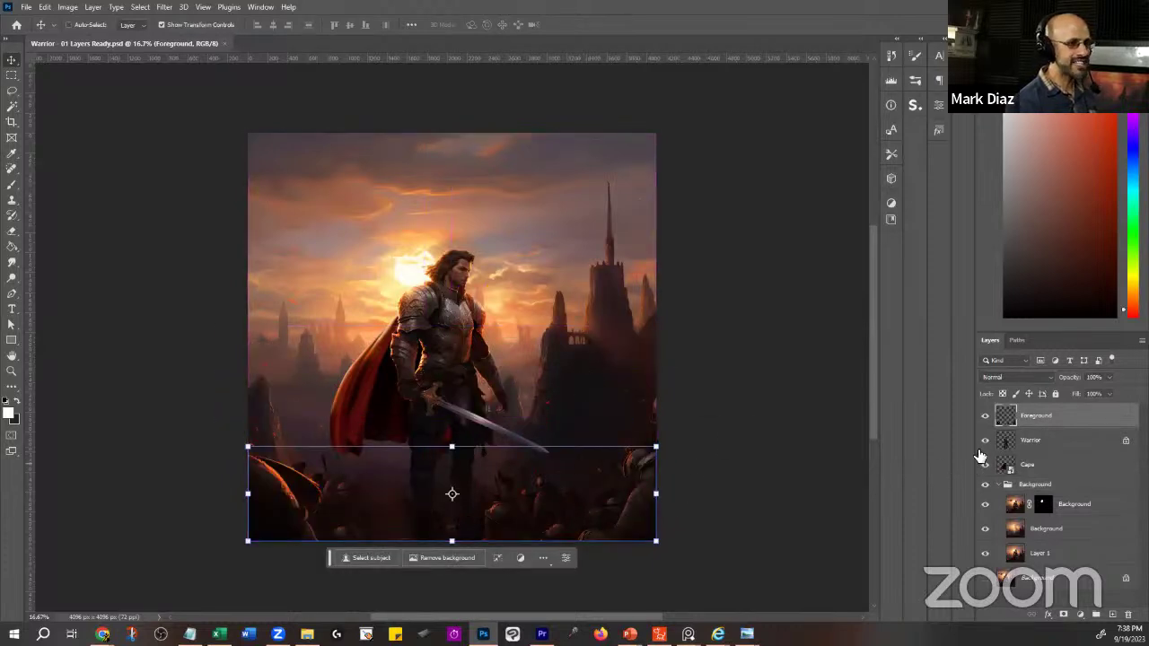
# - Isolate the Warrior layer by hiding the Foreground layer, the Cape layer and the Background group
pyautogui.click(986, 415)
pyautogui.click(985, 465)
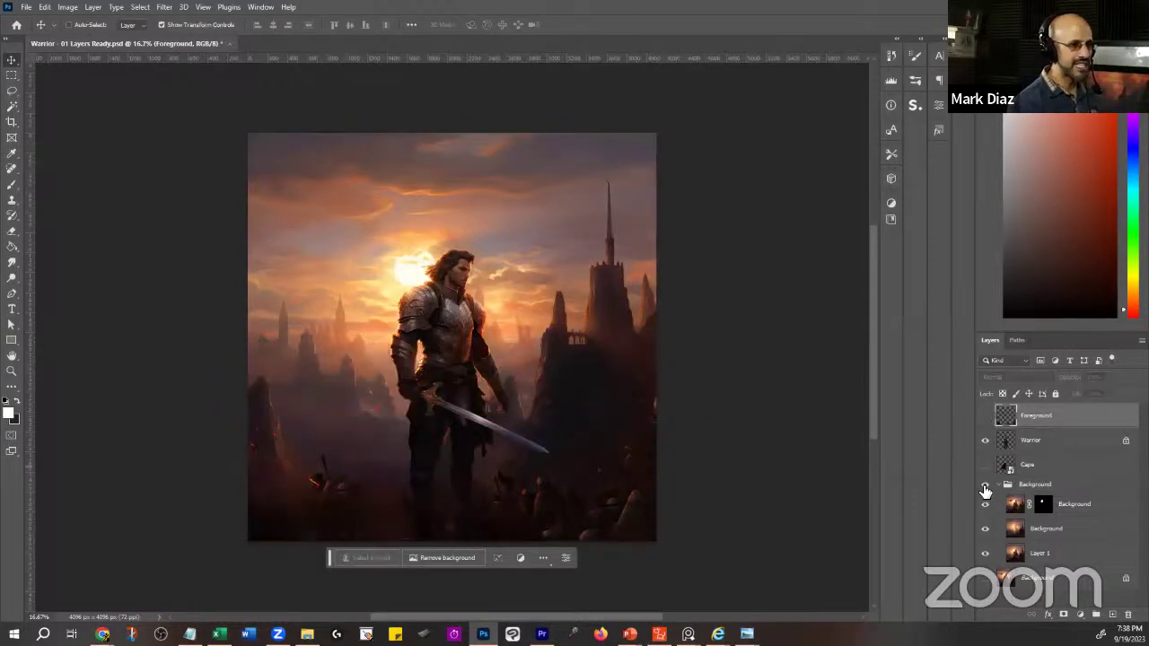
pyautogui.click(985, 485)
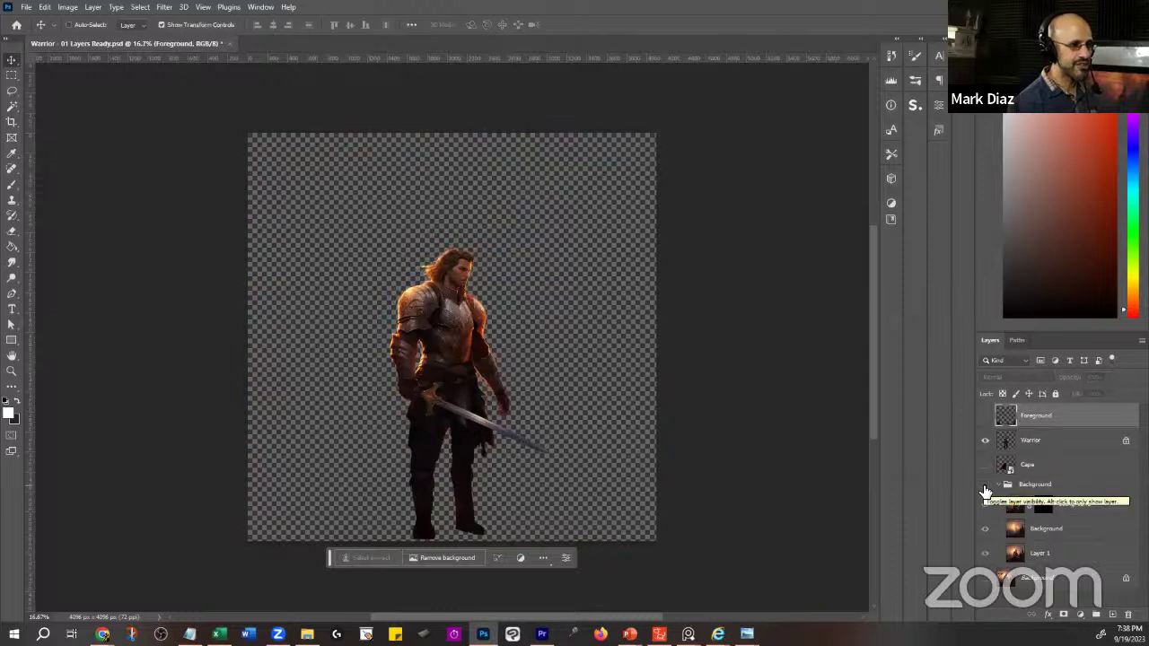
# - Hide the Warrior layer and view the Cape layer on its own before hiding it too
pyautogui.click(984, 440)
pyautogui.click(985, 465)
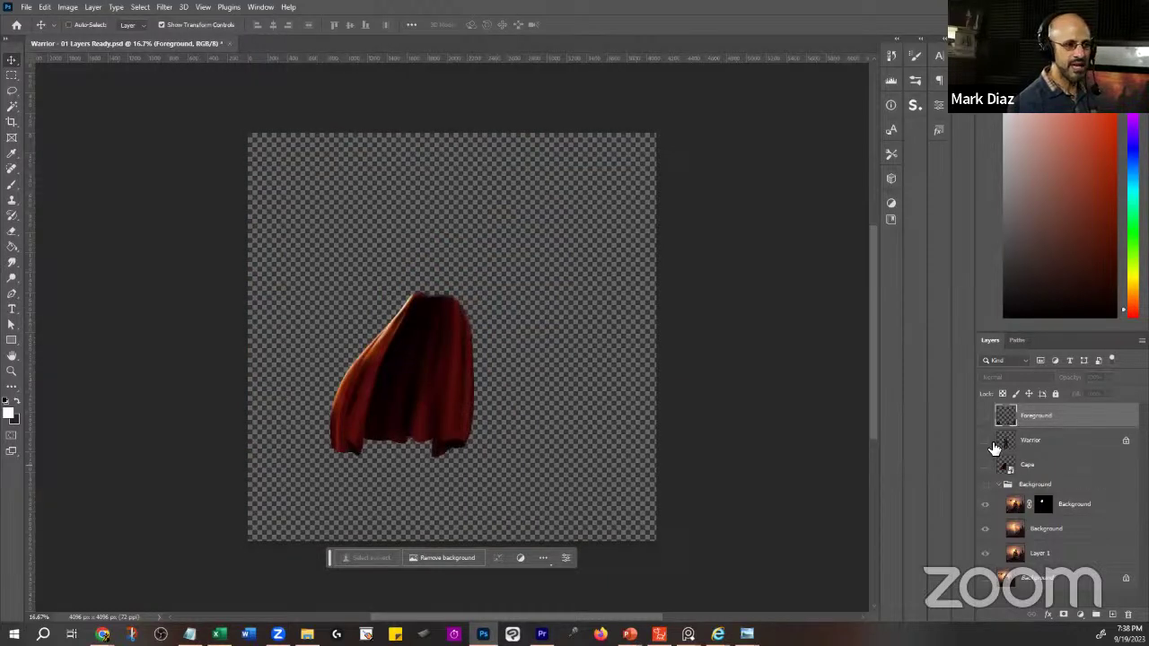
pyautogui.click(987, 457)
# - Briefly view the Foreground layer alone, and show only the Background group in its place
pyautogui.click(983, 416)
pyautogui.click(985, 415)
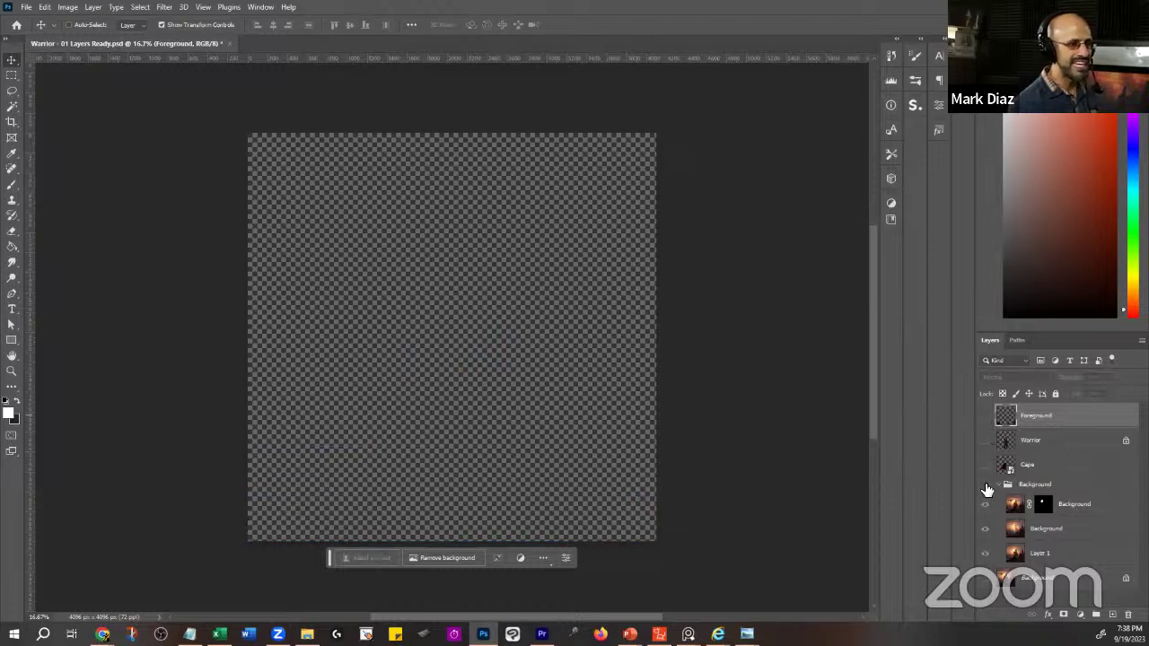
pyautogui.click(984, 485)
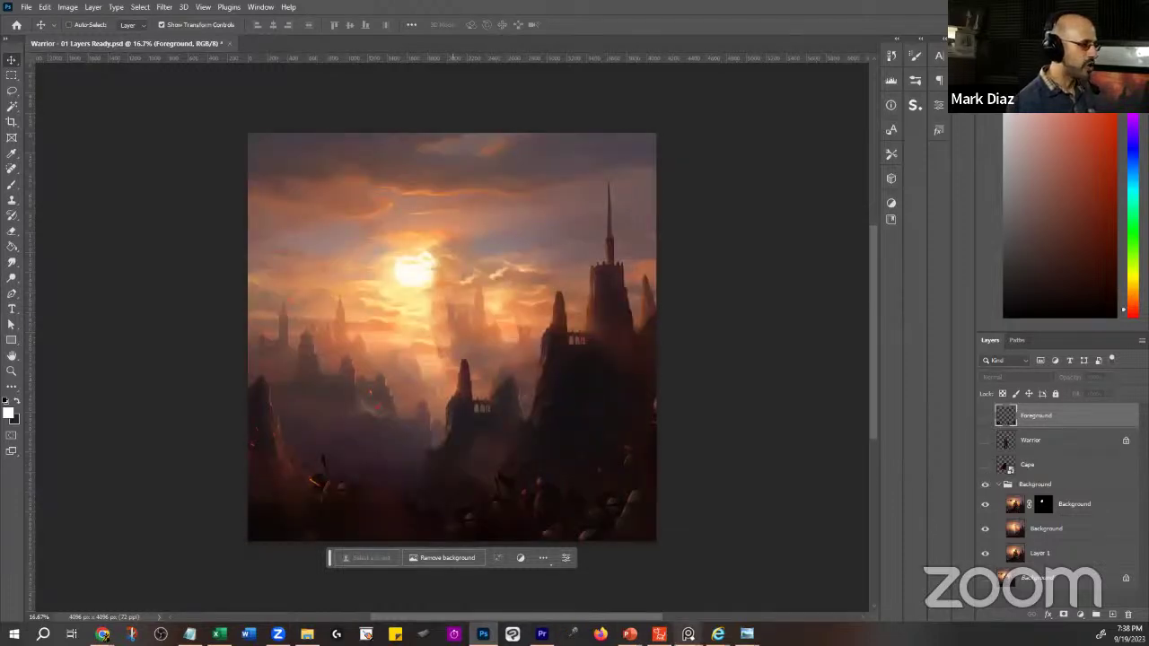
# - Show the Foreground and Warrior layers again, and close Warrior - 01 Layers Ready.psd without saving
pyautogui.click(984, 415)
pyautogui.click(984, 439)
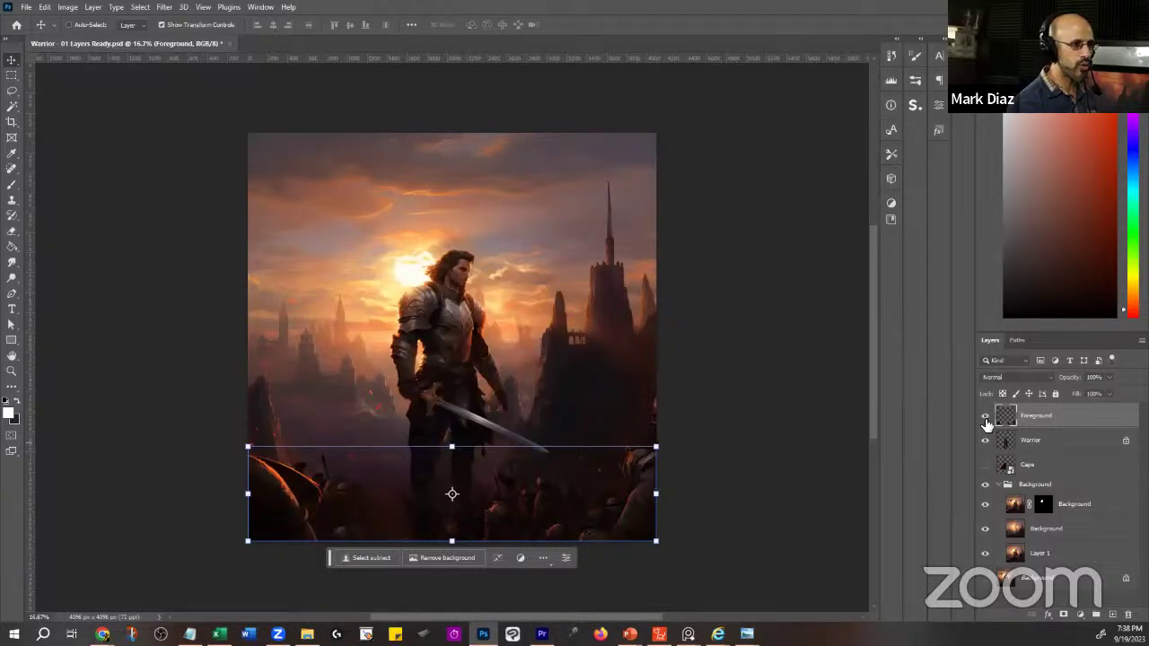
pyautogui.hotkey('ctrl', 'w')
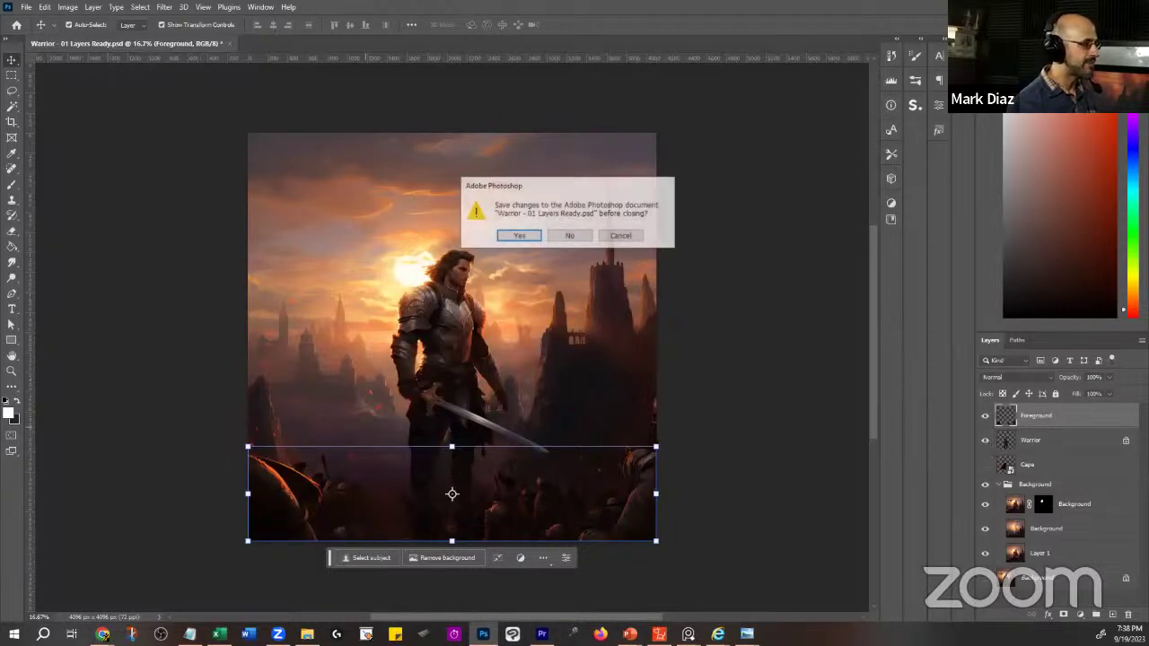
pyautogui.click(581, 235)
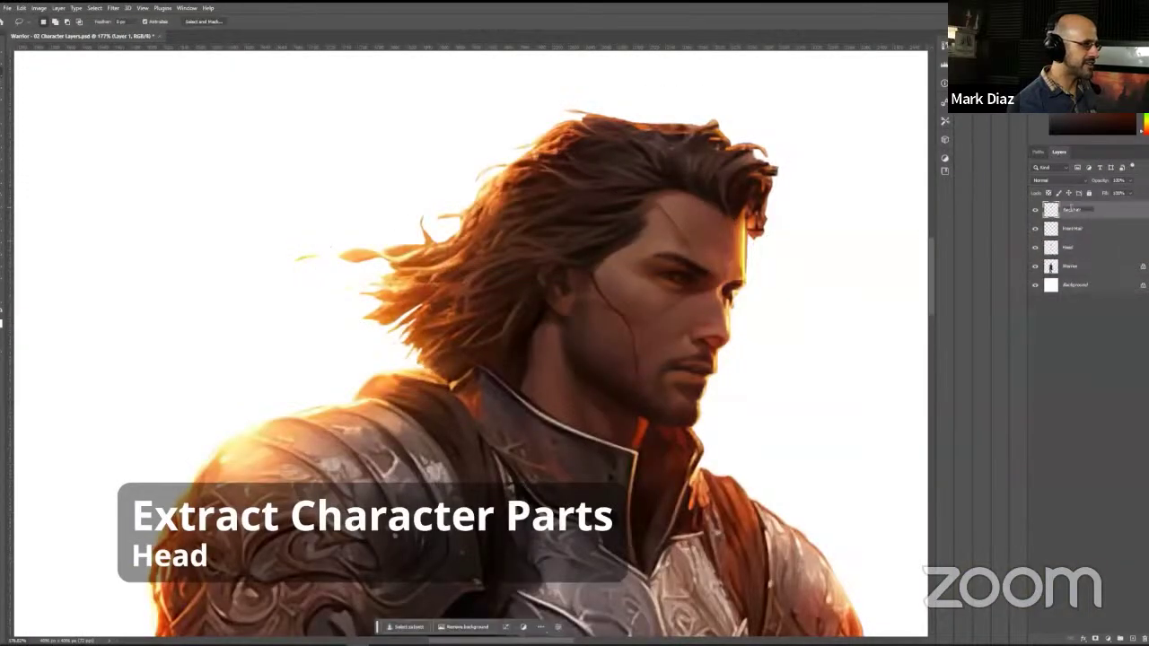
pyautogui.moveTo(684, 570)
pyautogui.mouseDown()
pyautogui.moveTo(626, 318)
pyautogui.moveTo(619, 203)
pyautogui.mouseUp()
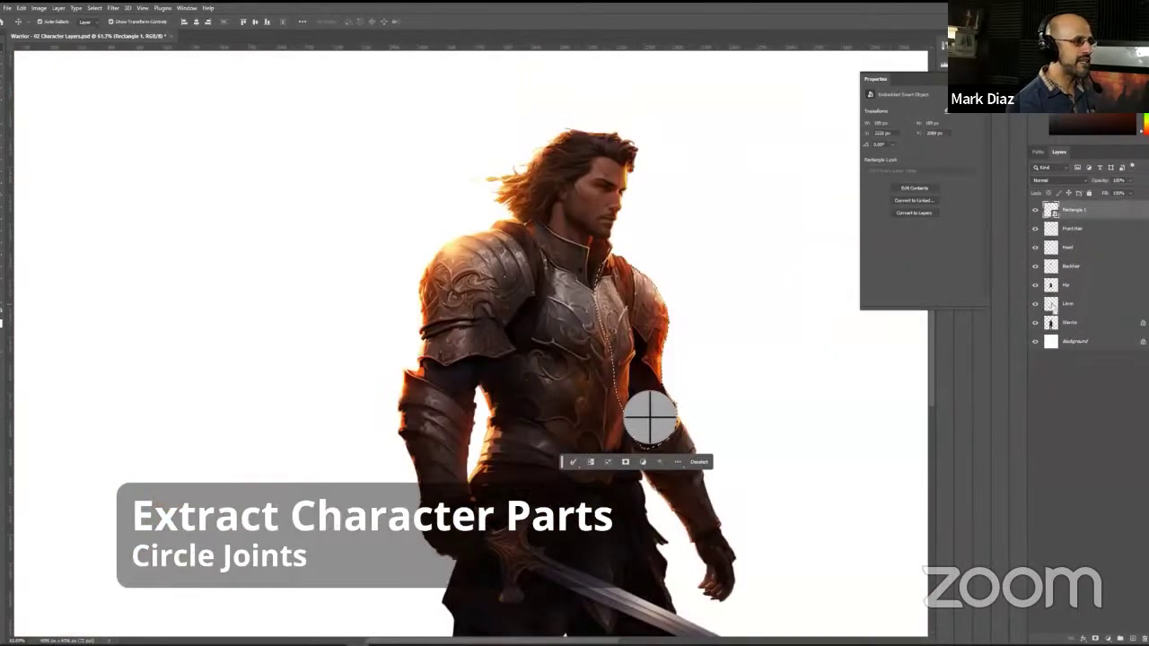
pyautogui.hotkey('ctrl', 't')
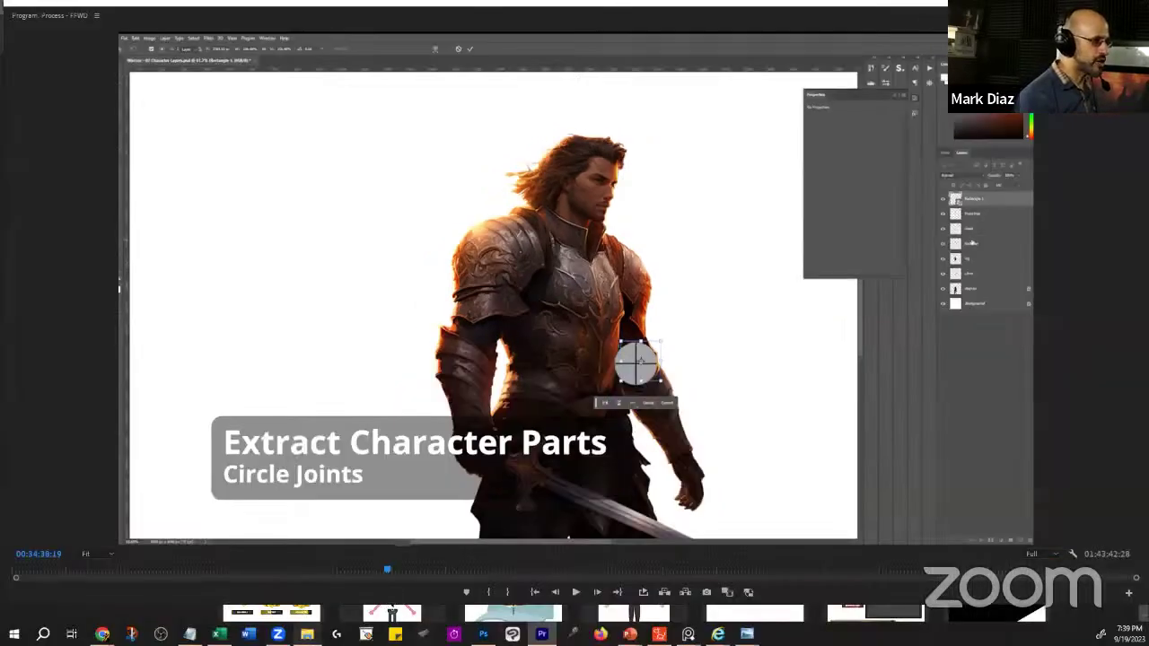
# - Switch to Photoshop's Human_G3_360_Full_Side_45_Template.psd, try moving the dummy's Hip torso piece sideways, and undo the move
pyautogui.hotkey('alt', 'Tab')
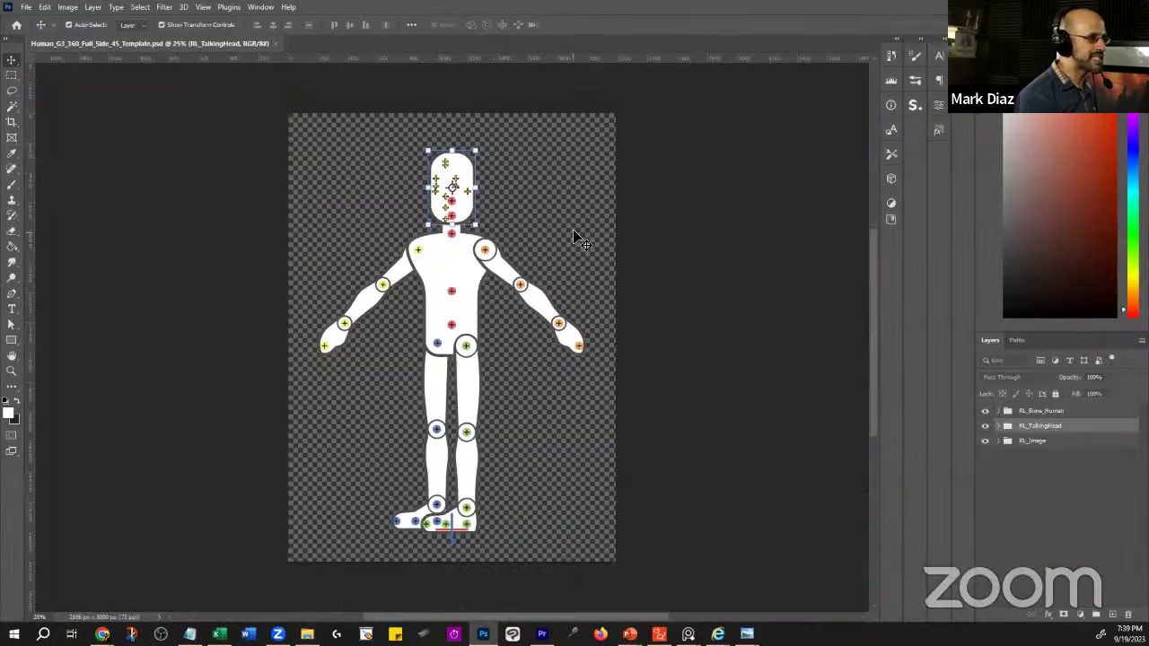
pyautogui.click(574, 238)
pyautogui.scroll(2, 447, 260)
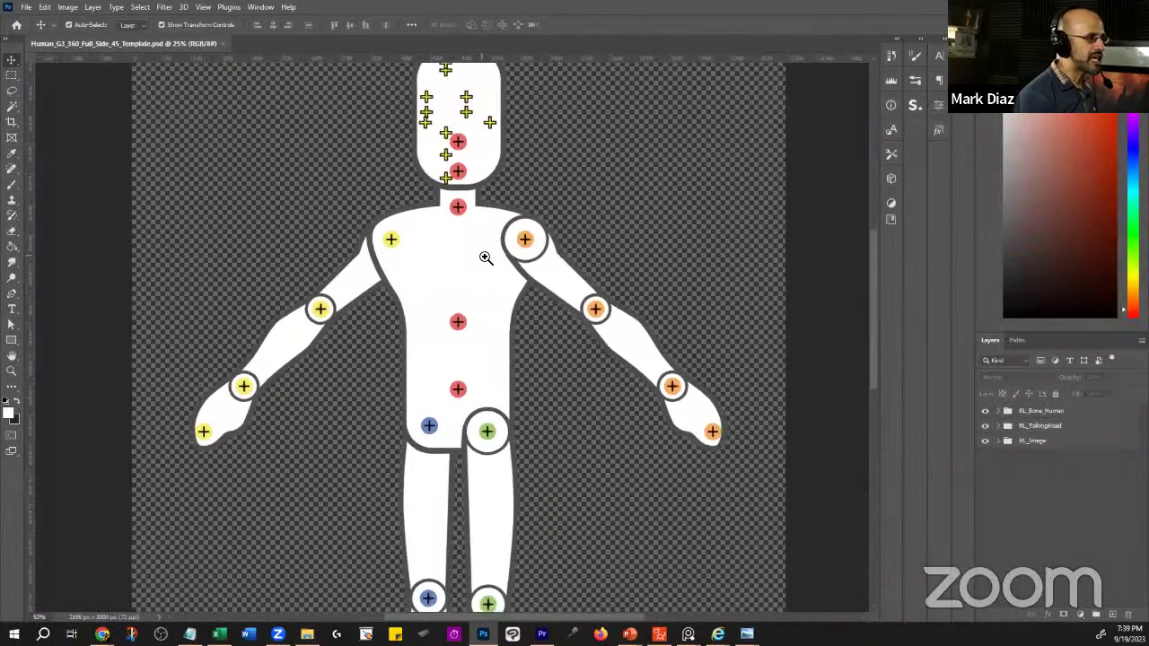
pyautogui.keyDown('ctrl'); pyautogui.click(475, 263); pyautogui.keyUp('ctrl')
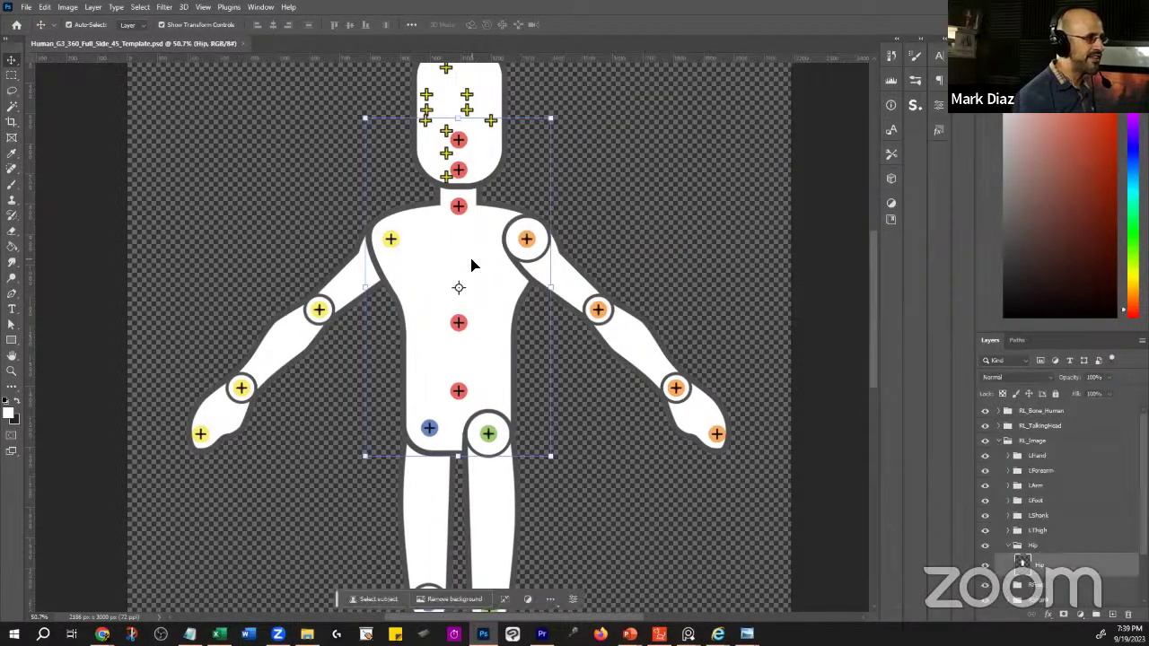
pyautogui.moveTo(462, 249); pyautogui.dragTo(364, 252)
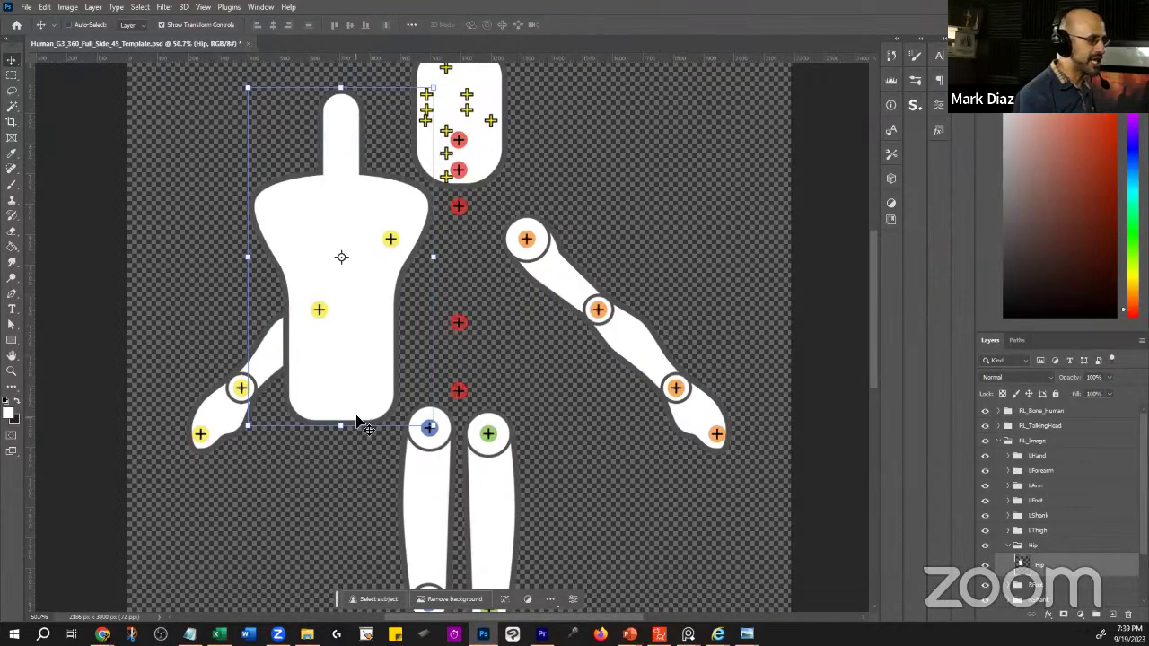
pyautogui.hotkey('ctrl', 'z')
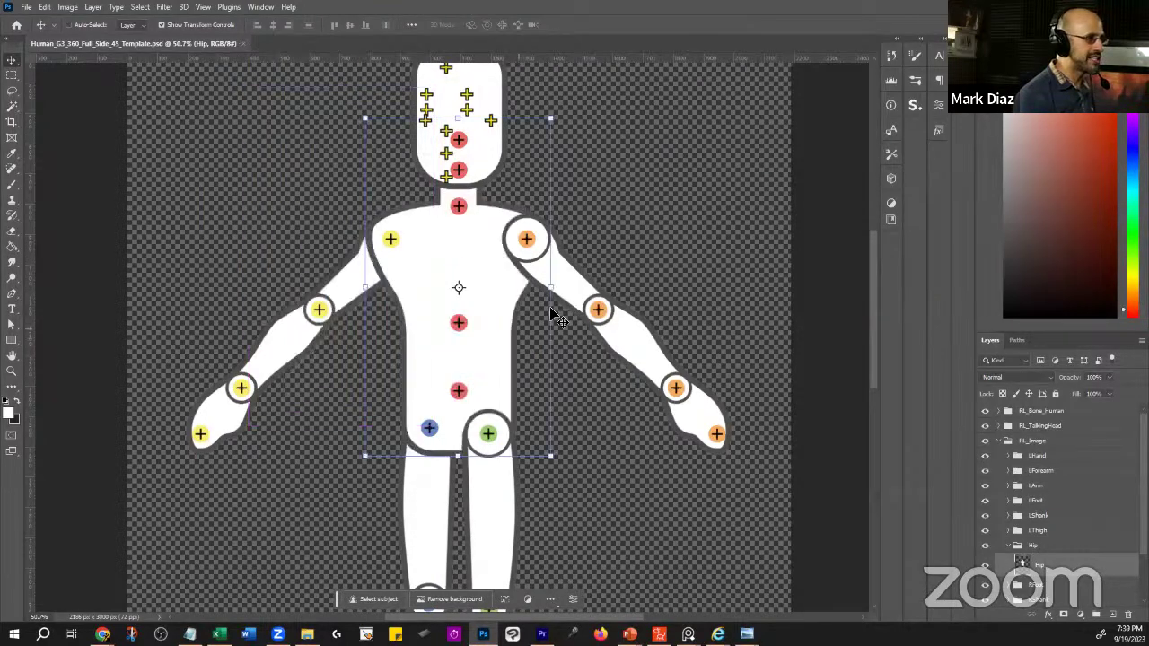
# - Try pulling the dummy's LArm, LForearm and LHand pieces away from the body one at a time, undoing each move
pyautogui.keyDown('ctrl'); pyautogui.click(579, 284); pyautogui.keyUp('ctrl')
pyautogui.moveTo(577, 278); pyautogui.dragTo(639, 196)
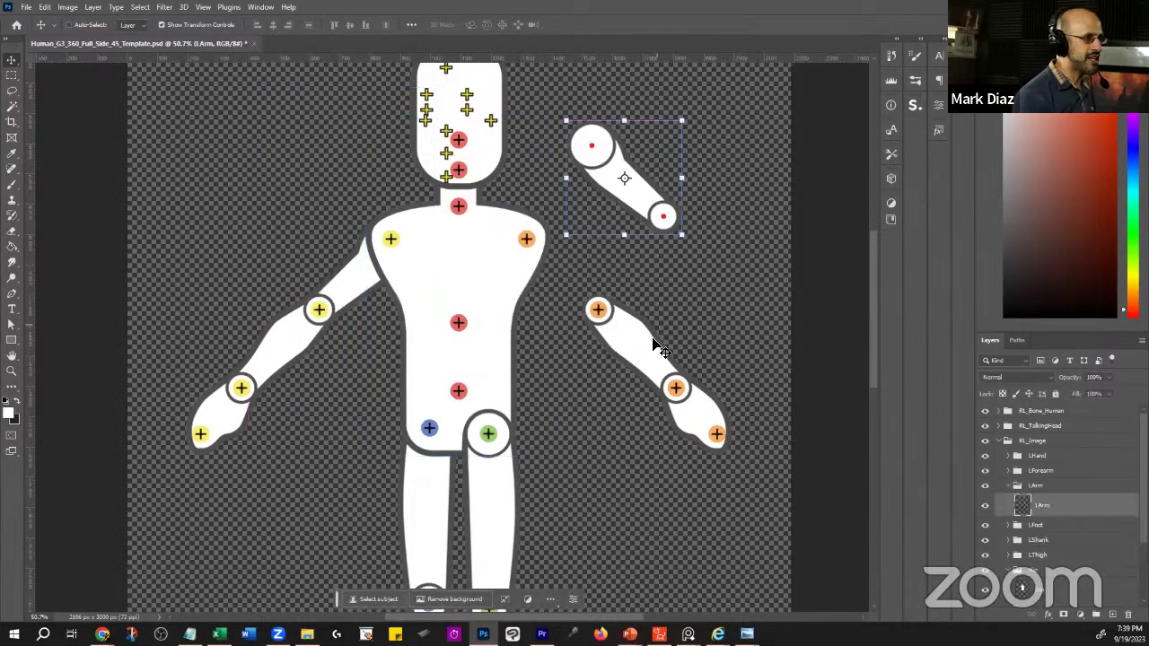
pyautogui.hotkey('ctrl', 'z')
pyautogui.moveTo(641, 344); pyautogui.dragTo(702, 282)
pyautogui.hotkey('ctrl', 'z')
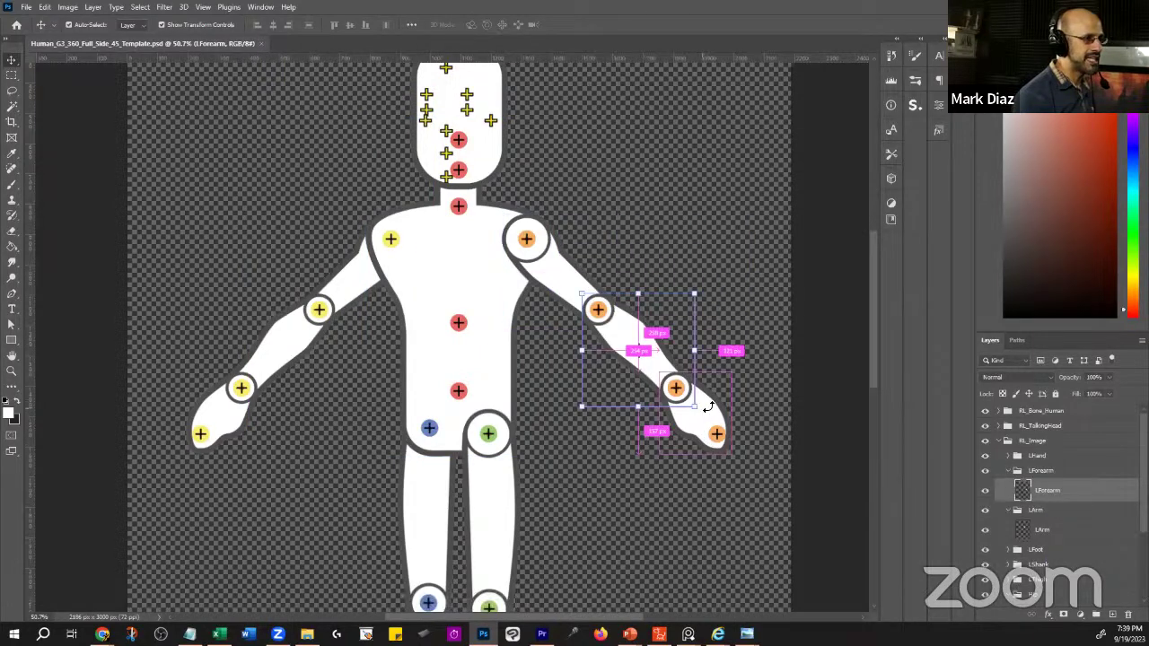
pyautogui.click(752, 374)
pyautogui.moveTo(708, 411); pyautogui.dragTo(764, 360)
pyautogui.hotkey('ctrl', 'z')
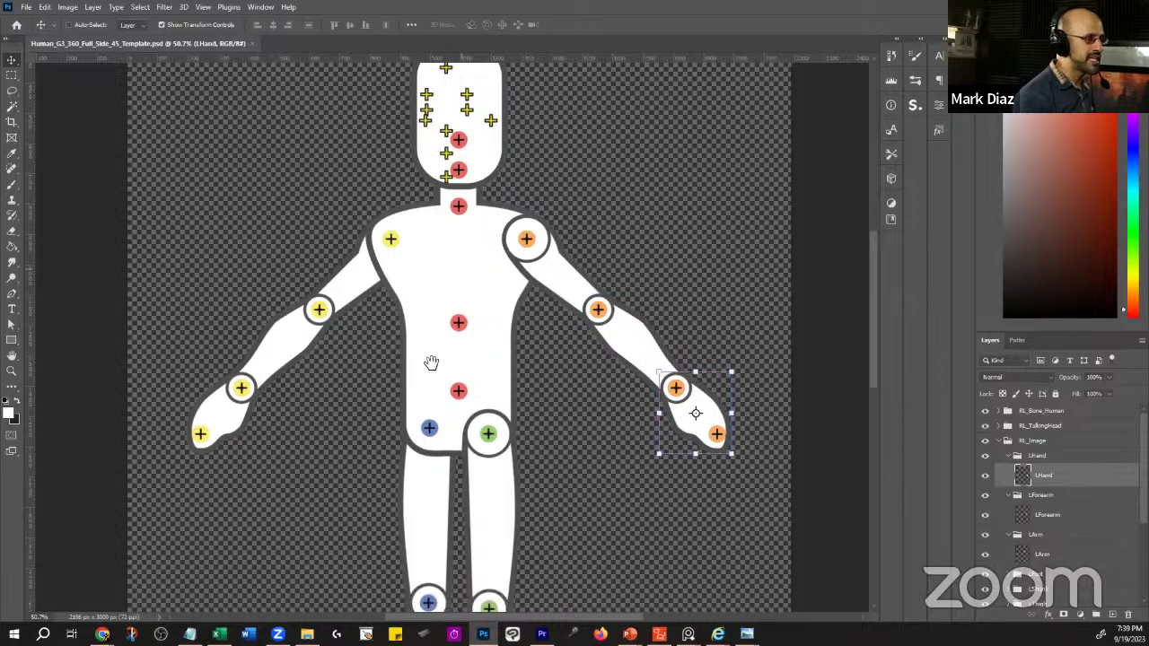
# - Try moving the dummy's face piece off the neck, and undo the move
pyautogui.scroll(3, 431, 362)
pyautogui.click(452, 224)
pyautogui.moveTo(451, 224); pyautogui.dragTo(523, 202)
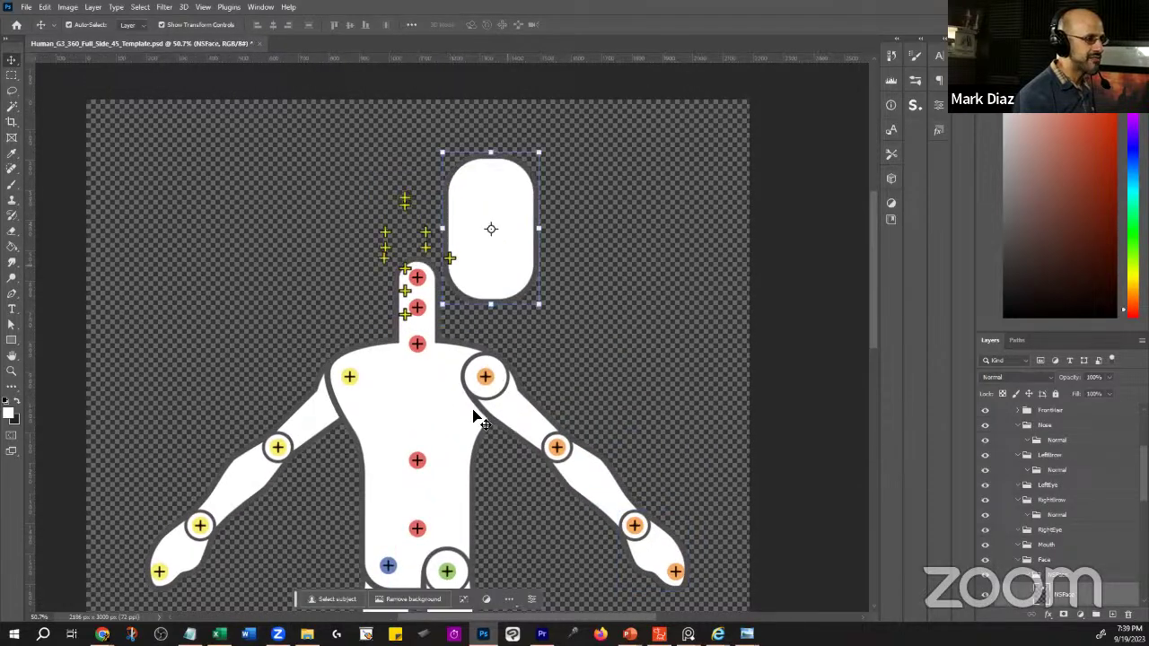
pyautogui.hotkey('ctrl', 'z')
# - Try separating the dummy's left thigh, shank and foot pieces from the body, and undo all the moves
pyautogui.scroll(-5, 493, 330)
pyautogui.moveTo(493, 325); pyautogui.dragTo(631, 270)
pyautogui.click(514, 280)
pyautogui.click(515, 387)
pyautogui.moveTo(518, 393); pyautogui.dragTo(666, 384)
pyautogui.click(507, 496)
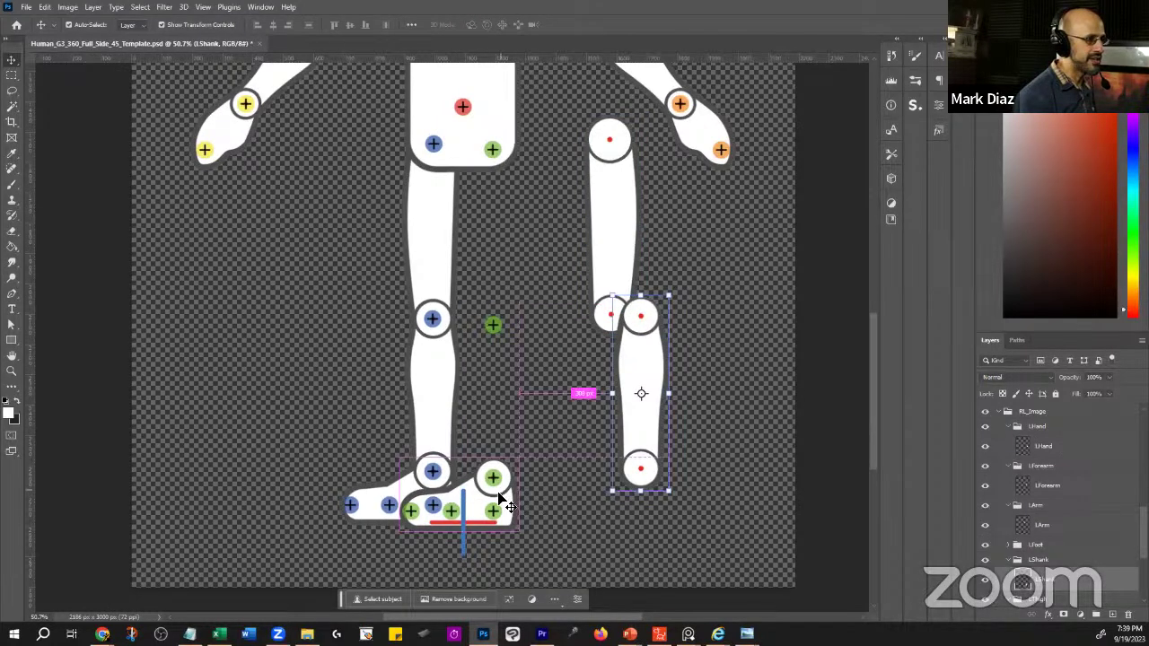
pyautogui.moveTo(590, 526); pyautogui.dragTo(739, 524)
pyautogui.hotkey('ctrl', 'z')
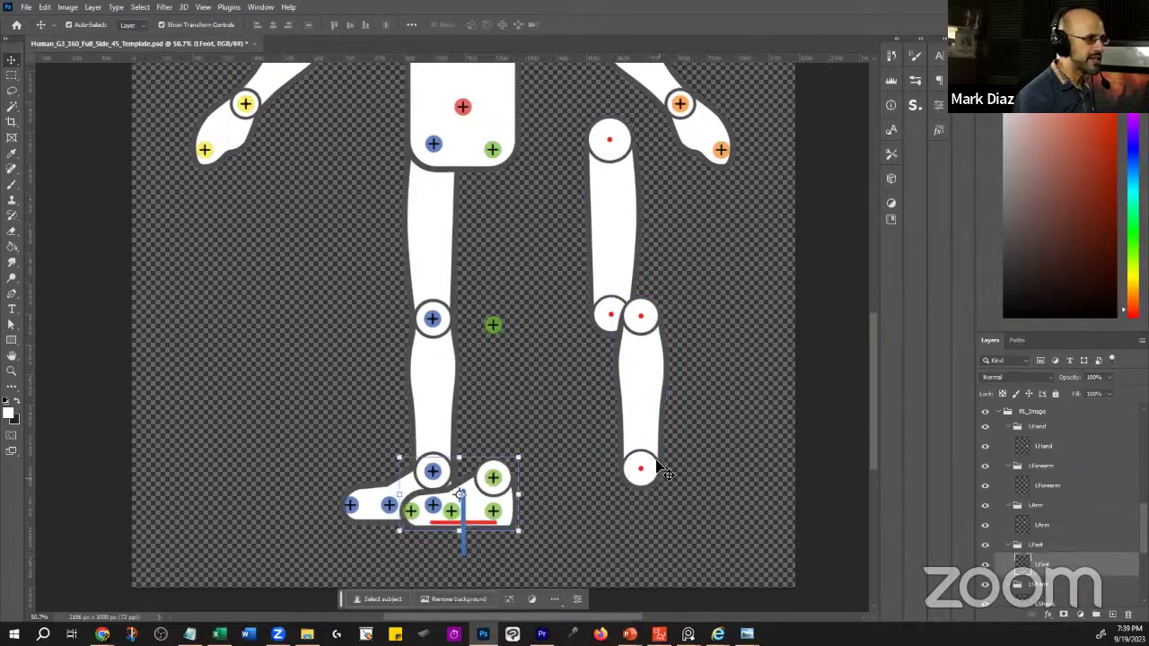
pyautogui.hotkey('ctrl', 'z')
pyautogui.hotkey('ctrl', 'z')
pyautogui.scroll(5, 559, 188)
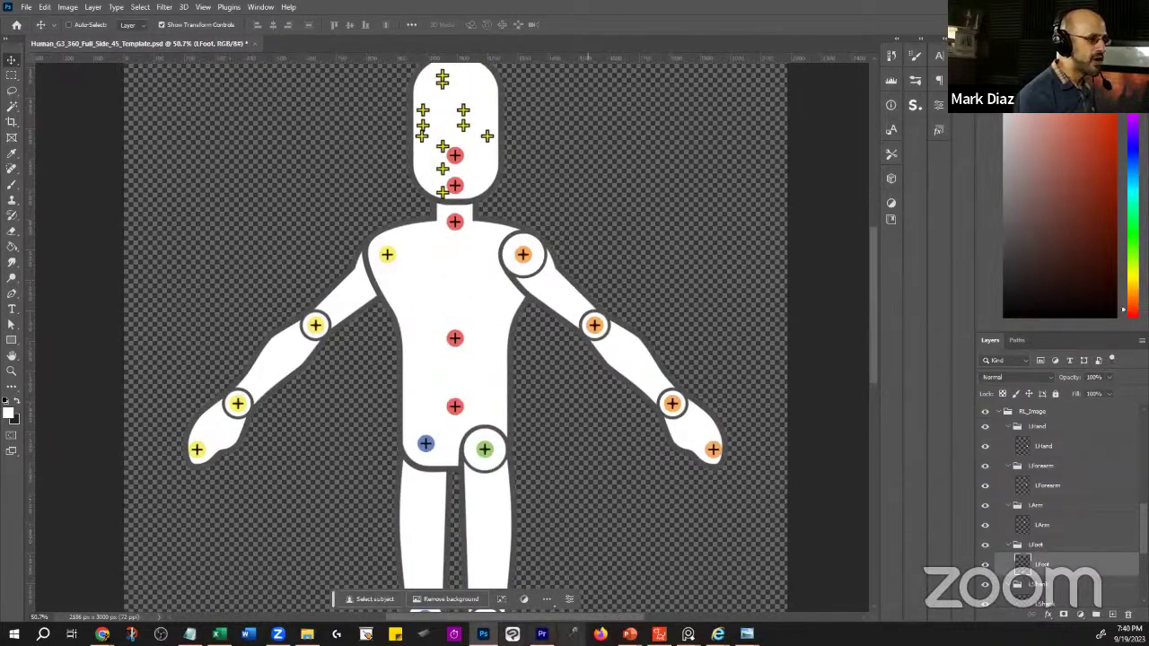
# - Switch to Premiere Pro and play the recorded process of extracting the character parts and fixing the feet
pyautogui.click(541, 633)
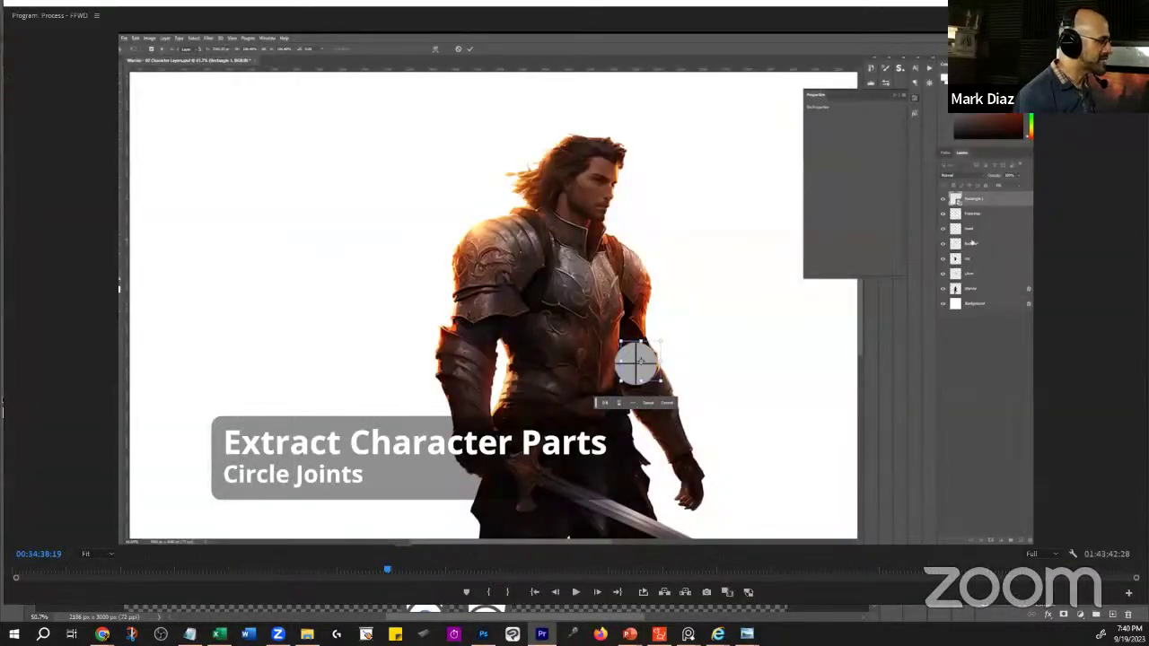
pyautogui.press('Up')
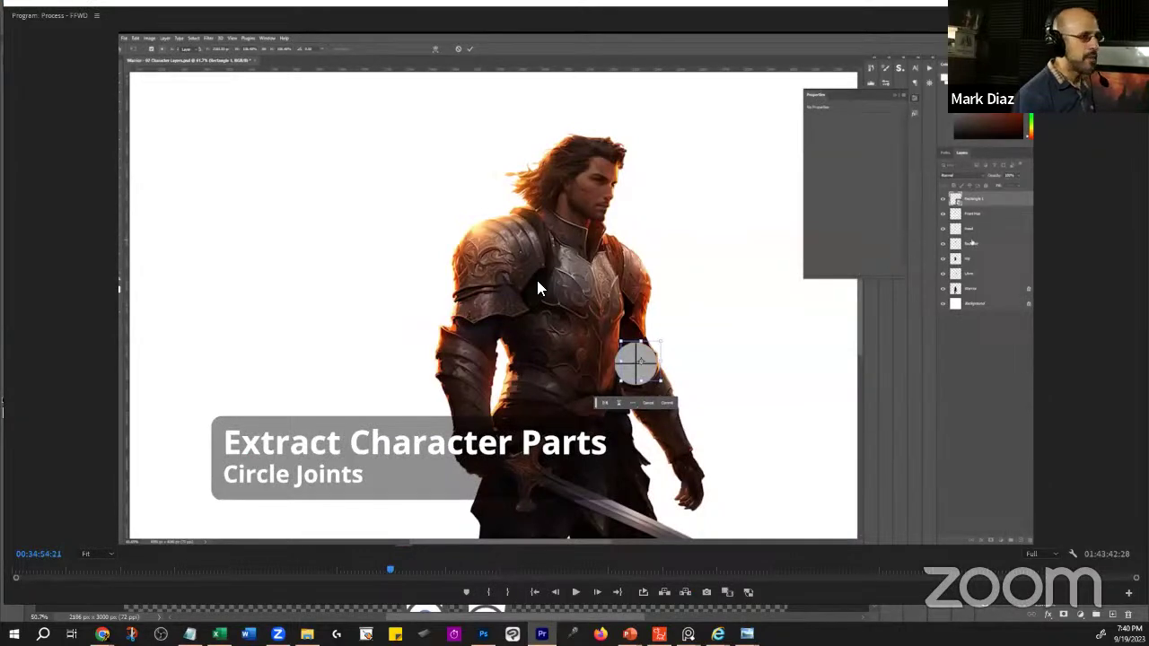
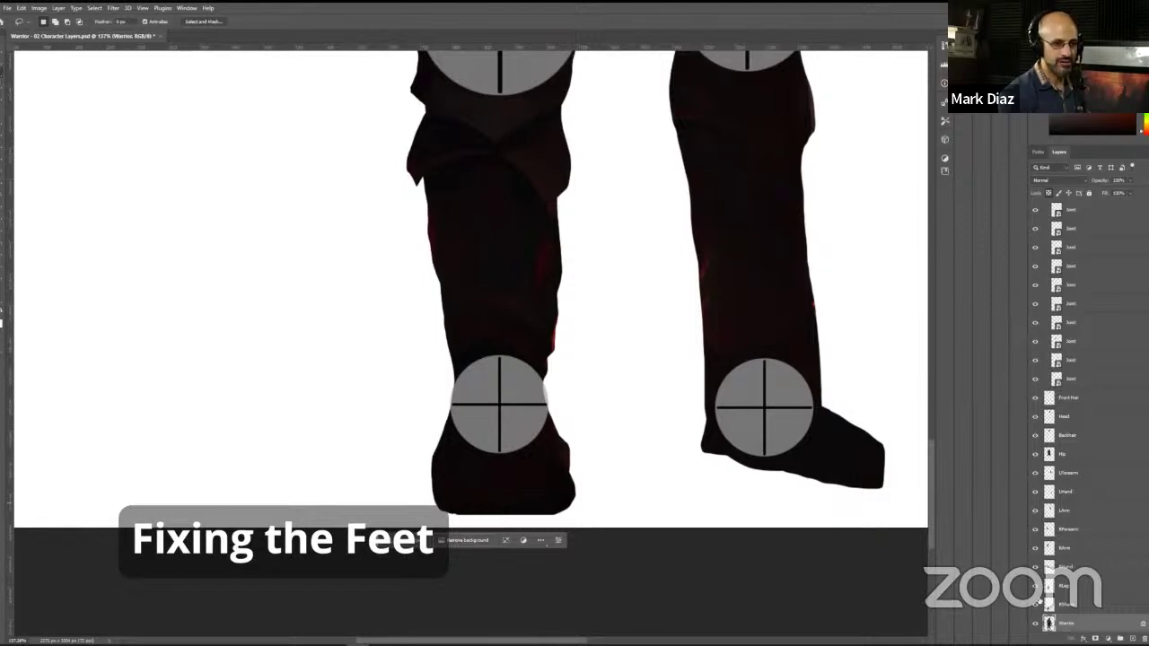
pyautogui.press('b')
pyautogui.moveTo(569, 477); pyautogui.dragTo(487, 458)
pyautogui.scroll(-5, 574, 448)
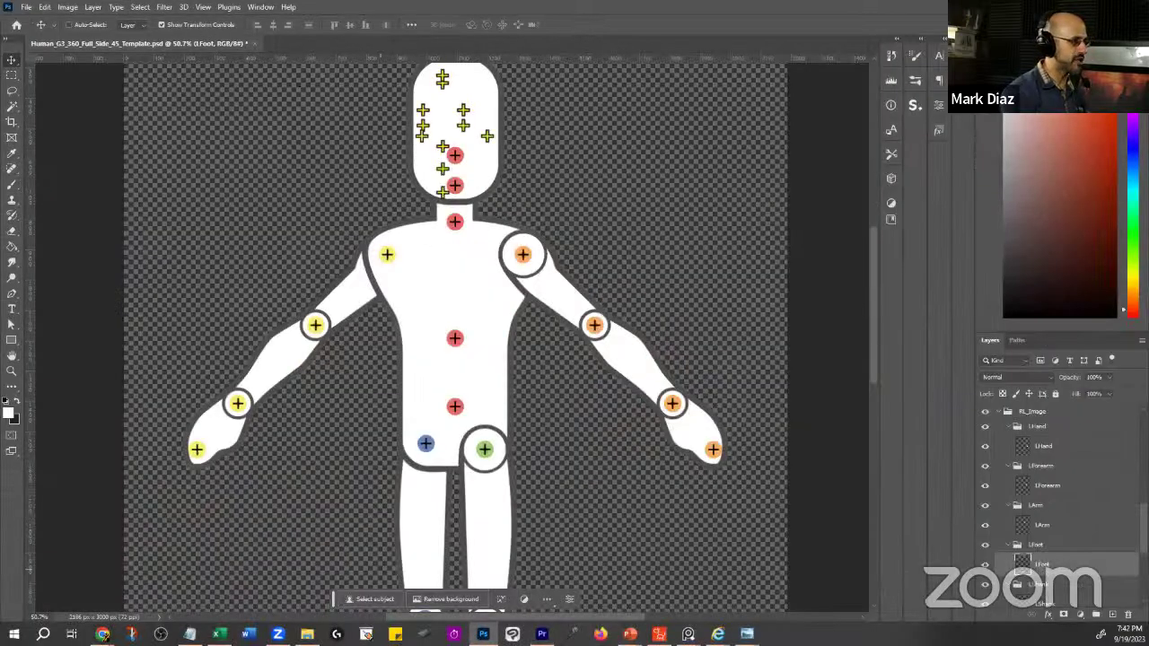
# - Open Warrior - 02 Character Layers.psd from the 03 PSD Files folder
pyautogui.click(307, 634)
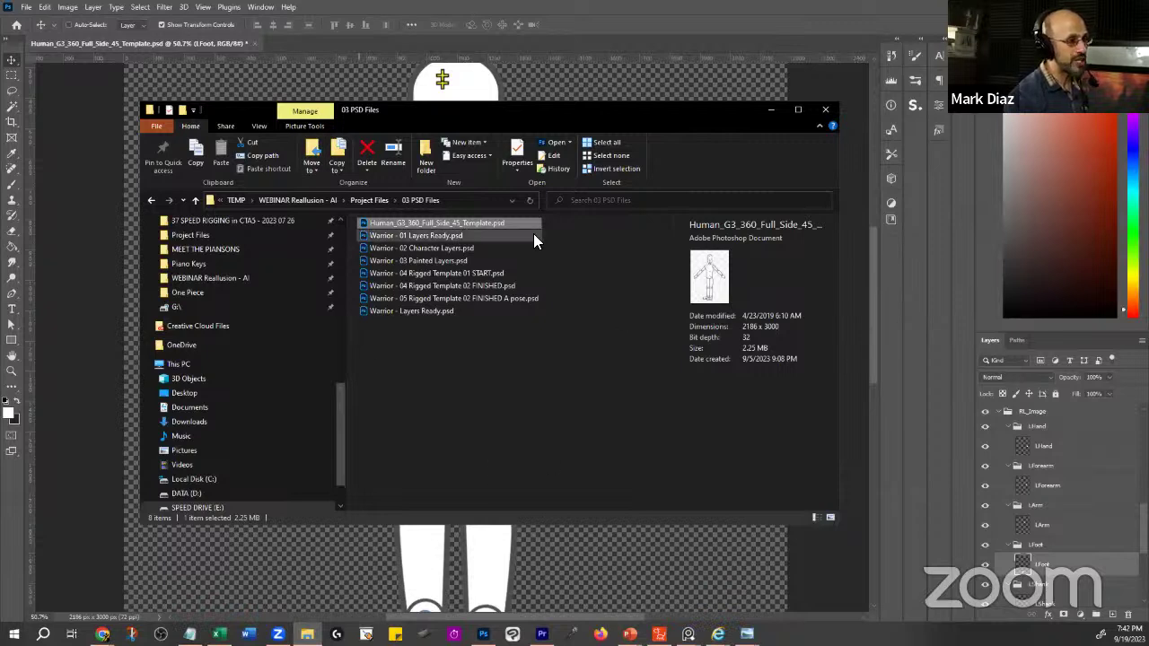
pyautogui.click(442, 261)
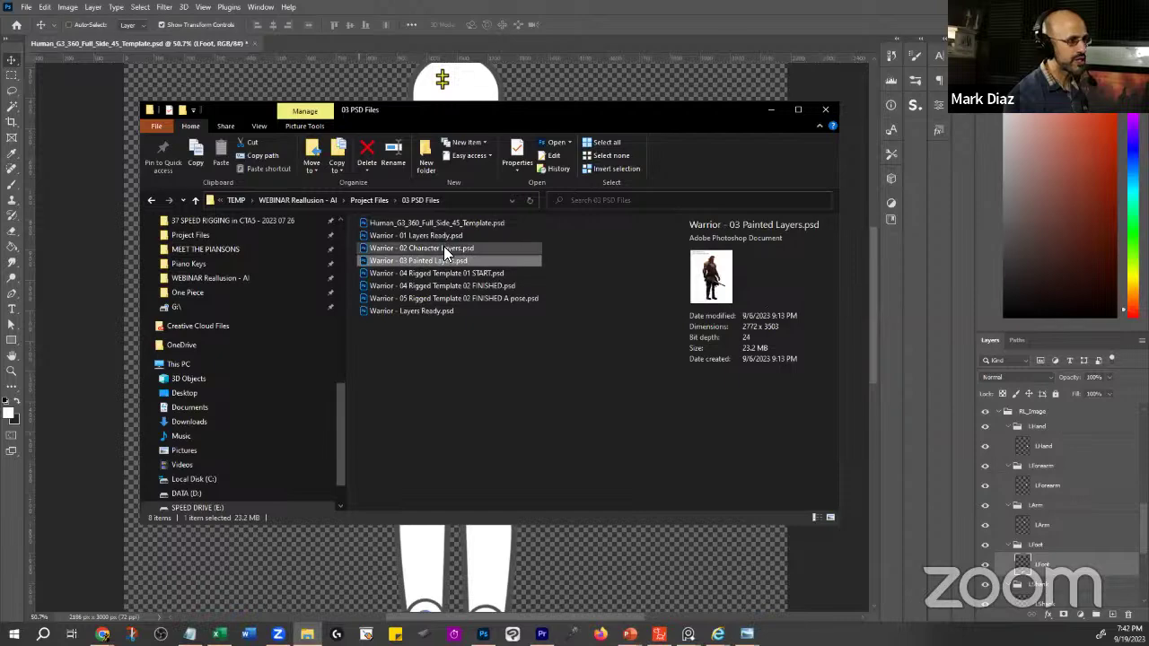
pyautogui.click(443, 247)
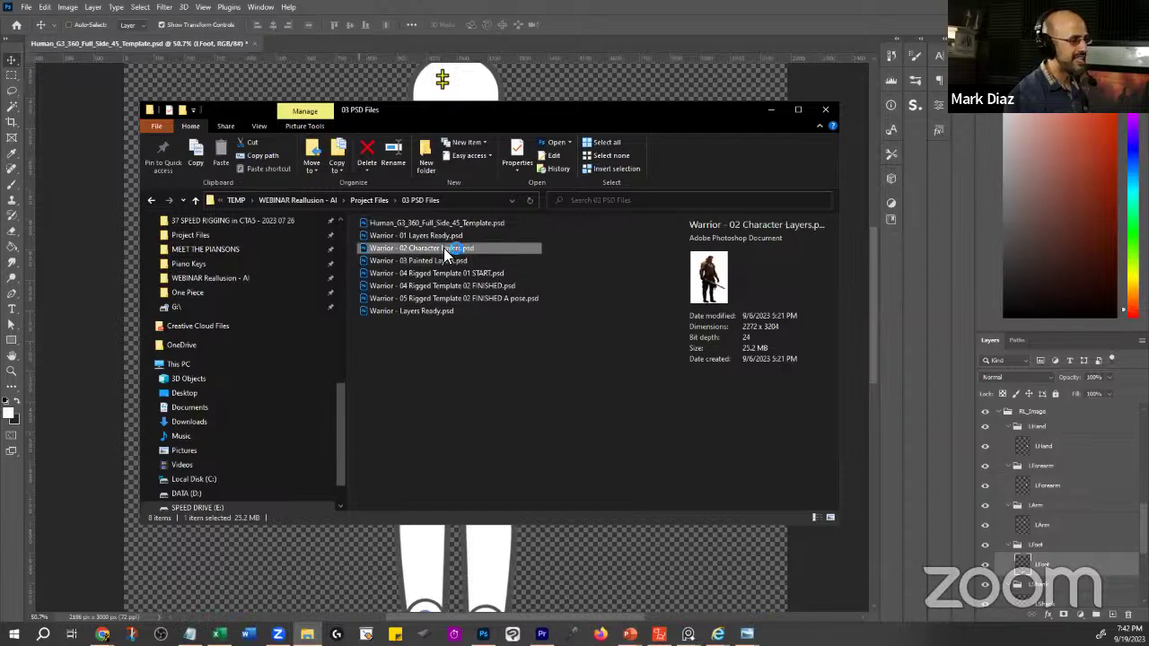
pyautogui.doubleClick(443, 247)
# - Try moving the warrior's LArm layer away from the torso, and undo the move
pyautogui.click(613, 259)
pyautogui.moveTo(449, 253); pyautogui.dragTo(619, 205)
pyautogui.click(440, 299)
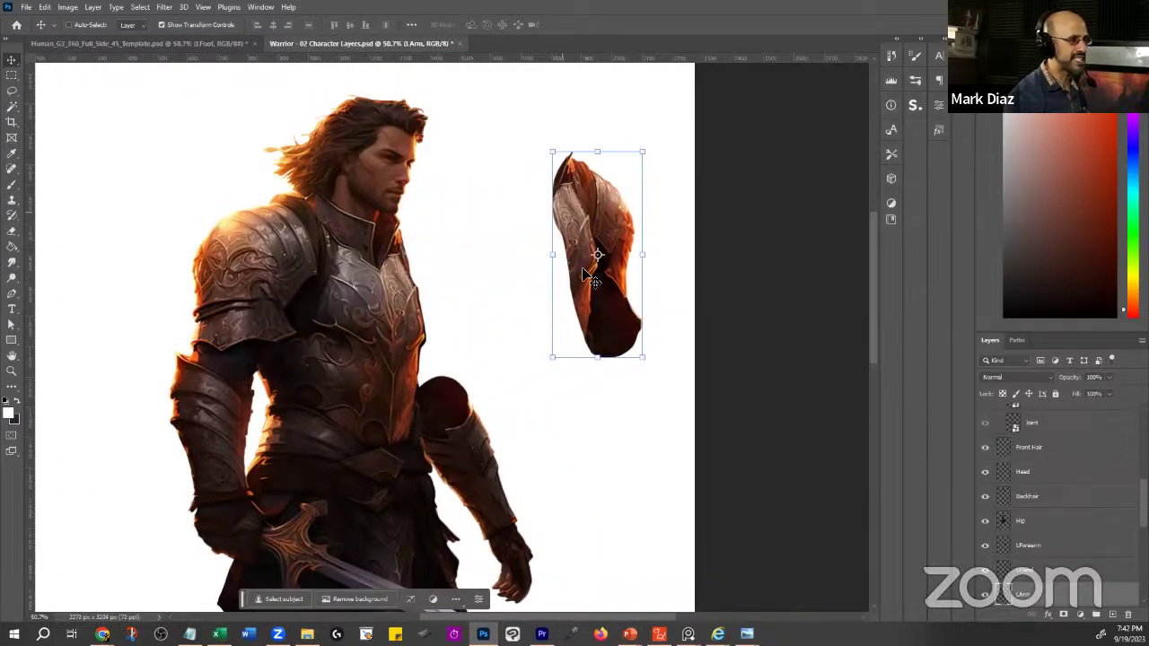
pyautogui.hotkey('ctrl', 'z')
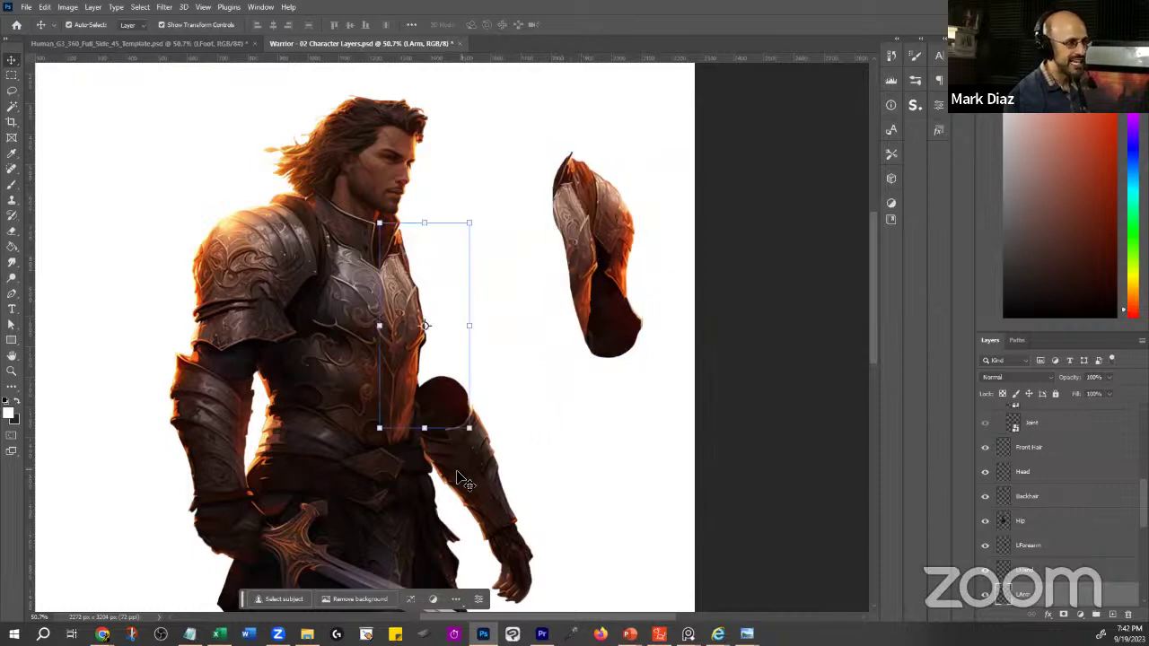
# - Try moving the warrior's LForearm layer out beside the body, and undo the move
pyautogui.keyDown('ctrl'); pyautogui.click(473, 461); pyautogui.keyUp('ctrl')
pyautogui.moveTo(473, 450); pyautogui.dragTo(590, 384)
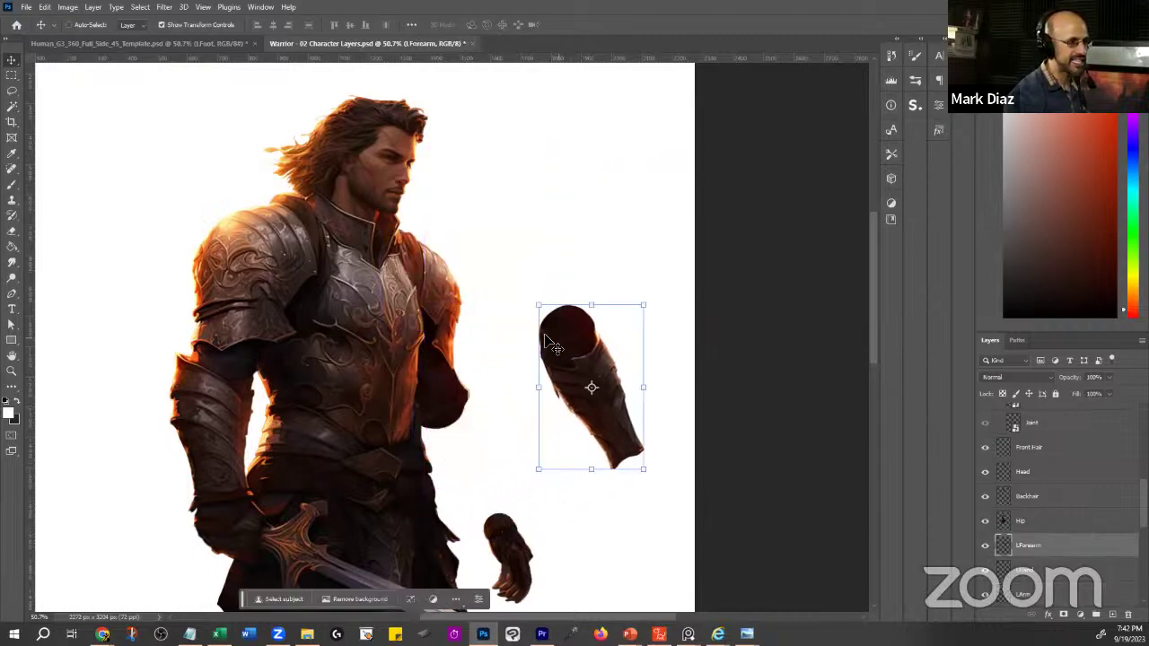
pyautogui.scroll(3, 590, 329)
pyautogui.hotkey('ctrl', 'z')
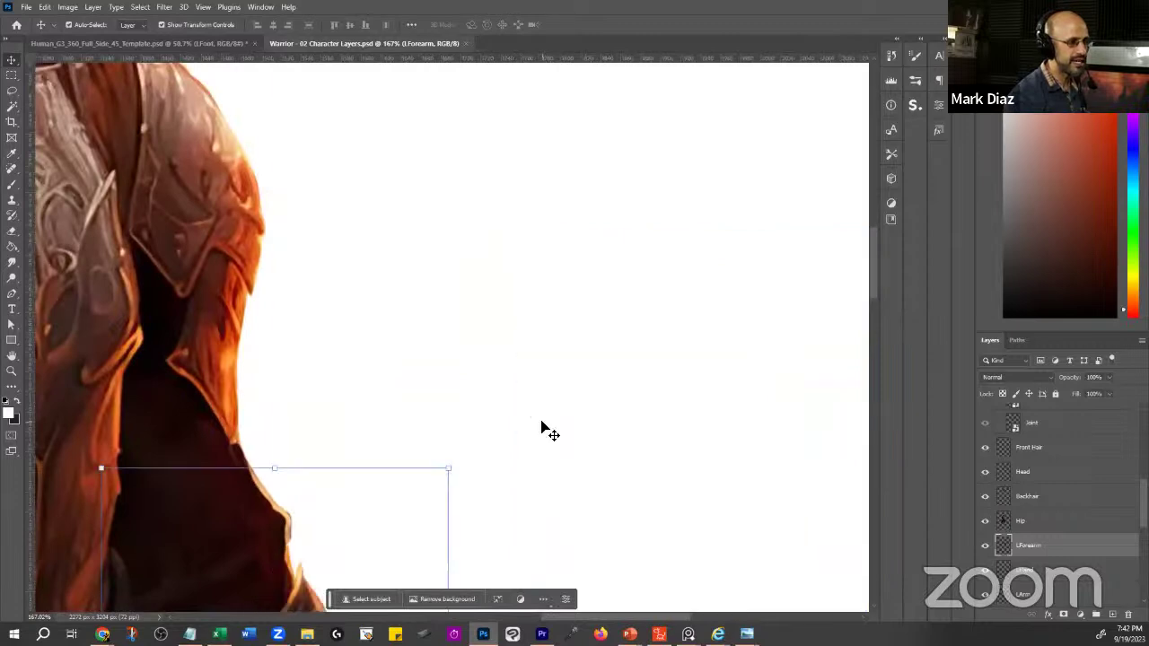
# - Set the LForearm transform's pivot at the elbow, try rotating the forearm around it, and undo the rotation
pyautogui.scroll(-3, 430, 454)
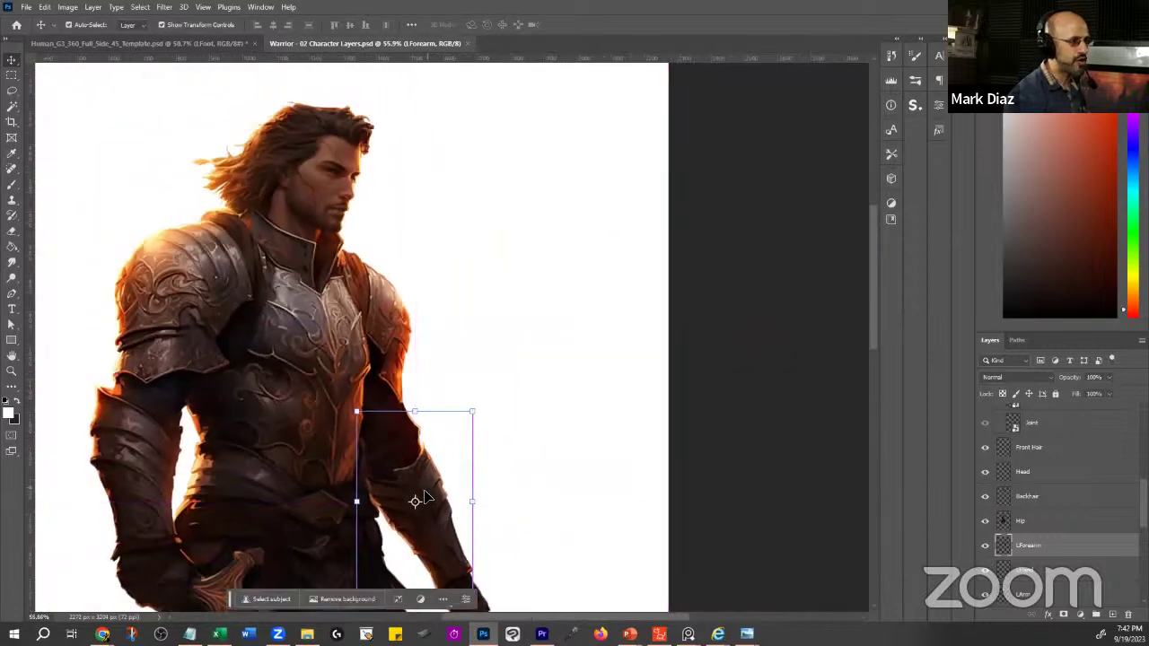
pyautogui.moveTo(415, 501); pyautogui.dragTo(385, 440)
pyautogui.moveTo(500, 528); pyautogui.dragTo(475, 297)
pyautogui.hotkey('ctrl', 'z')
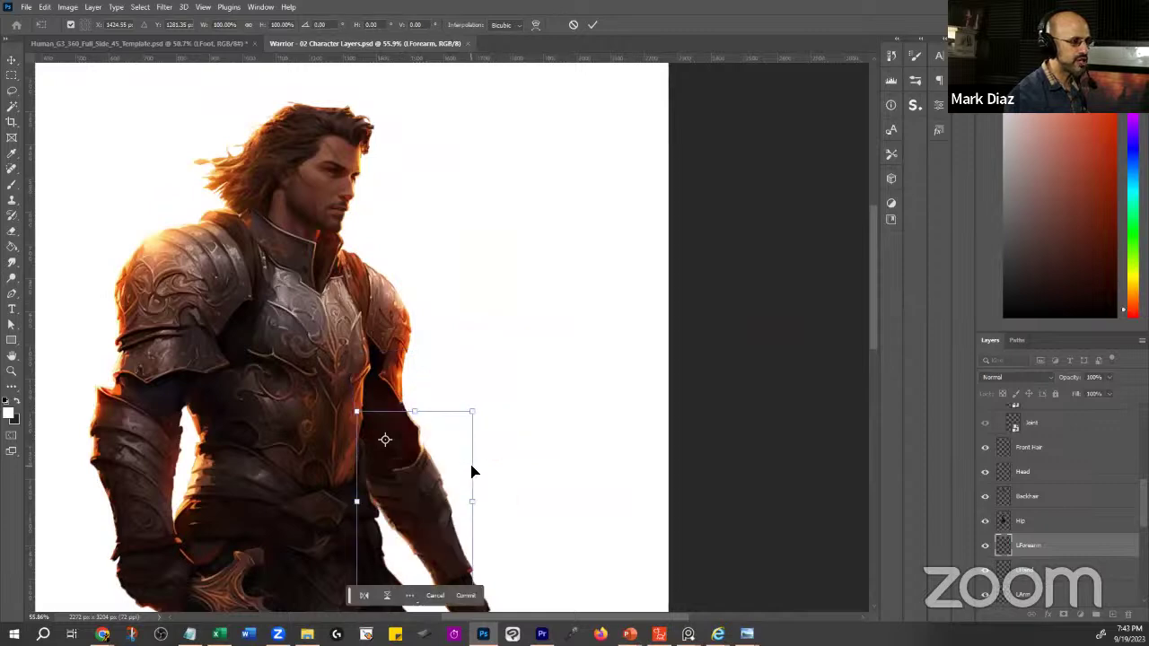
# - Toggle the Joints group's visibility on and off to check the joint circles
pyautogui.scroll(5, 1047, 437)
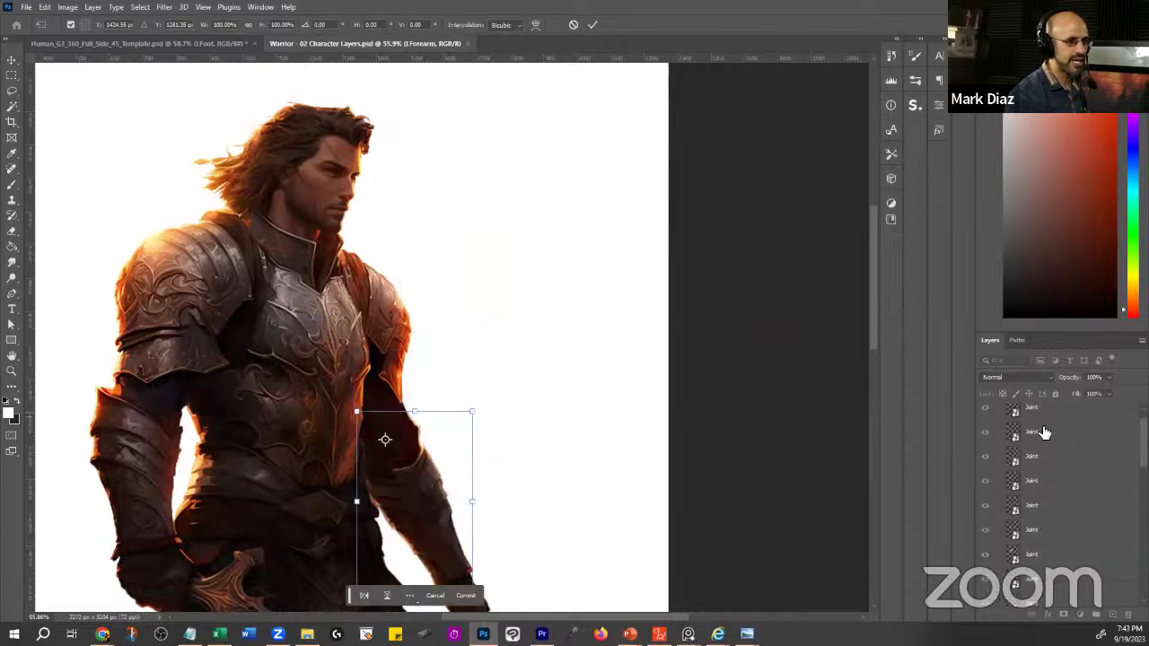
pyautogui.click(984, 412)
pyautogui.click(984, 412)
# - Try moving the warrior's right forearm piece away from the body, and undo the move
pyautogui.moveTo(578, 414); pyautogui.dragTo(528, 418)
pyautogui.moveTo(436, 313); pyautogui.dragTo(314, 297)
pyautogui.moveTo(310, 298); pyautogui.dragTo(342, 303)
pyautogui.moveTo(285, 391); pyautogui.dragTo(276, 279)
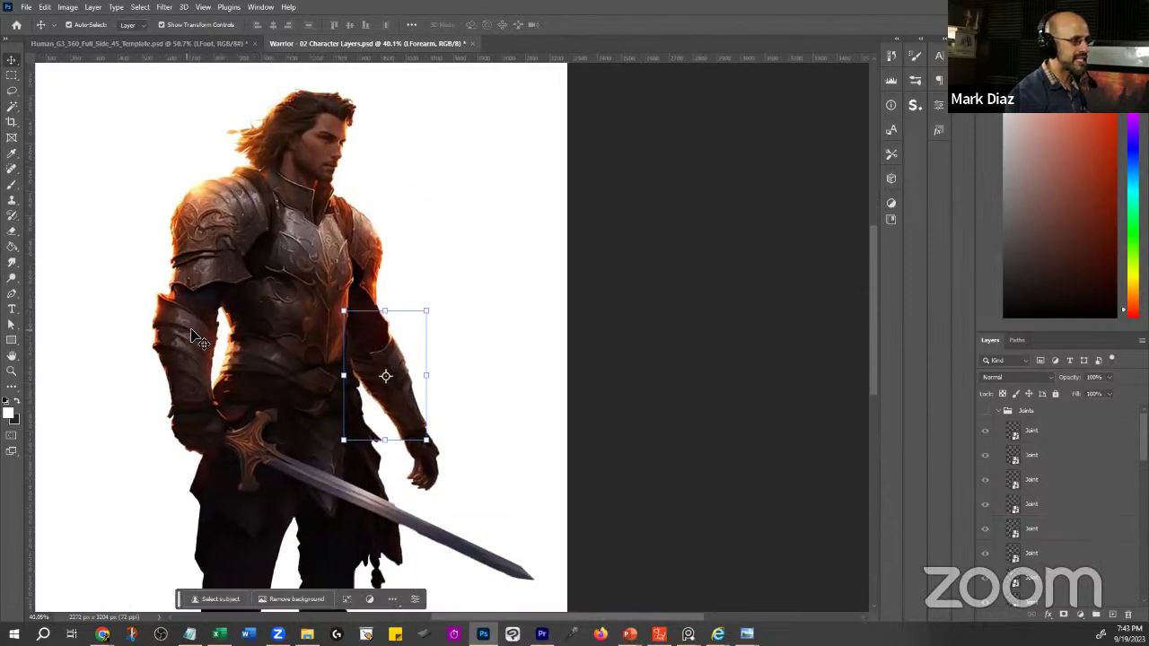
pyautogui.keyDown('ctrl'); pyautogui.click(191, 333); pyautogui.keyUp('ctrl')
pyautogui.moveTo(176, 349); pyautogui.dragTo(64, 292)
pyautogui.hotkey('ctrl', 'z')
# - Select the Hip layer, and move the RThigh piece out to the empty area beside the warrior's legs
pyautogui.keyDown('ctrl'); pyautogui.click(305, 399); pyautogui.keyUp('ctrl')
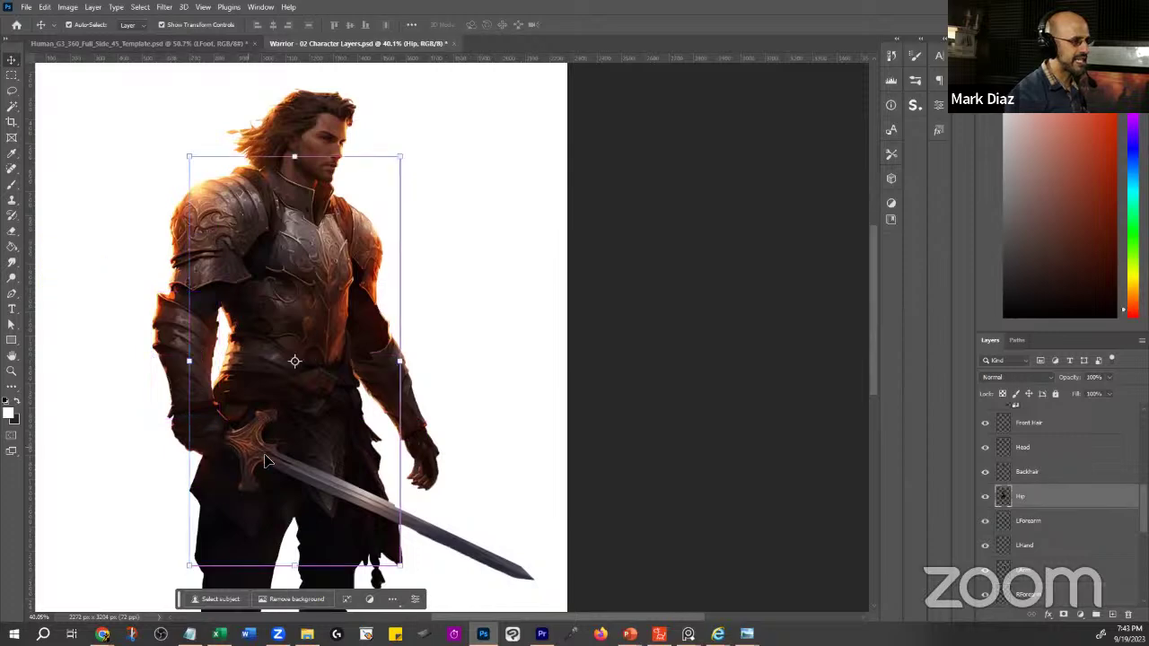
pyautogui.keyDown('ctrl'); pyautogui.click(550, 508); pyautogui.keyUp('ctrl')
pyautogui.click(478, 560)
pyautogui.moveTo(478, 542)
pyautogui.mouseDown()
pyautogui.moveTo(456, 389)
pyautogui.moveTo(584, 418)
pyautogui.moveTo(478, 544)
pyautogui.mouseUp()
pyautogui.moveTo(305, 439); pyautogui.dragTo(271, 432)
pyautogui.moveTo(271, 432); pyautogui.dragTo(271, 300)
pyautogui.click(255, 400)
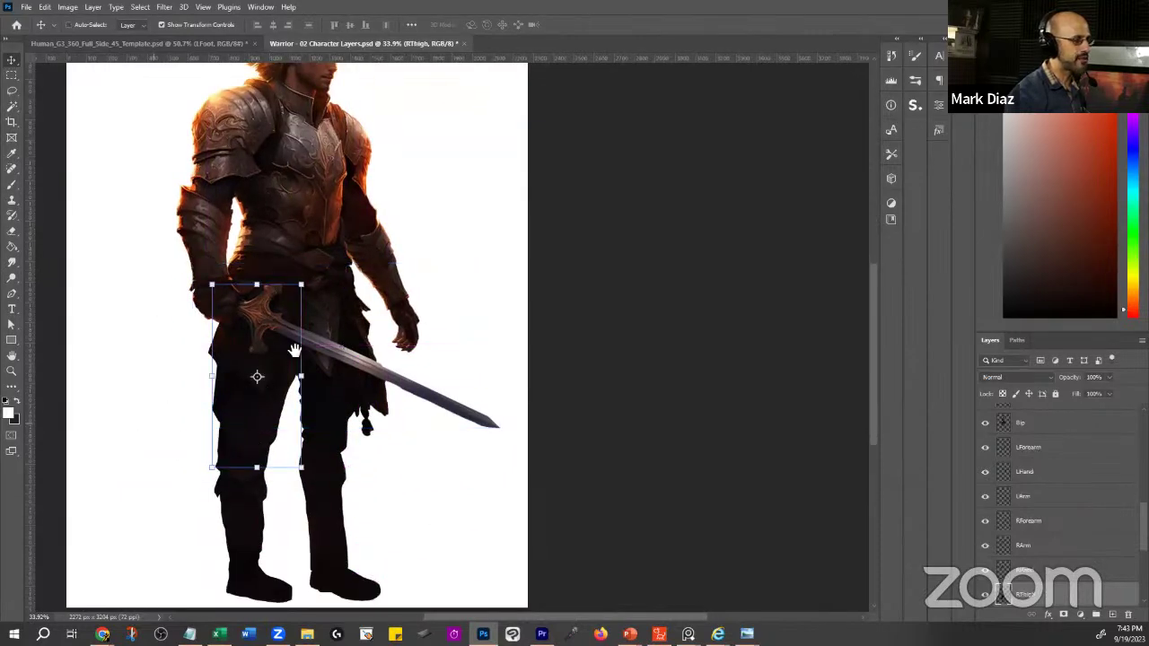
pyautogui.moveTo(282, 357); pyautogui.dragTo(433, 270)
pyautogui.moveTo(398, 235); pyautogui.dragTo(272, 299)
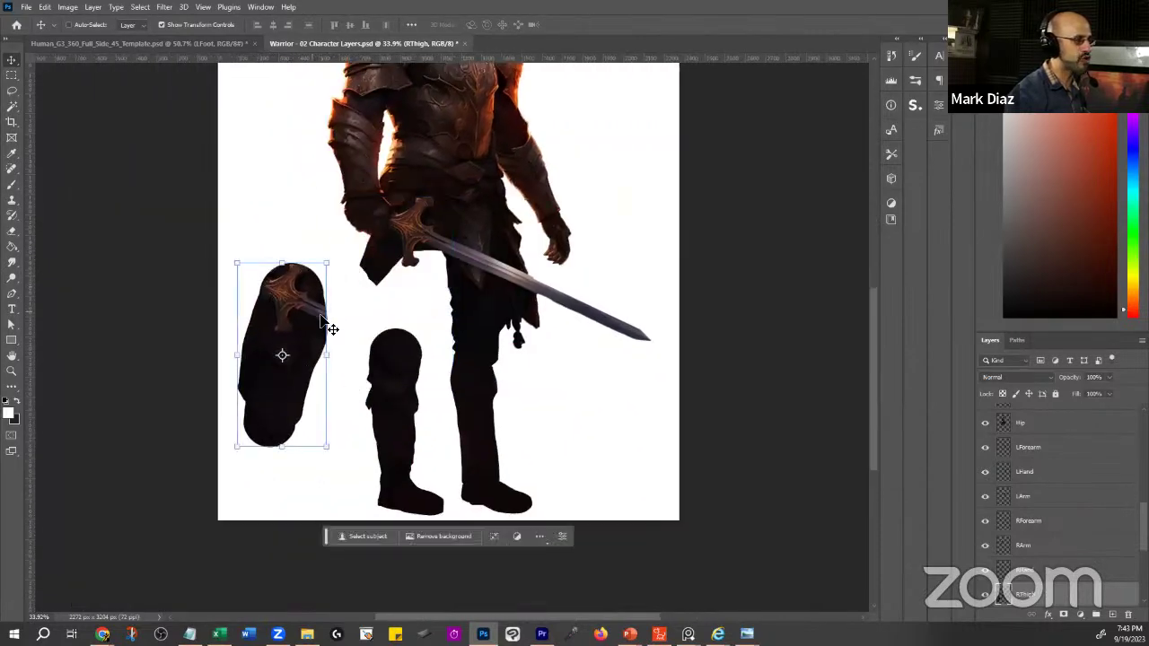
# - Undo the RThigh move, and try moving the Hip torso piece away from the arms and head, undoing that too
pyautogui.hotkey('ctrl', 'z')
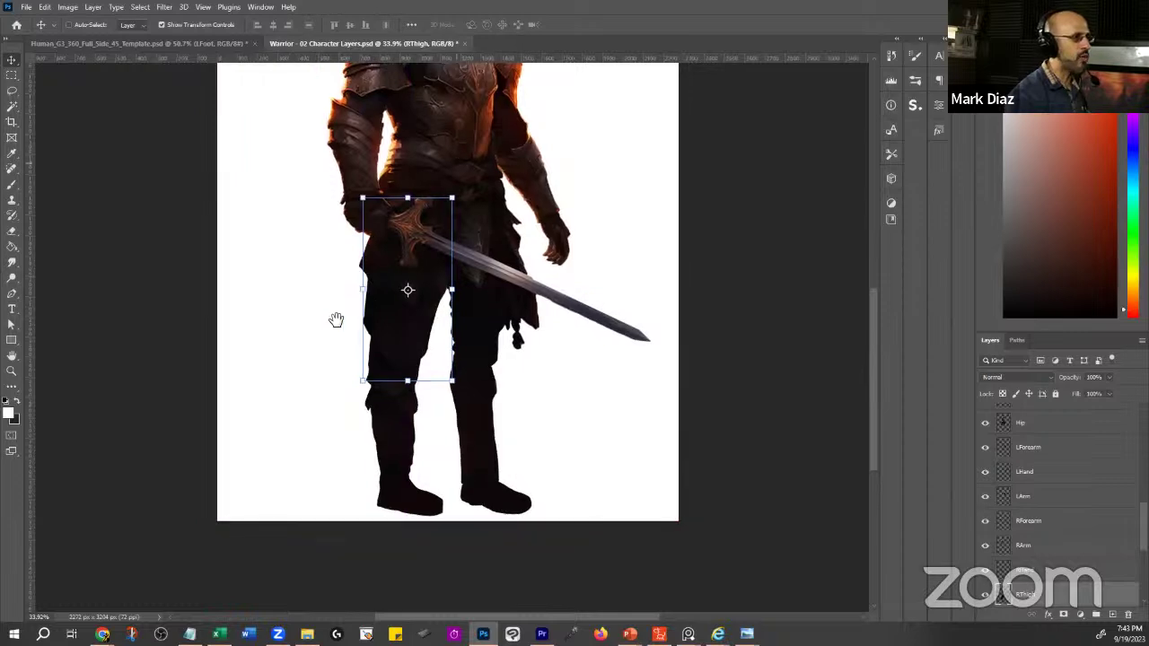
pyautogui.moveTo(450, 82); pyautogui.dragTo(320, 250)
pyautogui.keyDown('ctrl'); pyautogui.click(346, 245); pyautogui.keyUp('ctrl')
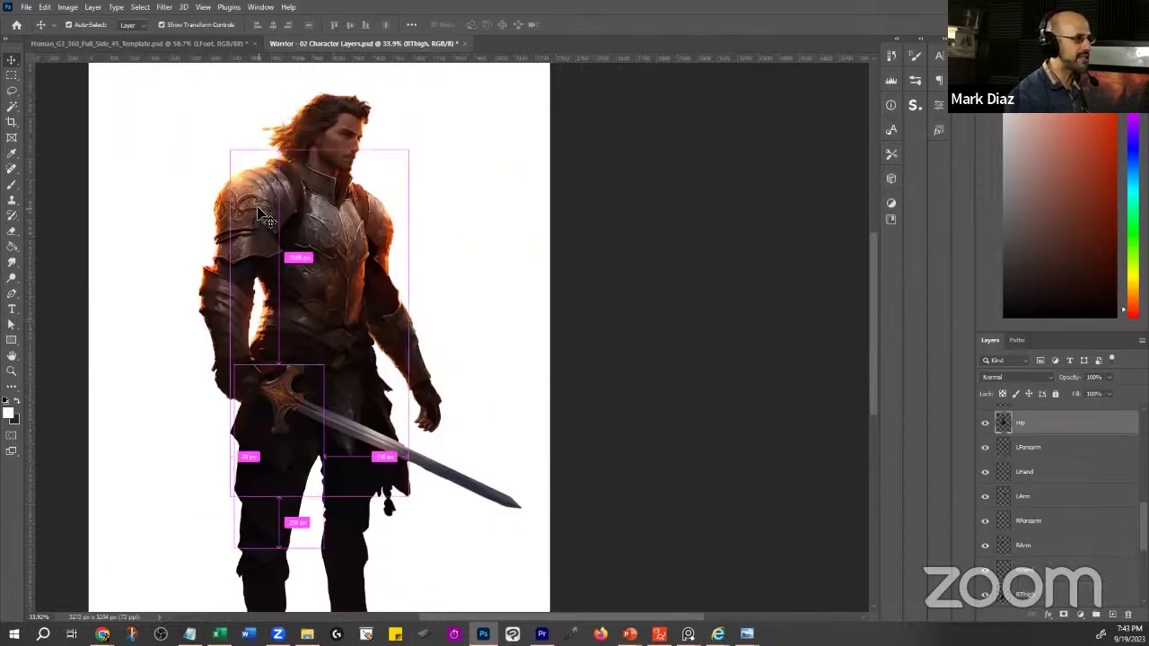
pyautogui.moveTo(350, 244); pyautogui.dragTo(334, 296)
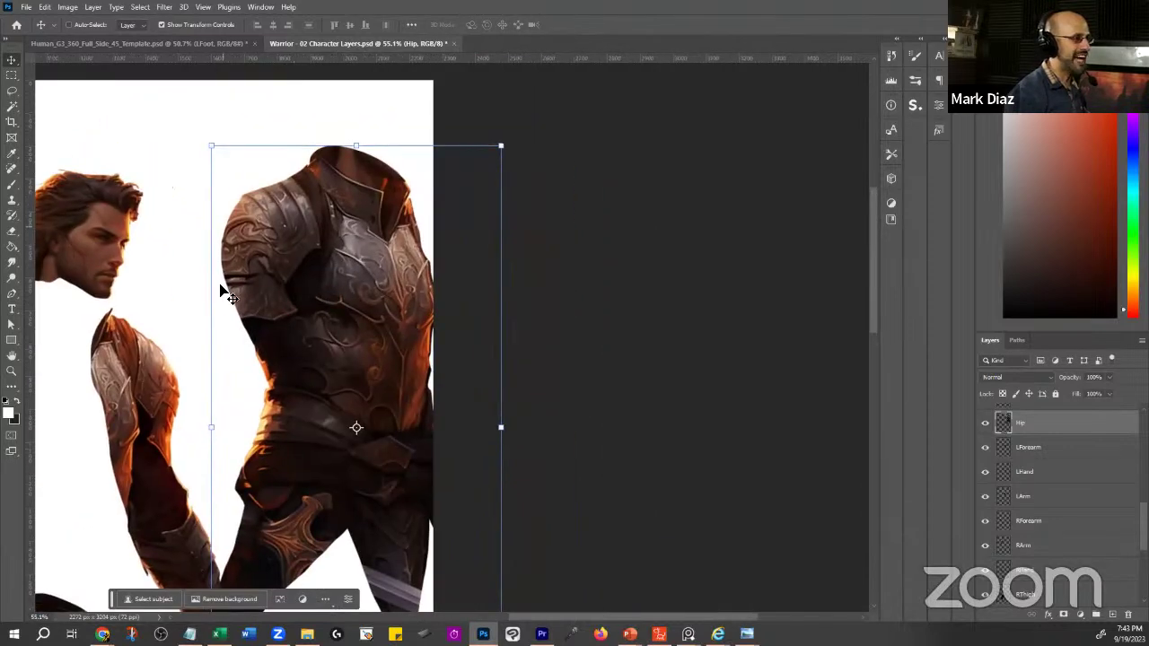
pyautogui.moveTo(161, 362); pyautogui.dragTo(448, 321)
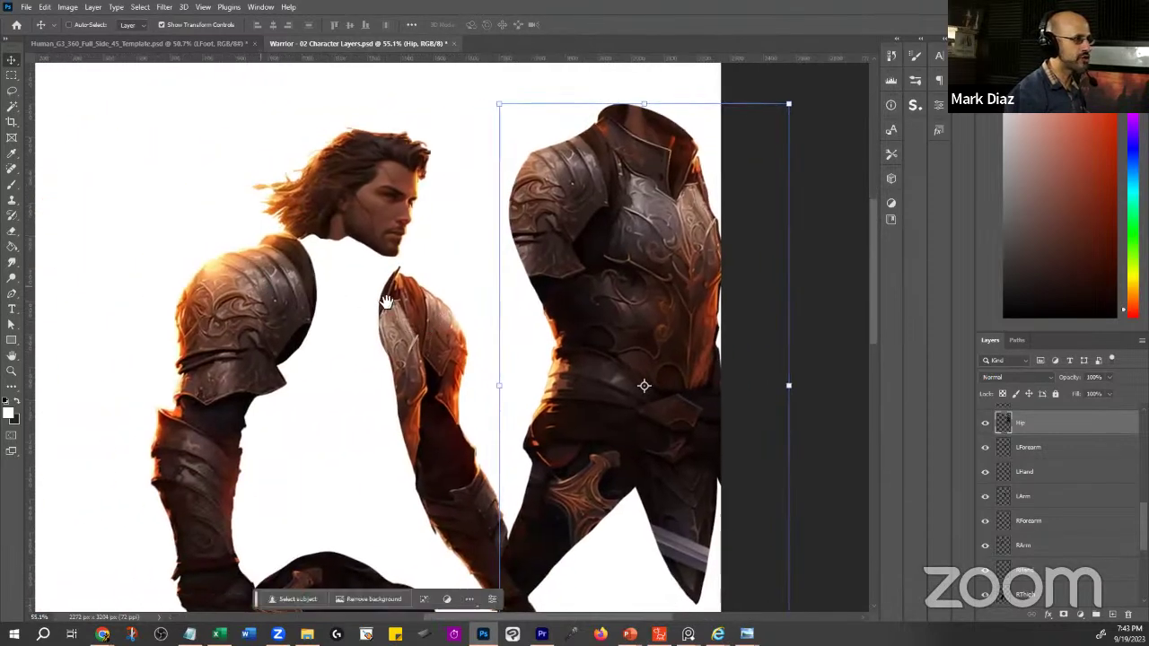
pyautogui.moveTo(486, 260); pyautogui.dragTo(456, 260)
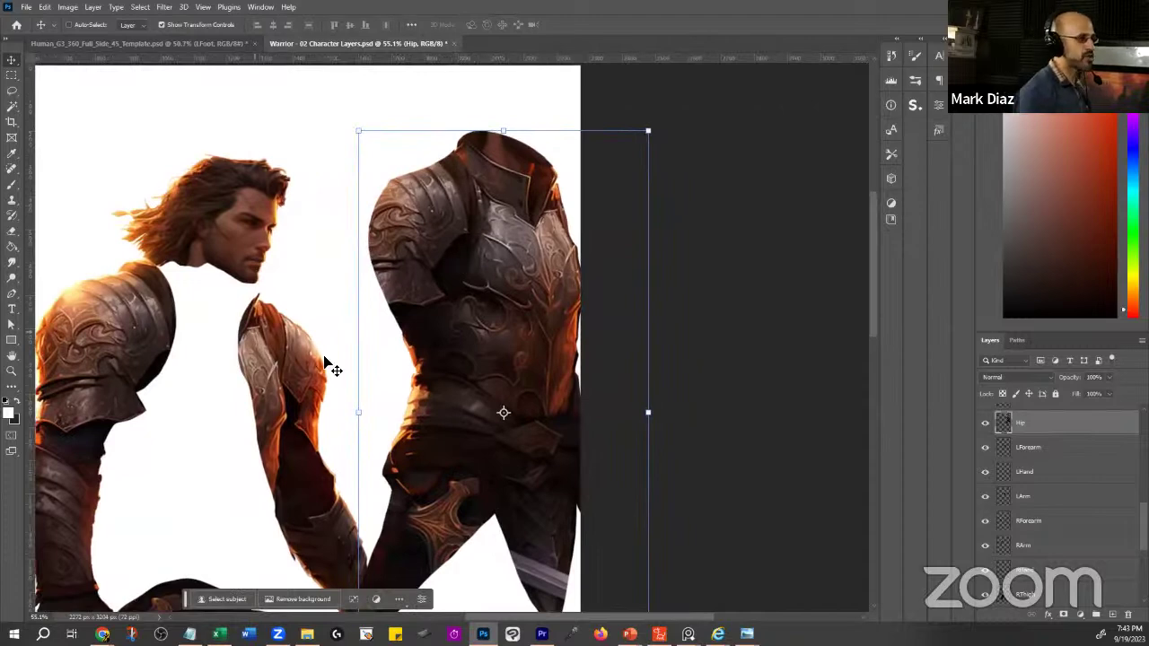
pyautogui.hotkey('ctrl', 'z')
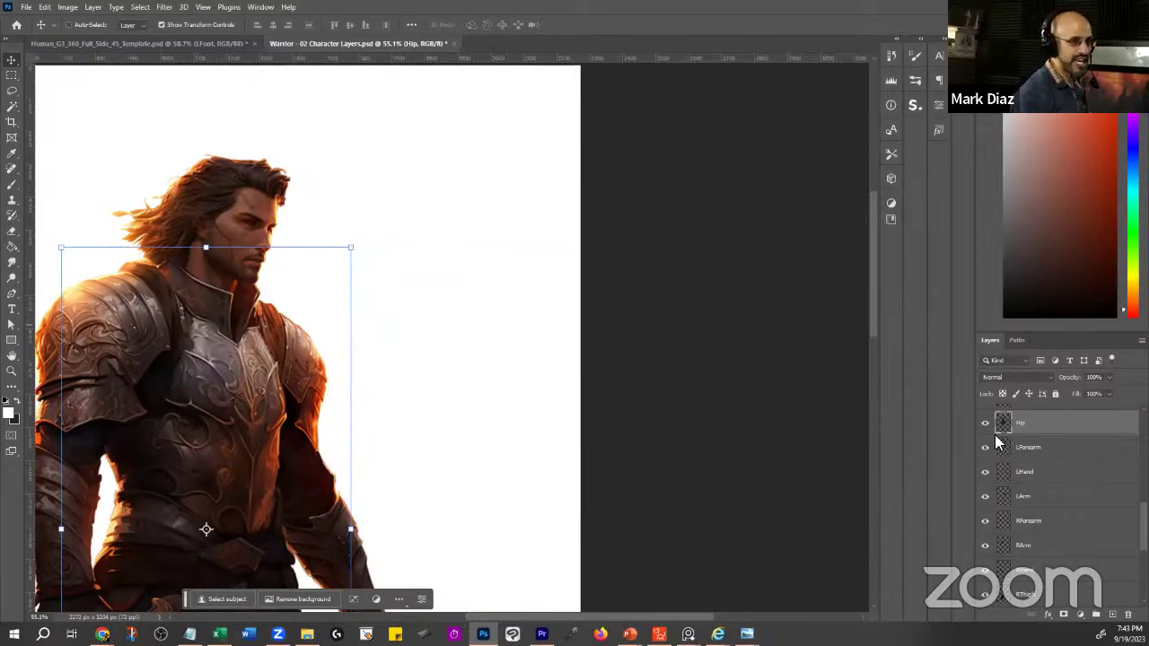
# - Isolate the Hip layer and the LForearm layer one at a time to inspect each piece, restoring all layers after each
pyautogui.scroll(1, 1062, 467)
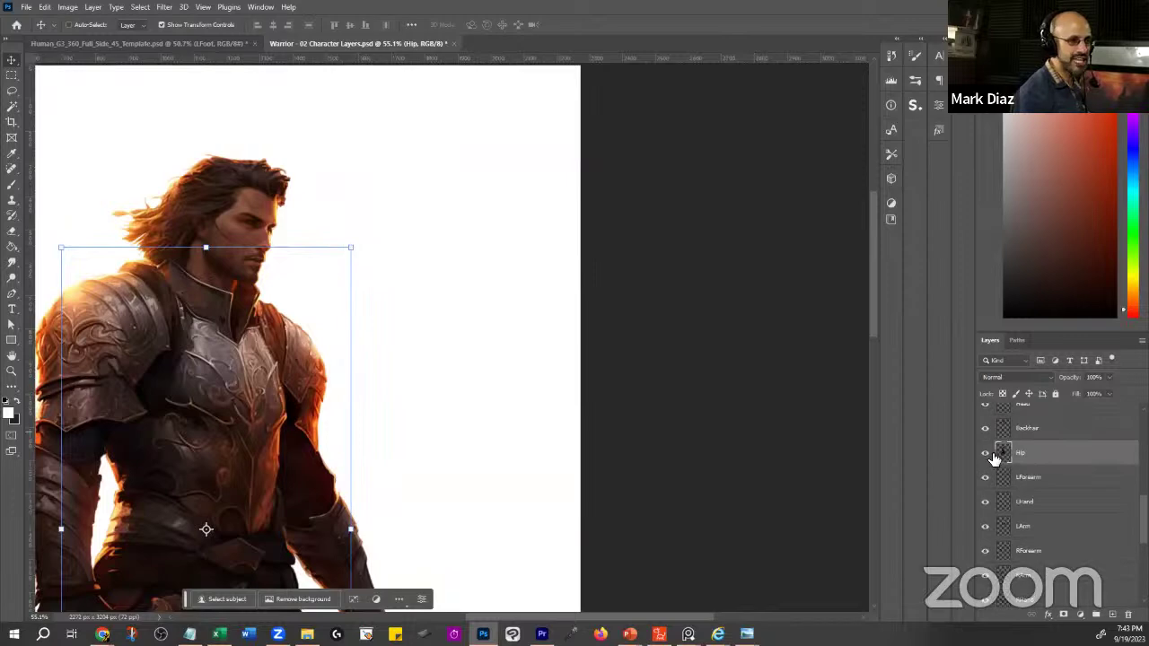
pyautogui.keyDown('alt'); pyautogui.click(984, 453); pyautogui.keyUp('alt')
pyautogui.moveTo(308, 454); pyautogui.dragTo(493, 317)
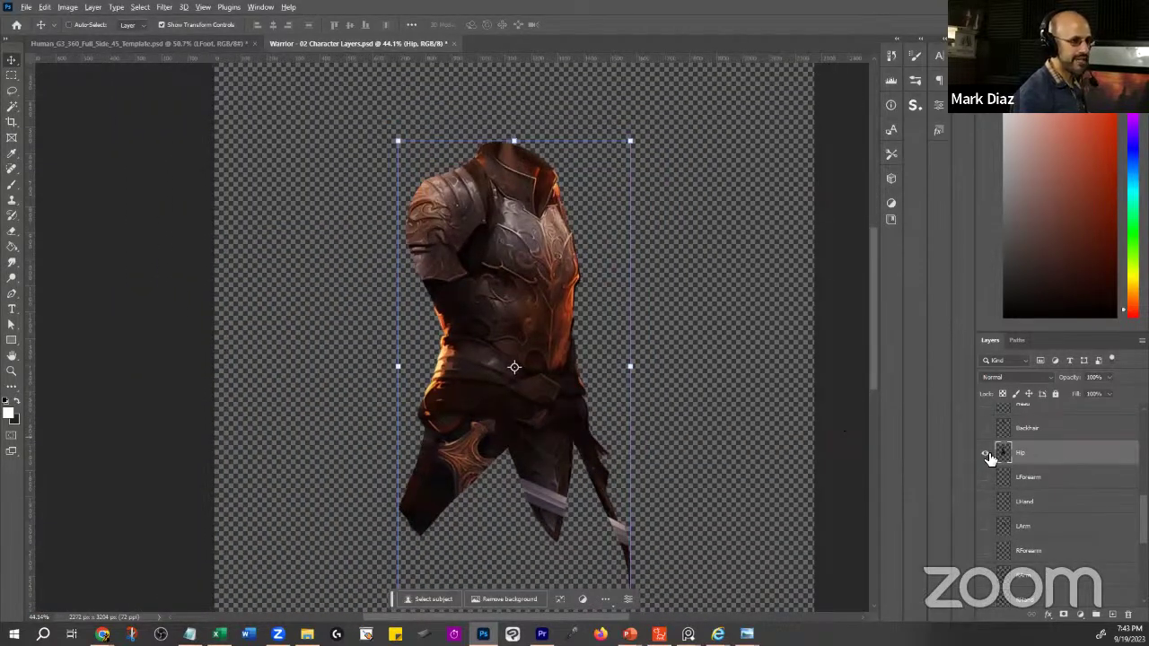
pyautogui.keyDown('alt'); pyautogui.click(985, 454); pyautogui.keyUp('alt')
pyautogui.keyDown('alt'); pyautogui.click(984, 478); pyautogui.keyUp('alt')
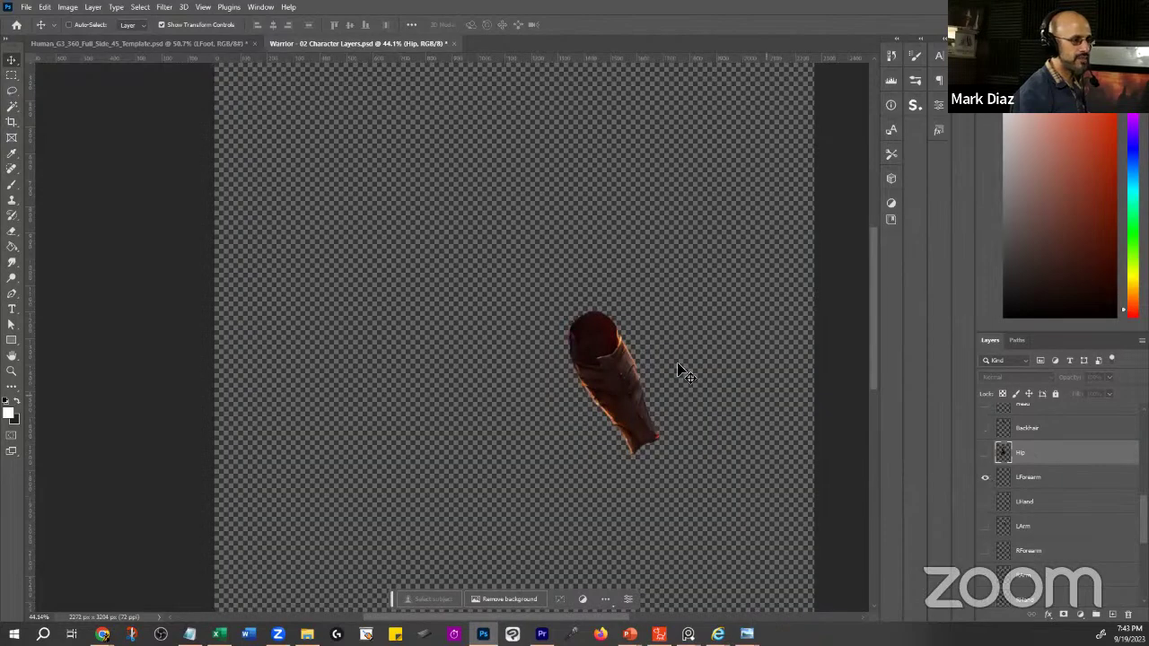
pyautogui.keyDown('alt'); pyautogui.click(985, 483); pyautogui.keyUp('alt')
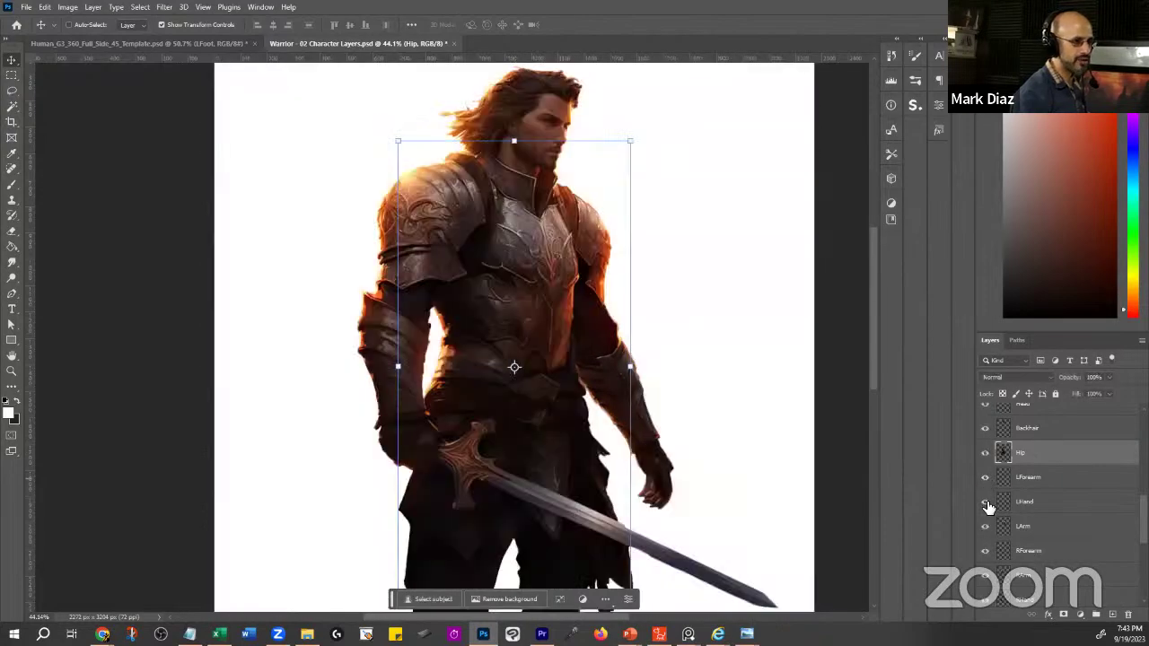
# - Isolate the LHand layer to inspect the hand piece, and restore the visibility of all layers
pyautogui.keyDown('alt'); pyautogui.click(986, 505); pyautogui.keyUp('alt')
pyautogui.keyDown('alt'); pyautogui.click(986, 505); pyautogui.keyUp('alt')
pyautogui.keyDown('alt'); pyautogui.click(986, 505); pyautogui.keyUp('alt')
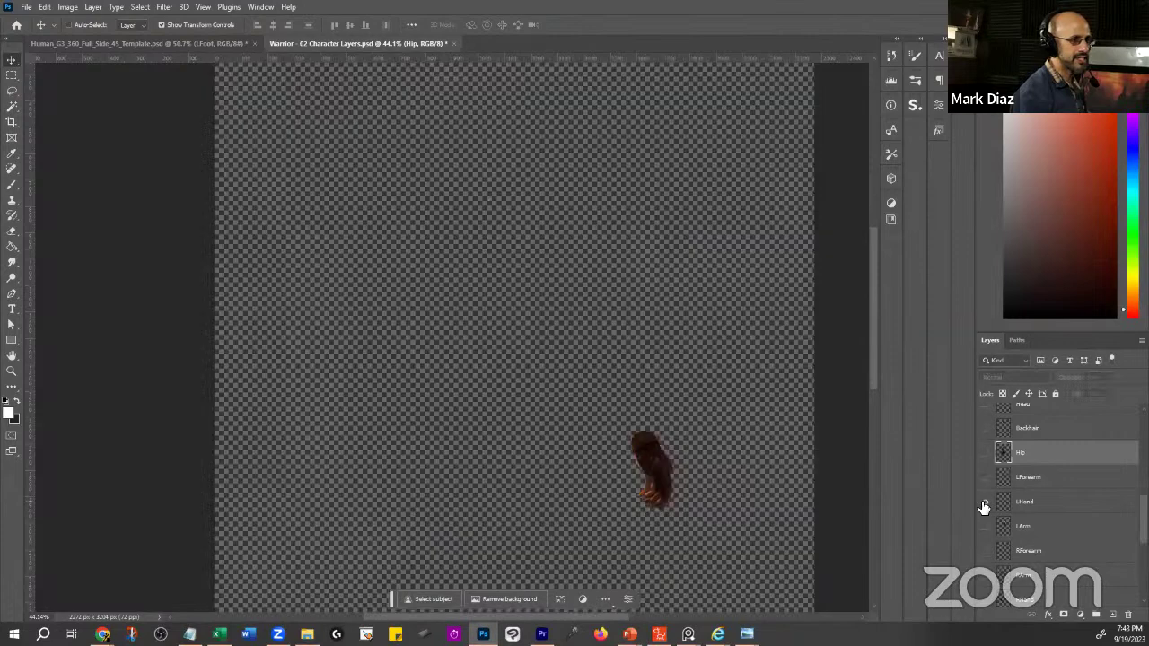
pyautogui.keyDown('alt'); pyautogui.click(985, 506); pyautogui.keyUp('alt')
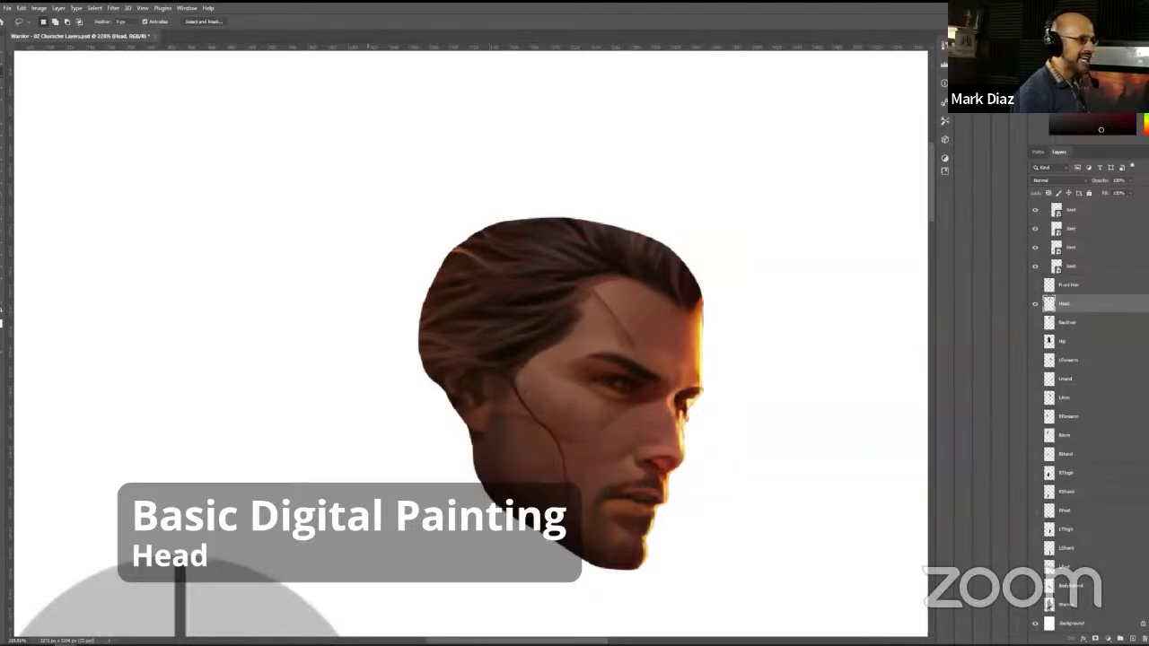
# - Paint over the stray hair and dark lines across the face on the Head layer with the Brush tool
pyautogui.press('b')
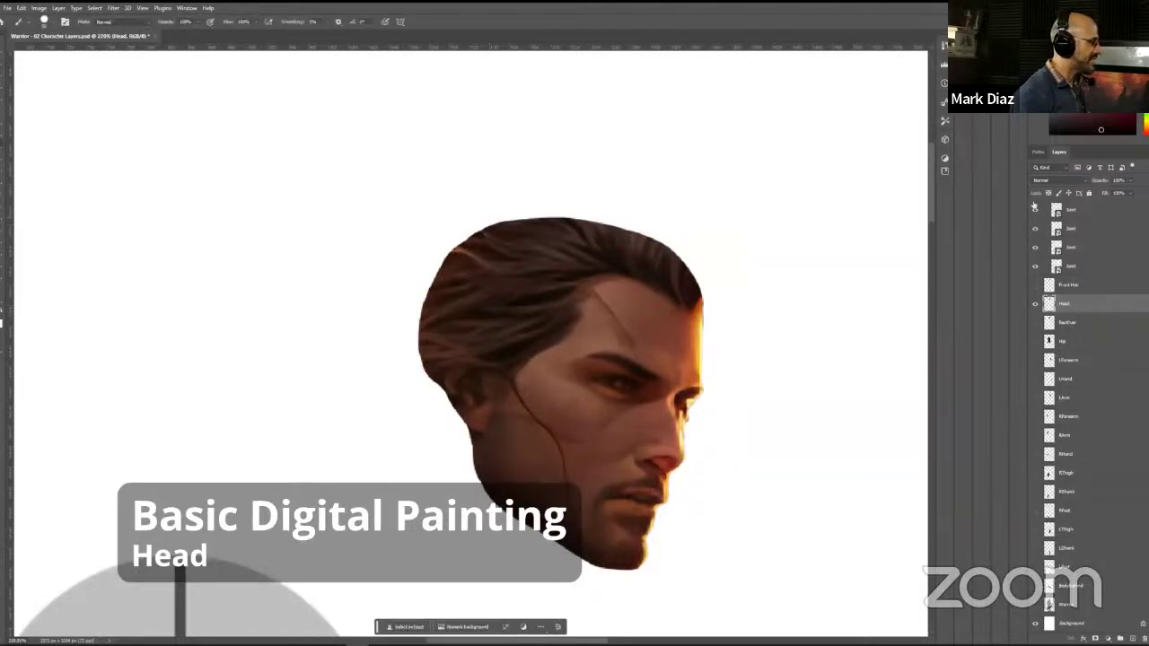
pyautogui.rightClick(674, 317)
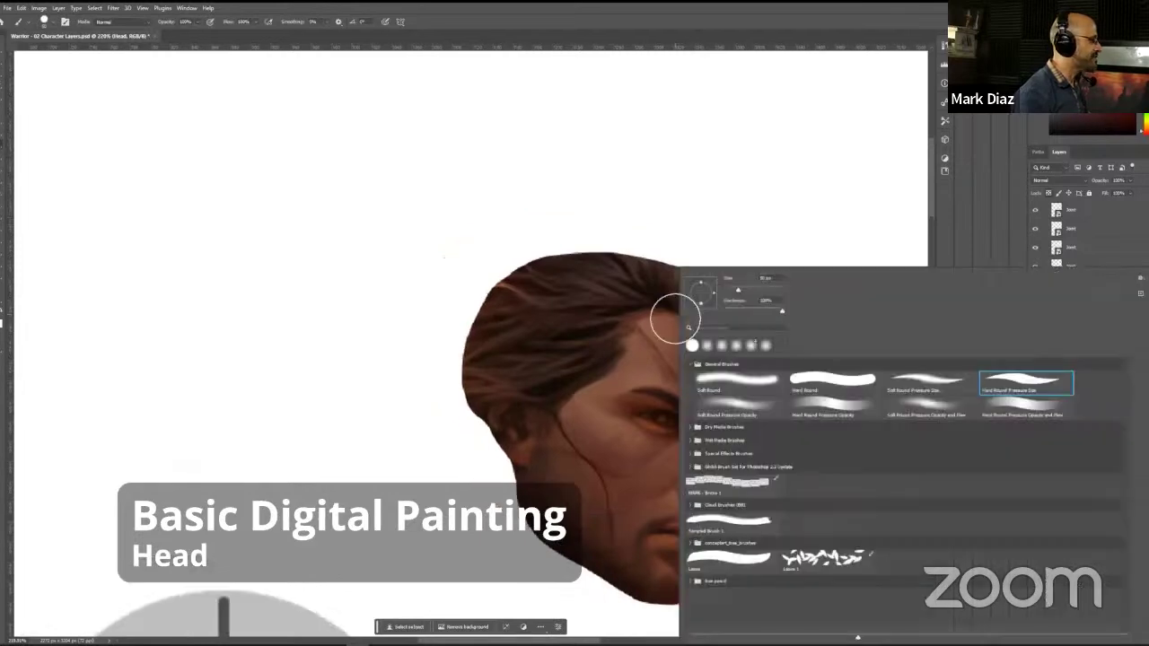
pyautogui.press('Escape')
pyautogui.moveTo(751, 341)
pyautogui.mouseDown()
pyautogui.moveTo(601, 285)
pyautogui.moveTo(544, 334)
pyautogui.moveTo(600, 368)
pyautogui.moveTo(468, 377)
pyautogui.moveTo(560, 417)
pyautogui.moveTo(484, 383)
pyautogui.moveTo(529, 442)
pyautogui.moveTo(484, 390)
pyautogui.mouseUp()
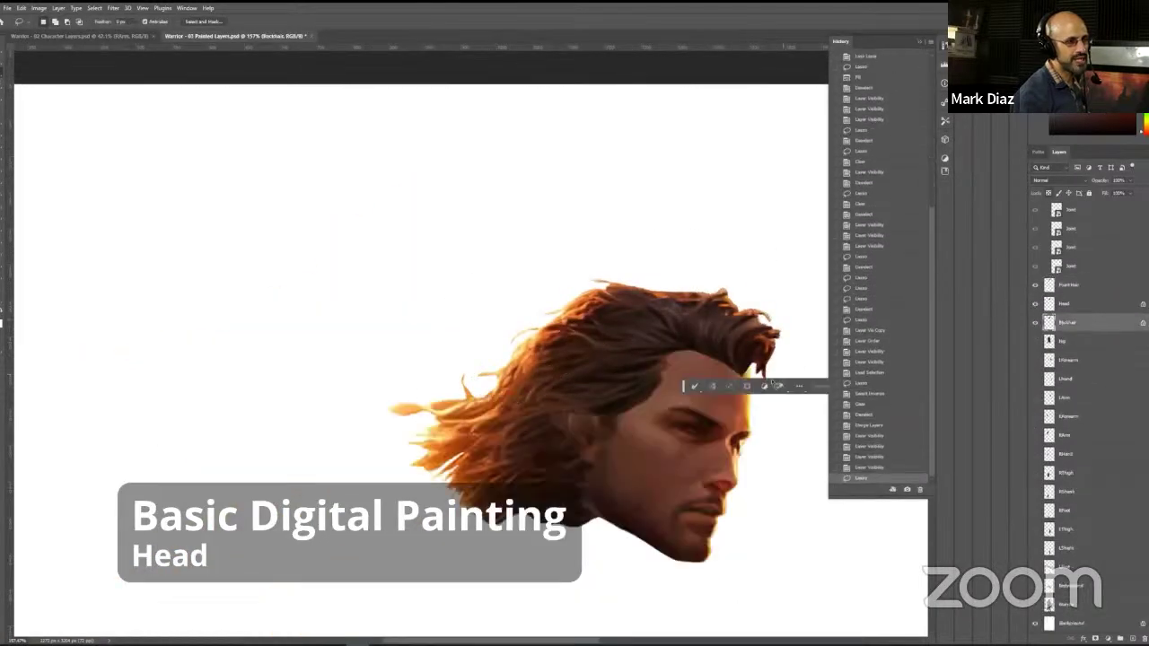
# - Paint in the hidden neck and shoulder areas on the Hip layer, and fill in the LArm piece's inner shoulder edge
pyautogui.click(1035, 321)
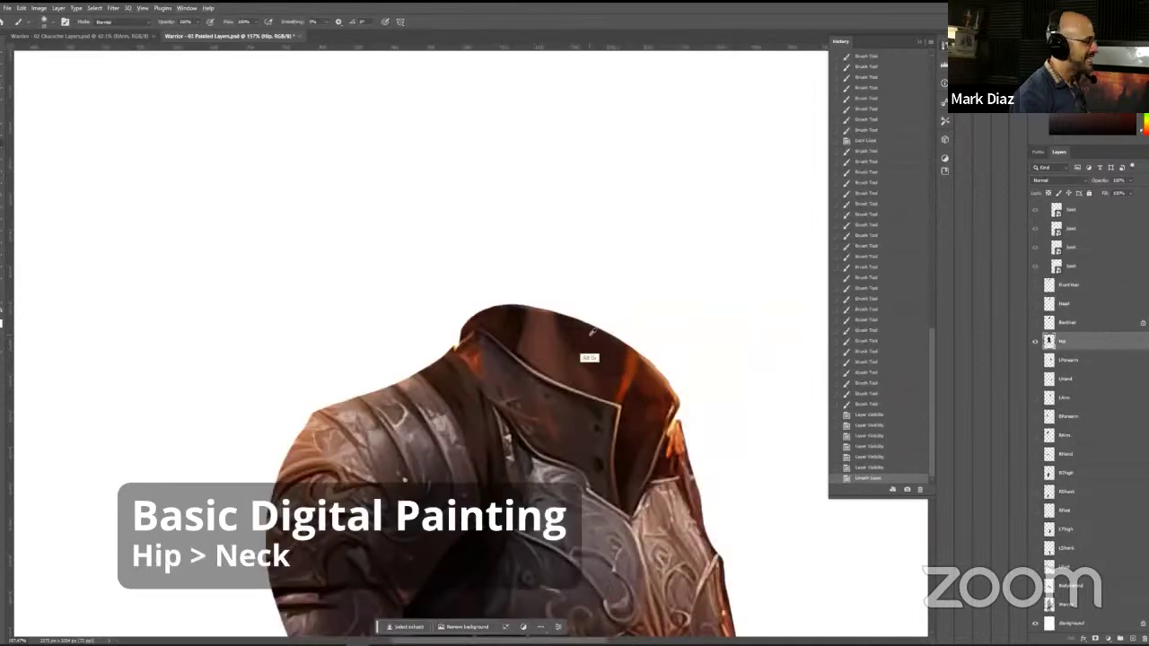
pyautogui.moveTo(614, 292); pyautogui.dragTo(614, 349)
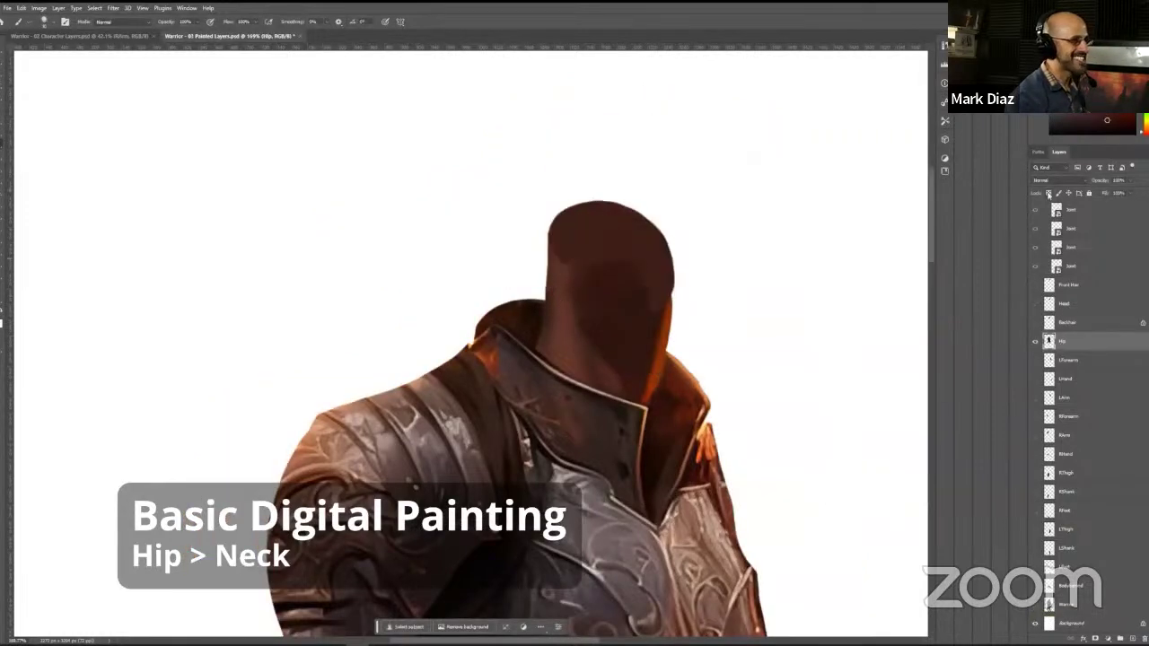
pyautogui.press('l')
pyautogui.moveTo(563, 266); pyautogui.dragTo(473, 297)
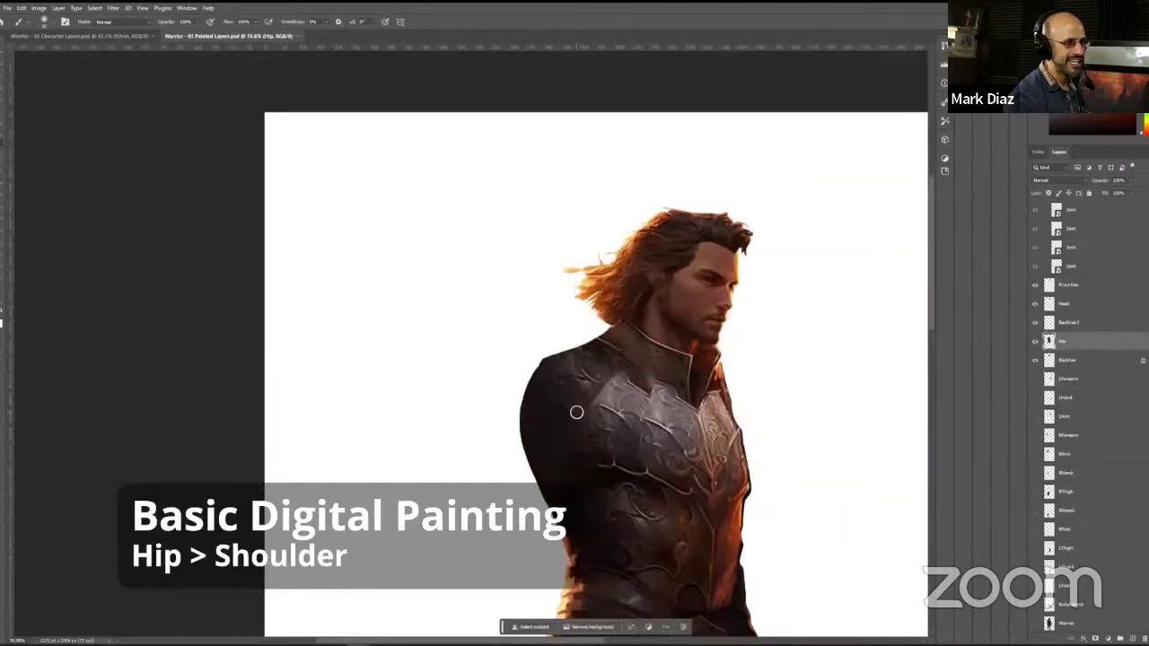
pyautogui.press('v')
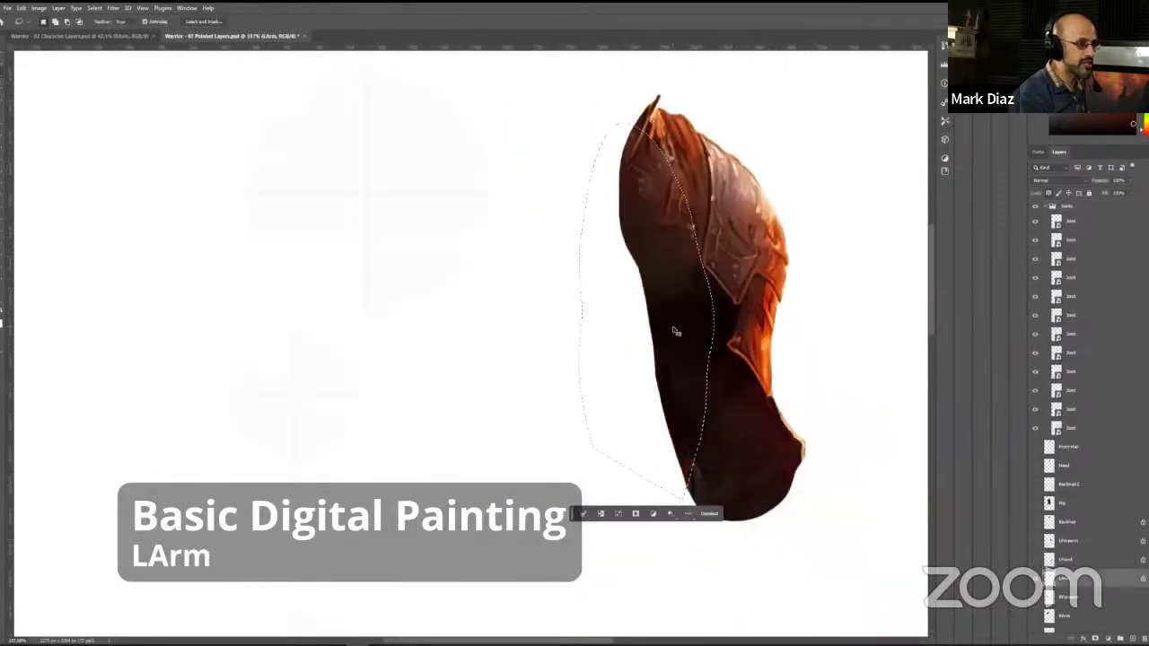
pyautogui.moveTo(646, 164)
pyautogui.mouseDown()
pyautogui.moveTo(674, 225)
pyautogui.moveTo(652, 104)
pyautogui.mouseUp()
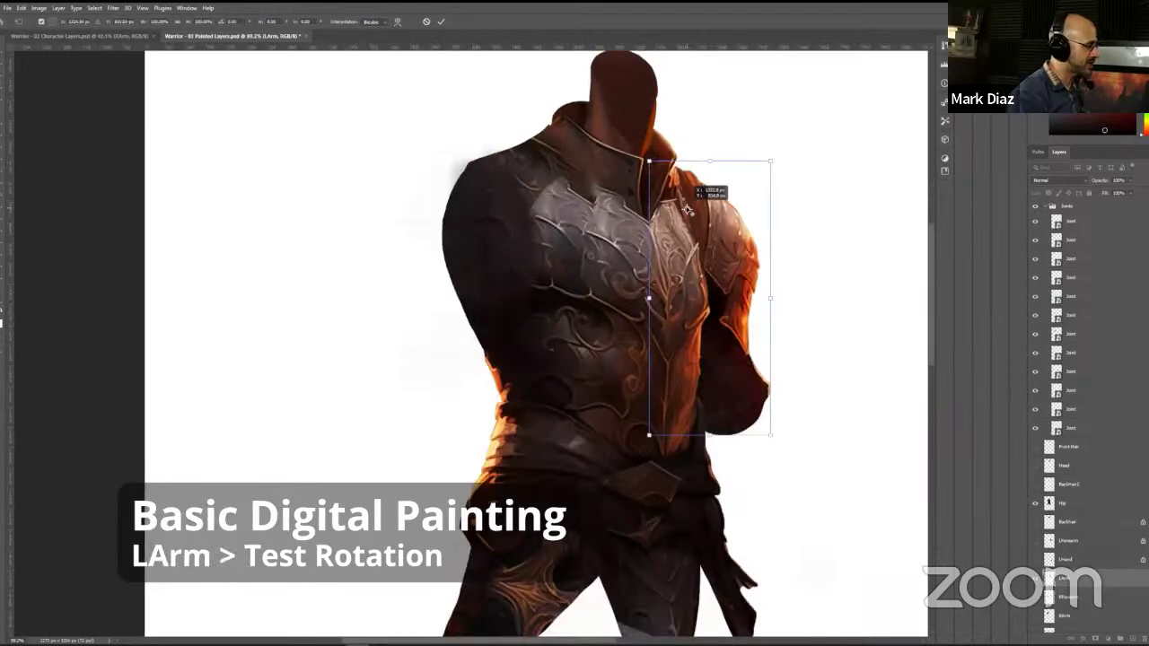
# - Set the LArm transform's pivot at the shoulder joint, and test rotating the arm around it
pyautogui.moveTo(687, 210); pyautogui.dragTo(685, 208)
pyautogui.moveTo(792, 390); pyautogui.dragTo(762, 359)
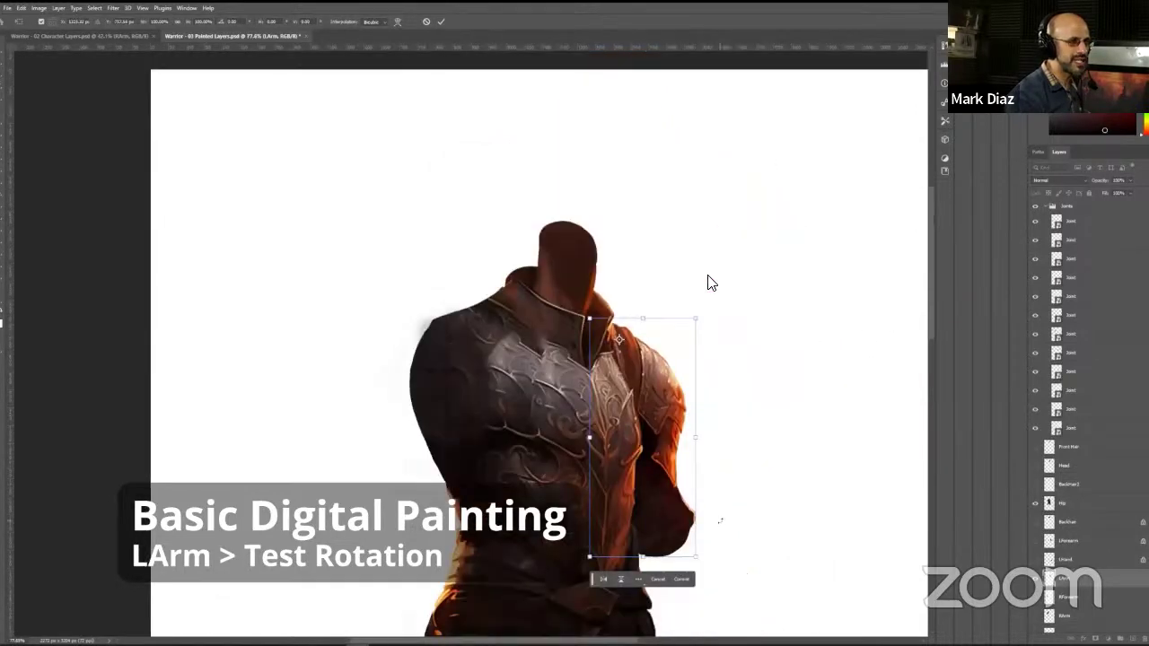
pyautogui.moveTo(744, 503); pyautogui.dragTo(775, 261)
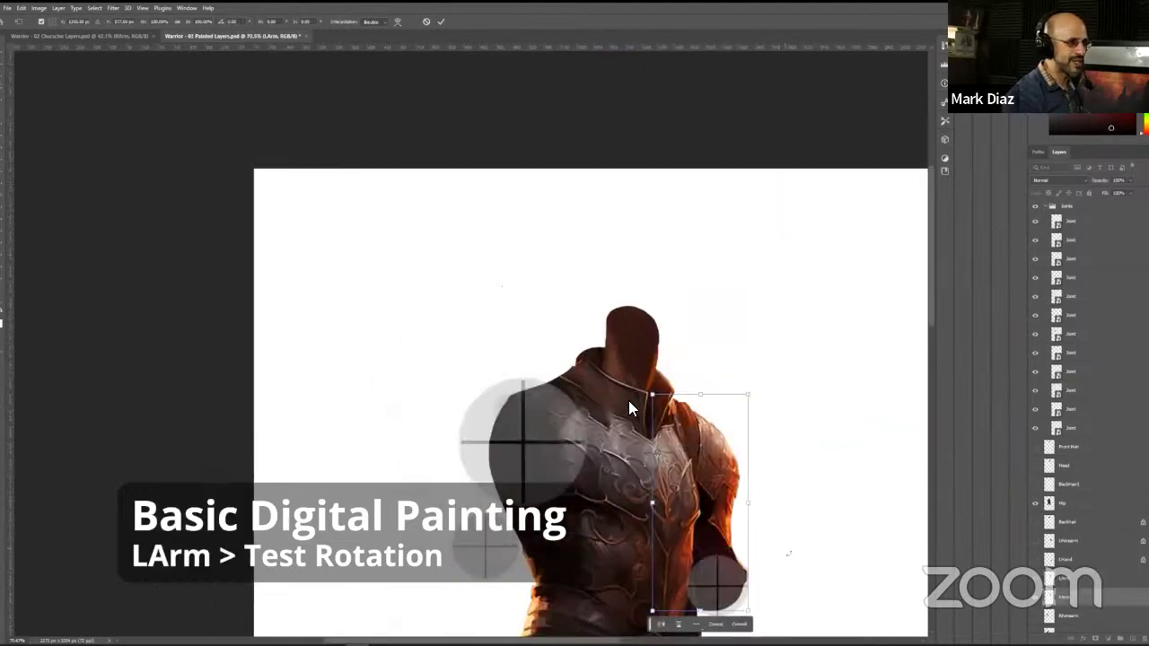
pyautogui.moveTo(700, 475); pyautogui.dragTo(754, 494)
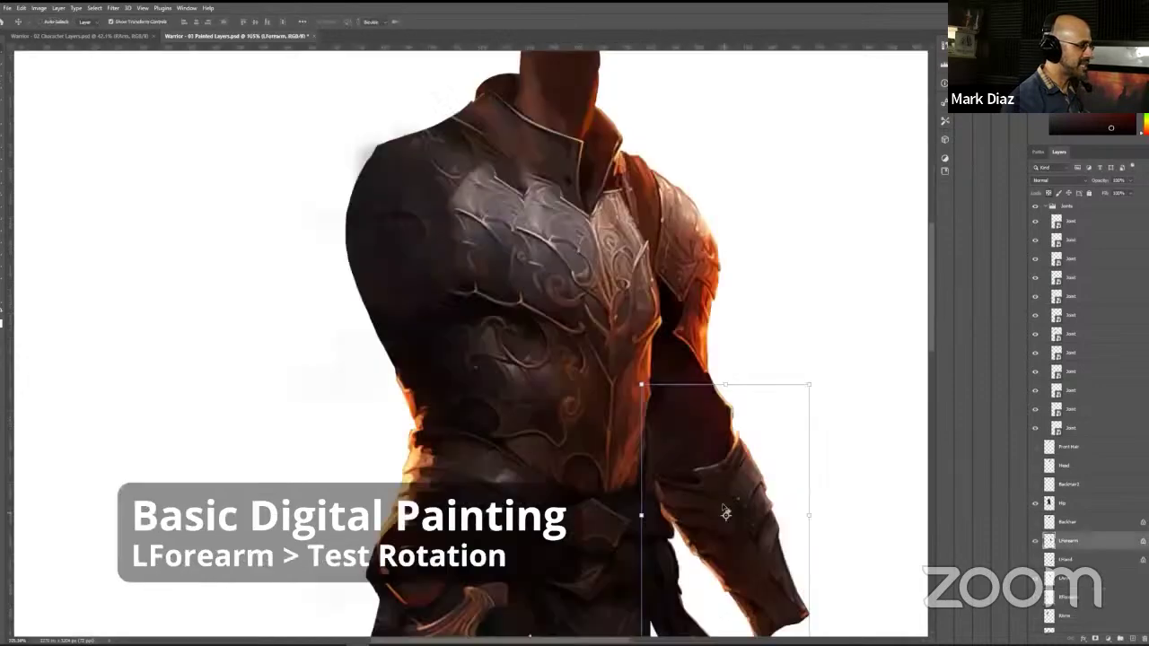
# - Set the LForearm transform's pivot at the elbow, and repeatedly test rotating the forearm against the upper arm
pyautogui.moveTo(688, 430); pyautogui.dragTo(687, 430)
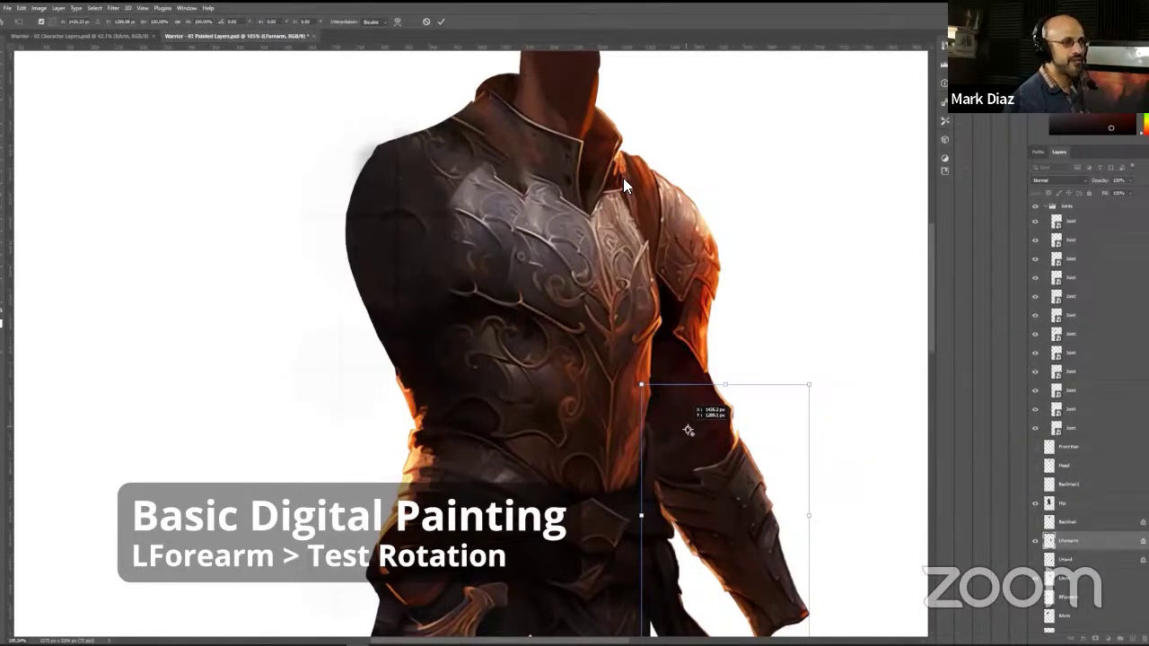
pyautogui.moveTo(562, 250); pyautogui.dragTo(804, 244)
pyautogui.moveTo(691, 573); pyautogui.dragTo(795, 359)
pyautogui.scroll(-5, 803, 486)
pyautogui.moveTo(848, 432); pyautogui.dragTo(754, 528)
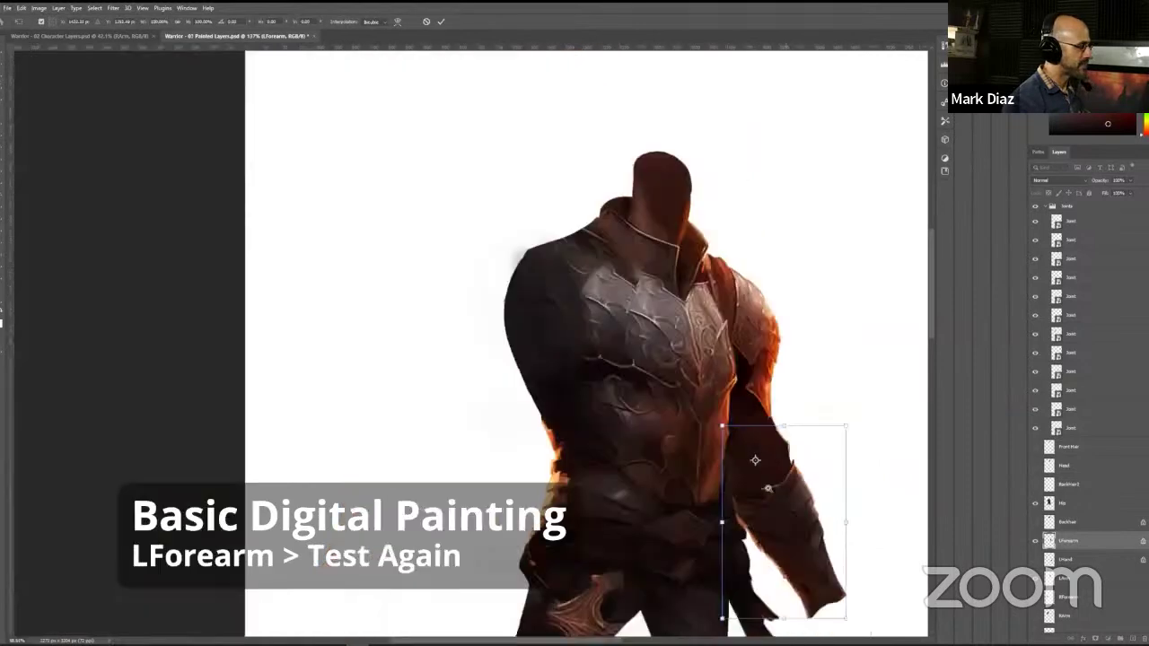
pyautogui.scroll(-2, 830, 422)
pyautogui.moveTo(830, 422); pyautogui.dragTo(790, 516)
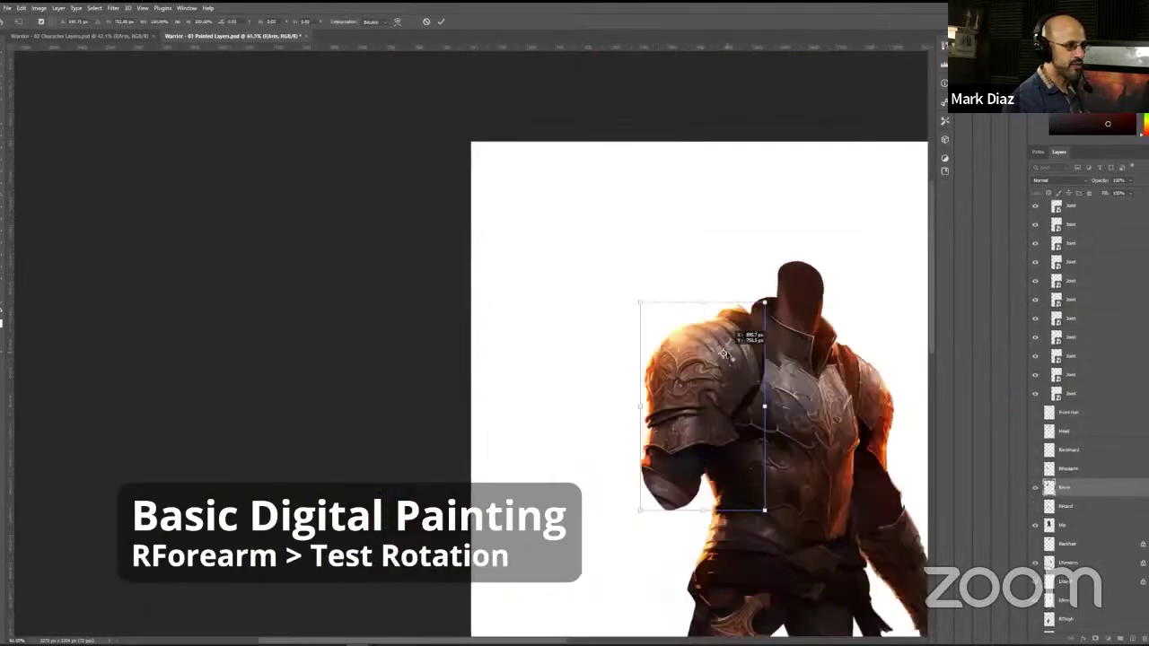
# - Test rotating RArm around the shoulder, and paint the Hip layer's outer thigh edge with a color sampled from the armor
pyautogui.moveTo(769, 547); pyautogui.dragTo(593, 408)
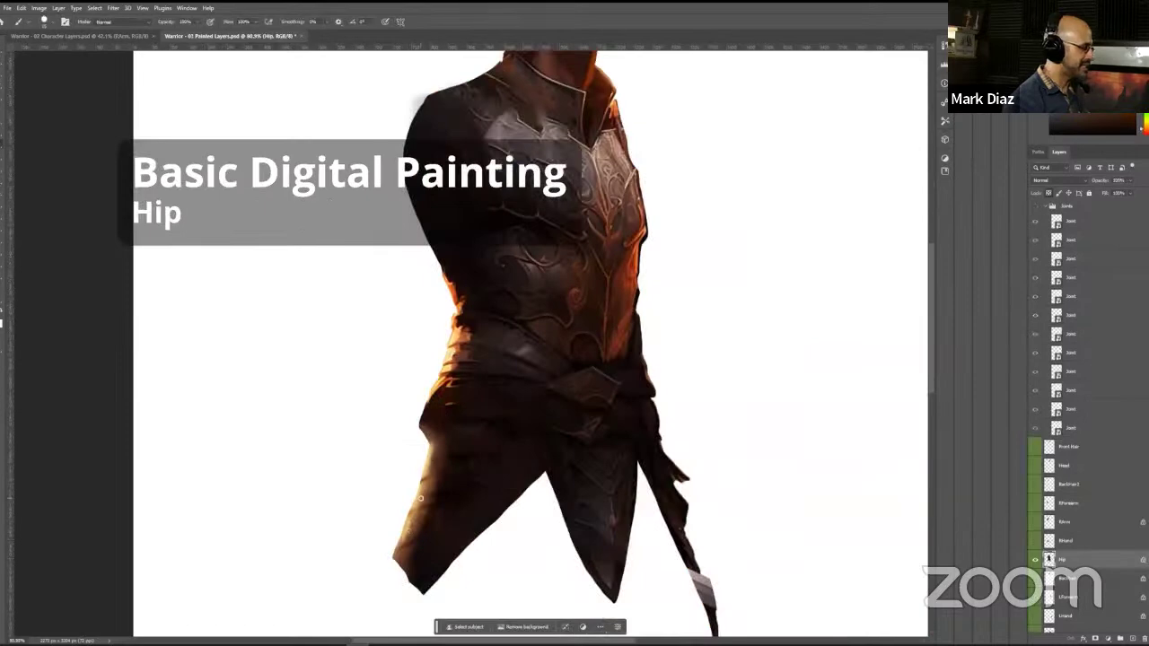
pyautogui.keyDown('alt'); pyautogui.click(439, 464); pyautogui.keyUp('alt')
pyautogui.moveTo(433, 456); pyautogui.dragTo(439, 439)
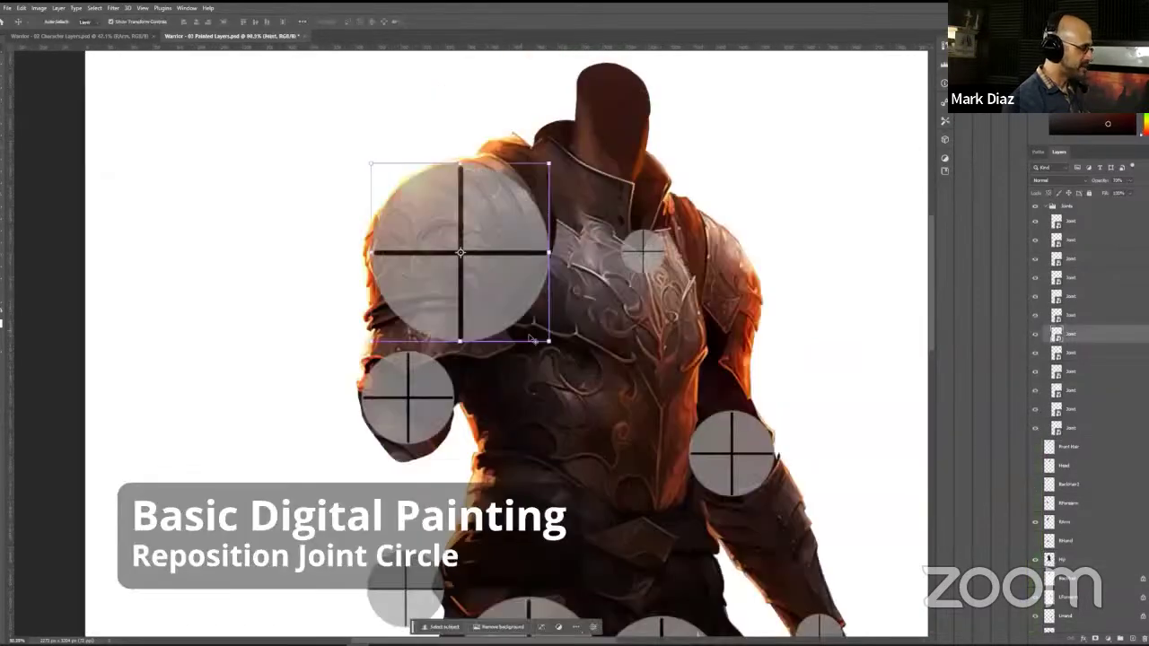
# - Adjust the joint circle at the warrior's right shoulder, and test the RArm piece's rotation around that joint
pyautogui.moveTo(547, 342); pyautogui.dragTo(502, 203)
pyautogui.press('Return')
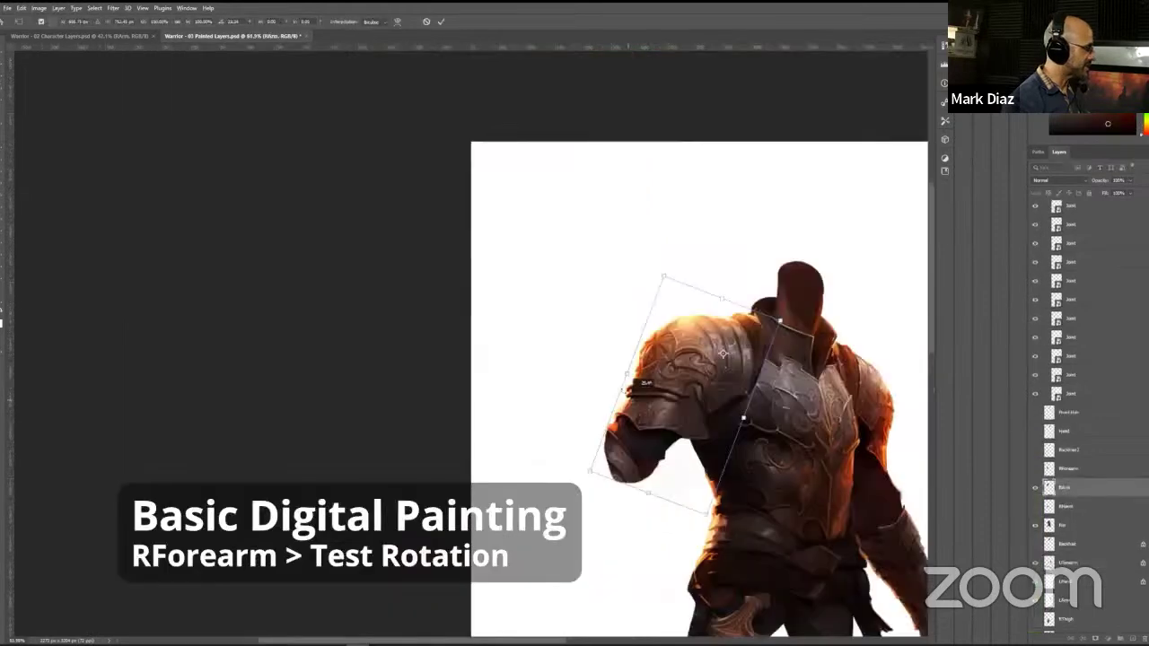
pyautogui.moveTo(624, 392); pyautogui.dragTo(595, 422)
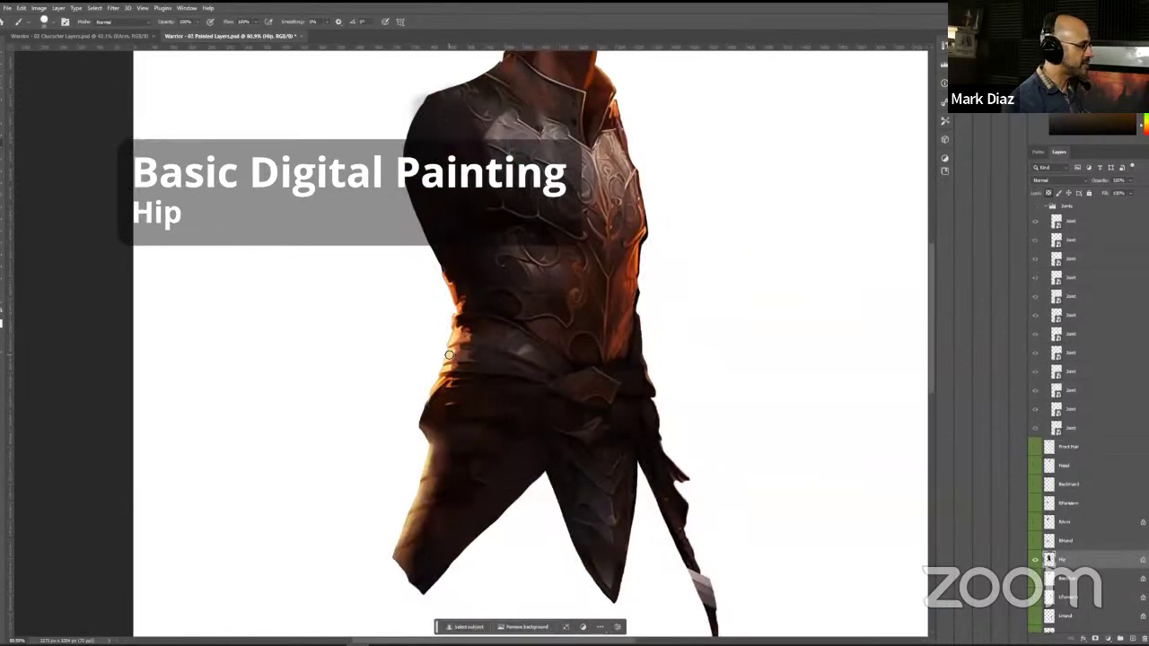
# - Paint the Hip layer's hip edge with a color sampled from the waist, and paint over the sword hilt on BodyBehind
pyautogui.keyDown('alt'); pyautogui.click(455, 374); pyautogui.keyUp('alt')
pyautogui.moveTo(432, 453); pyautogui.dragTo(434, 439)
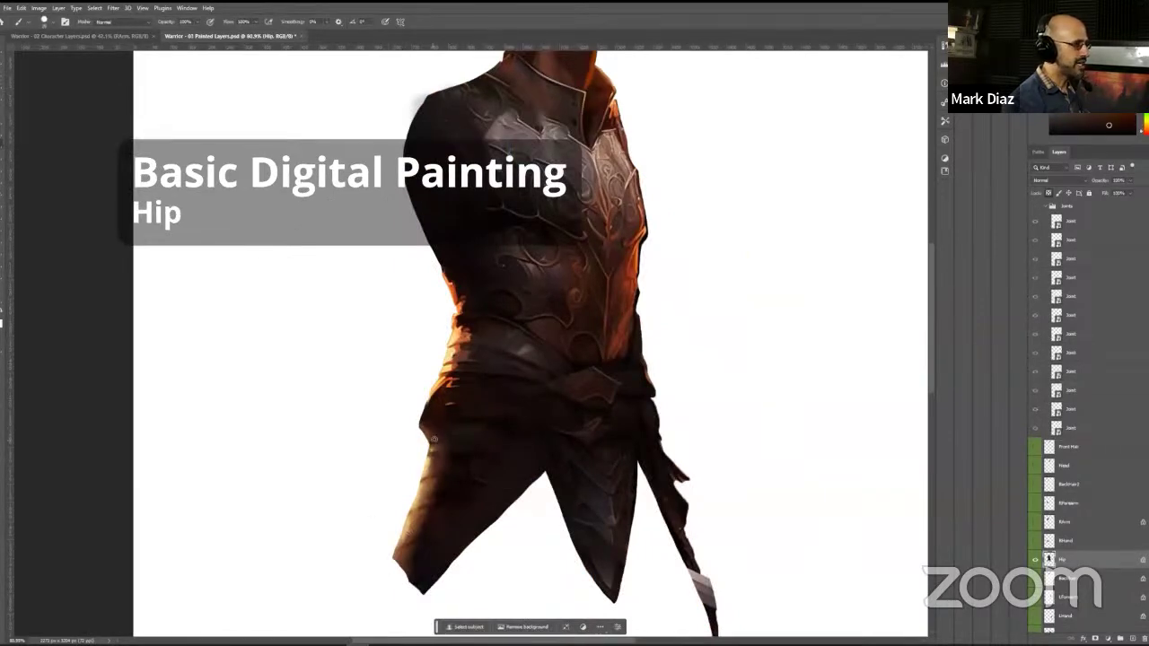
pyautogui.scroll(3, 389, 403)
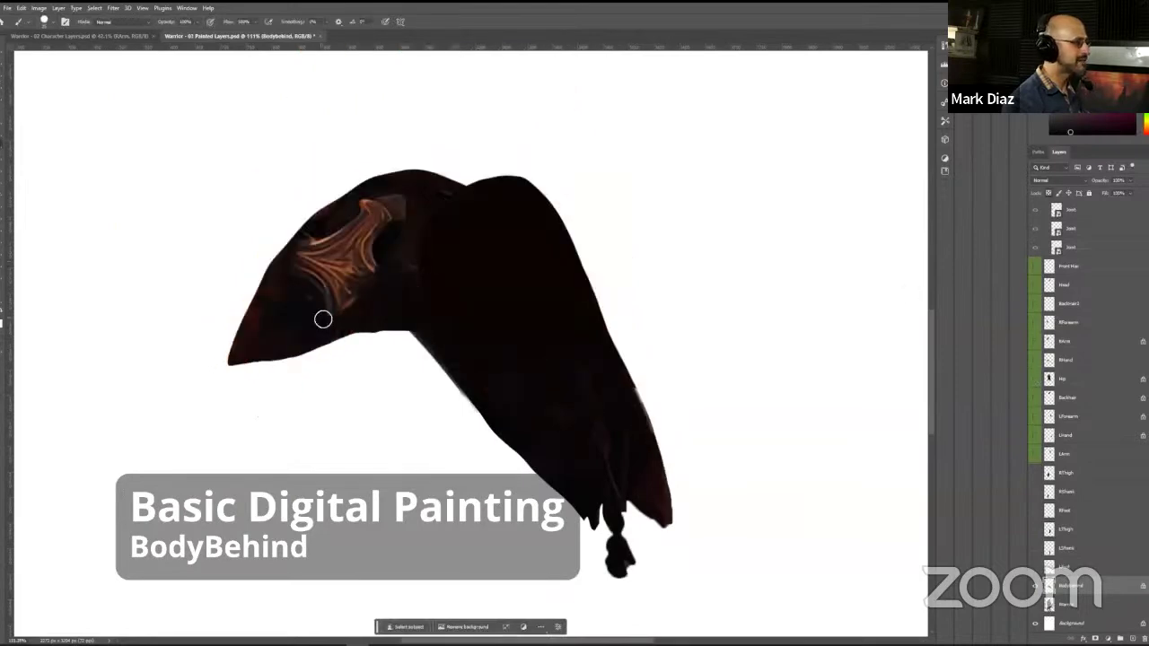
pyautogui.moveTo(323, 319)
pyautogui.mouseDown()
pyautogui.moveTo(319, 241)
pyautogui.moveTo(339, 281)
pyautogui.mouseUp()
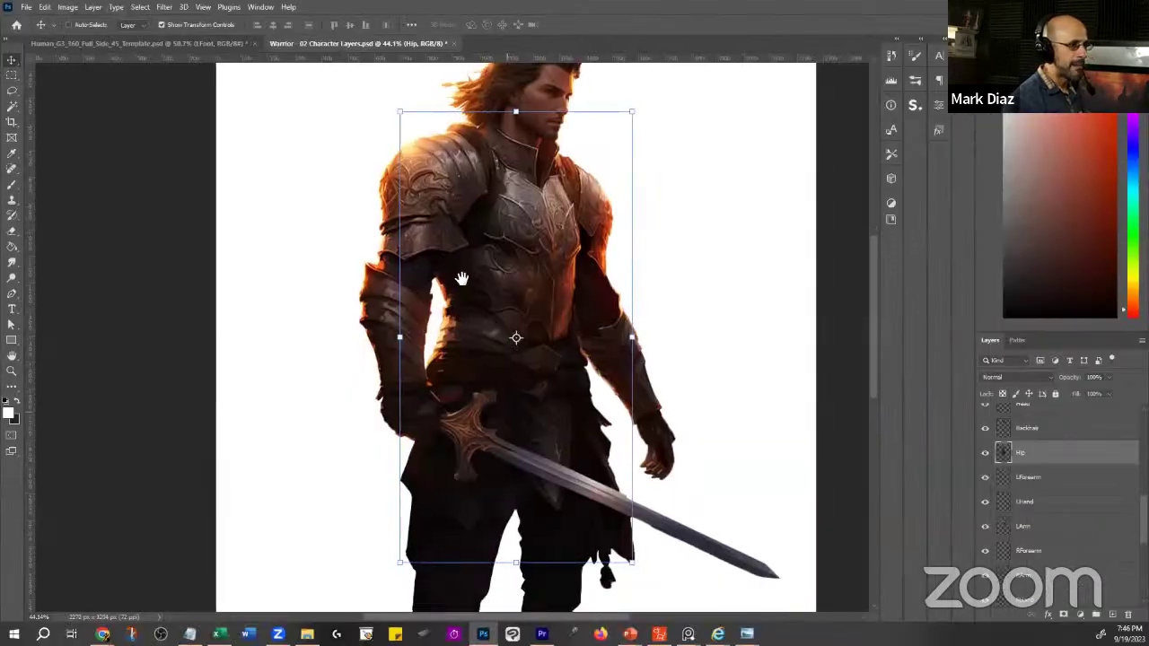
pyautogui.click(469, 290)
pyautogui.click(476, 311)
pyautogui.click(528, 314)
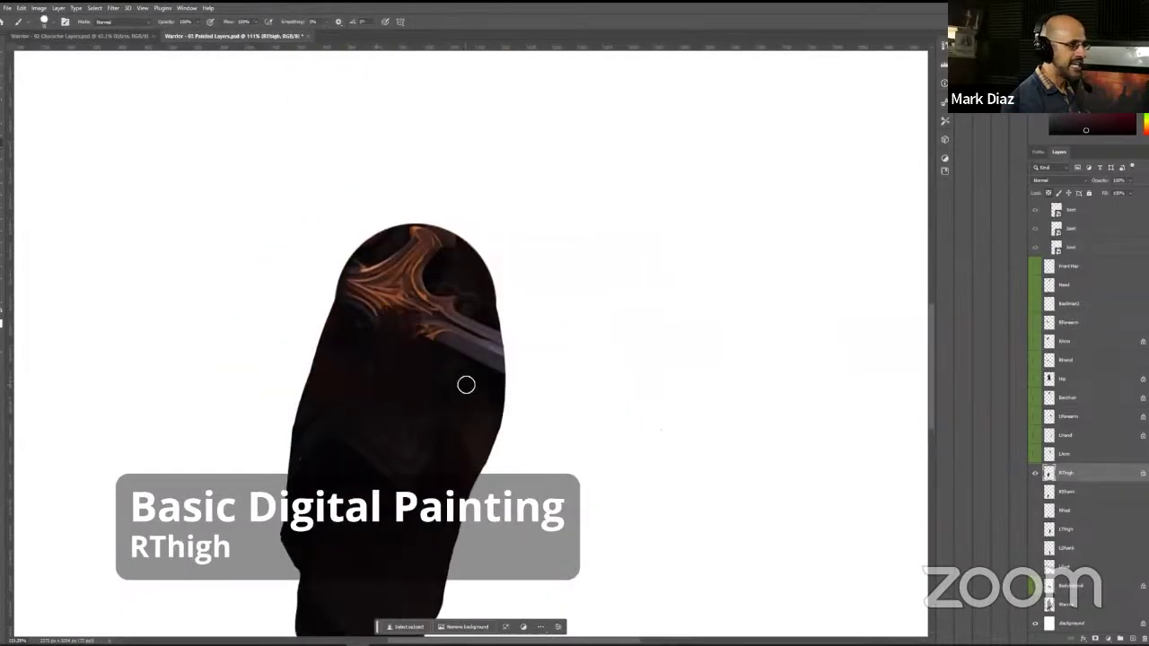
# - Paint over the leftover sword hilt and blade on the RThigh layer with the dark leg color
pyautogui.moveTo(464, 383)
pyautogui.mouseDown()
pyautogui.moveTo(453, 336)
pyautogui.moveTo(392, 242)
pyautogui.mouseUp()
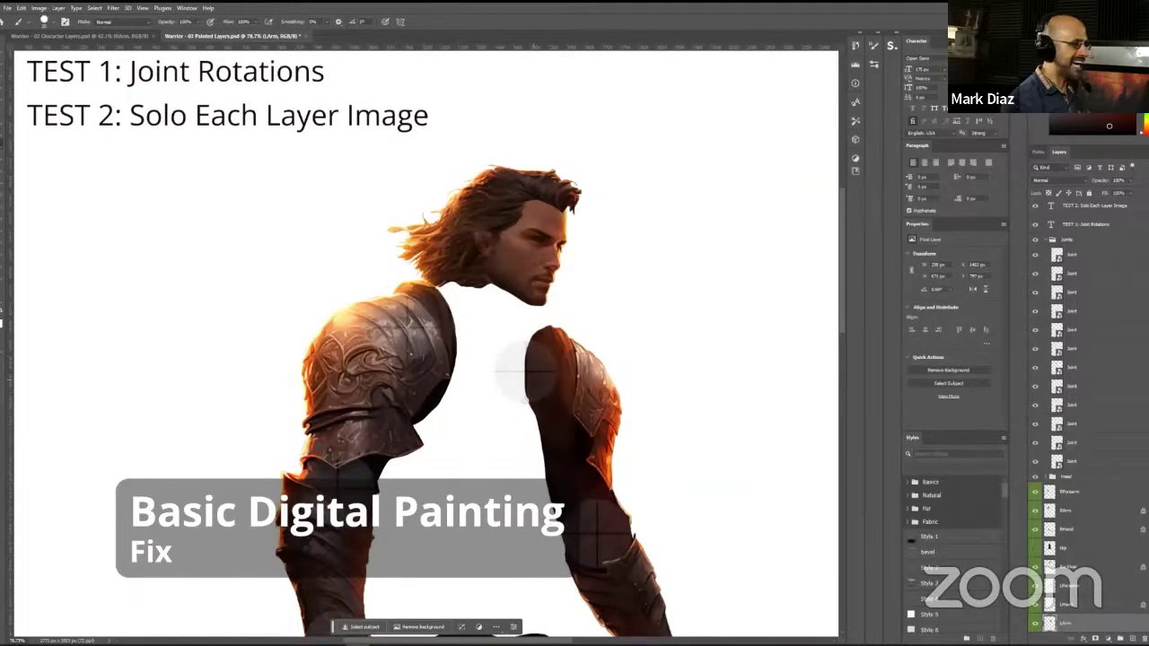
# - Paint the LArm layer's shoulder end out to the joint circle, and test rotating the arm outward around the shoulder
pyautogui.moveTo(531, 412)
pyautogui.mouseDown()
pyautogui.moveTo(515, 369)
pyautogui.moveTo(530, 340)
pyautogui.moveTo(522, 378)
pyautogui.mouseUp()
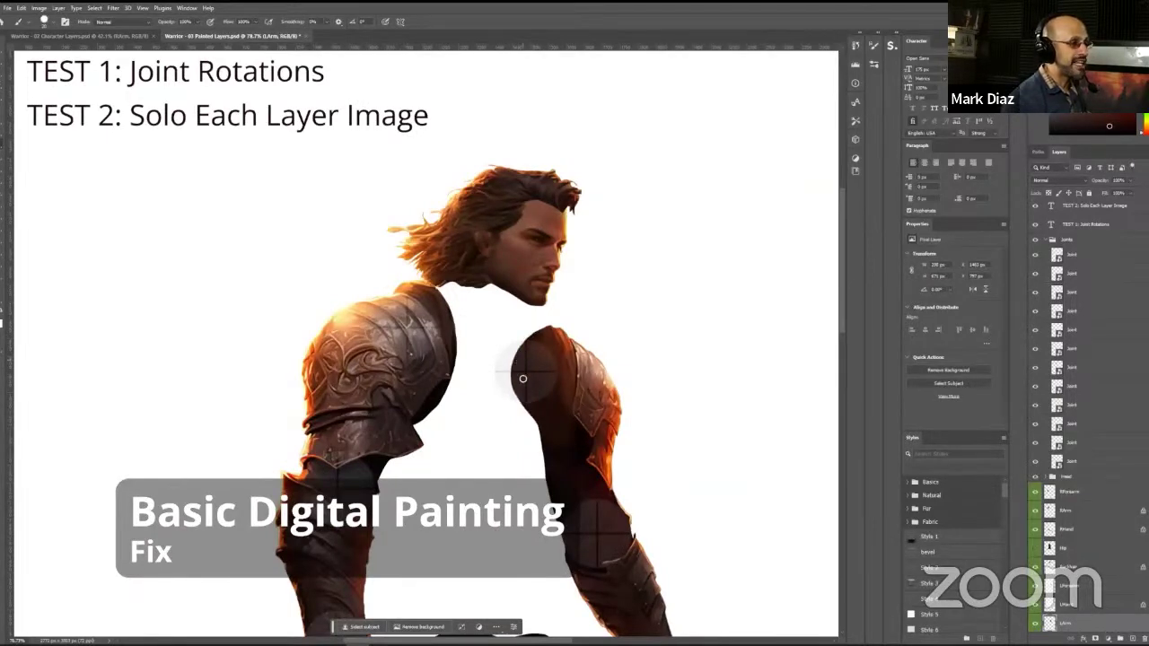
pyautogui.moveTo(542, 437); pyautogui.dragTo(515, 387)
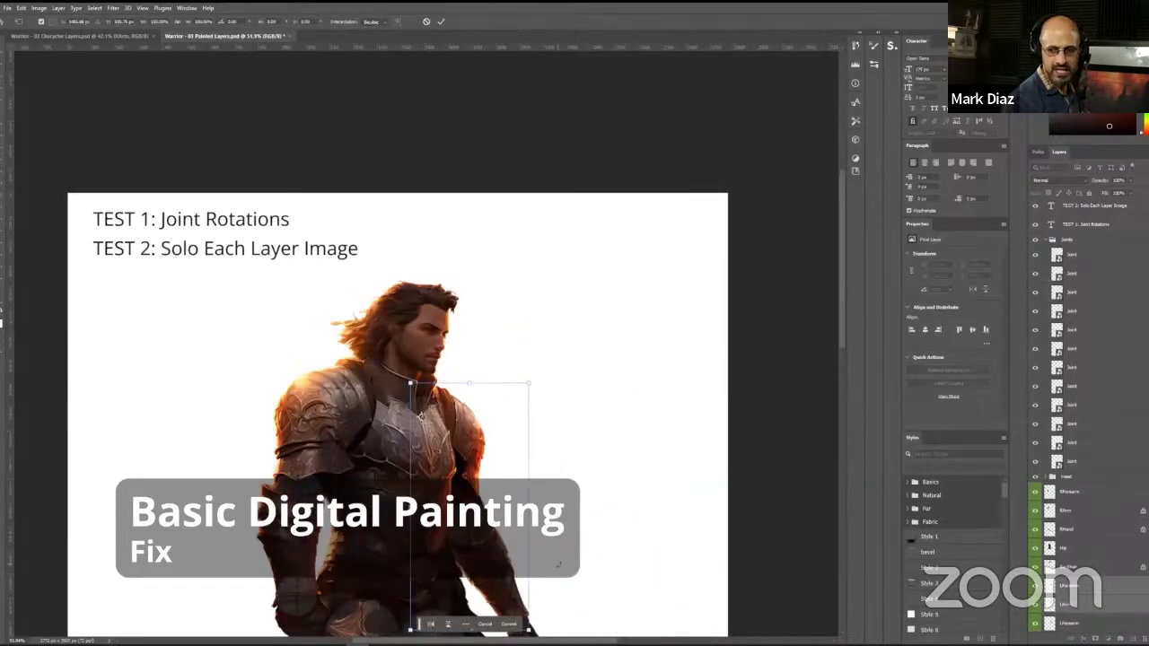
pyautogui.moveTo(558, 564); pyautogui.dragTo(628, 288)
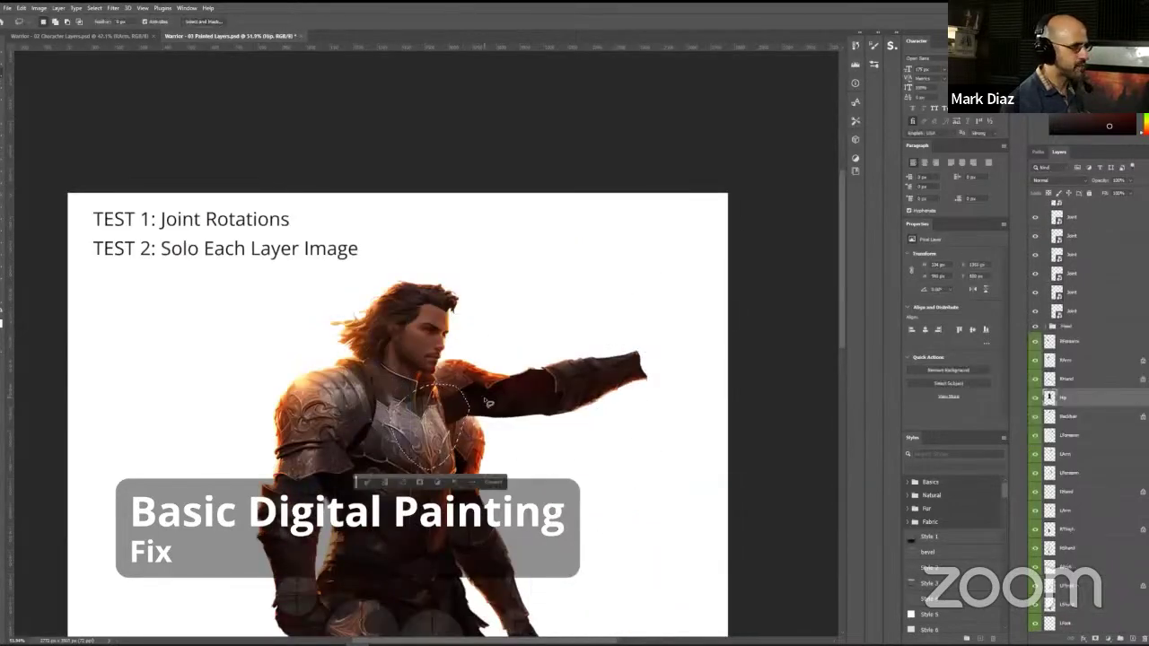
pyautogui.press('b')
pyautogui.keyDown('alt'); pyautogui.click(459, 413); pyautogui.keyUp('alt')
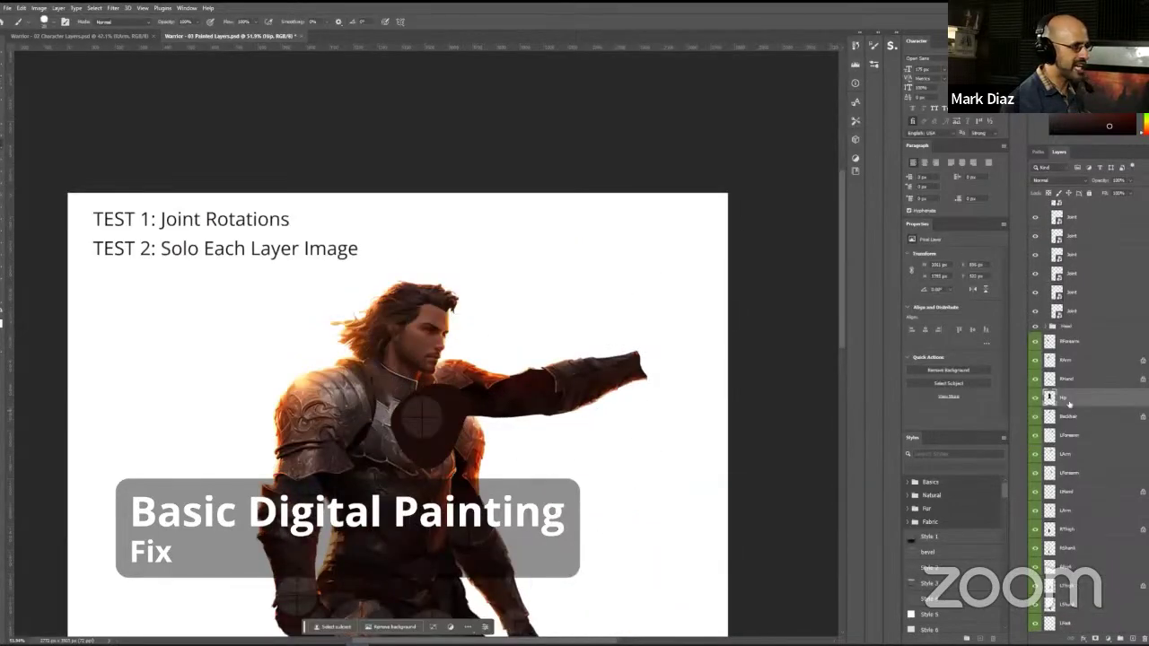
# - Test rotating the complete left arm behind the torso at the shoulder, and test bending LForearm at the elbow
pyautogui.moveTo(1068, 404); pyautogui.dragTo(1059, 481)
pyautogui.press('v')
pyautogui.moveTo(558, 565)
pyautogui.mouseDown()
pyautogui.moveTo(604, 321)
pyautogui.moveTo(591, 331)
pyautogui.mouseUp()
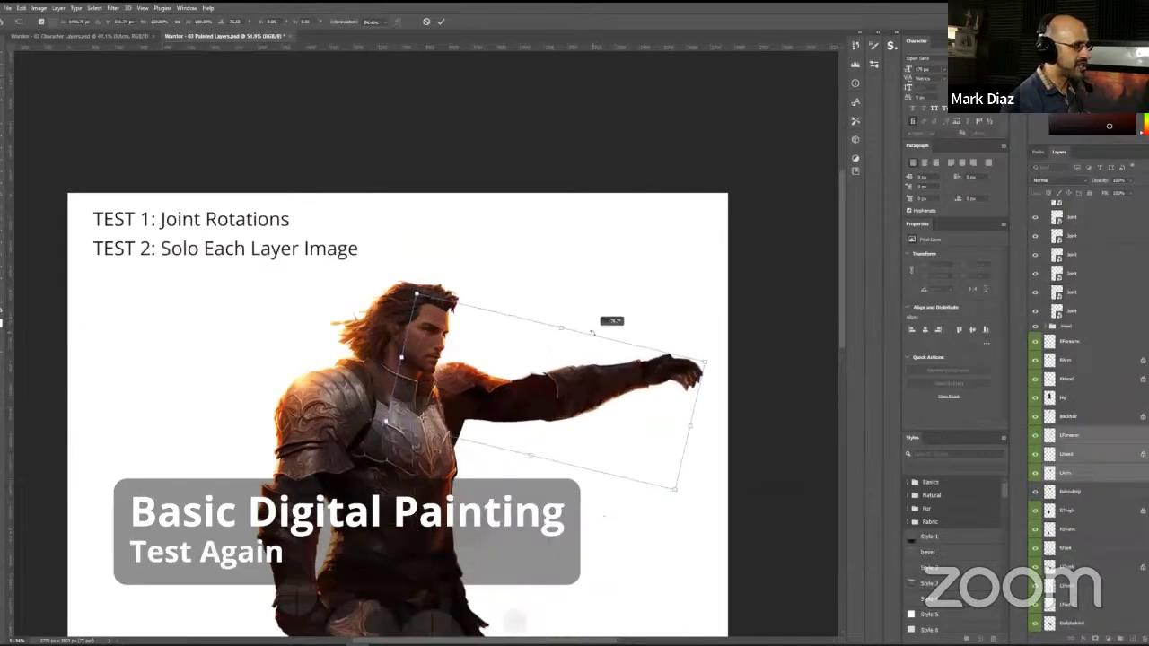
pyautogui.keyDown('shift'); pyautogui.click(1074, 494); pyautogui.keyUp('shift')
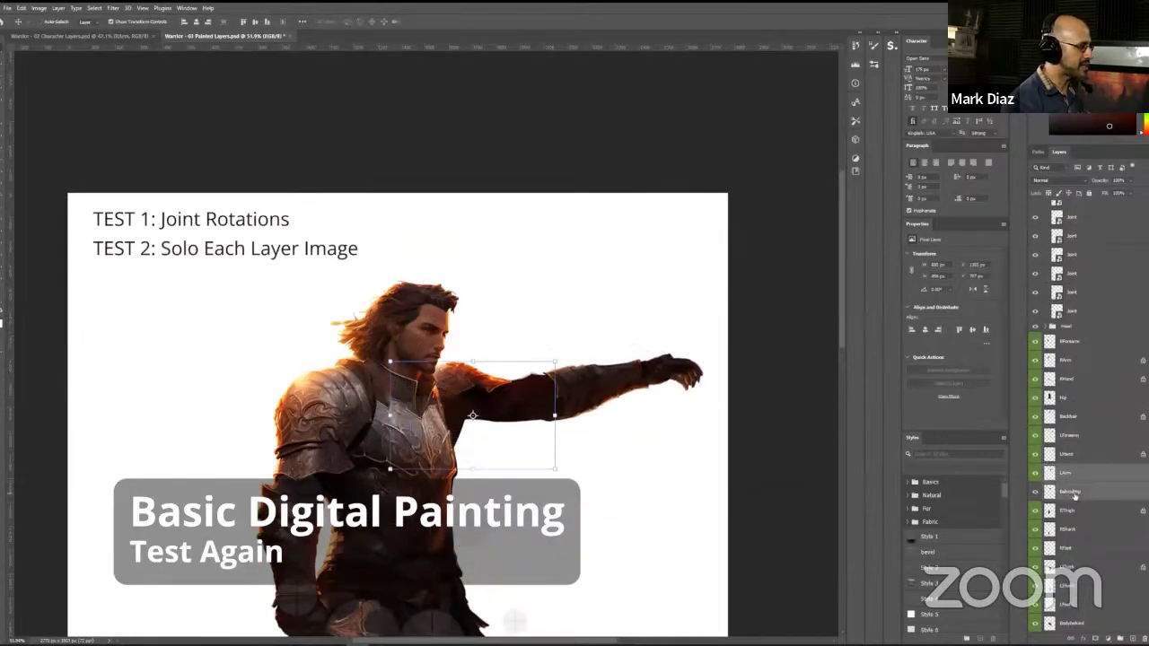
pyautogui.click(1068, 434)
pyautogui.hotkey('ctrl', 't')
pyautogui.moveTo(660, 330); pyautogui.dragTo(542, 573)
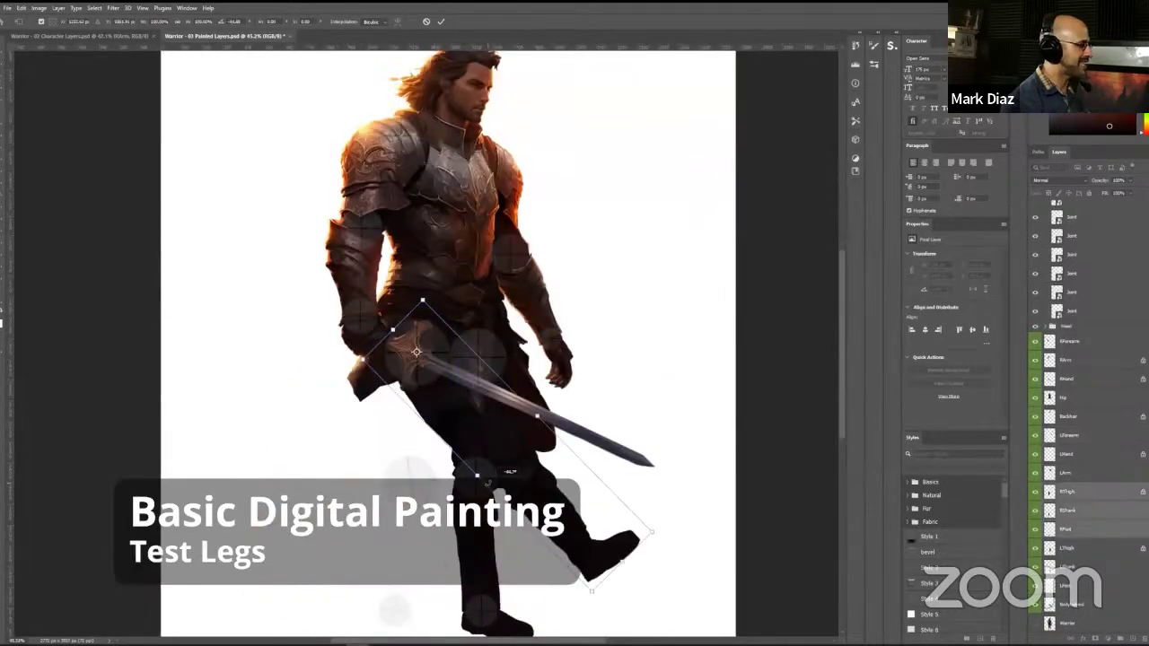
# - Test rotating the RThigh, RShank and RFoot pieces as a leg, and test rotating each foot at its ankle
pyautogui.moveTo(489, 482); pyautogui.dragTo(494, 485)
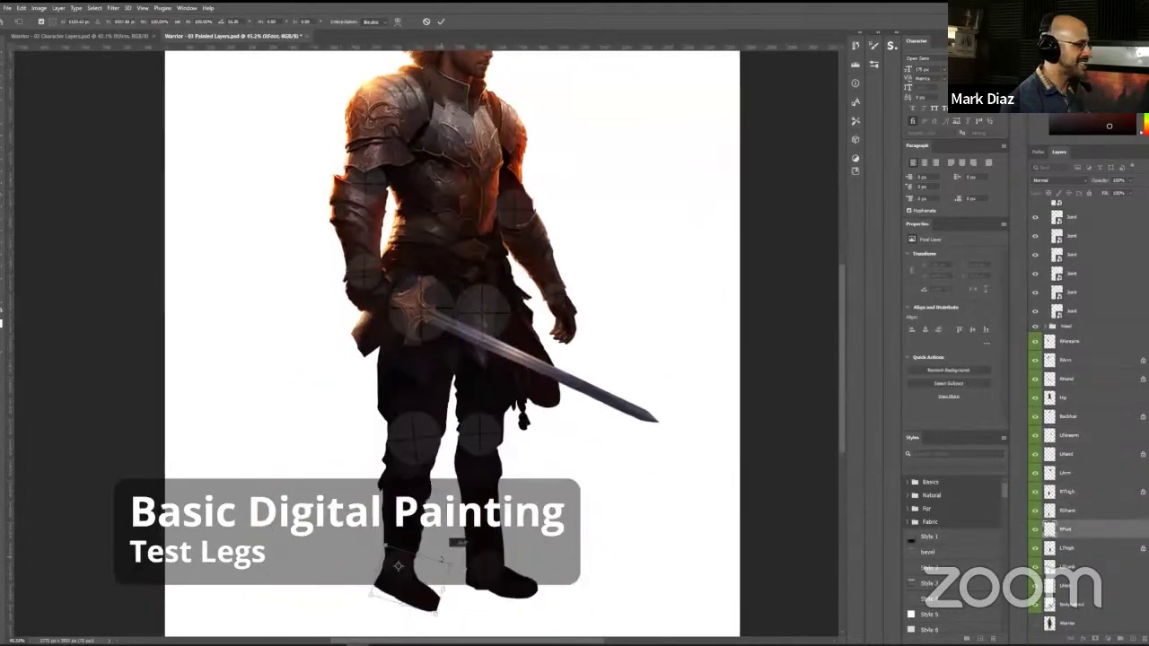
pyautogui.moveTo(549, 490); pyautogui.dragTo(560, 486)
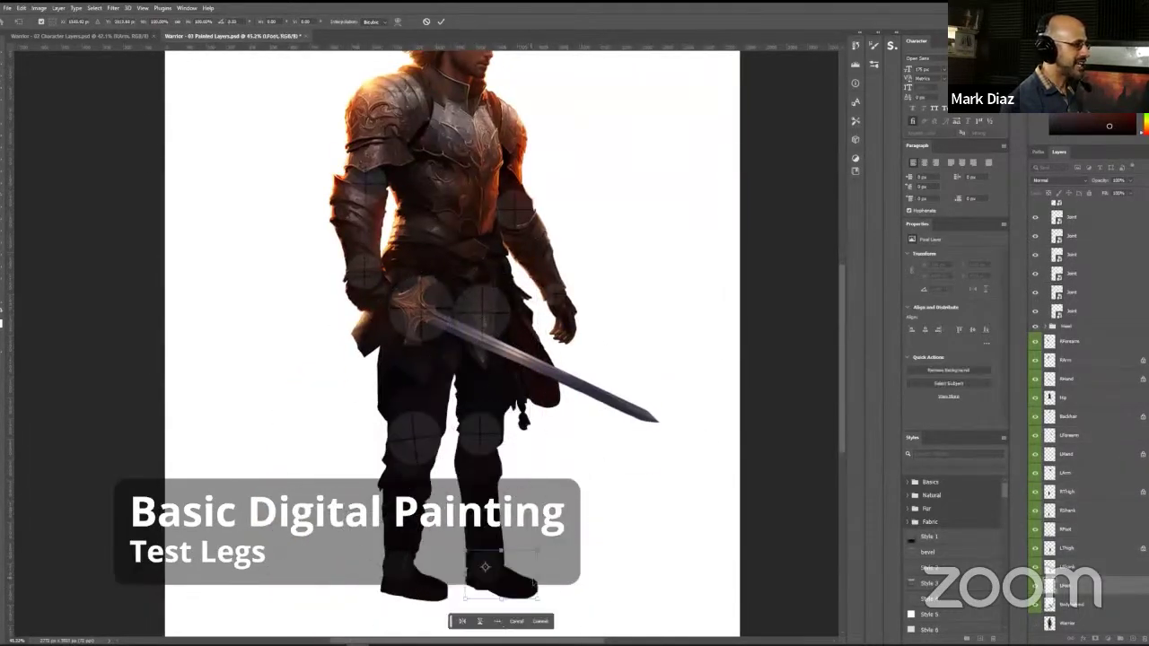
pyautogui.moveTo(552, 575); pyautogui.dragTo(576, 519)
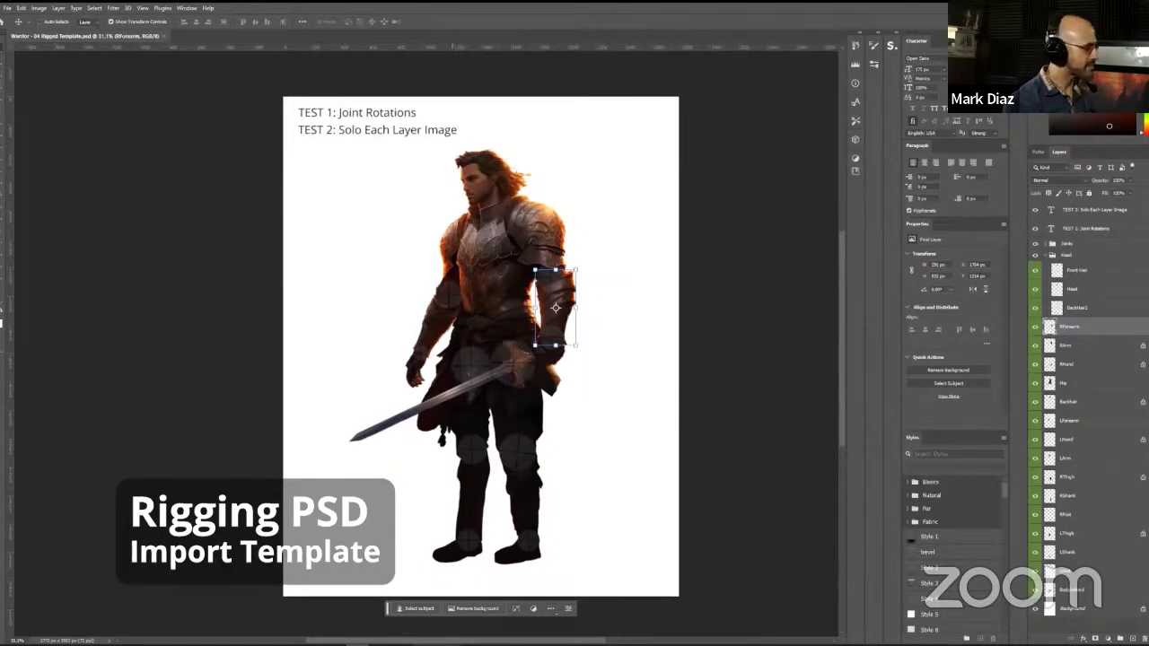
# - Fit the human rig template over the warrior, and sort the Head, front hair and BackHair2 layers into matching talking-head folders
pyautogui.moveTo(613, 533); pyautogui.dragTo(646, 568)
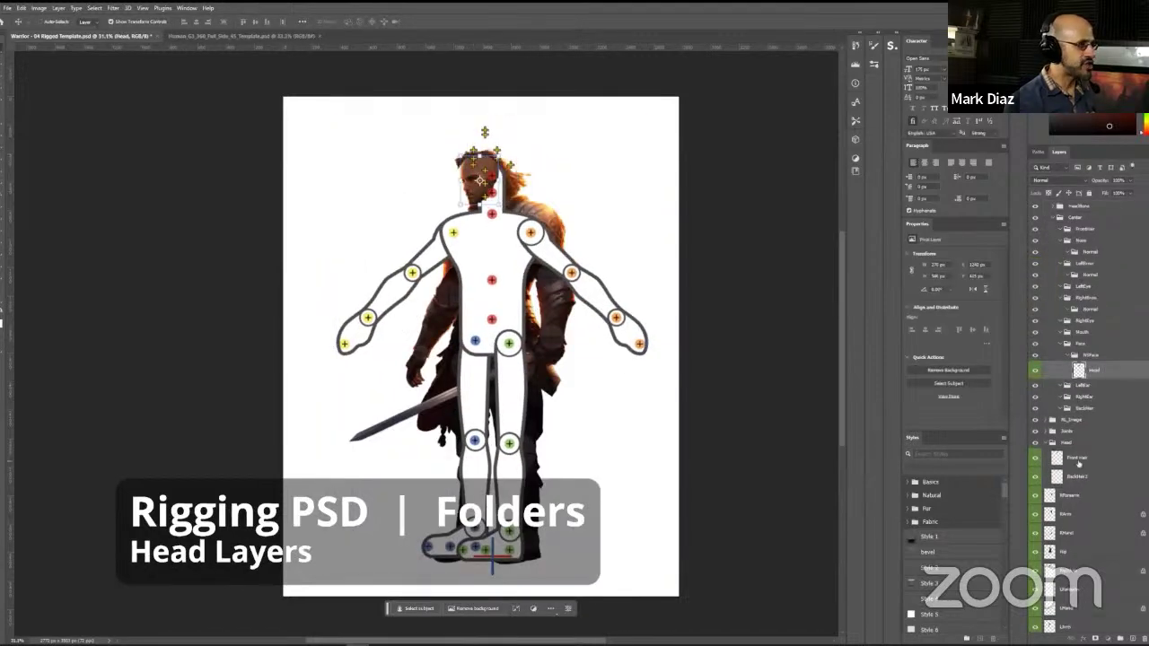
pyautogui.moveTo(1079, 356); pyautogui.dragTo(1084, 230)
pyautogui.moveTo(1079, 479); pyautogui.dragTo(1084, 427)
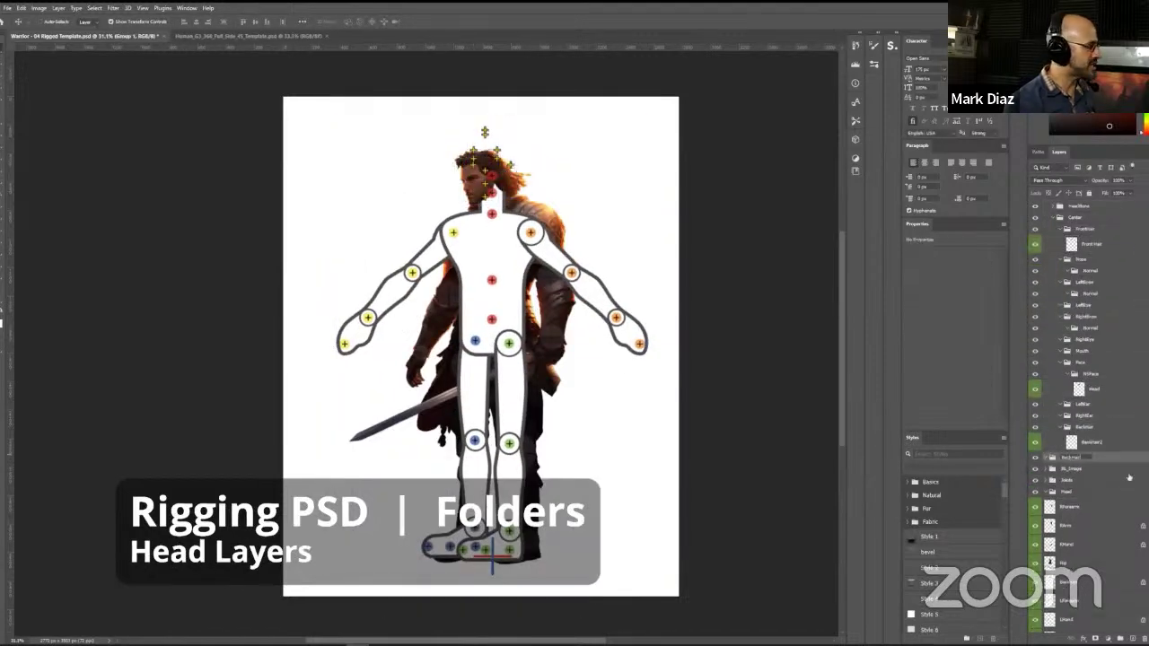
pyautogui.moveTo(1072, 457); pyautogui.dragTo(1072, 460)
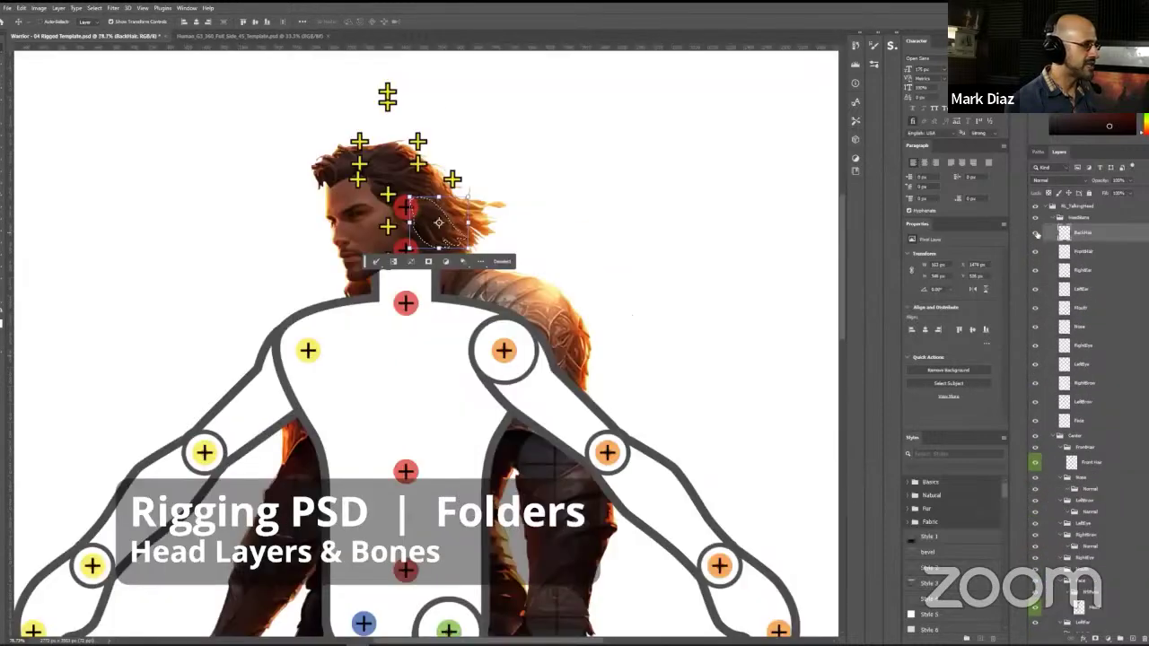
# - Reposition the hair and face bone markers of the HeadBone folder onto the warrior's head, using the layer outlines as guides
pyautogui.hotkey('ctrl', 'd')
pyautogui.moveTo(387, 92); pyautogui.dragTo(422, 221)
pyautogui.scroll(-3, 1077, 448)
pyautogui.keyDown('ctrl'); pyautogui.click(1071, 567); pyautogui.keyUp('ctrl')
pyautogui.hotkey('ctrl', 'd')
pyautogui.keyDown('ctrl'); pyautogui.click(1071, 595); pyautogui.keyUp('ctrl')
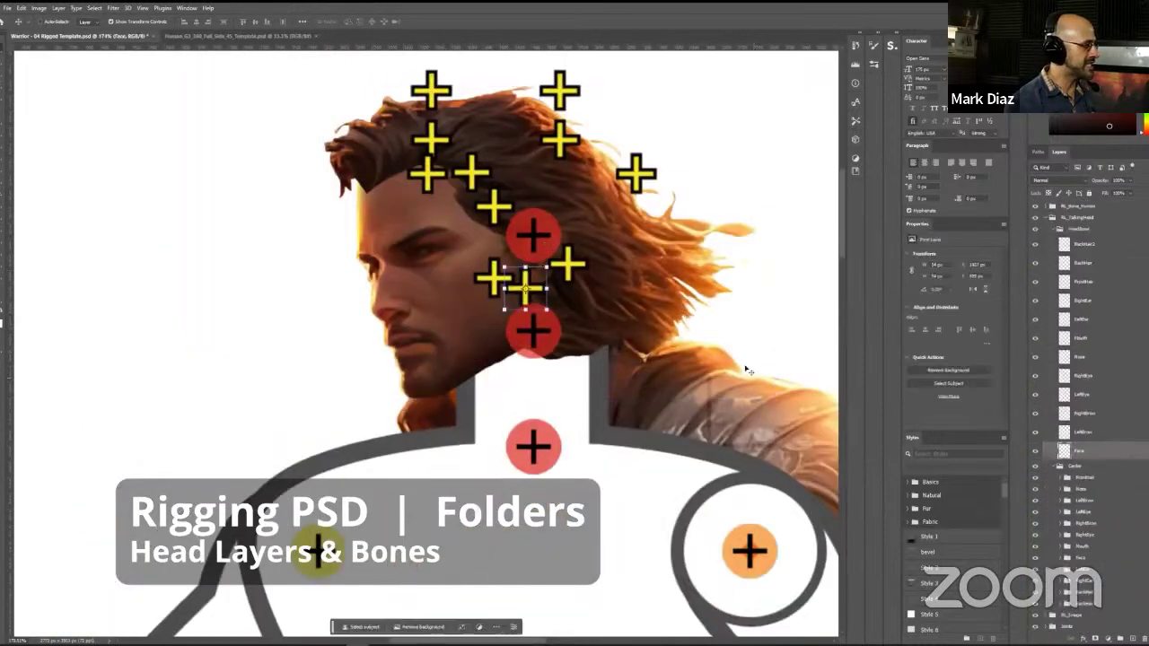
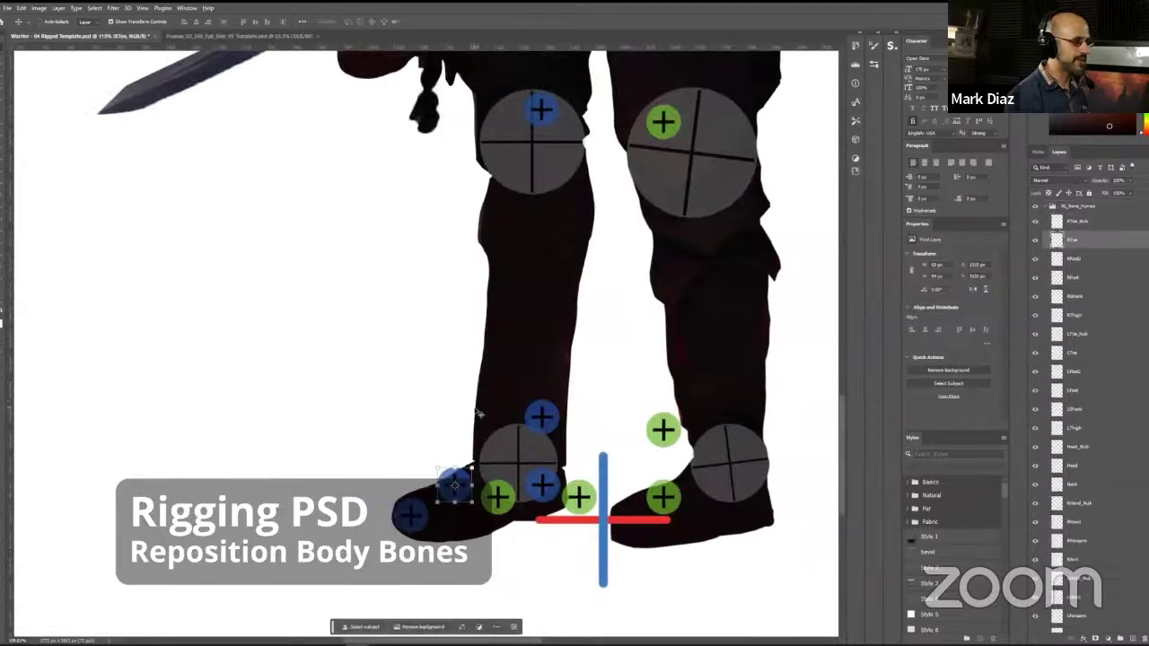
# - Reposition the RFoot2 and RFoot bones onto the heel and ankle joint of the warrior's right foot
pyautogui.click(1074, 259)
pyautogui.moveTo(454, 485)
pyautogui.mouseDown()
pyautogui.moveTo(501, 503)
pyautogui.moveTo(539, 494)
pyautogui.mouseUp()
pyautogui.click(1074, 278)
pyautogui.moveTo(575, 336); pyautogui.dragTo(554, 374)
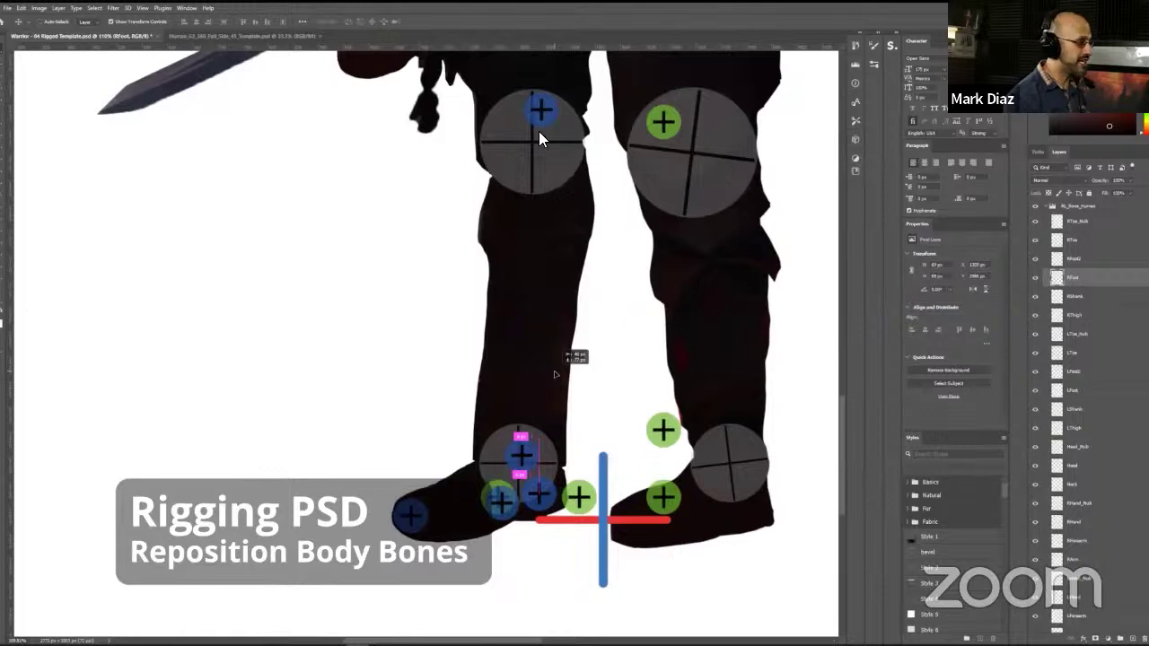
pyautogui.moveTo(554, 375); pyautogui.dragTo(551, 381)
# - Reposition the RShank bone onto the right knee joint and the RThigh bone onto the right hip joint
pyautogui.click(1074, 296)
pyautogui.moveTo(617, 243); pyautogui.dragTo(607, 275)
pyautogui.click(1074, 277)
pyautogui.moveTo(609, 148); pyautogui.dragTo(613, 409)
pyautogui.click(1074, 296)
pyautogui.click(1075, 315)
pyautogui.moveTo(584, 183); pyautogui.dragTo(569, 259)
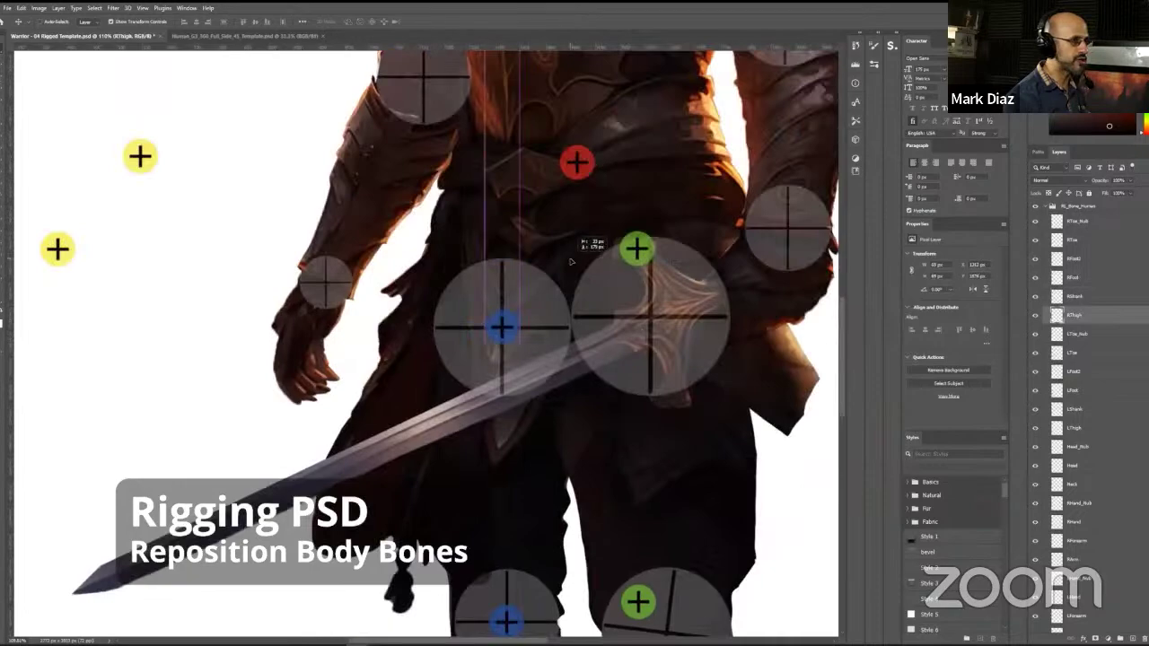
# - Reposition the LToe_Nub, LFoot2 and LFoot bones onto the toe tip, heel and ankle of the warrior's left foot
pyautogui.click(1076, 334)
pyautogui.moveTo(635, 373); pyautogui.dragTo(786, 400)
pyautogui.click(1074, 372)
pyautogui.click(1073, 391)
pyautogui.moveTo(676, 385); pyautogui.dragTo(731, 413)
# - Reposition the LShank bone onto the left knee joint and the LThigh bone onto the left hip joint
pyautogui.click(1074, 409)
pyautogui.moveTo(594, 203); pyautogui.dragTo(617, 227)
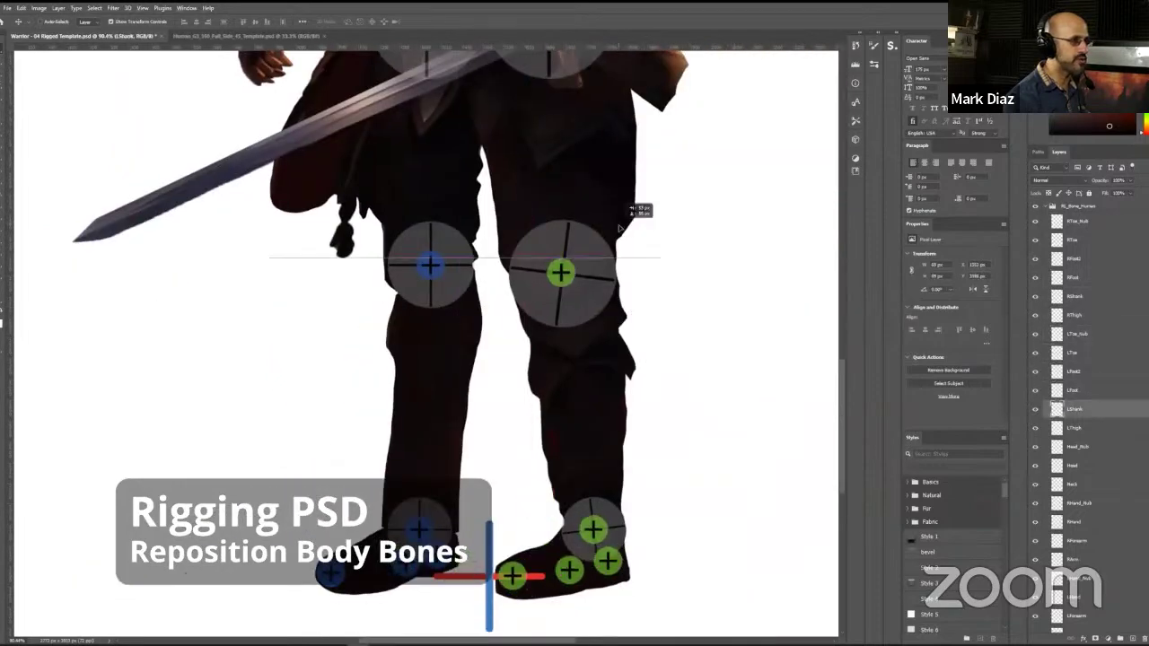
pyautogui.moveTo(587, 167); pyautogui.dragTo(619, 434)
pyautogui.click(1074, 428)
pyautogui.moveTo(615, 210); pyautogui.dragTo(626, 263)
# - Reposition the RHand_Nub, RHand and RForearm bones onto the hand, wrist joint and elbow joint of the free arm
pyautogui.click(1077, 447)
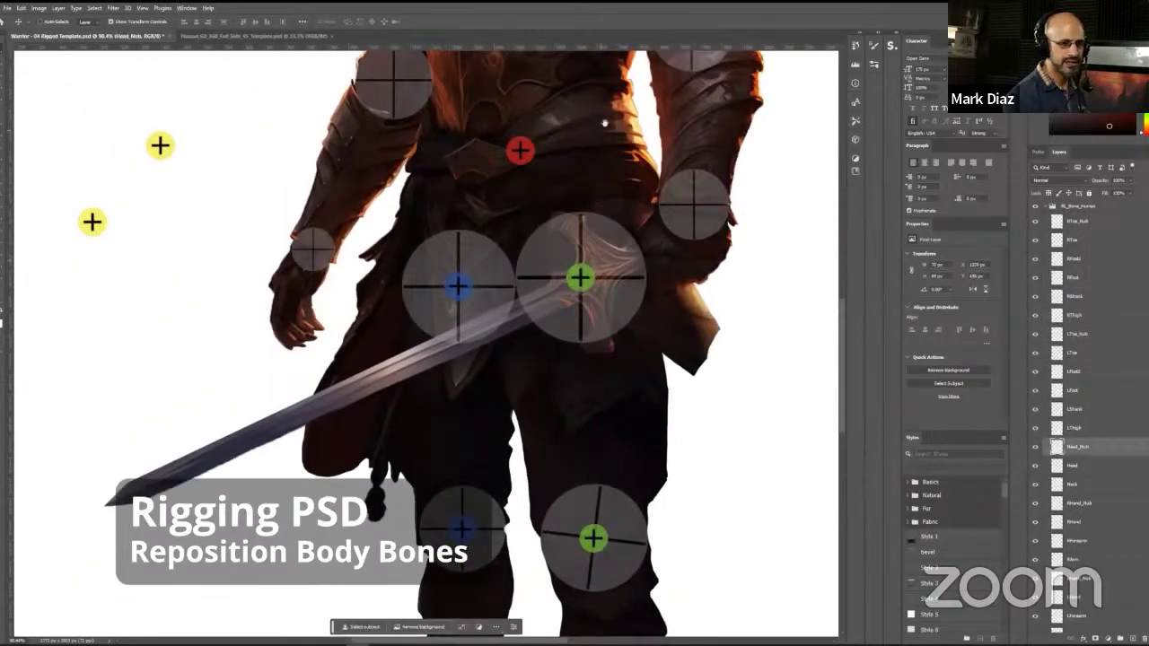
pyautogui.moveTo(605, 121); pyautogui.dragTo(620, 503)
pyautogui.click(1073, 484)
pyautogui.click(1079, 503)
pyautogui.moveTo(456, 533)
pyautogui.mouseDown()
pyautogui.moveTo(378, 368)
pyautogui.moveTo(538, 285)
pyautogui.mouseUp()
pyautogui.click(1075, 522)
pyautogui.moveTo(299, 279); pyautogui.dragTo(461, 377)
pyautogui.click(1076, 541)
pyautogui.moveTo(446, 132); pyautogui.dragTo(548, 197)
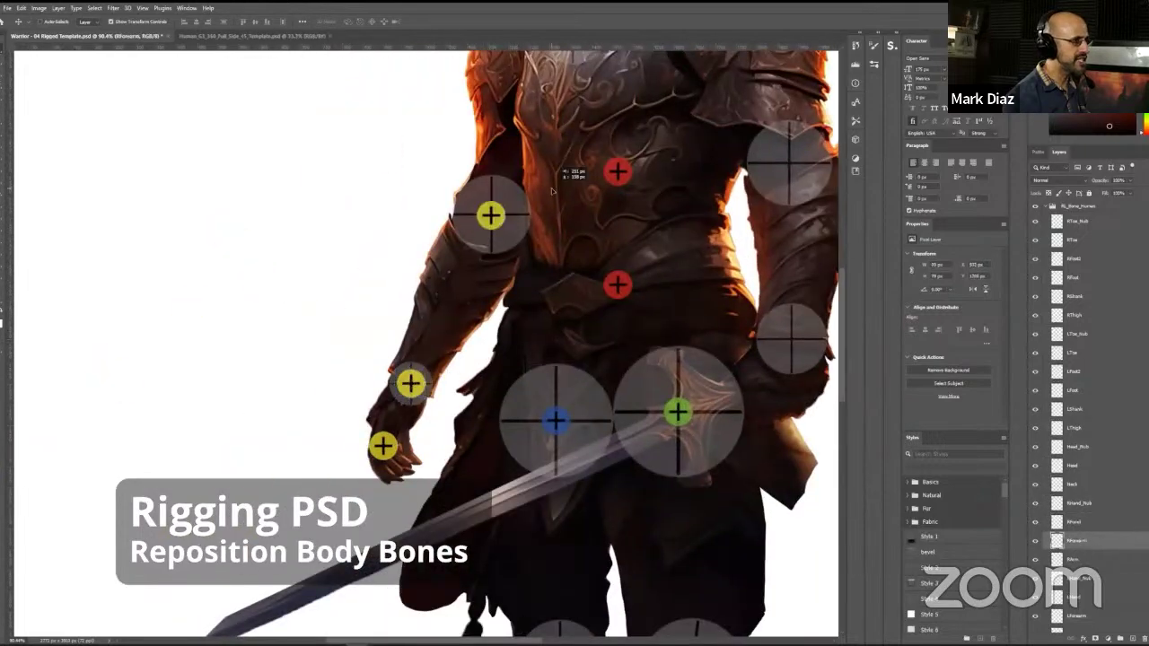
# - Reposition the LHand_Nub, LHand and LForearm bones onto the sword arm, matching the wrist and elbow joint circles
pyautogui.click(1073, 560)
pyautogui.click(1079, 579)
pyautogui.moveTo(747, 443); pyautogui.dragTo(659, 443)
pyautogui.click(1074, 597)
pyautogui.moveTo(721, 318); pyautogui.dragTo(602, 354)
pyautogui.click(1076, 616)
pyautogui.moveTo(748, 383)
pyautogui.mouseDown()
pyautogui.moveTo(626, 399)
pyautogui.moveTo(624, 343)
pyautogui.moveTo(579, 400)
pyautogui.mouseUp()
# - Adjust the remaining shoulder, torso and hip bone positions on the warrior
pyautogui.click(1072, 630)
pyautogui.click(1073, 623)
pyautogui.scroll(6, 542, 387)
pyautogui.hotkey('alt', '[')
pyautogui.hotkey('alt', '[')
pyautogui.hotkey('alt', ']')
pyautogui.hotkey('alt', ']')
pyautogui.moveTo(577, 360); pyautogui.dragTo(581, 334)
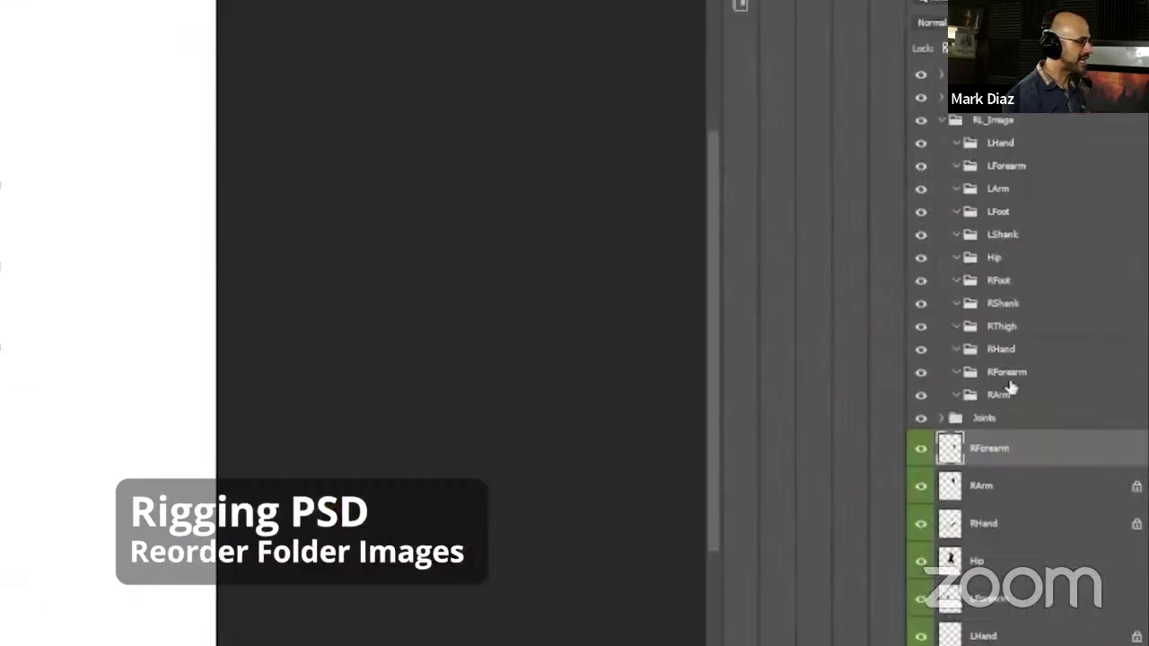
# - Move the RForearm folder to the start of the RL_Image folder's contents
pyautogui.click(1007, 373)
pyautogui.moveTo(1007, 372); pyautogui.dragTo(1006, 133)
pyautogui.moveTo(1001, 395); pyautogui.dragTo(1005, 178)
pyautogui.moveTo(996, 326); pyautogui.dragTo(998, 201)
pyautogui.moveTo(1003, 258); pyautogui.dragTo(1004, 224)
pyautogui.moveTo(1002, 397); pyautogui.dragTo(1005, 293)
pyautogui.moveTo(1003, 395); pyautogui.dragTo(1005, 315)
pyautogui.scroll(-2, 1005, 315)
pyautogui.moveTo(1002, 328); pyautogui.dragTo(1011, 271)
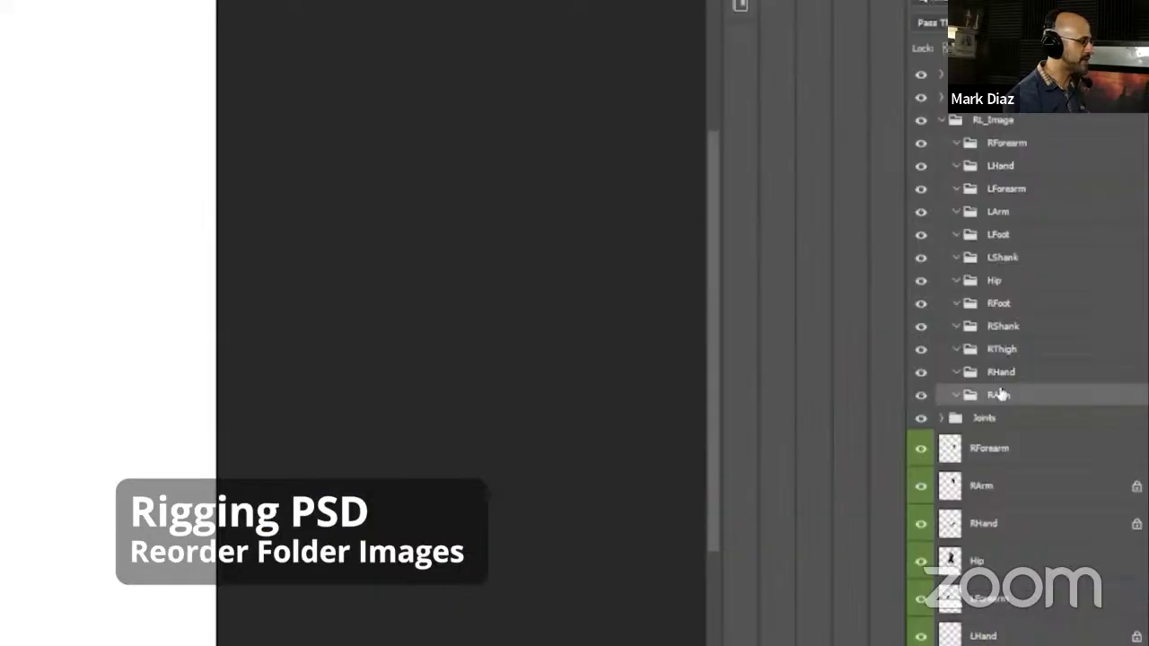
# - Arrange the RArm, RHand, Hip and LForearm folders in that order directly below RForearm in RL_Image
pyautogui.moveTo(1001, 394); pyautogui.dragTo(1004, 155)
pyautogui.moveTo(1005, 396); pyautogui.dragTo(1005, 178)
pyautogui.moveTo(996, 327); pyautogui.dragTo(998, 202)
pyautogui.moveTo(1003, 257); pyautogui.dragTo(1003, 224)
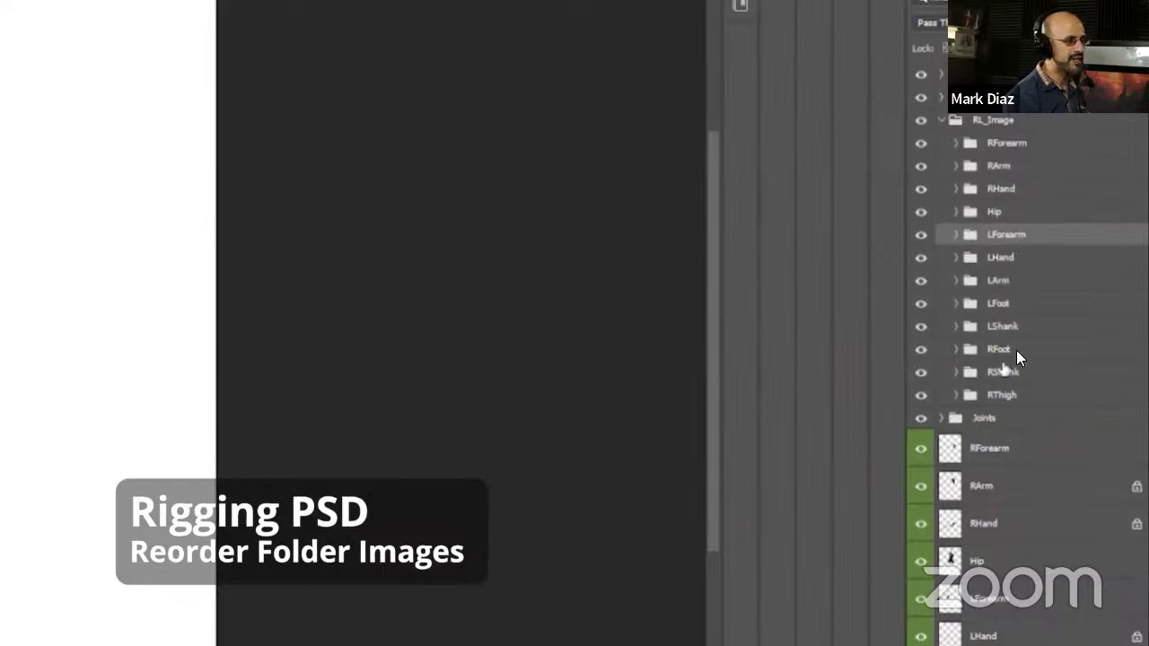
# - Arrange the leg folders below LArm as RThigh, RShank, RFoot, LThigh, LShank and LFoot, and check them against the image layers
pyautogui.moveTo(1004, 398); pyautogui.dragTo(1005, 293)
pyautogui.moveTo(1004, 395); pyautogui.dragTo(1004, 338)
pyautogui.scroll(-2, 1021, 201)
pyautogui.scroll(2, 1031, 260)
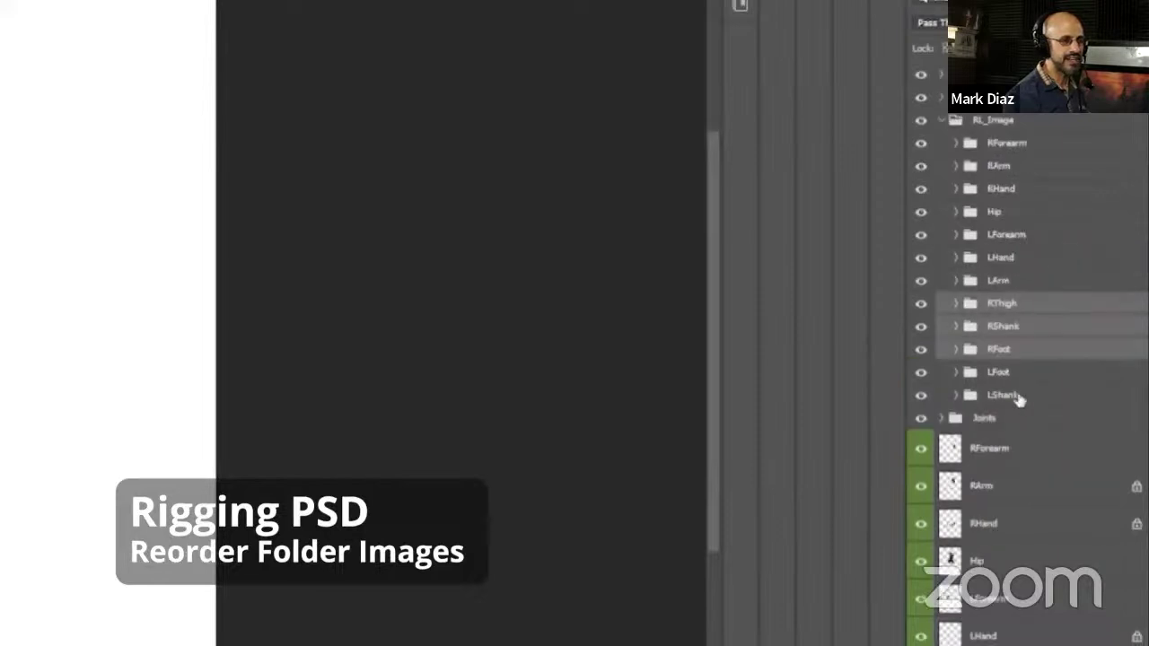
pyautogui.click(954, 302)
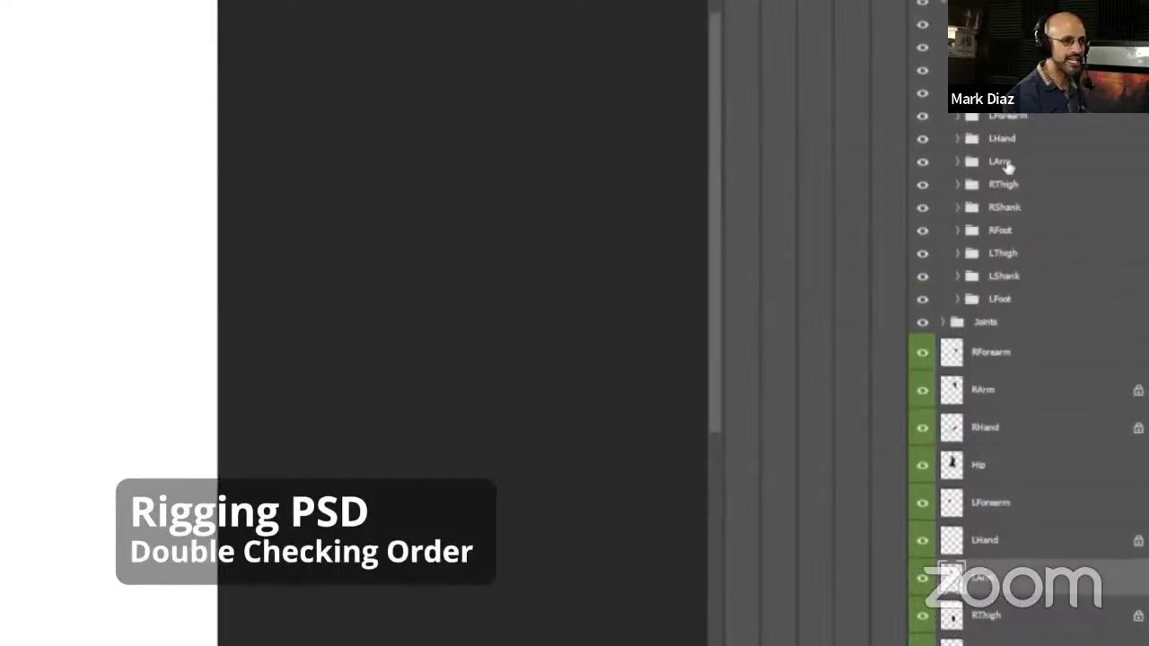
pyautogui.click(987, 427)
# - Move the RForearm and RArm image layers into their matching RL_Image folders, and collapse the folders again
pyautogui.click(987, 352)
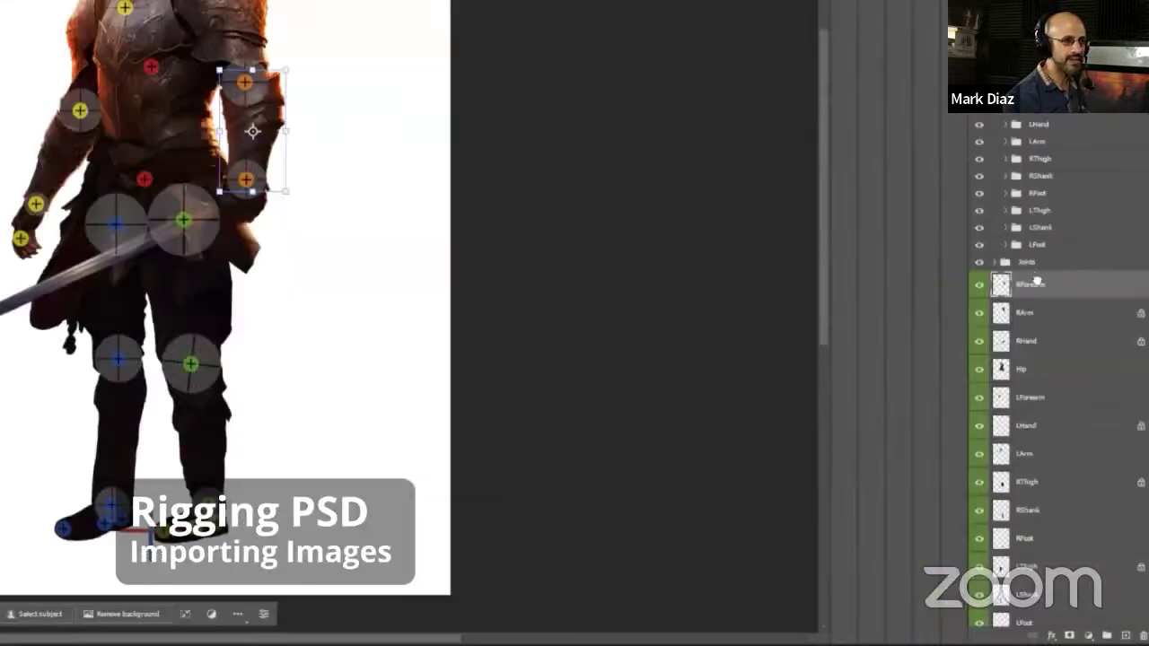
pyautogui.click(220, 30)
pyautogui.keyDown('ctrl'); pyautogui.click(1004, 160); pyautogui.keyUp('ctrl')
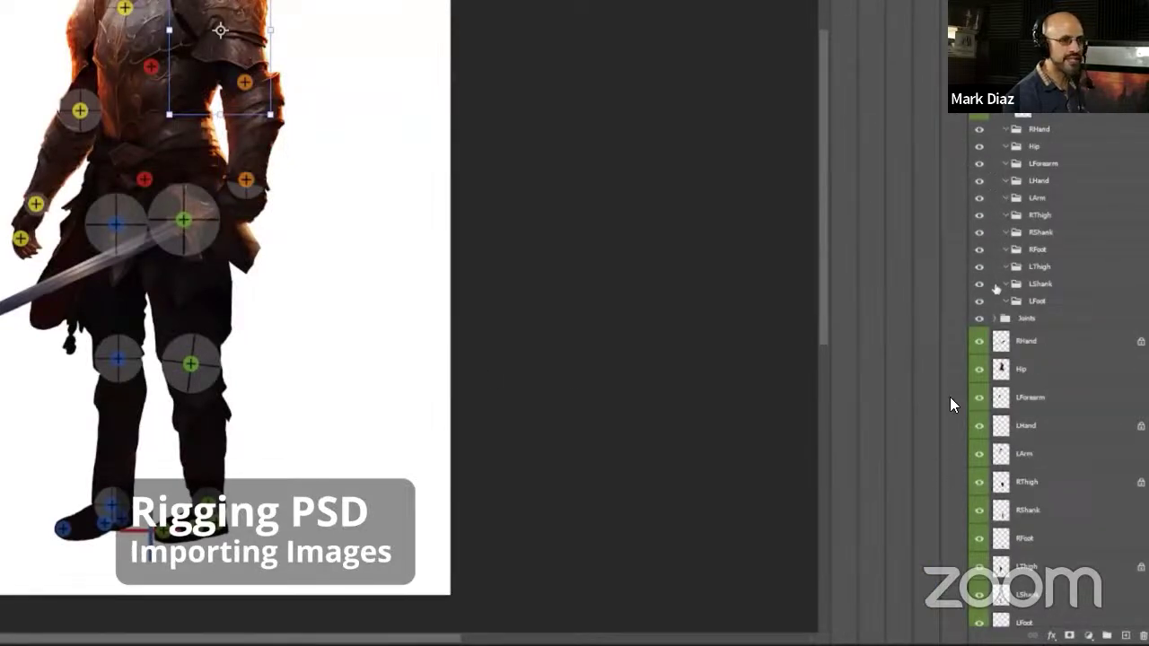
pyautogui.keyDown('ctrl'); pyautogui.click(1006, 130); pyautogui.keyUp('ctrl')
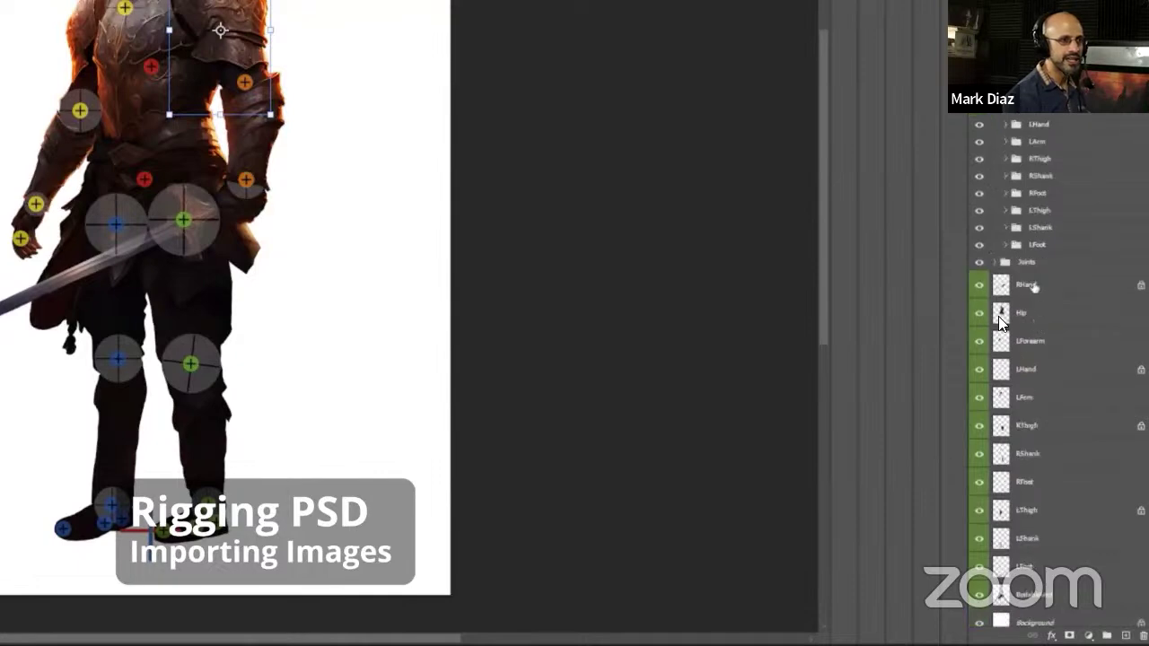
# - Move the remaining body-part image layers, from RHand through LFoot, into their matching RL_Image folders
pyautogui.moveTo(1027, 284); pyautogui.dragTo(1041, 100)
pyautogui.moveTo(1032, 285); pyautogui.dragTo(1041, 108)
pyautogui.moveTo(1030, 289); pyautogui.dragTo(1038, 123)
pyautogui.moveTo(1028, 293); pyautogui.dragTo(1041, 194)
pyautogui.moveTo(1030, 286); pyautogui.dragTo(1041, 211)
pyautogui.moveTo(1031, 285)
pyautogui.mouseDown()
pyautogui.moveTo(1045, 228)
pyautogui.moveTo(1031, 271)
pyautogui.mouseUp()
# - Create a folder named Bodybehind below LFoot in RL_Image, and move the Bodybehind image layer into it
pyautogui.click(1106, 636)
pyautogui.doubleClick(1037, 245)
pyautogui.write('Bodybehind')
pyautogui.press('Return')
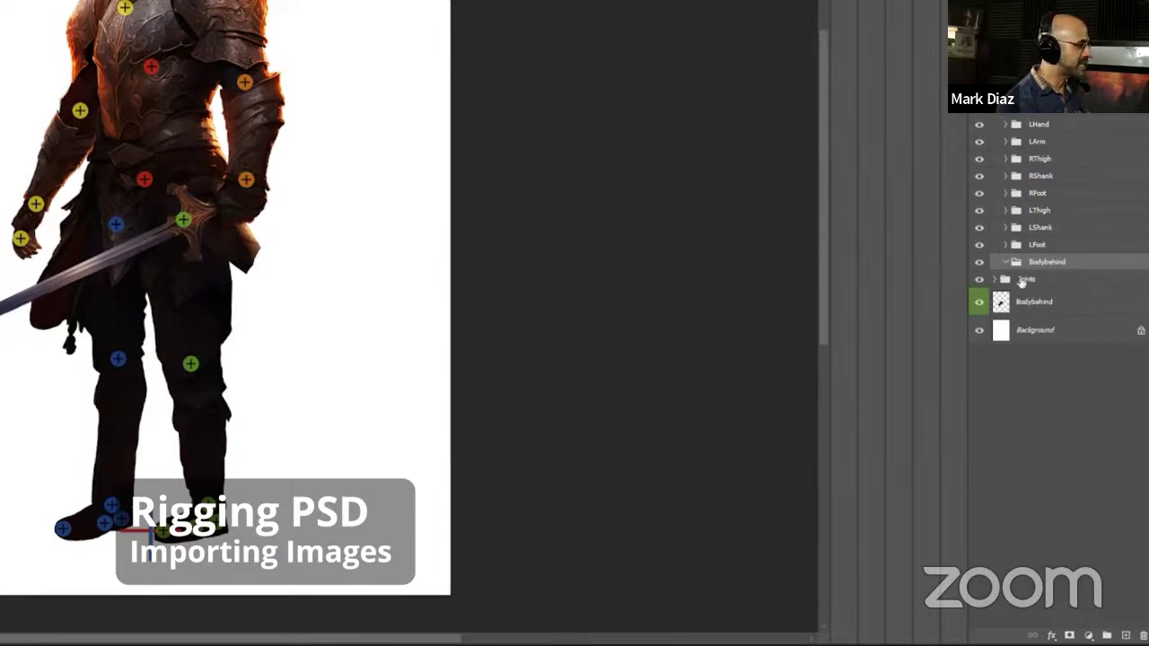
pyautogui.moveTo(1023, 306); pyautogui.dragTo(1030, 264)
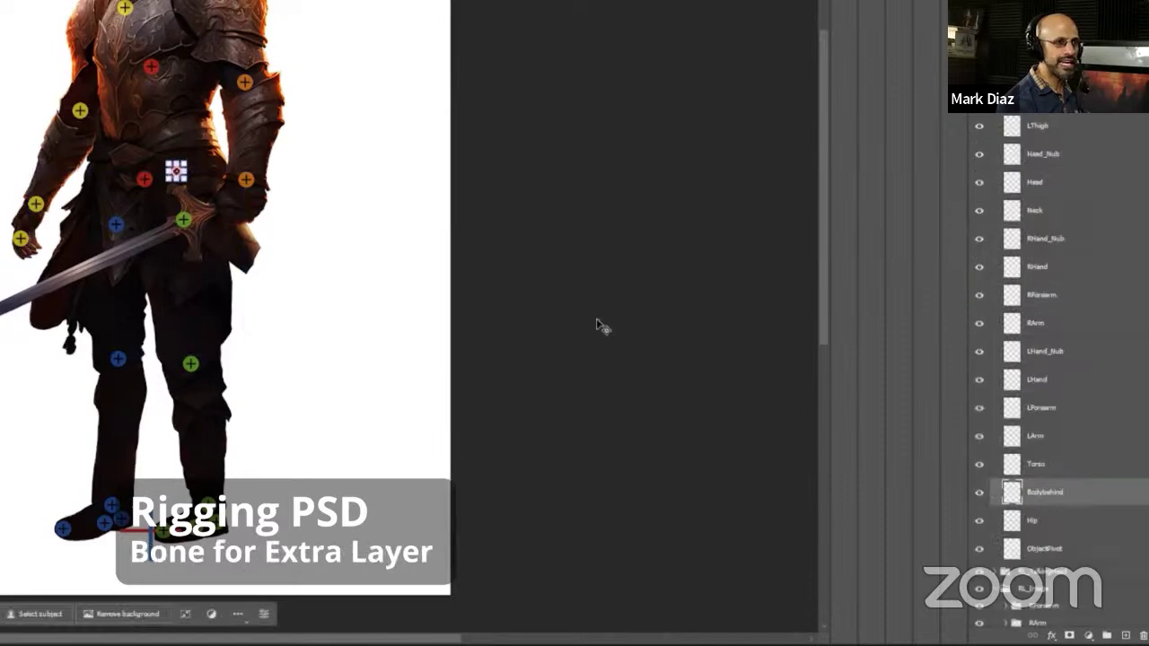
# - Place the Bodybehind bone layer below the Hip bone, and position its marker within the Bodybehind image's outline at the waist
pyautogui.hotkey('ctrl', '[')
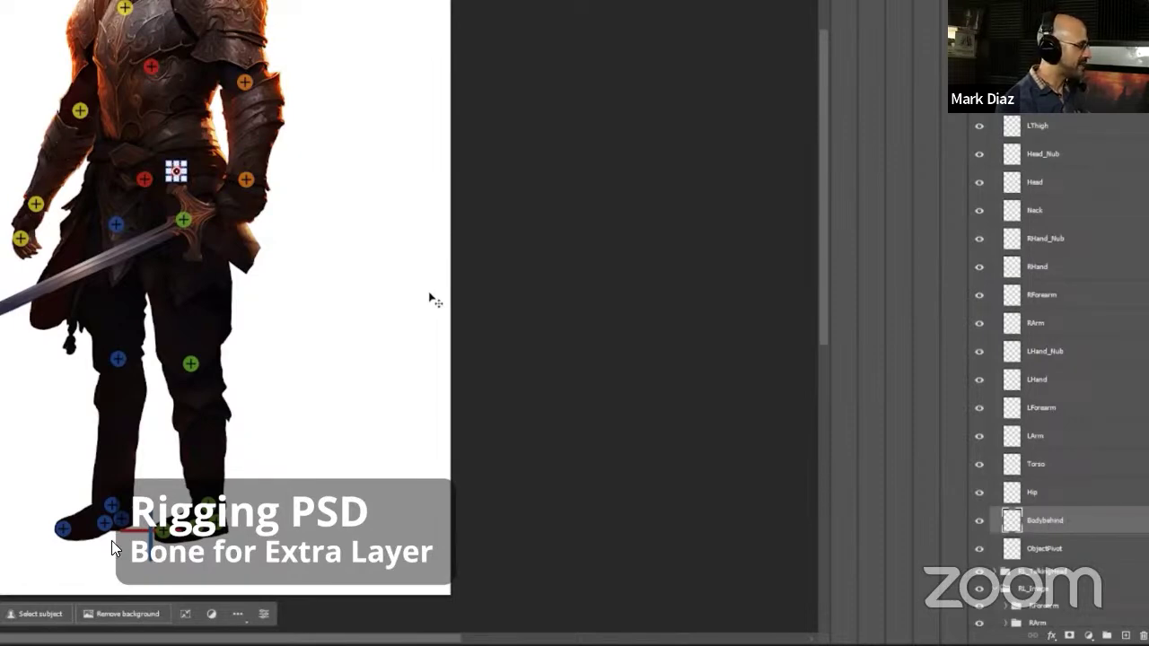
pyautogui.scroll(-5, 1027, 433)
pyautogui.keyDown('ctrl'); pyautogui.click(1025, 567); pyautogui.keyUp('ctrl')
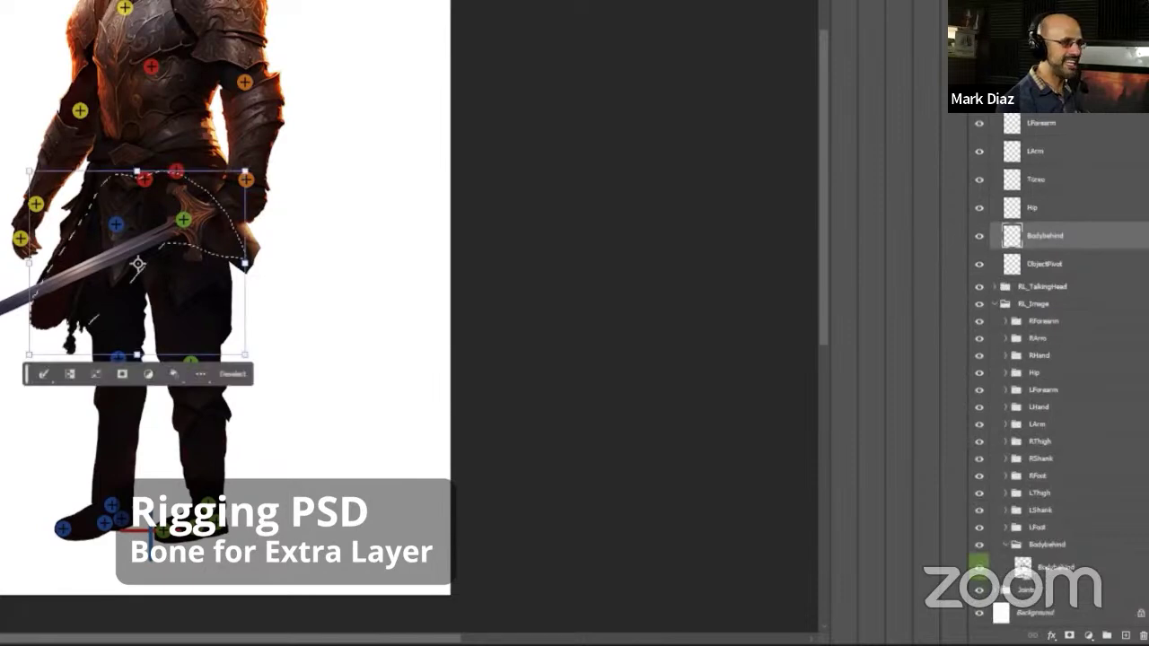
pyautogui.hotkey('ctrl', 'd')
pyautogui.moveTo(326, 163); pyautogui.dragTo(315, 185)
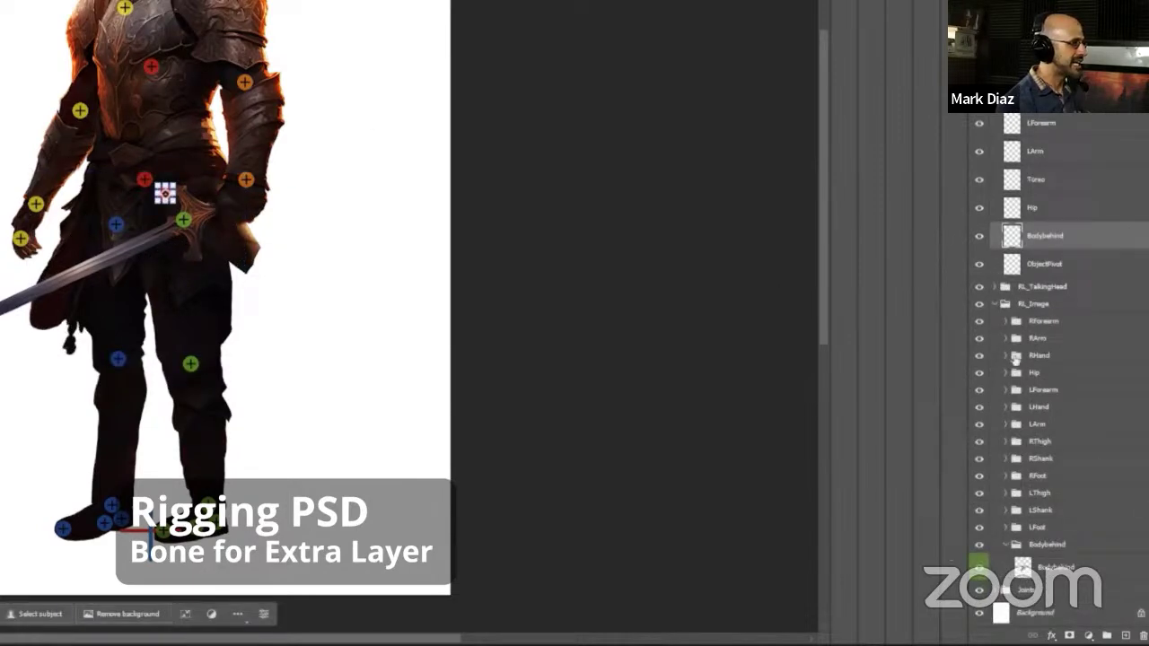
# - Rename the Bodybehind bone layer as Hip>Bodybehind
pyautogui.click(1032, 207)
pyautogui.doubleClick(1045, 236)
pyautogui.write('Hip>')
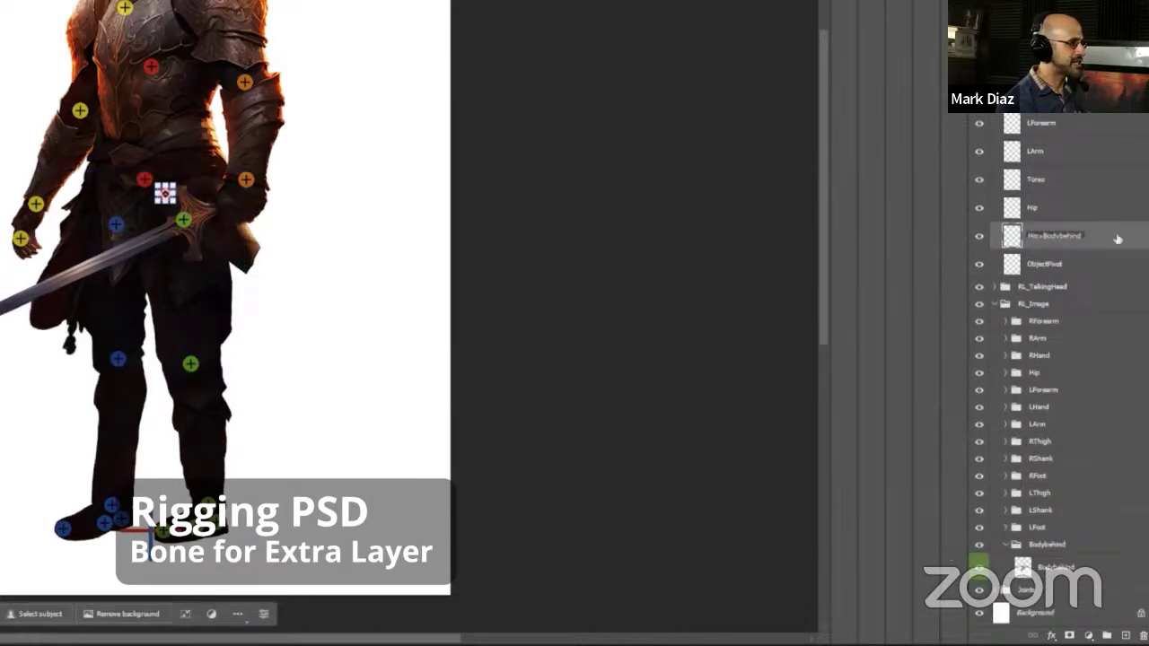
pyautogui.press('Return')
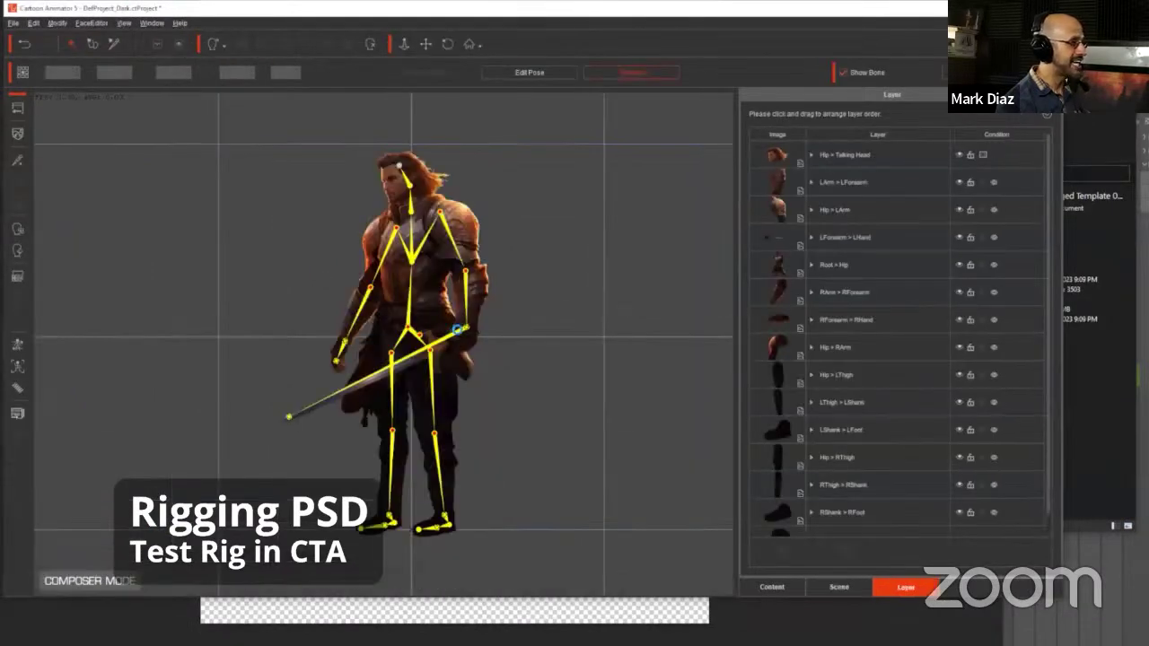
# - Check the warrior's left and right hand bones in the rig and inspect the RForearm > RHand entry in the layer order
pyautogui.click(459, 334)
pyautogui.moveTo(459, 334)
pyautogui.mouseDown()
pyautogui.moveTo(468, 304)
pyautogui.moveTo(451, 322)
pyautogui.mouseUp()
pyautogui.moveTo(339, 343)
pyautogui.mouseDown()
pyautogui.moveTo(307, 325)
pyautogui.moveTo(364, 333)
pyautogui.moveTo(326, 249)
pyautogui.moveTo(339, 353)
pyautogui.mouseUp()
pyautogui.click(772, 587)
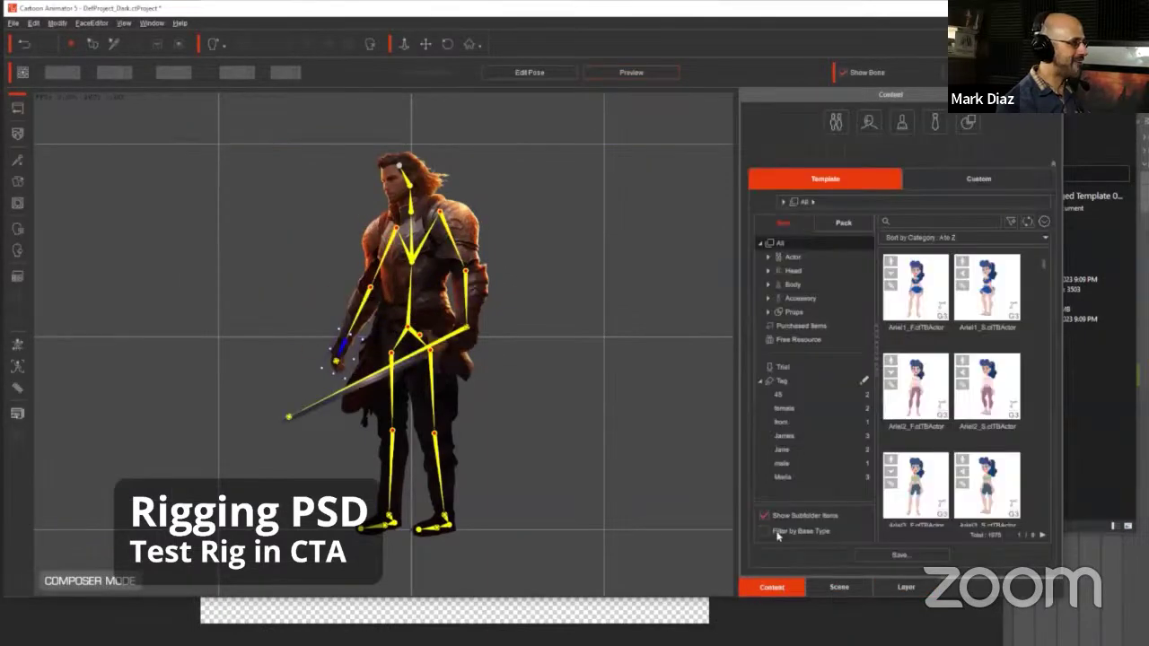
pyautogui.click(906, 587)
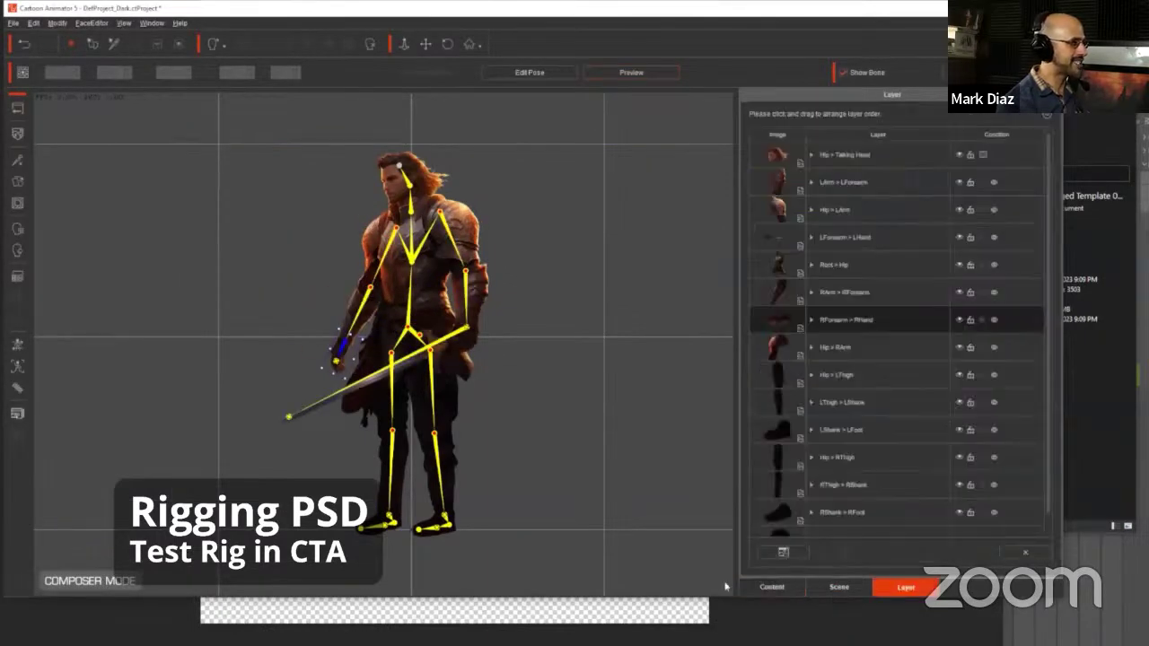
pyautogui.click(780, 588)
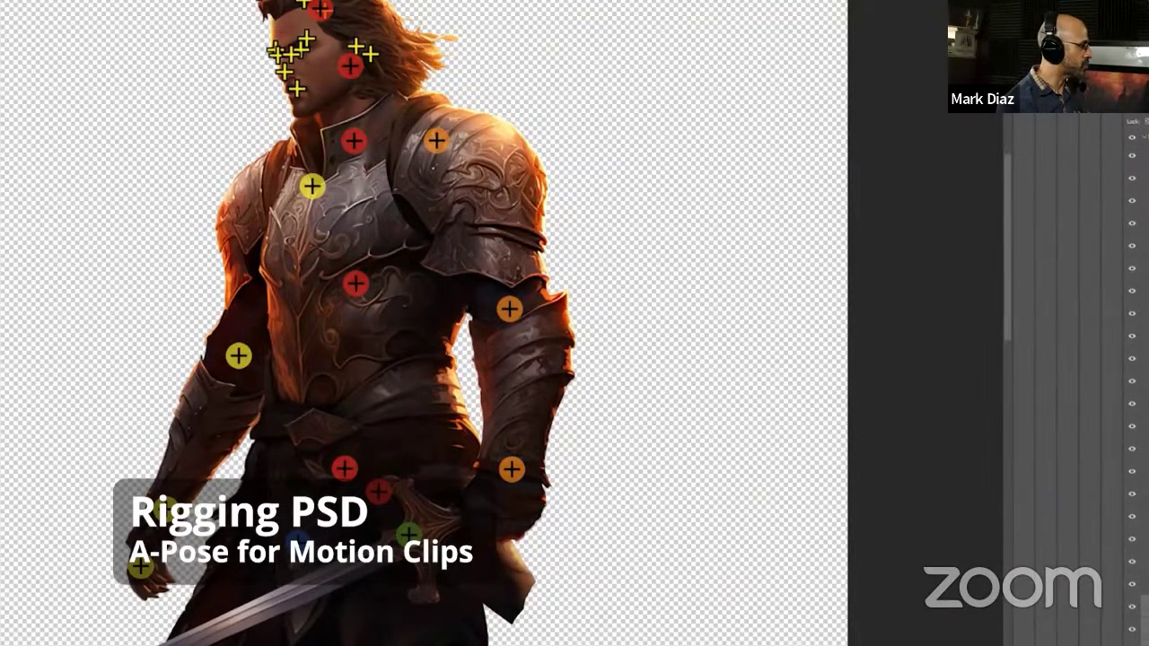
# - In Photoshop, place two diagonal A-pose guide lines running down and outward from the warrior's shoulder joints
pyautogui.moveTo(384, 168); pyautogui.dragTo(838, 174)
pyautogui.scroll(-5, 758, 310)
pyautogui.press('v')
pyautogui.moveTo(745, 276)
pyautogui.mouseDown()
pyautogui.moveTo(779, 269)
pyautogui.moveTo(767, 264)
pyautogui.mouseUp()
pyautogui.moveTo(831, 225); pyautogui.dragTo(768, 422)
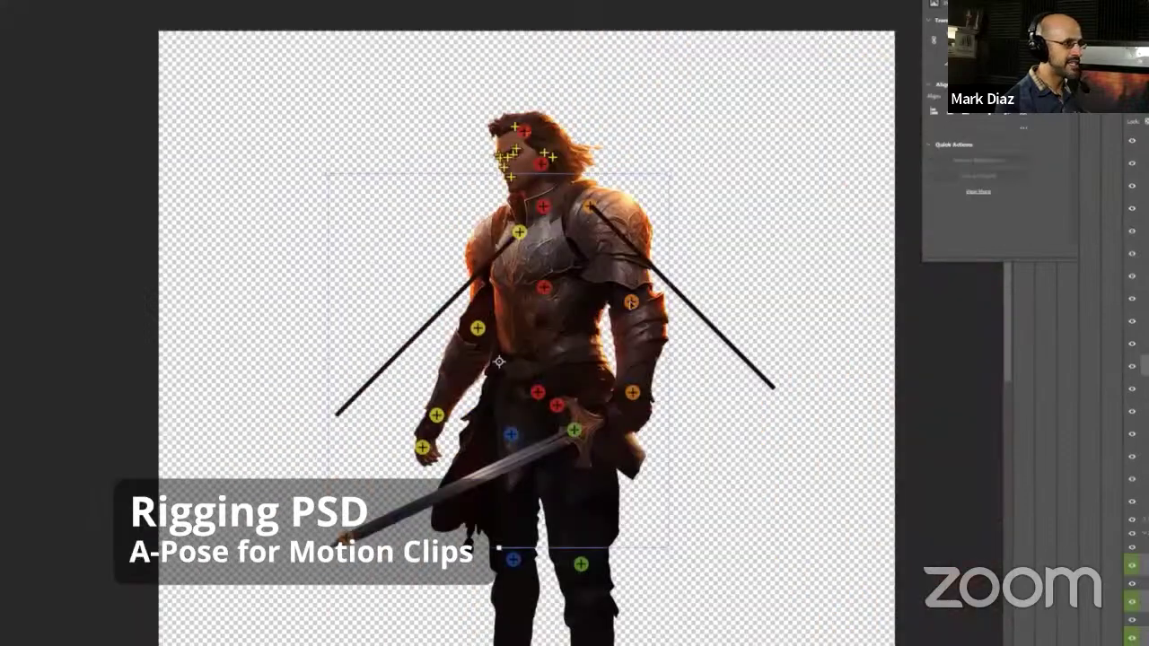
# - Set the left arm's rotation pivot on the orange shoulder joint and rotate the whole arm outward
pyautogui.scroll(10, 589, 204)
pyautogui.moveTo(638, 287); pyautogui.dragTo(649, 300)
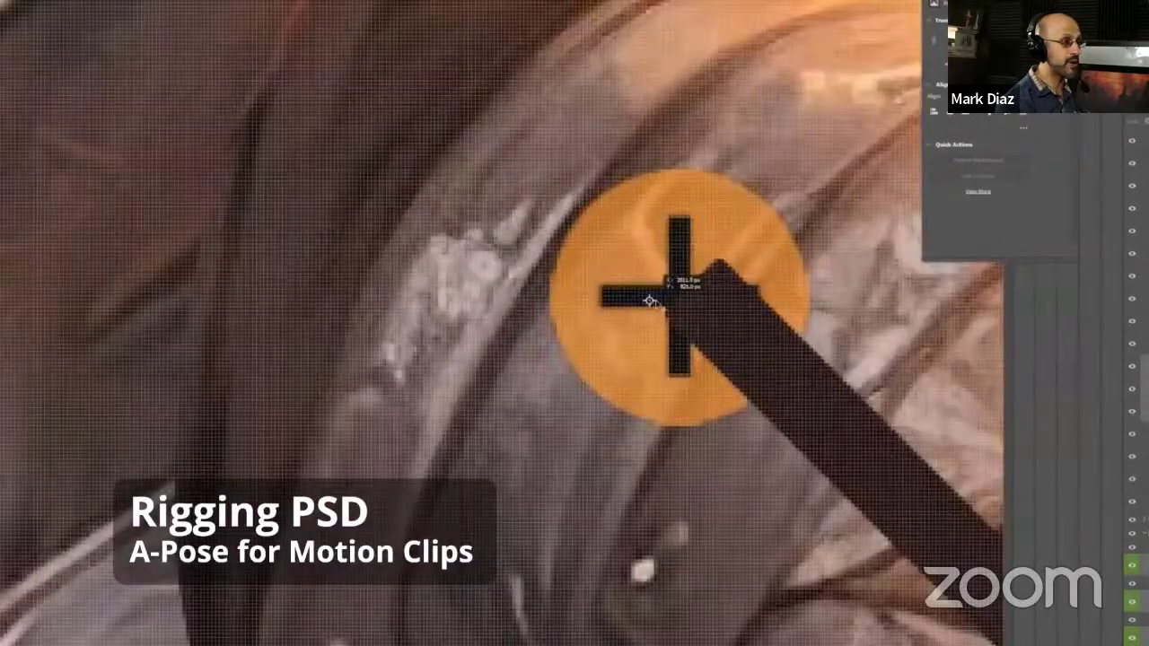
pyautogui.scroll(-10, 590, 208)
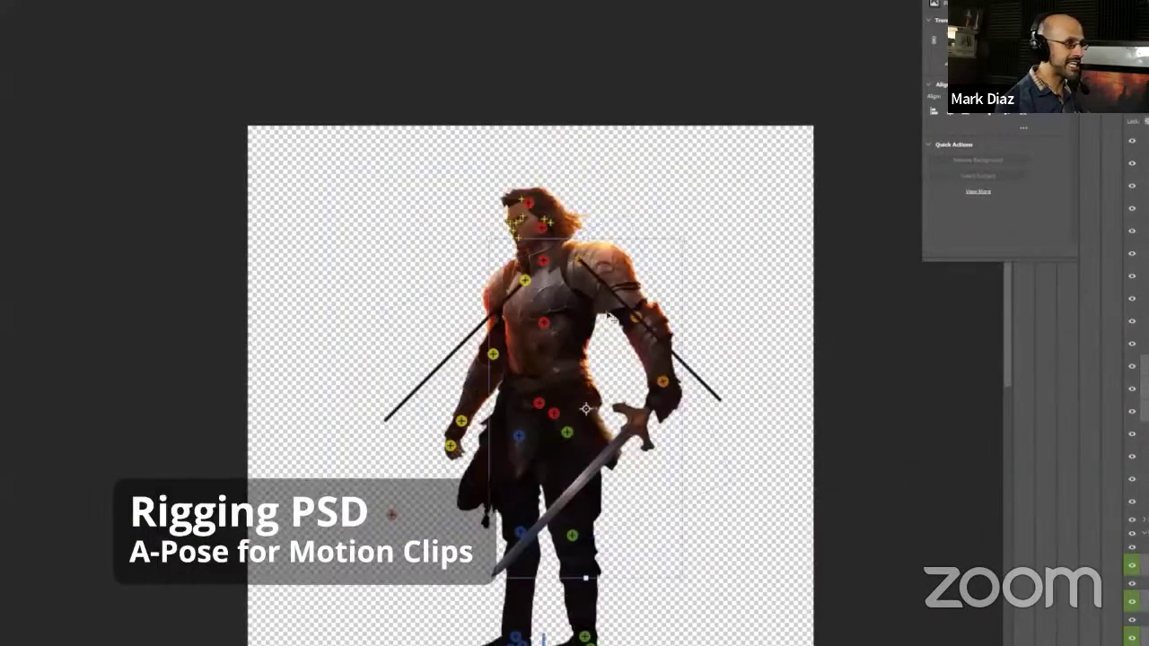
# - Rotate the left forearm, hand and sword about the orange elbow joint until they align with the guide line
pyautogui.hotkey('ctrl', 't')
pyautogui.moveTo(585, 439); pyautogui.dragTo(637, 318)
pyautogui.moveTo(737, 511); pyautogui.dragTo(781, 489)
pyautogui.press('Return')
pyautogui.scroll(10, 579, 260)
pyautogui.moveTo(549, 228); pyautogui.dragTo(559, 239)
pyautogui.scroll(-10, 559, 239)
pyautogui.moveTo(801, 401); pyautogui.dragTo(813, 381)
pyautogui.press('Return')
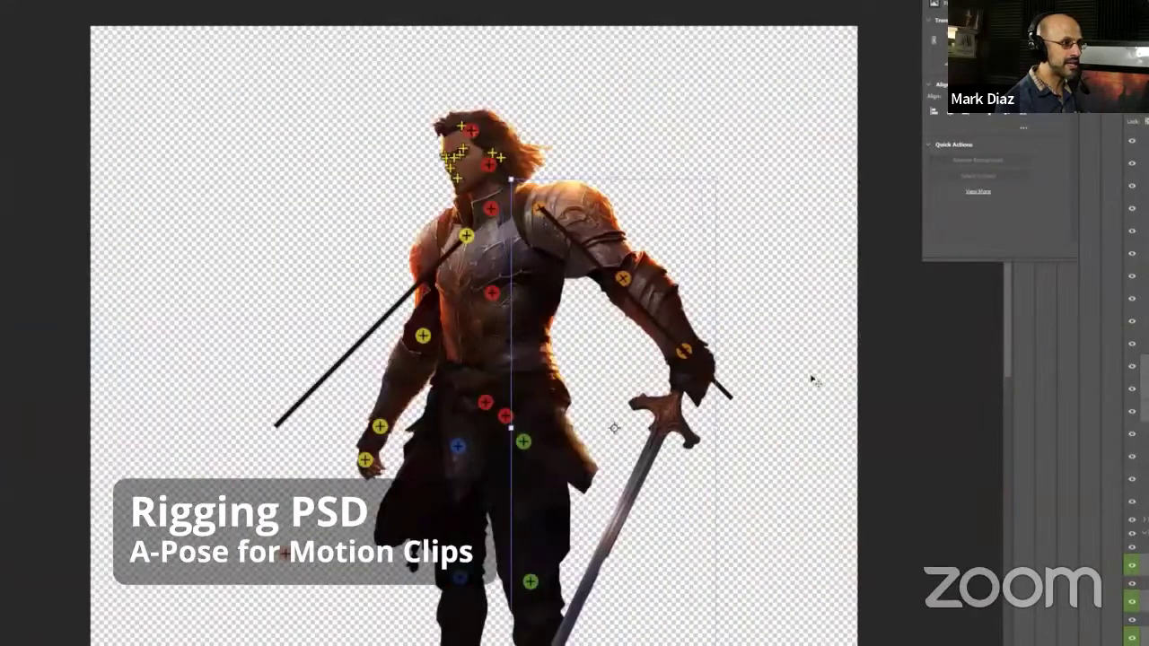
# - Rotate the whole right arm outward about its yellow shoulder joint to line up with the guide line
pyautogui.click(430, 344)
pyautogui.moveTo(434, 341); pyautogui.dragTo(468, 238)
pyautogui.scroll(10, 464, 266)
pyautogui.moveTo(501, 42); pyautogui.dragTo(491, 24)
pyautogui.scroll(-8, 601, 169)
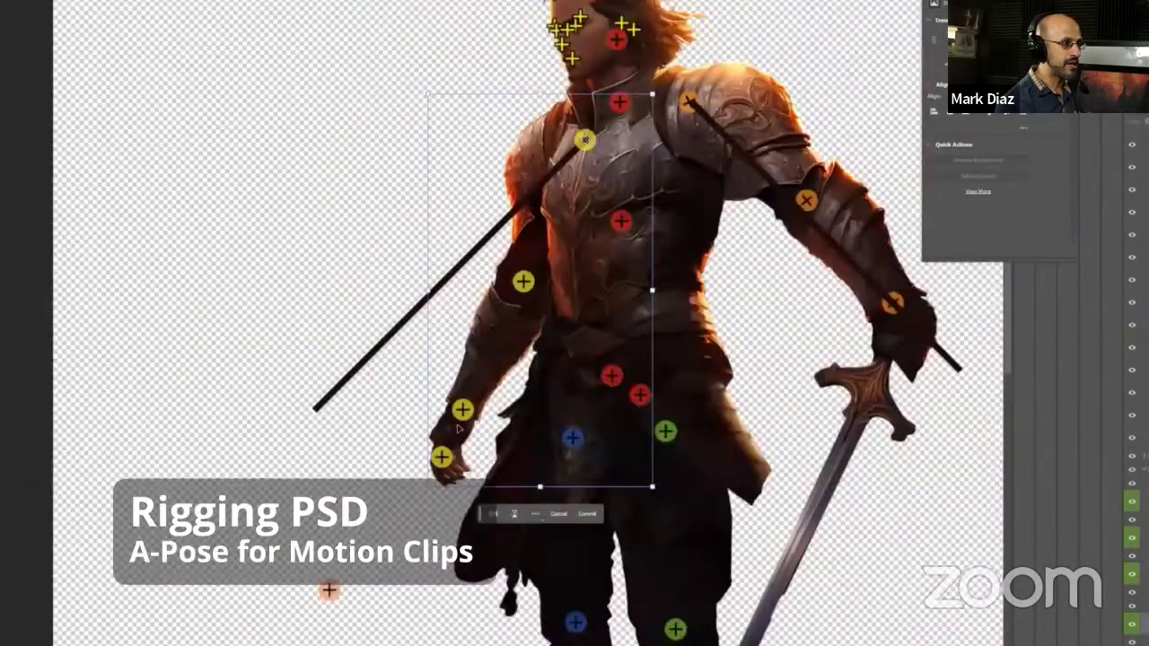
pyautogui.scroll(-4, 459, 429)
pyautogui.scroll(6, 580, 285)
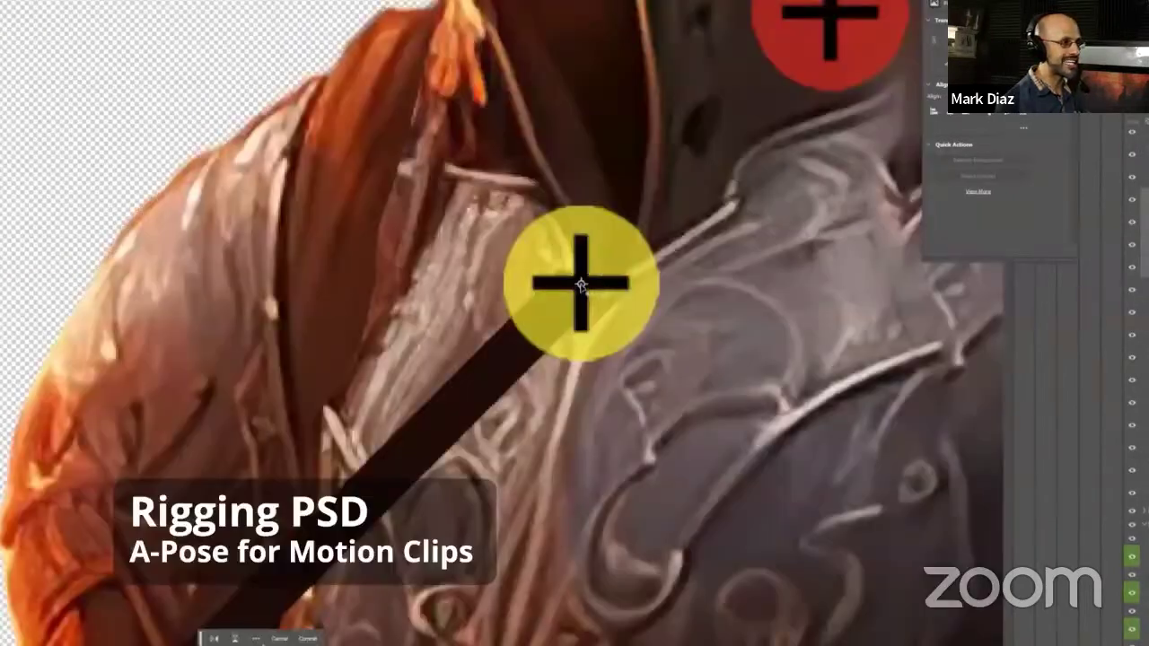
pyautogui.scroll(-6, 581, 285)
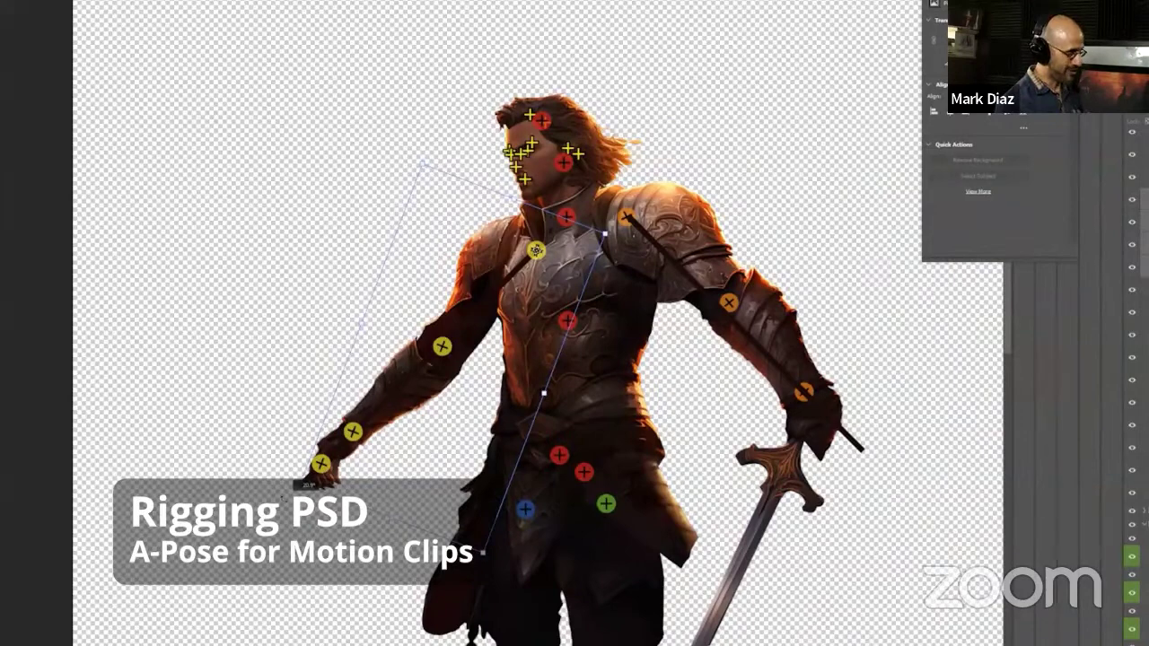
pyautogui.moveTo(283, 499); pyautogui.dragTo(267, 482)
pyautogui.press('Return')
# - Rotate the right forearm and hand about the yellow elbow joint to align the lower arm with the guide line
pyautogui.keyDown('ctrl'); pyautogui.click(359, 404); pyautogui.keyUp('ctrl')
pyautogui.hotkey('ctrl', 't')
pyautogui.moveTo(288, 404); pyautogui.dragTo(331, 403)
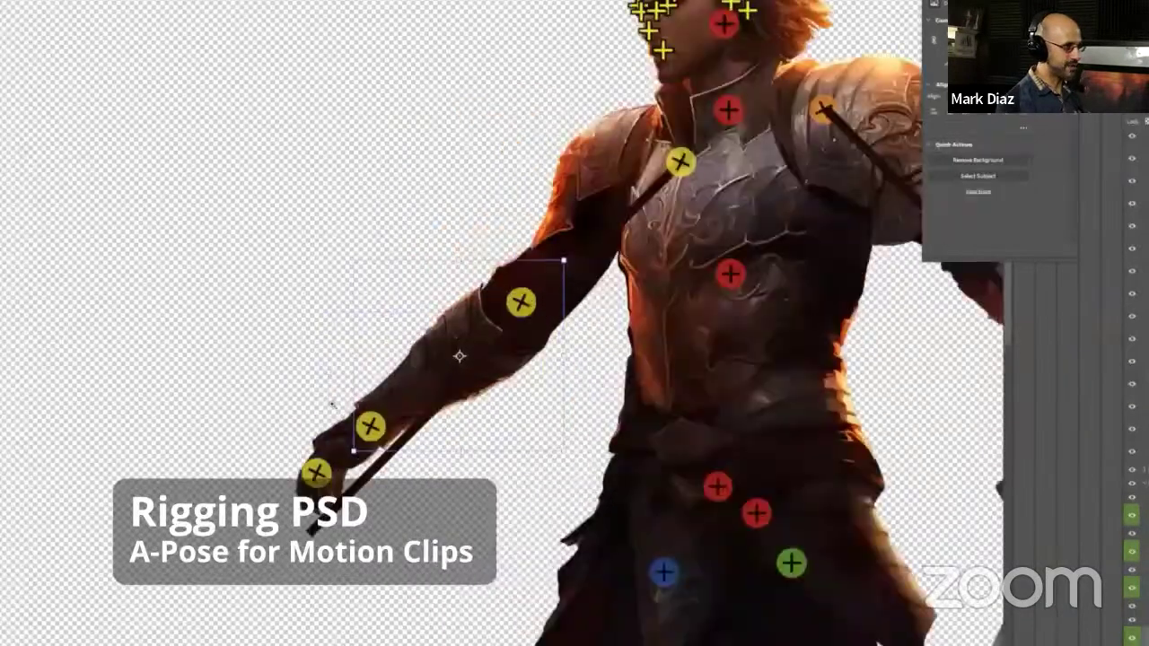
pyautogui.keyDown('alt'); pyautogui.click(584, 271); pyautogui.keyUp('alt')
pyautogui.moveTo(583, 271); pyautogui.dragTo(631, 282)
pyautogui.moveTo(554, 399); pyautogui.dragTo(484, 400)
pyautogui.moveTo(386, 467); pyautogui.dragTo(397, 484)
pyautogui.press('Return')
# - Select both diagonal arm guide lines together
pyautogui.hotkey('ctrl', '0')
pyautogui.keyDown('ctrl'); pyautogui.click(638, 249); pyautogui.keyUp('ctrl')
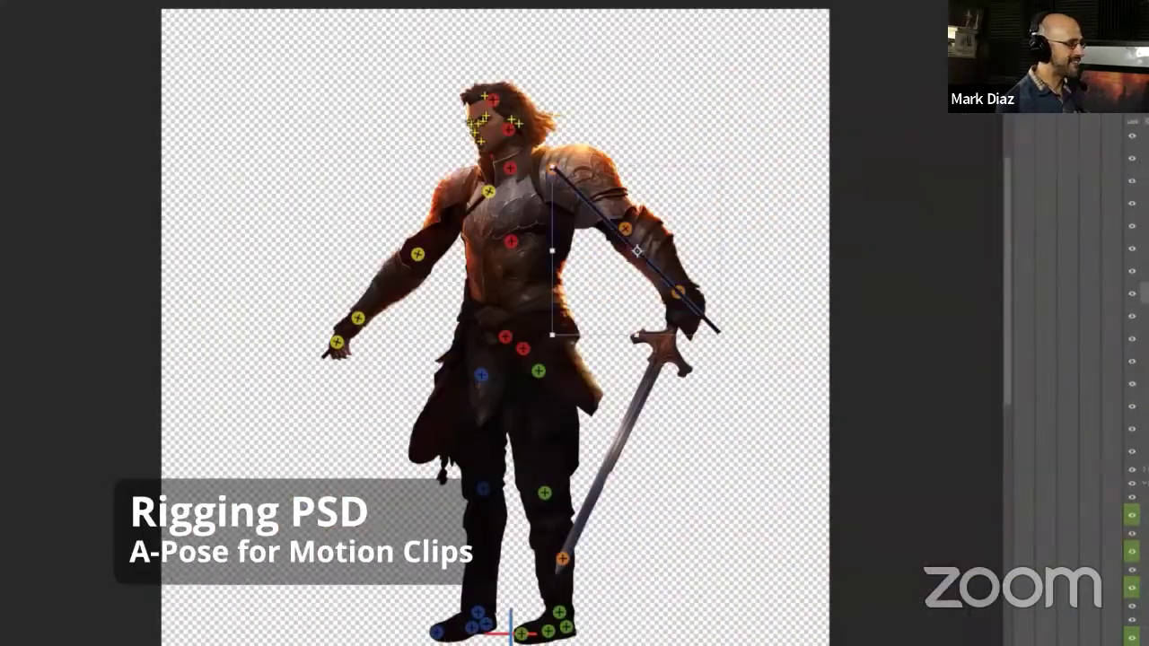
pyautogui.keyDown('ctrl'); pyautogui.keyDown('shift'); pyautogui.click(453, 229); pyautogui.keyUp('shift'); pyautogui.keyUp('ctrl')
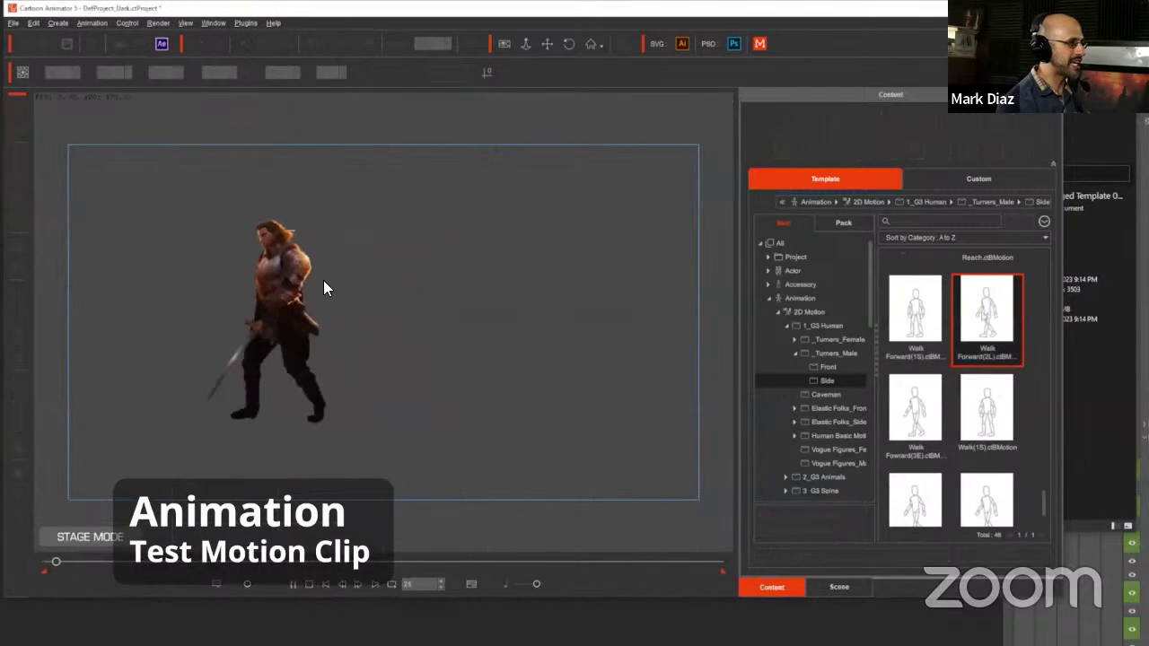
# - In Cartoon Animator, delete the clips from the warrior's FFD Clip track and play the walk again
pyautogui.click(161, 319)
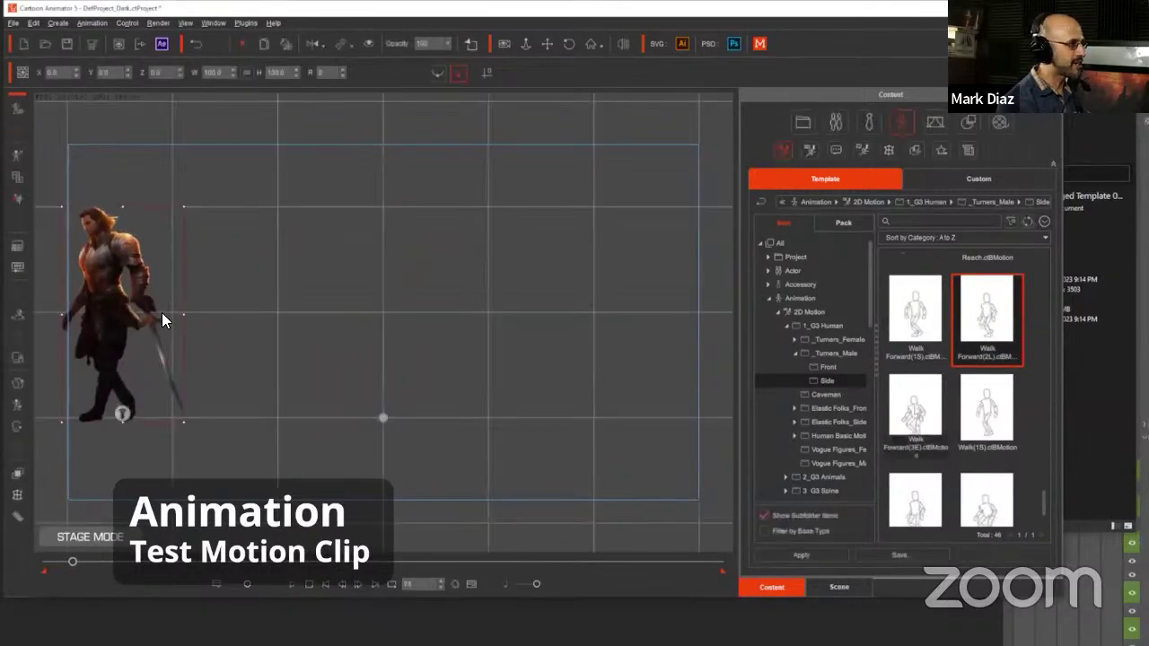
pyautogui.press('Right')
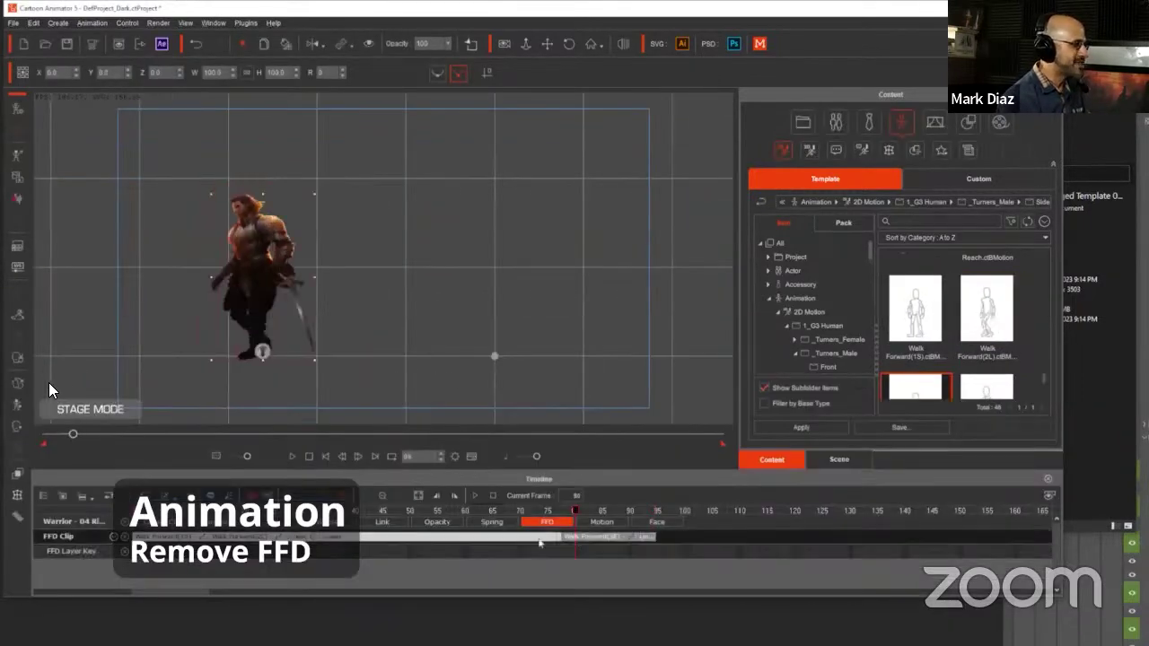
pyautogui.press('Delete')
pyautogui.click(482, 539)
pyautogui.press('Delete')
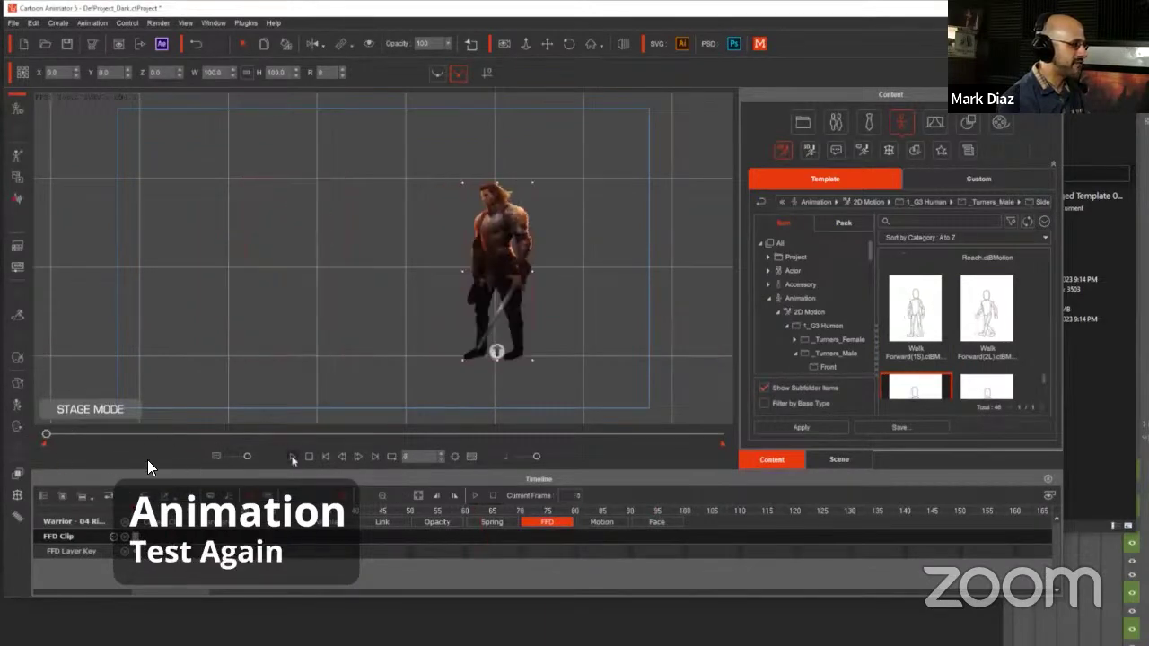
pyautogui.press('space')
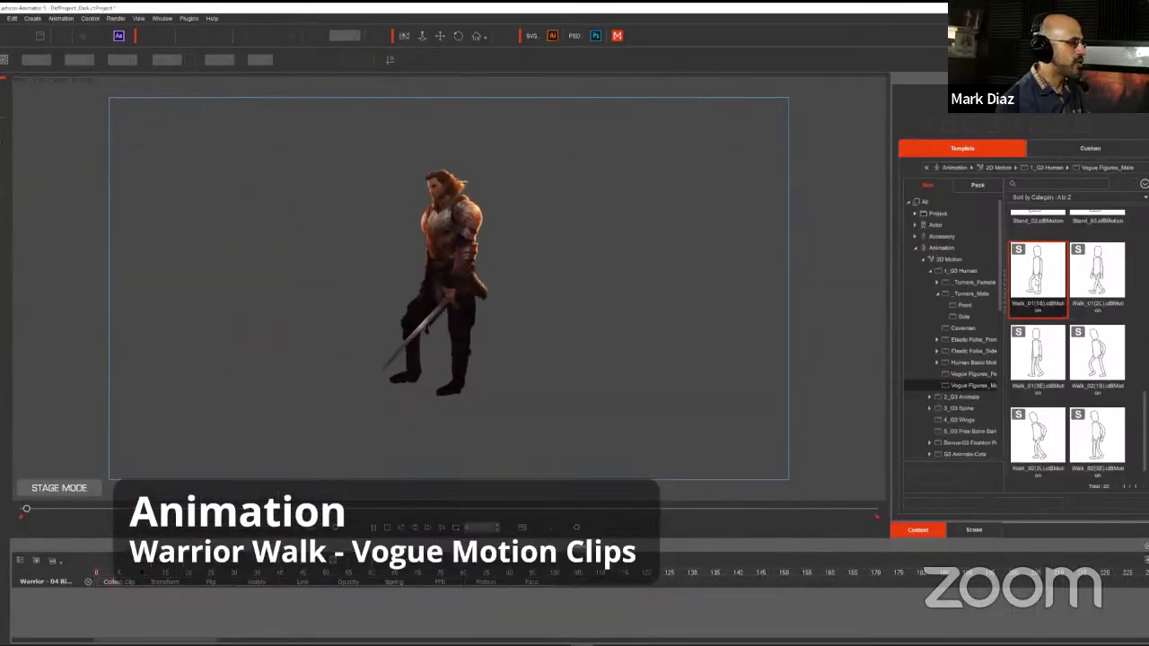
# - Try the Vogue male motion clips Walk_01(2L), Walk_01(3E) and Walk_01(1S) on the warrior and play them back
pyautogui.doubleClick(1093, 303)
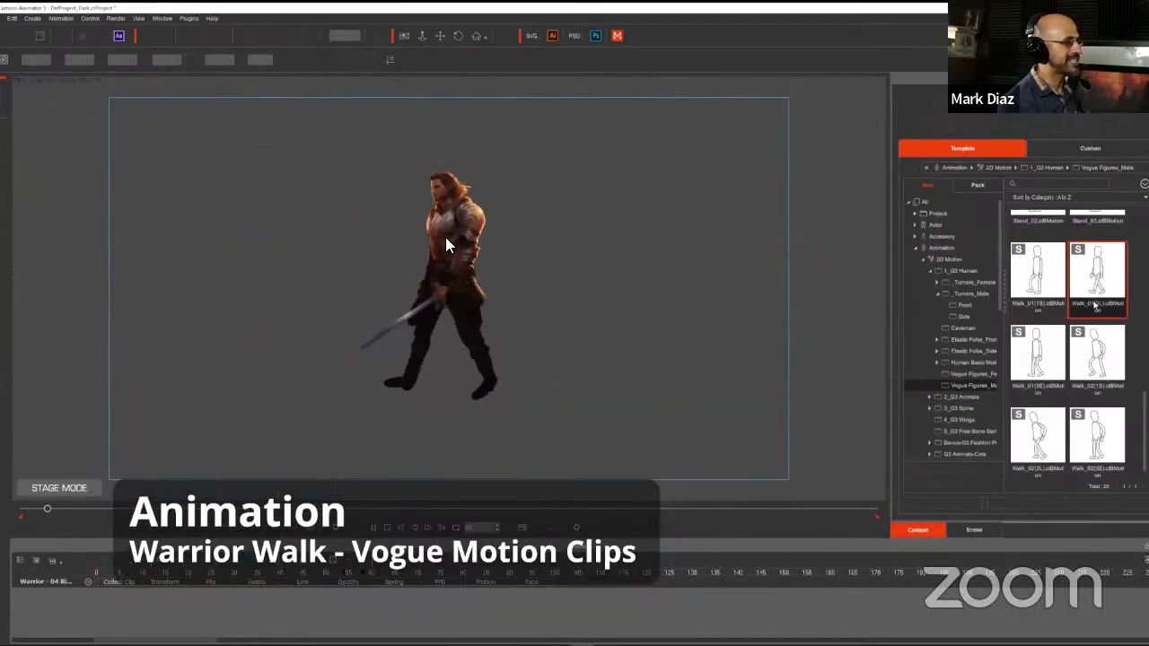
pyautogui.press('space')
pyautogui.doubleClick(1037, 359)
pyautogui.press('space')
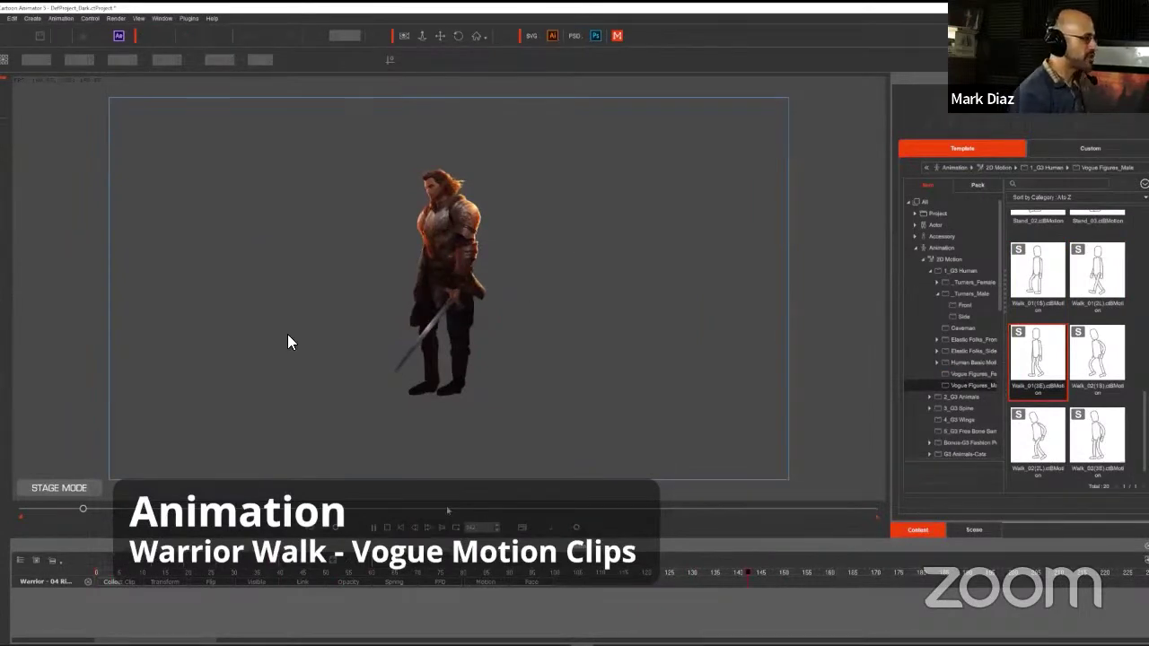
pyautogui.doubleClick(1038, 274)
pyautogui.press('Right')
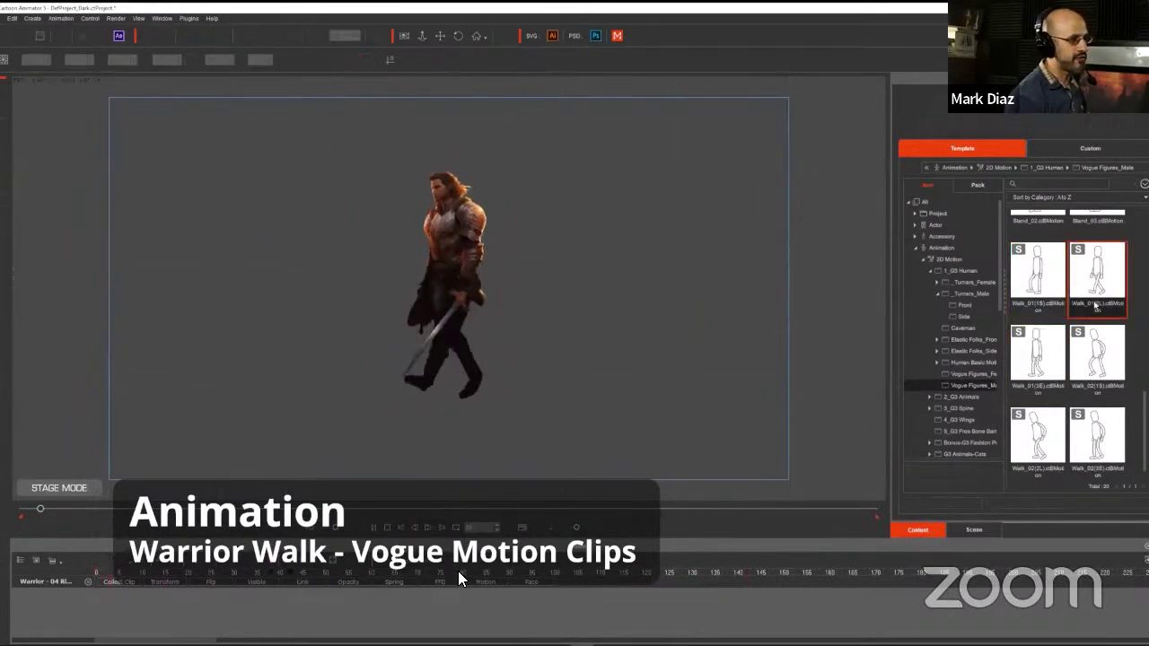
pyautogui.click(479, 239)
pyautogui.press('Right')
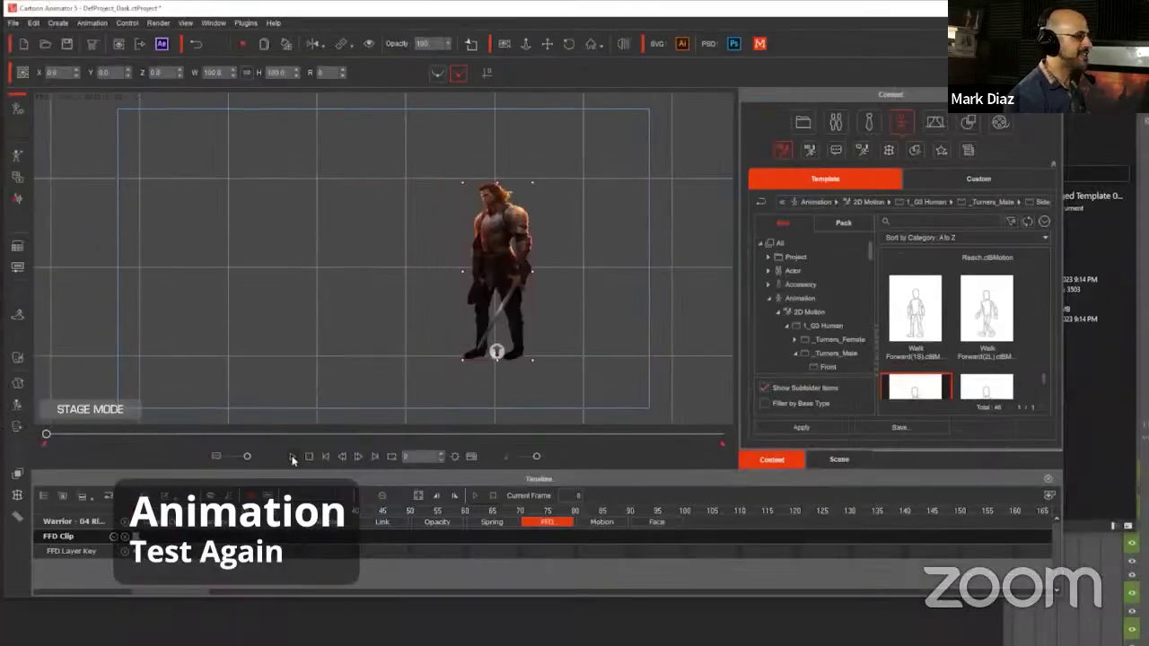
# - Apply the Vogue male motion clips Walk_01(1S), Walk_01(2L) and Walk_01(3E) to the warrior in sequence
pyautogui.press('space')
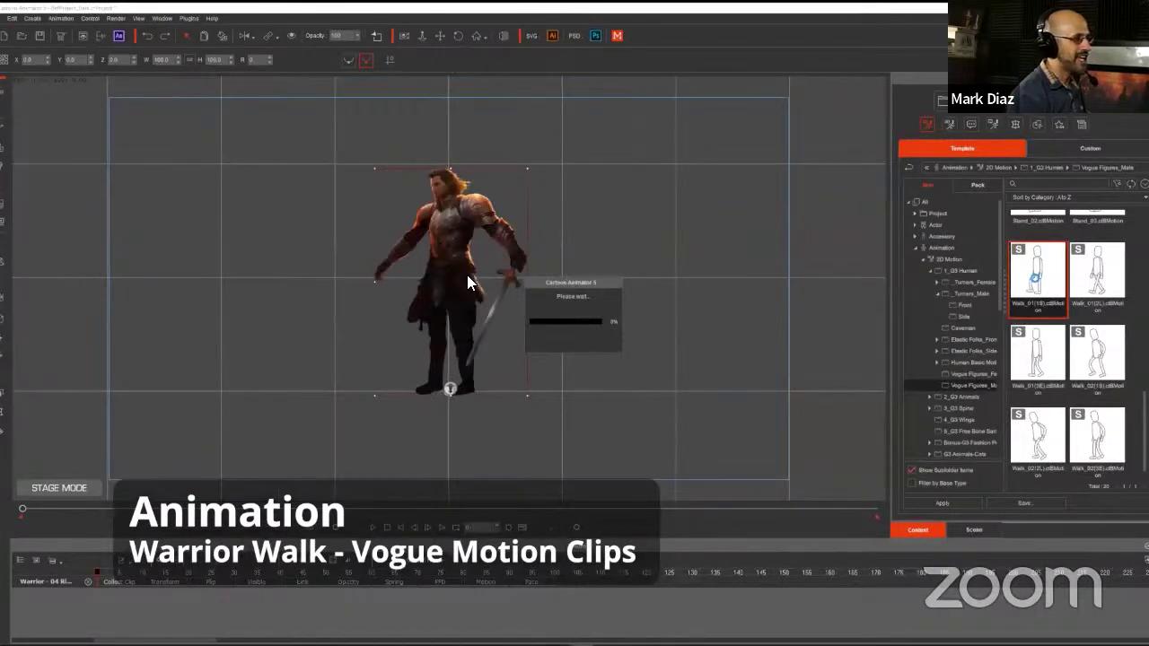
pyautogui.moveTo(1089, 310); pyautogui.dragTo(463, 272)
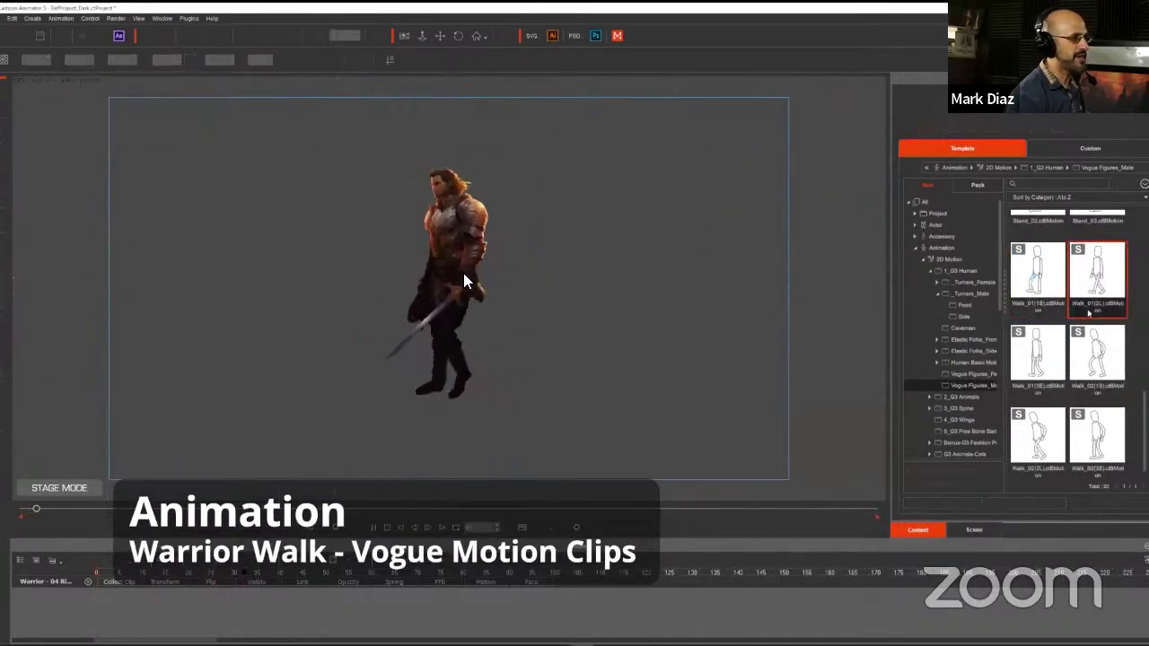
pyautogui.moveTo(1037, 360); pyautogui.dragTo(460, 332)
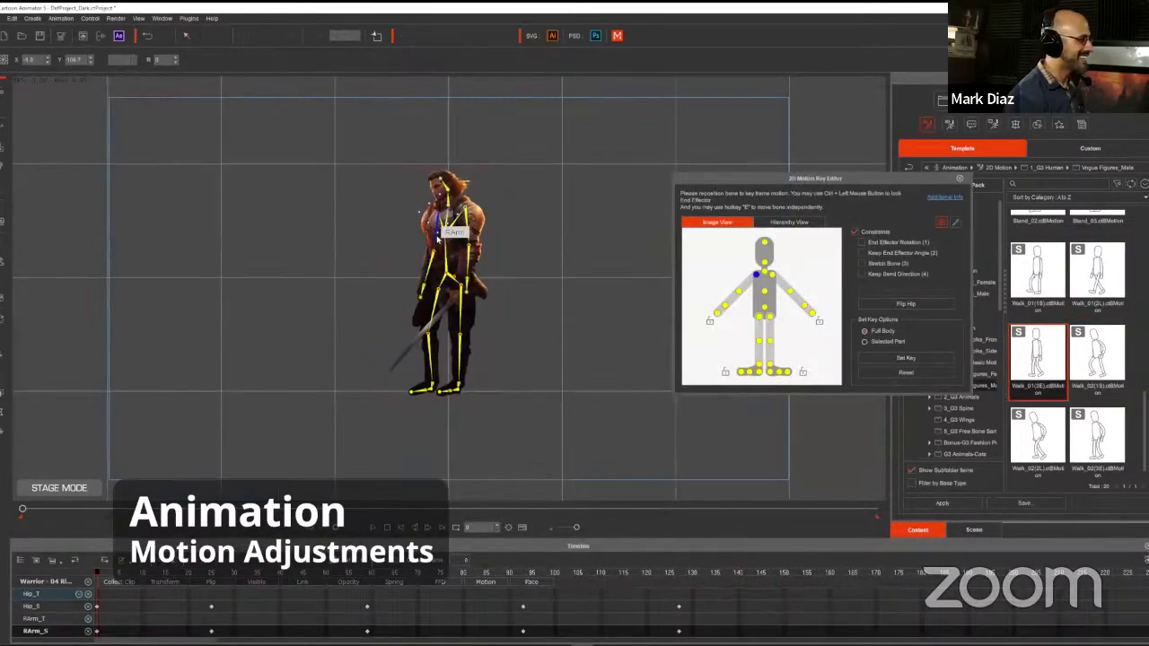
# - Adjust the RArm bone's pose at the start of the walk in the 2D Motion Key Editor and play the motion
pyautogui.moveTo(421, 228); pyautogui.dragTo(416, 230)
pyautogui.click(212, 573)
pyautogui.moveTo(212, 573); pyautogui.dragTo(97, 573)
pyautogui.press('space')
pyautogui.press('space')
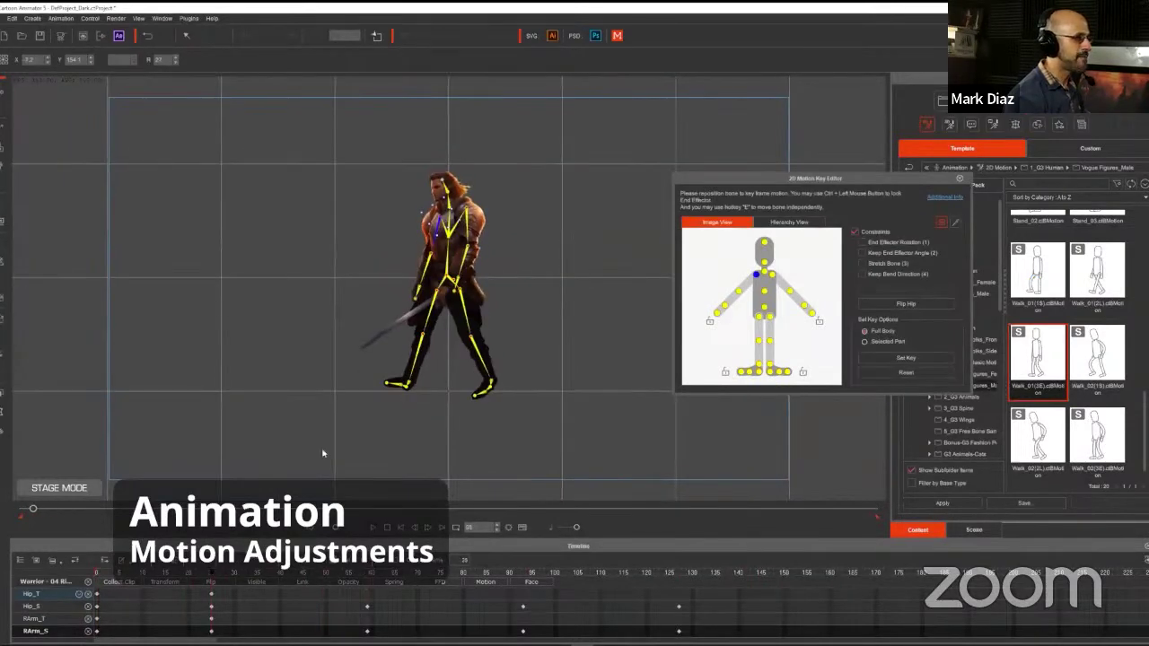
# - Play back the adjusted walk from frame 25 to review the arm motion
pyautogui.click(214, 572)
pyautogui.press('space')
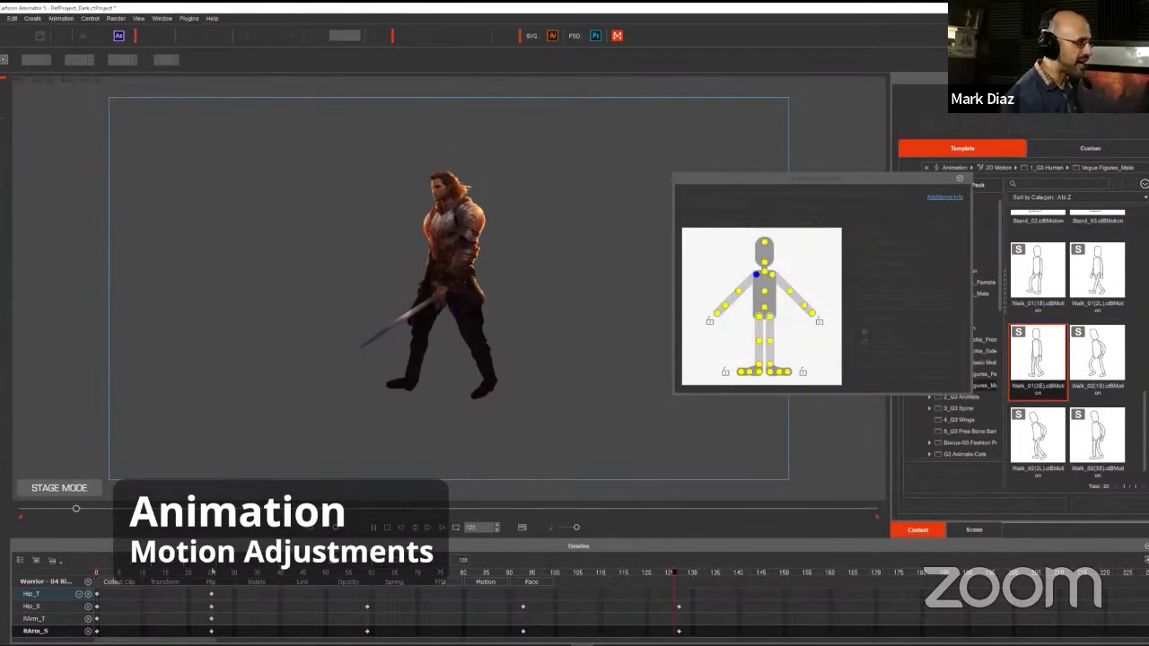
pyautogui.press('space')
pyautogui.press('space')
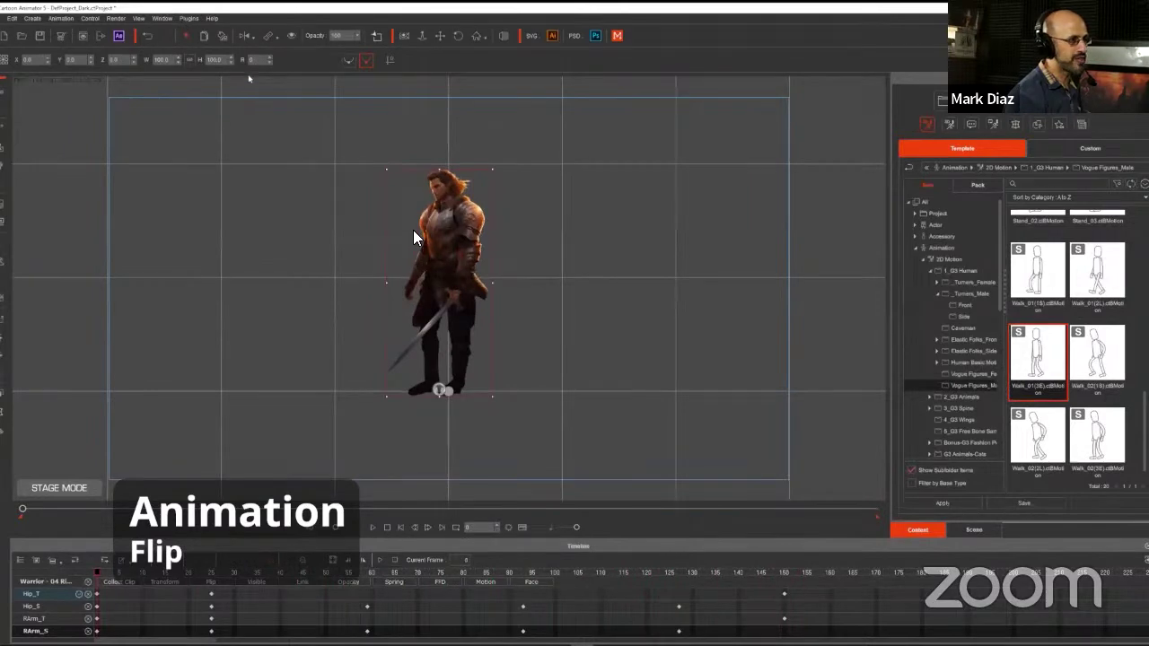
# - Flip the warrior horizontally and play his walk across the stage
pyautogui.click(245, 37)
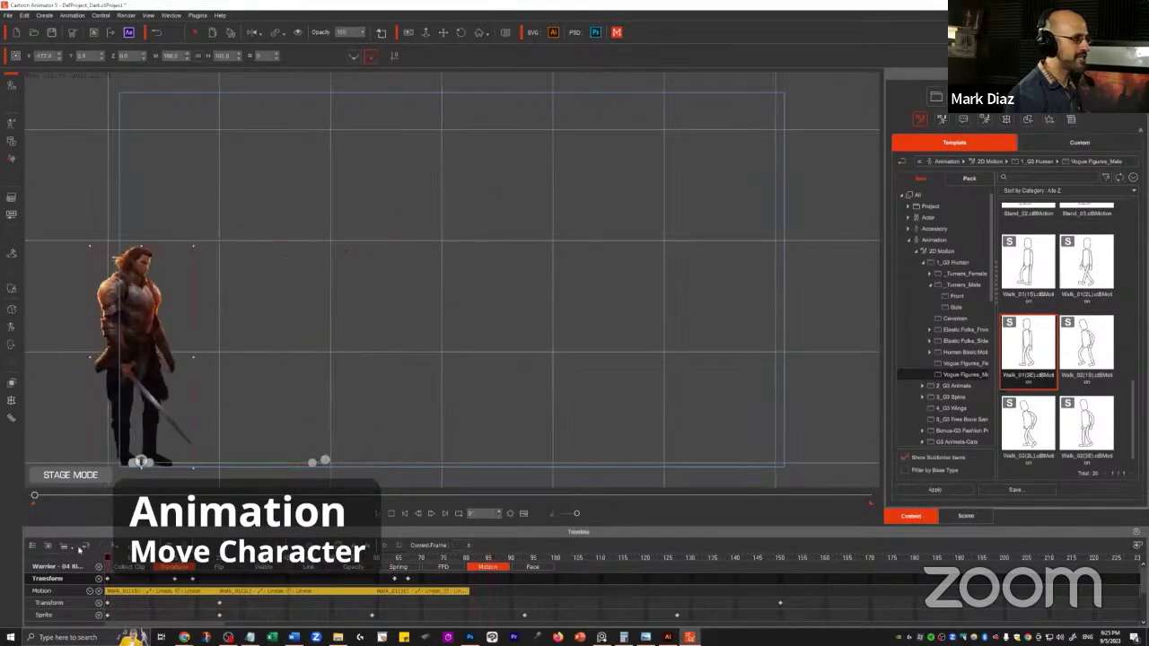
pyautogui.press('space')
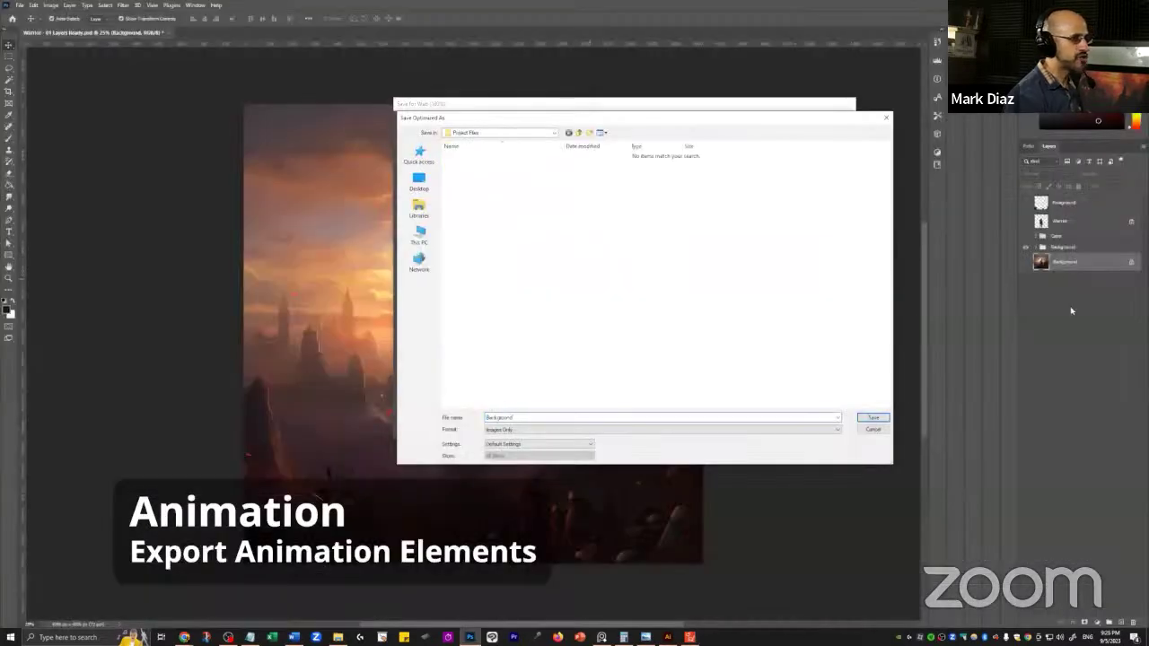
# - In Photoshop, export the Background, Cape and Foreground layers as separate images for the animation
pyautogui.press('Return')
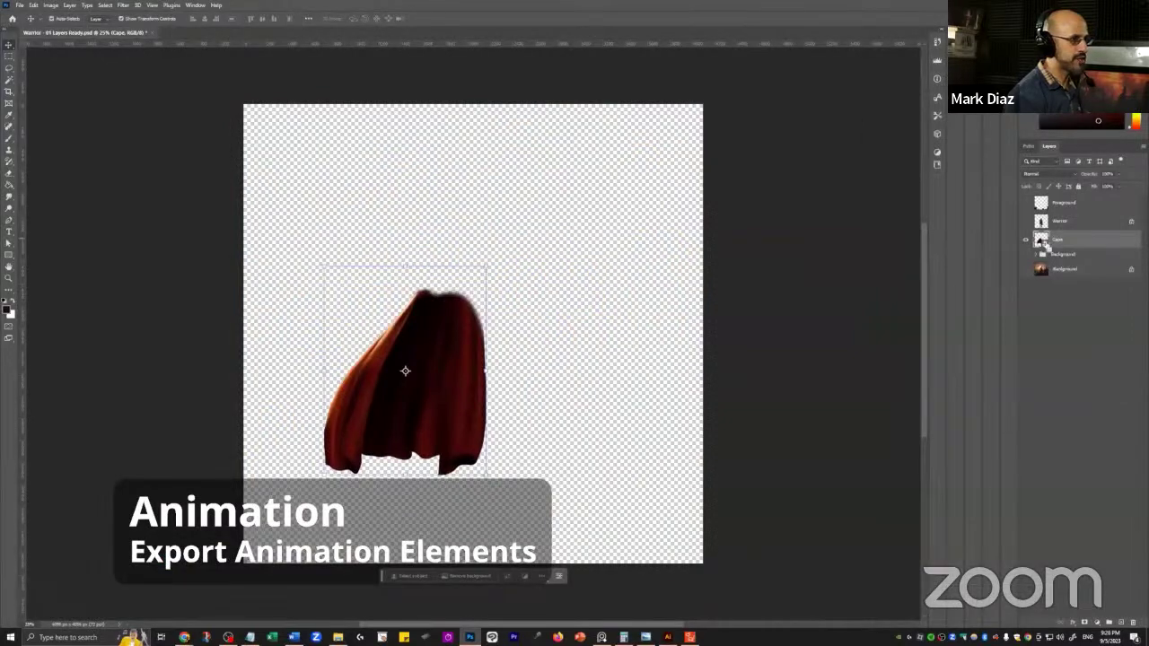
pyautogui.hotkey('ctrl', 'shift', 's')
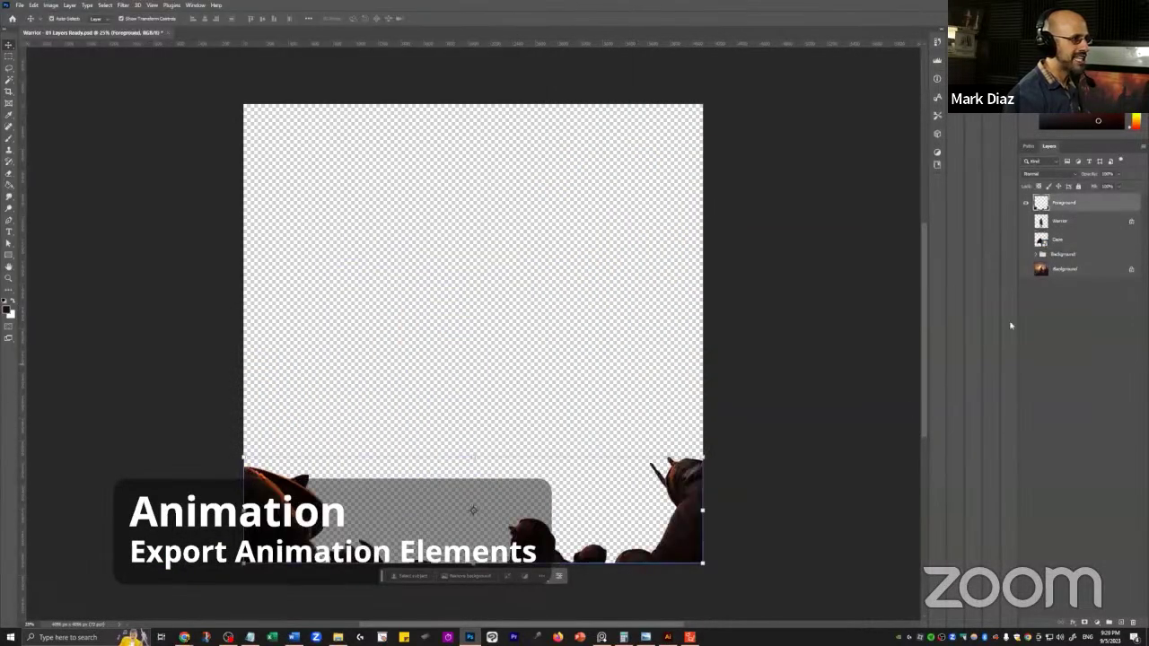
pyautogui.hotkey('ctrl', 'shift', 's')
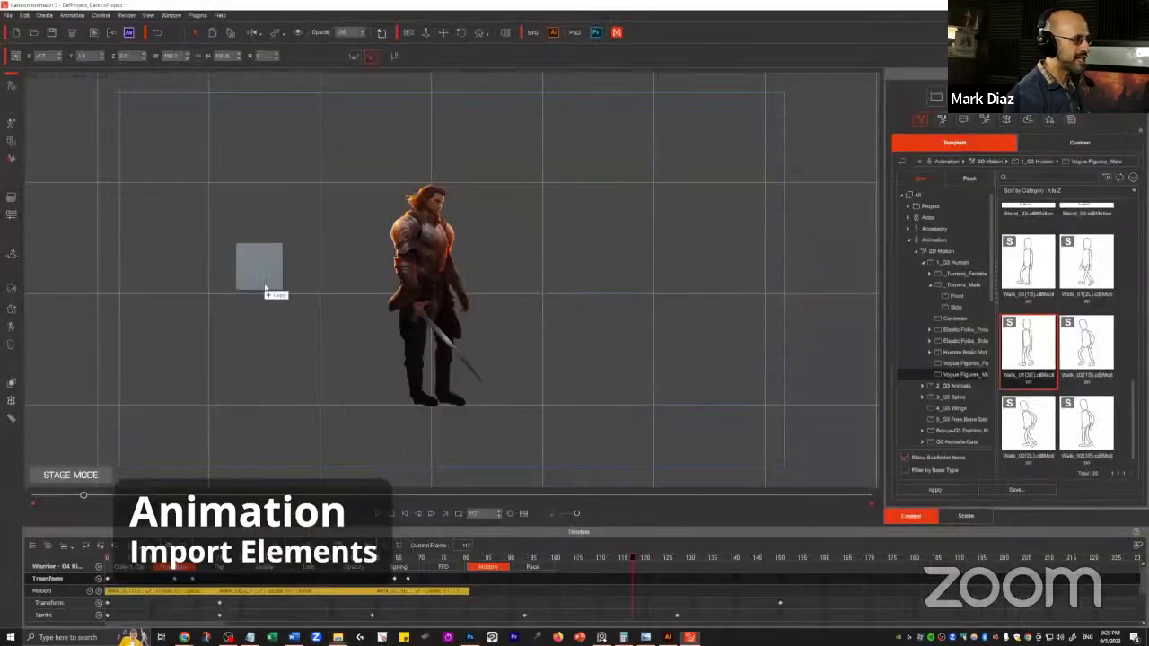
# - Import the exported background artwork onto the stage in Cartoon Animator
pyautogui.moveTo(267, 293); pyautogui.dragTo(578, 295)
pyautogui.click(569, 348)
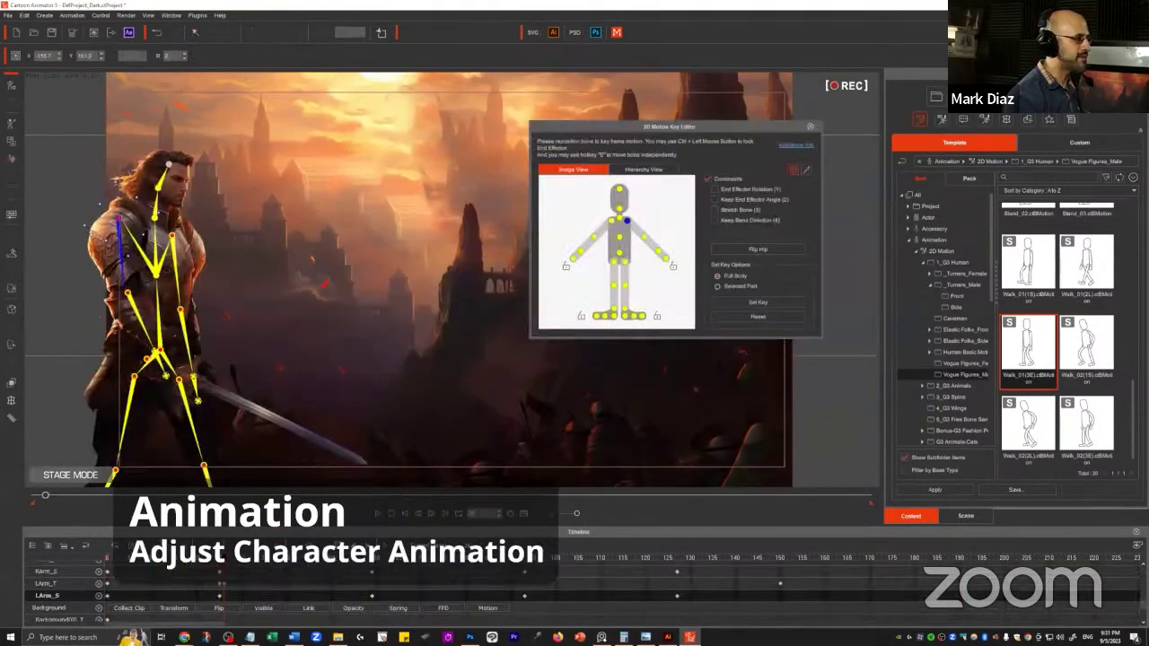
# - Adjust the warrior's hip and left arm bones for the walk around frame 56
pyautogui.click(159, 351)
pyautogui.click(118, 219)
pyautogui.moveTo(224, 558); pyautogui.dragTo(296, 558)
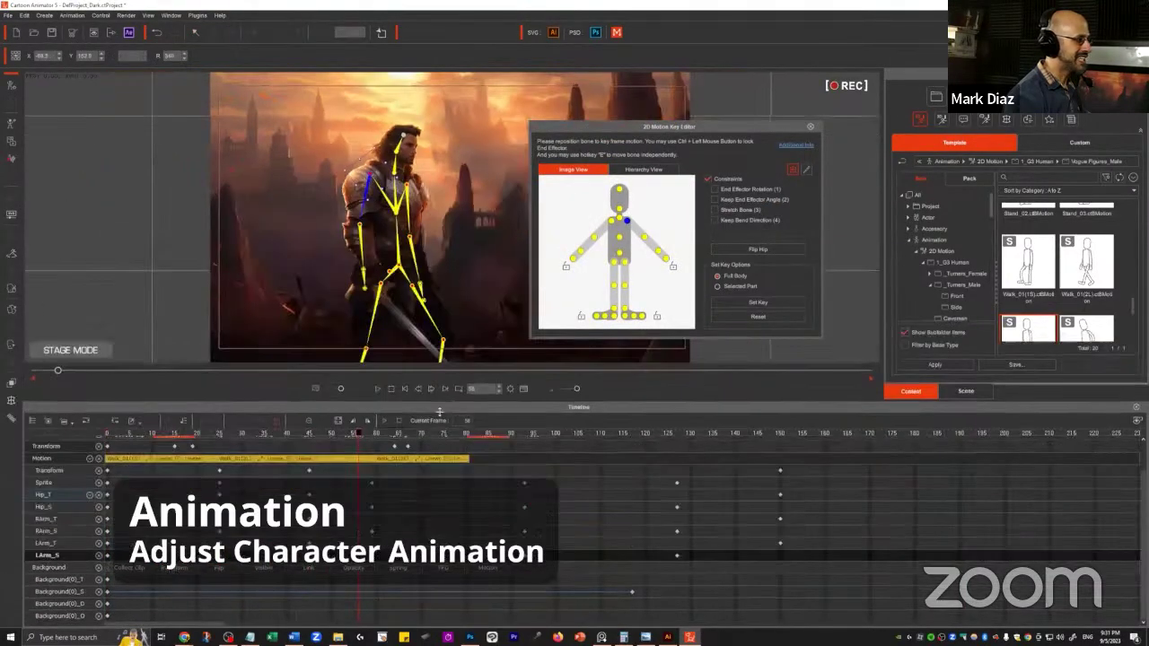
pyautogui.click(222, 462)
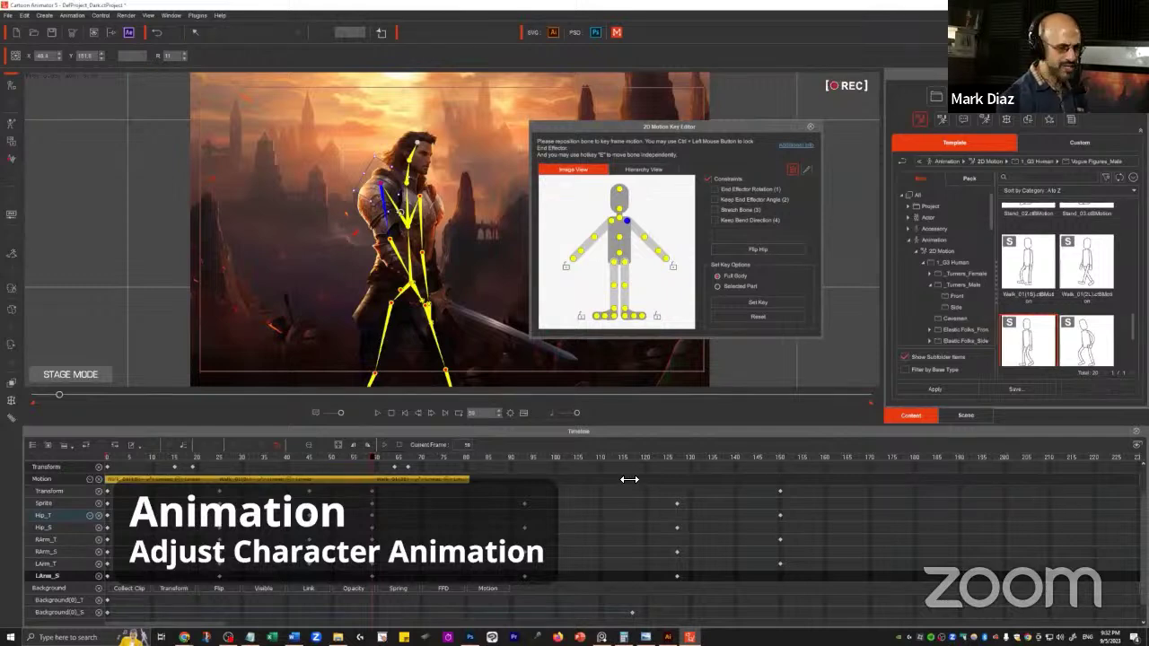
# - Play the walk, adjust the left hand at frame 77, and play it again to review
pyautogui.press('space')
pyautogui.moveTo(342, 456); pyautogui.dragTo(452, 456)
pyautogui.click(427, 286)
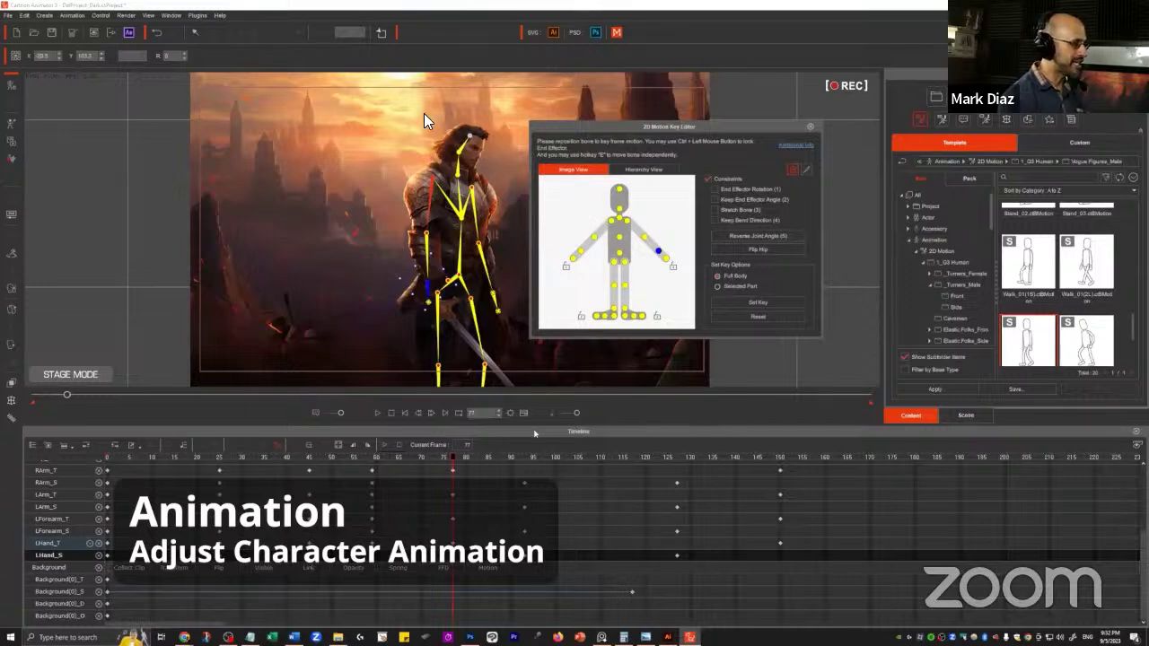
pyautogui.press('space')
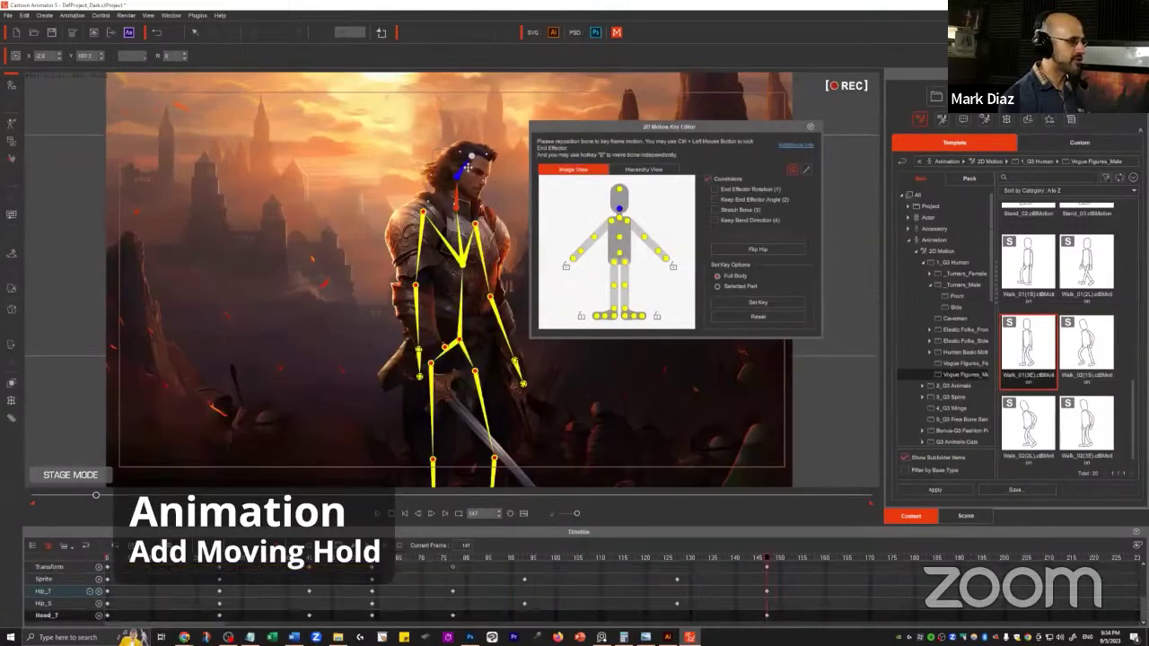
# - Pose the warrior's head, torso and arms at frame 147 to key his standing stance
pyautogui.moveTo(468, 168); pyautogui.dragTo(465, 168)
pyautogui.moveTo(463, 255); pyautogui.dragTo(463, 253)
pyautogui.moveTo(419, 233); pyautogui.dragTo(417, 237)
pyautogui.moveTo(416, 361); pyautogui.dragTo(427, 364)
pyautogui.moveTo(453, 558); pyautogui.dragTo(767, 558)
pyautogui.click(478, 263)
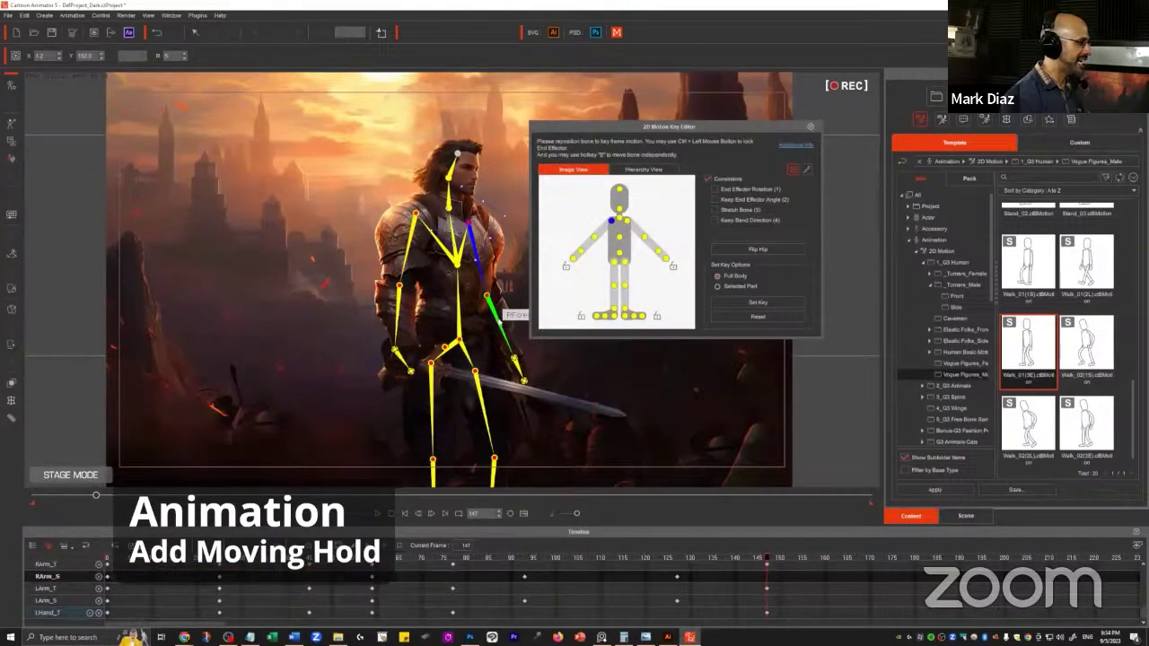
pyautogui.click(500, 321)
pyautogui.rightClick(769, 615)
pyautogui.click(796, 595)
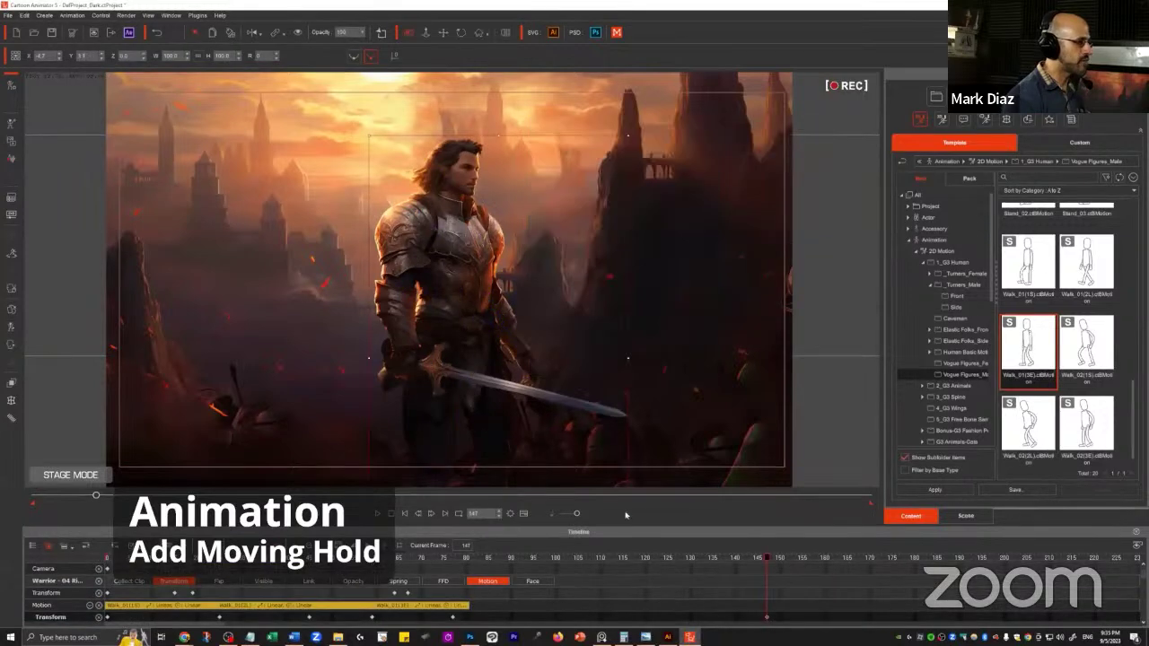
# - Reopen the 2D Motion Key Editor at frame 147 and lean the torso back, raising the right forearm and adjusting the head
pyautogui.press('n')
pyautogui.click(407, 252)
pyautogui.moveTo(408, 252); pyautogui.dragTo(397, 251)
pyautogui.moveTo(501, 307); pyautogui.dragTo(497, 305)
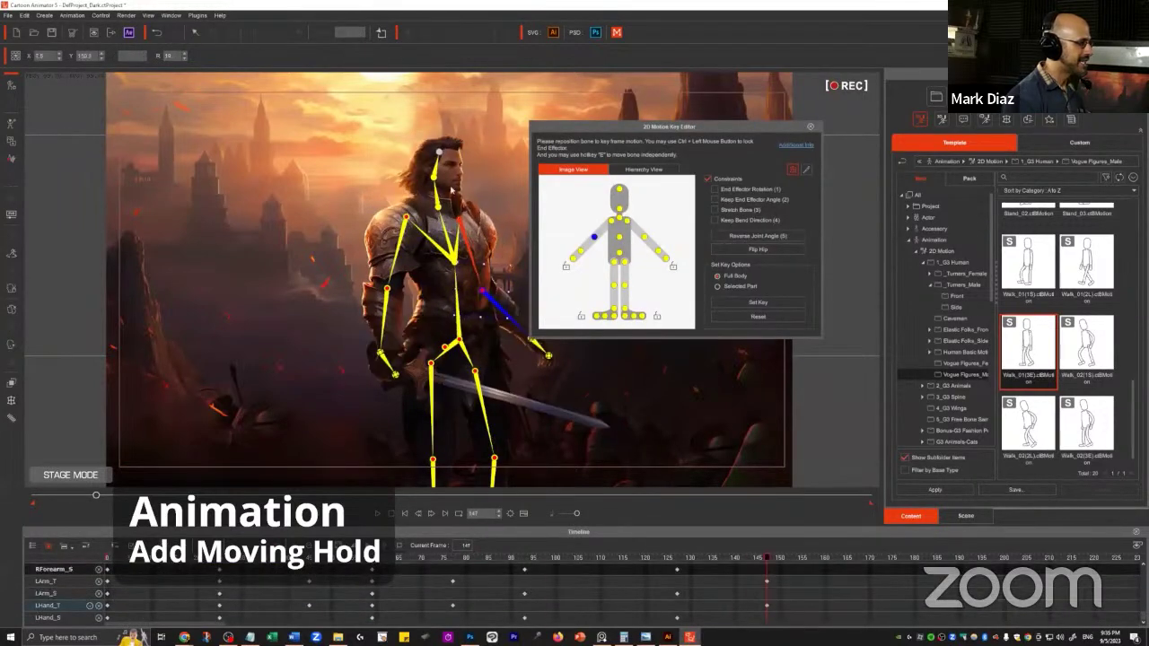
pyautogui.moveTo(435, 171); pyautogui.dragTo(436, 170)
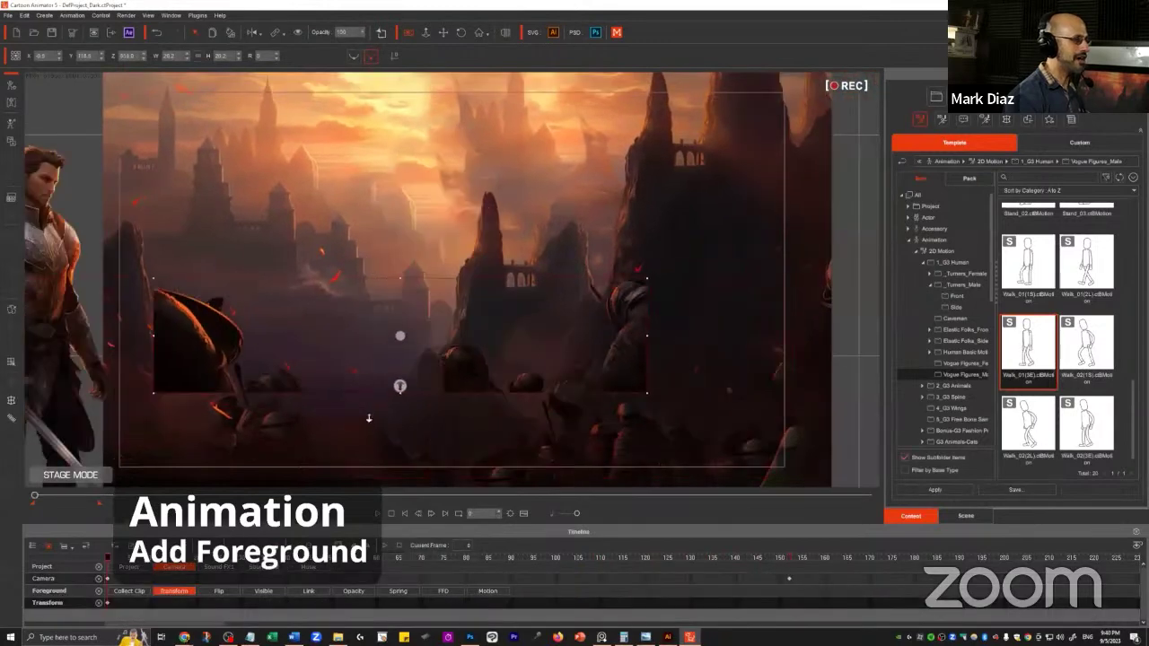
# - Position the foreground silhouettes in front of the background scene
pyautogui.moveTo(369, 418); pyautogui.dragTo(372, 402)
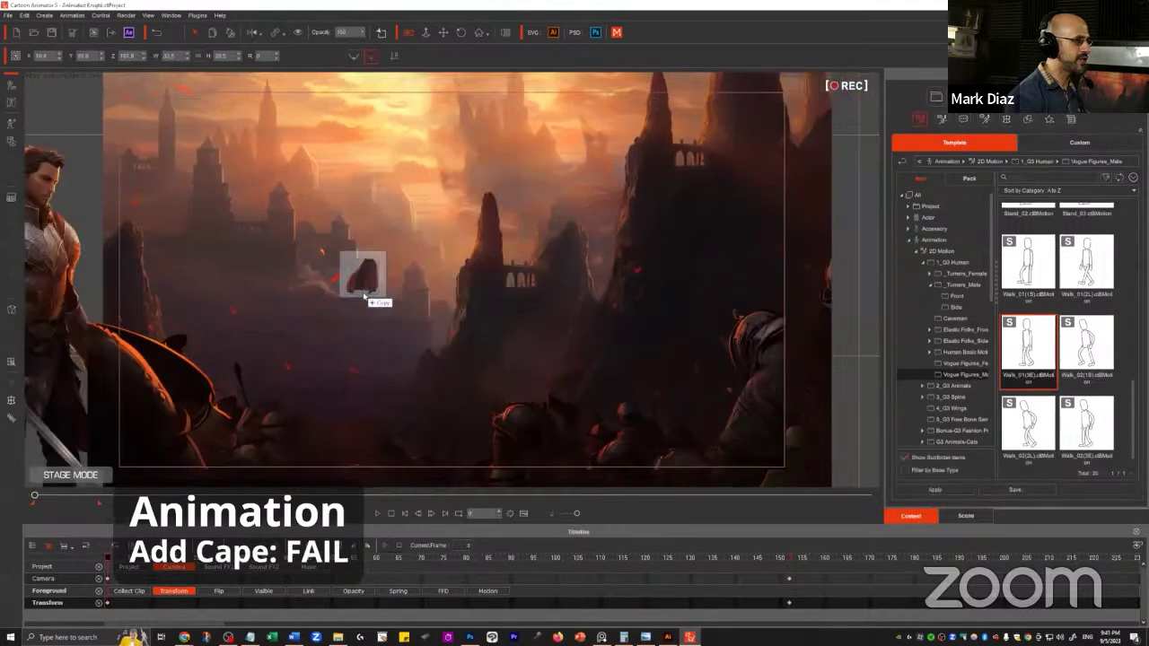
# - Place the exported Cape image behind the warrior's shoulders and open it in the composer
pyautogui.moveTo(364, 294); pyautogui.dragTo(361, 293)
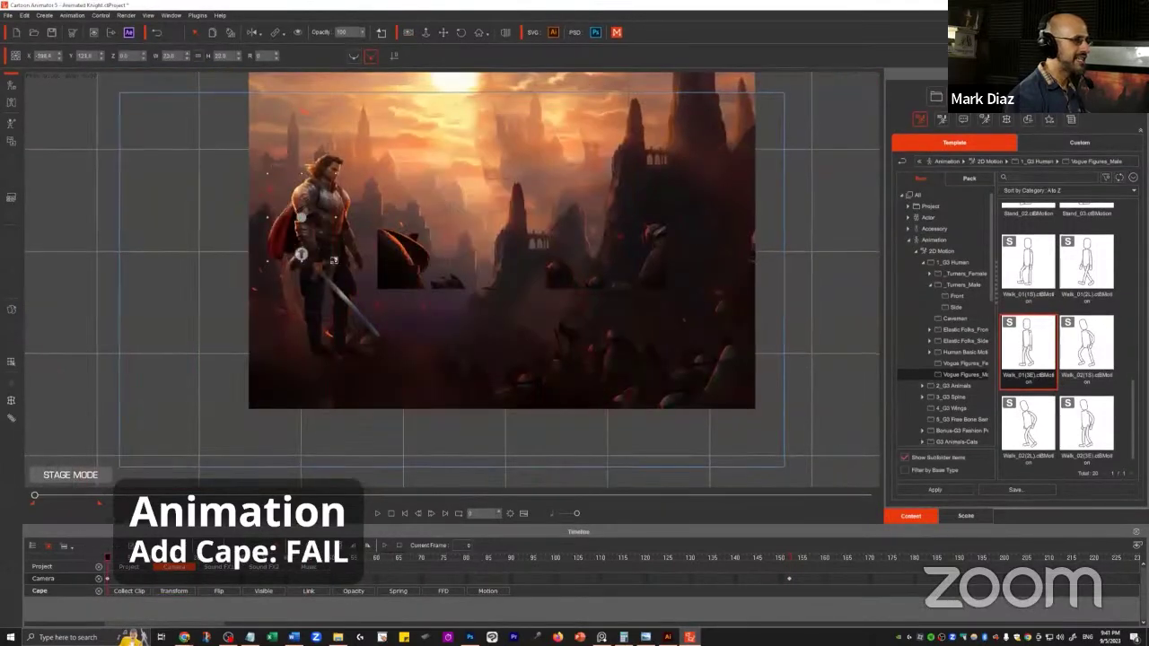
pyautogui.click(319, 206)
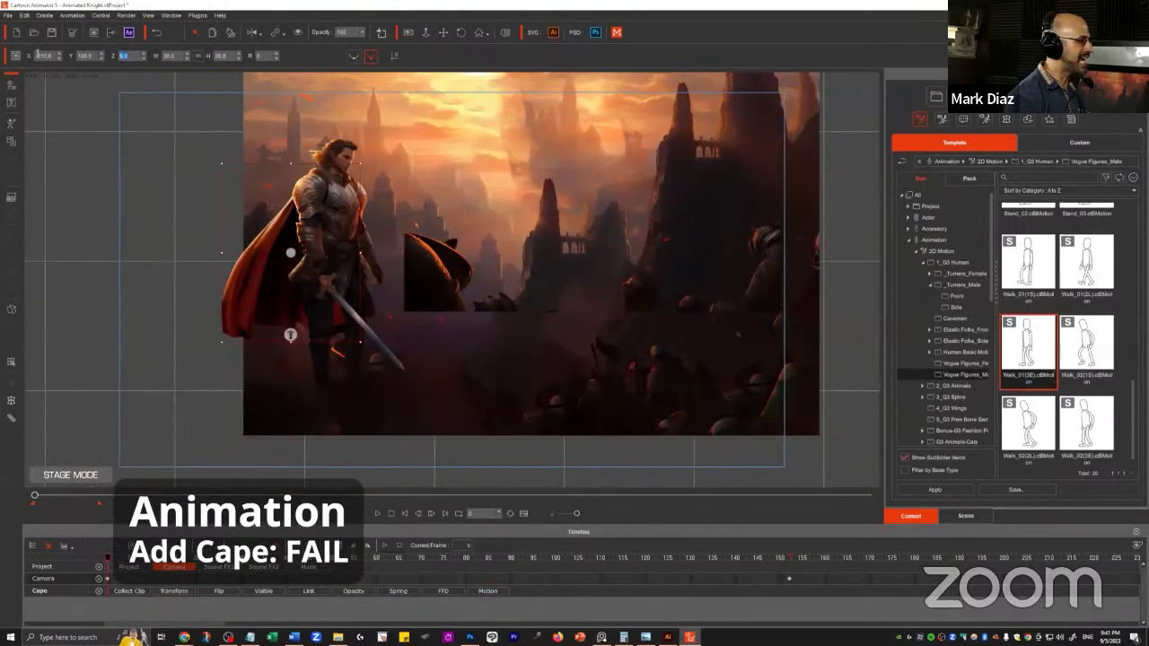
pyautogui.doubleClick(339, 203)
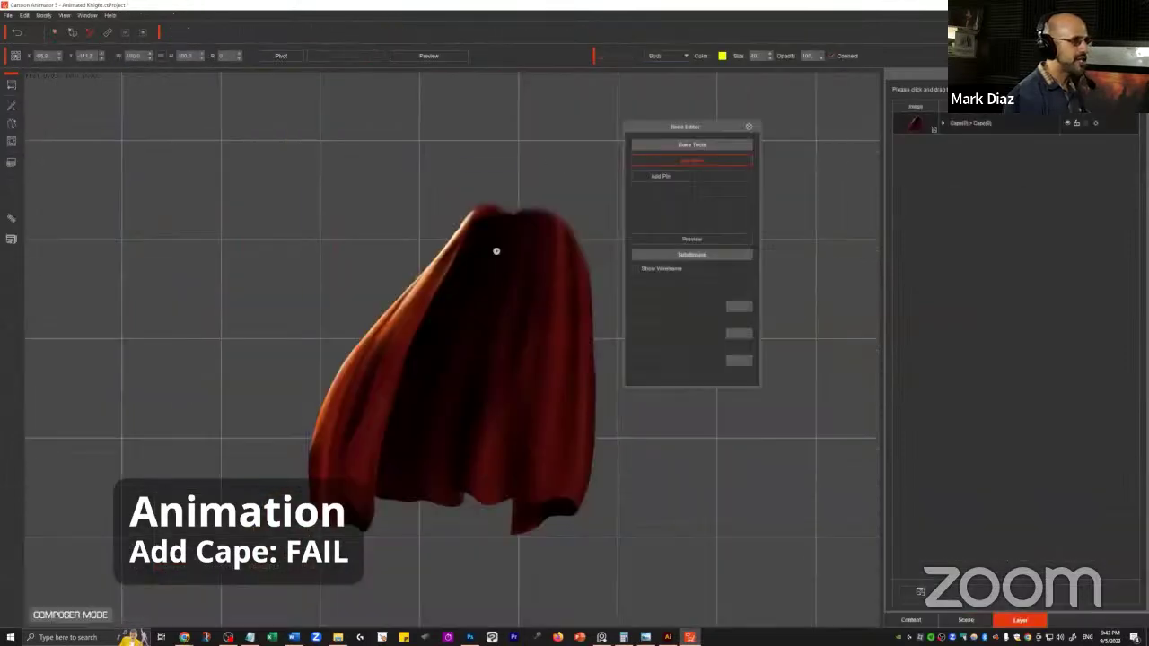
pyautogui.moveTo(495, 250); pyautogui.dragTo(360, 458)
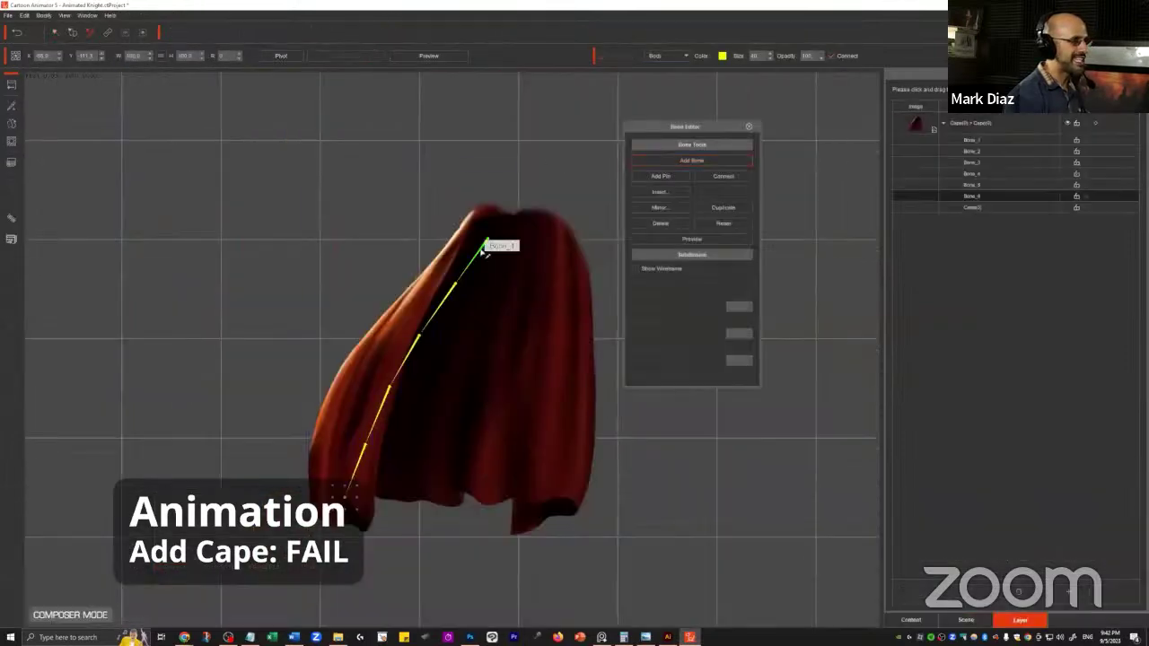
pyautogui.rightClick(584, 235)
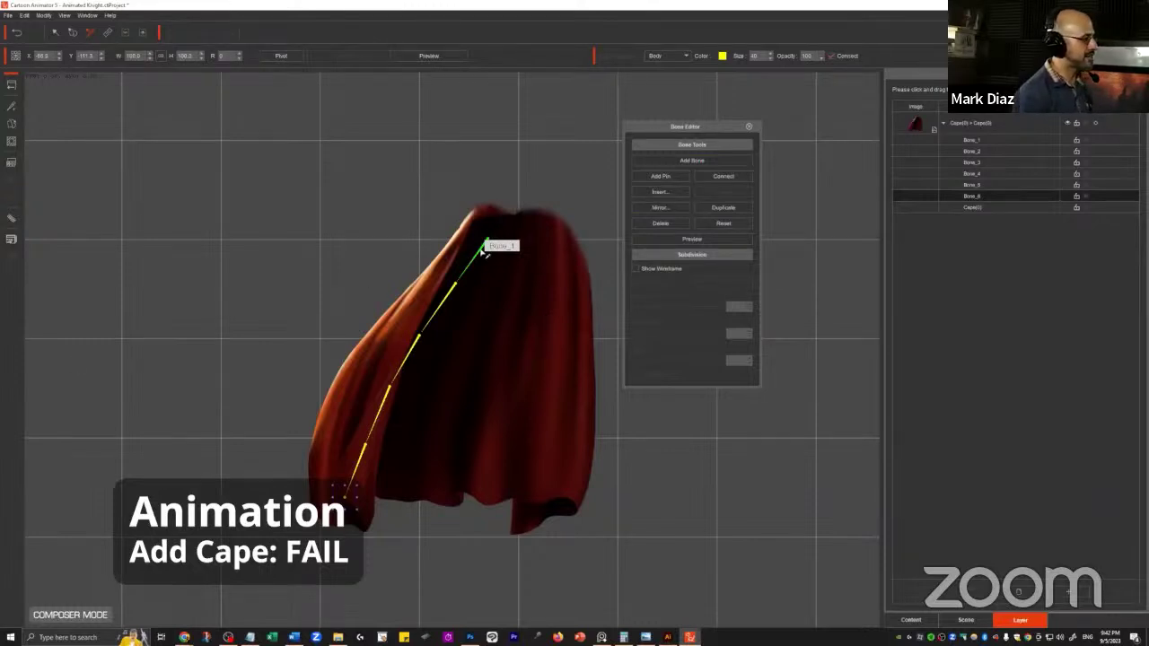
pyautogui.click(691, 161)
pyautogui.click(487, 239)
pyautogui.click(517, 243)
pyautogui.click(508, 302)
pyautogui.click(425, 472)
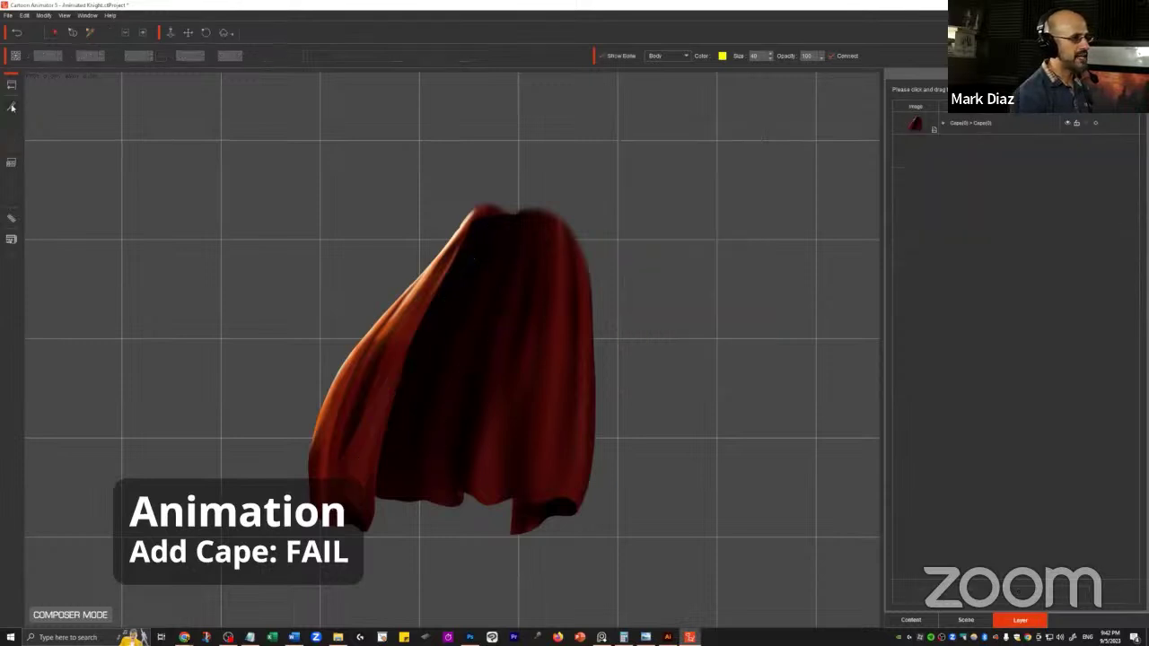
# - Add bones across the cape's collar and bone chains running down its folds
pyautogui.click(691, 161)
pyautogui.click(518, 231)
pyautogui.click(483, 227)
pyautogui.click(452, 264)
pyautogui.click(421, 306)
pyautogui.click(395, 351)
pyautogui.click(341, 473)
pyautogui.click(505, 270)
# - Assign the cape's middle, left and right bone chains to the Default spring group with child bones included
pyautogui.click(498, 291)
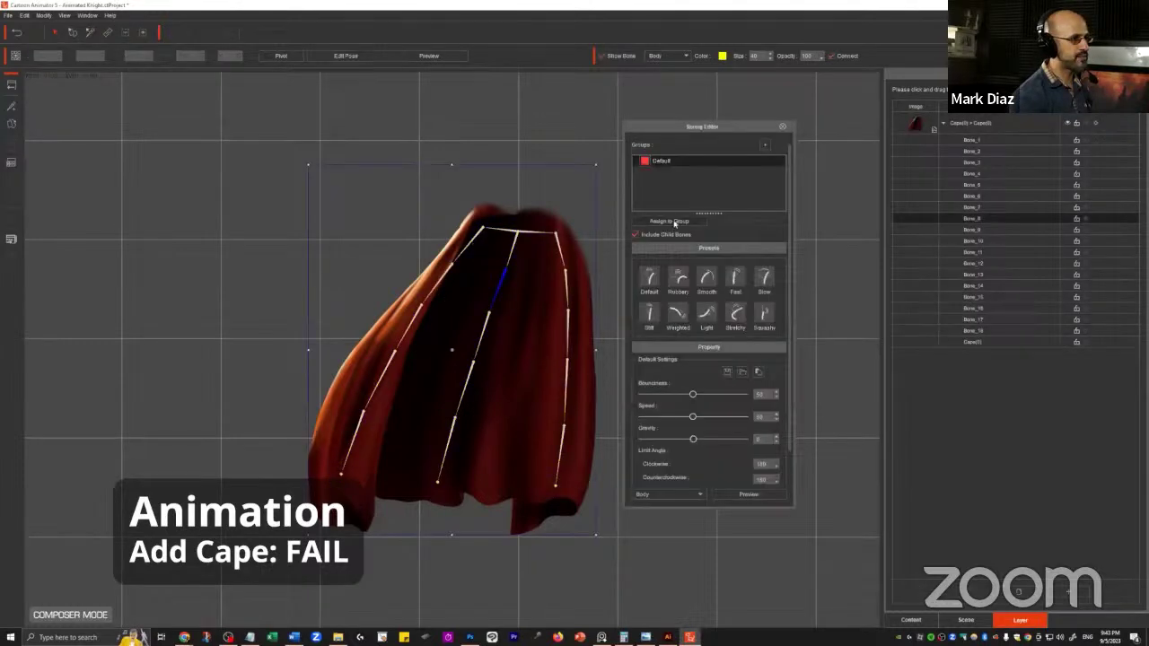
pyautogui.click(673, 222)
pyautogui.click(468, 246)
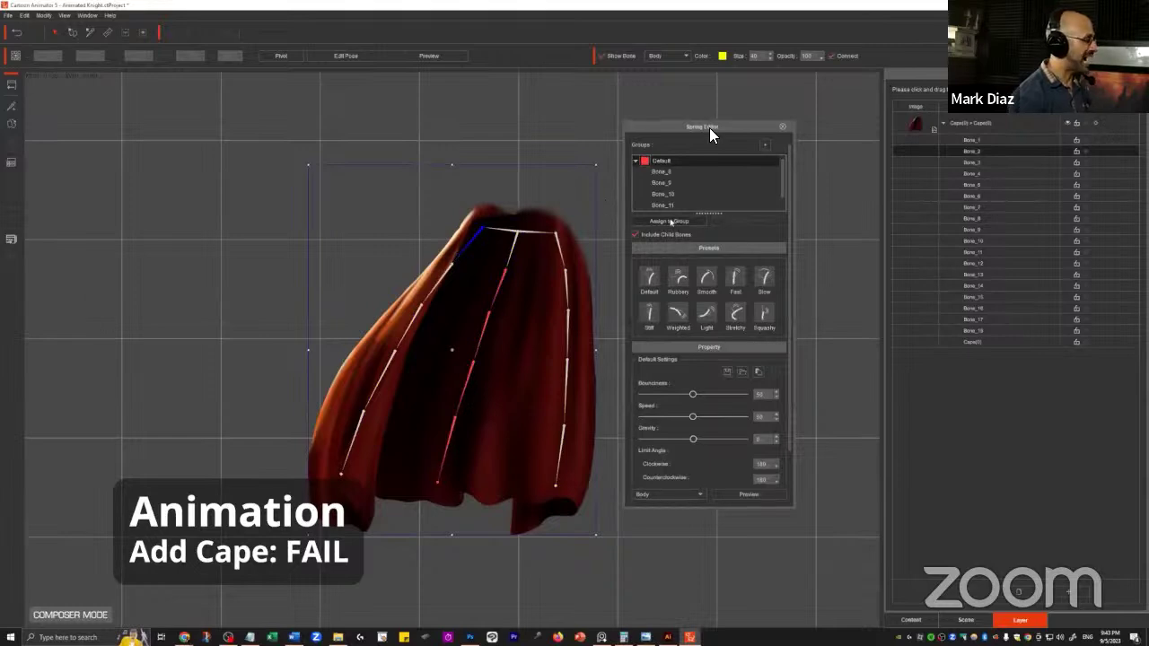
pyautogui.click(670, 223)
pyautogui.click(558, 235)
pyautogui.click(671, 223)
# - Preview the cape's spring motion by swinging its root bone back and forth
pyautogui.click(749, 494)
pyautogui.moveTo(518, 232); pyautogui.dragTo(302, 290)
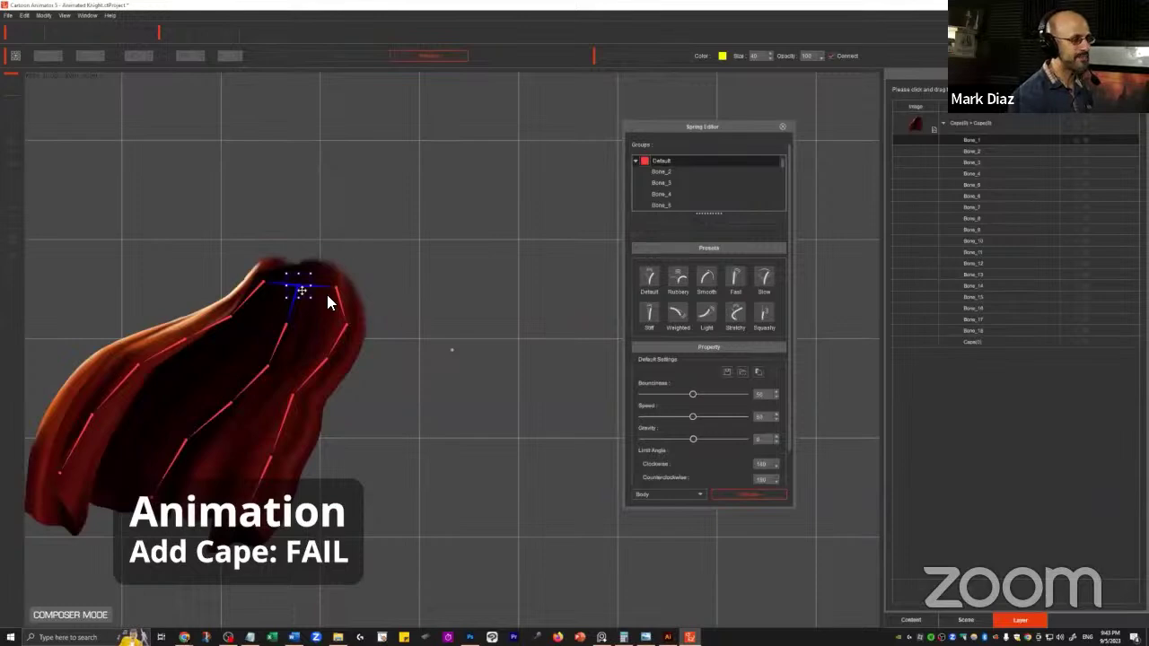
pyautogui.moveTo(351, 309); pyautogui.dragTo(521, 300)
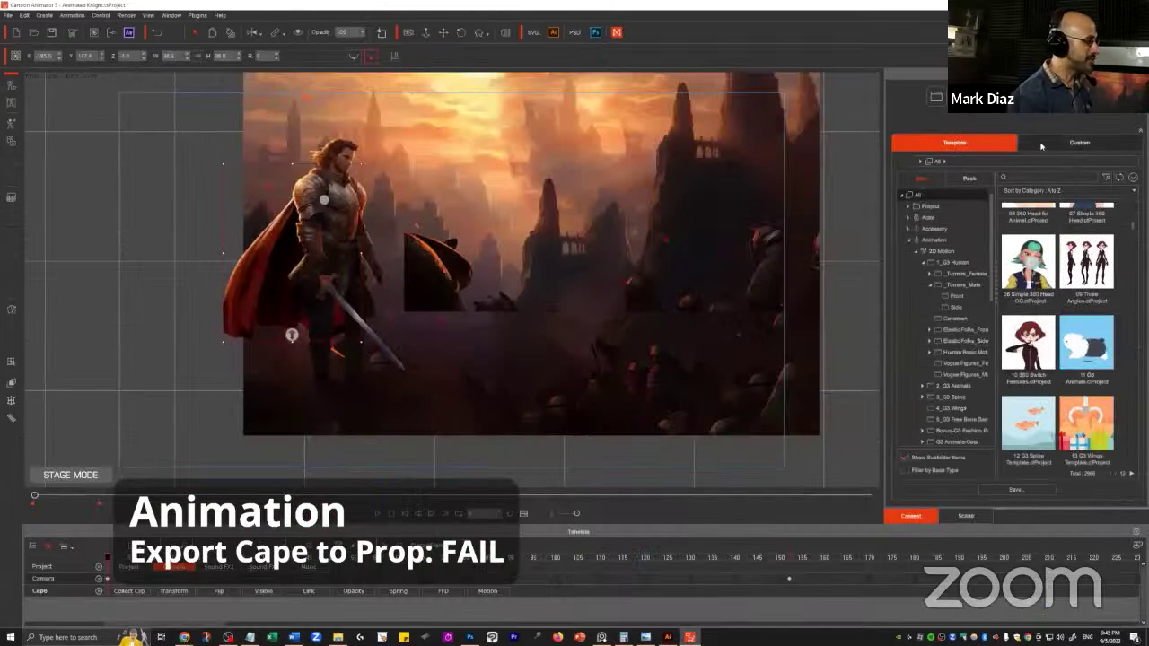
# - Save the rigged cape to the custom Props library under the name Cape
pyautogui.click(1077, 143)
pyautogui.click(930, 262)
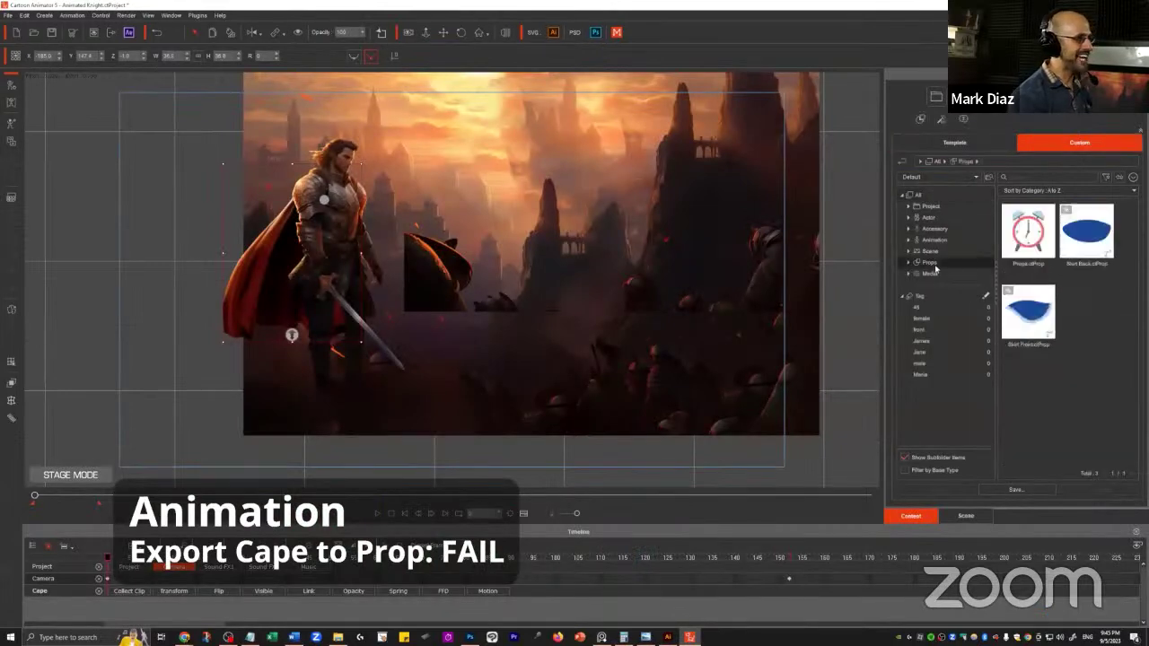
pyautogui.click(1016, 490)
pyautogui.write('Cape')
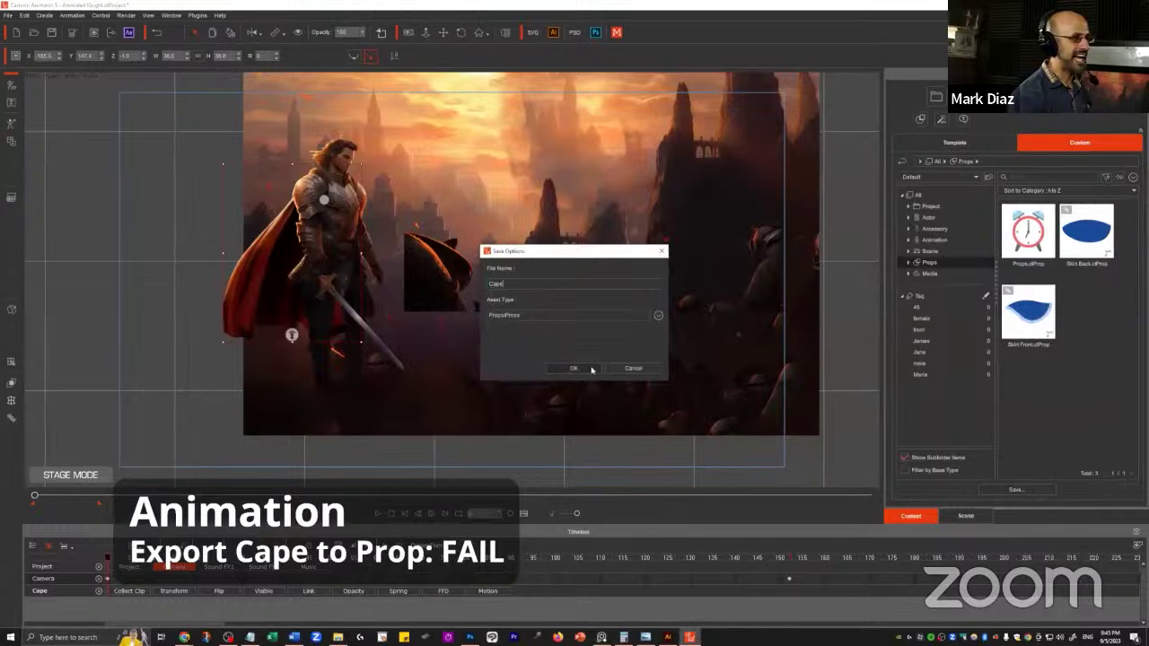
pyautogui.click(585, 370)
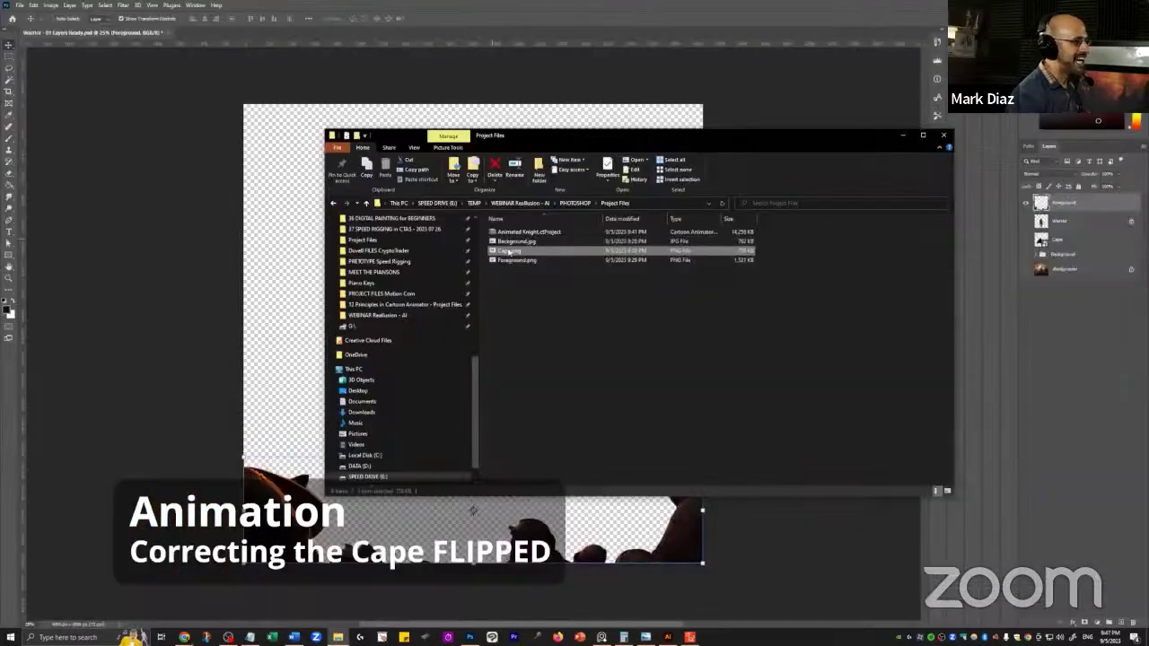
# - In Photoshop, hide the Foreground layer, show only the Cape layer, and export it again as an image
pyautogui.click(107, 34)
pyautogui.click(1026, 202)
pyautogui.click(1026, 240)
pyautogui.click(1042, 241)
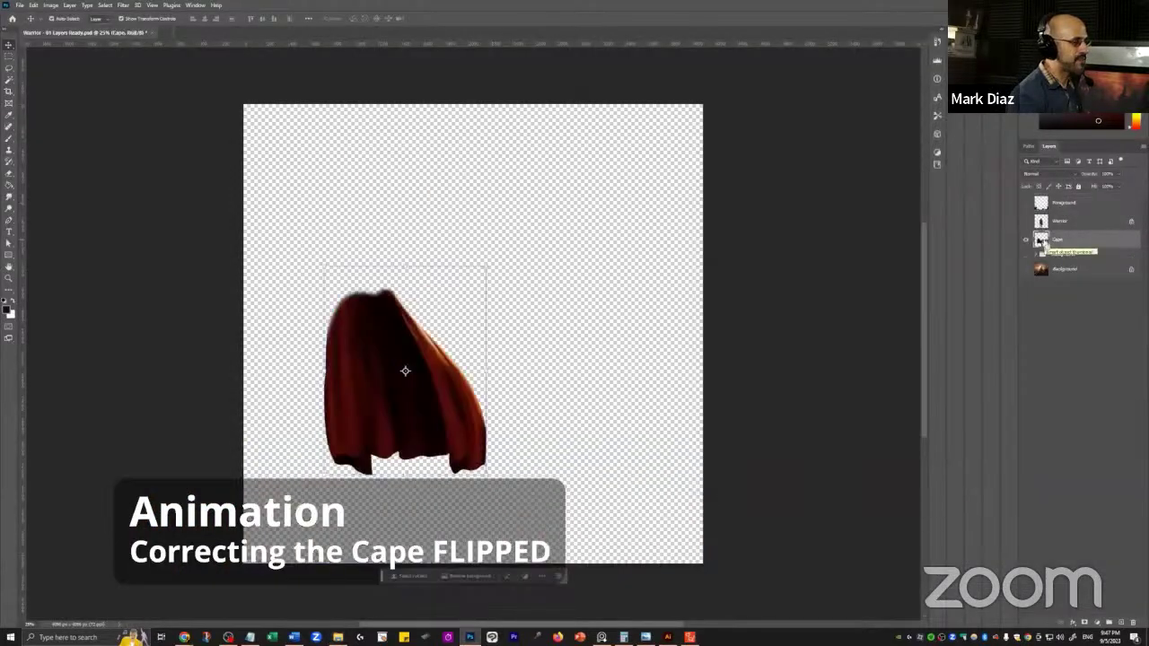
pyautogui.rightClick(1042, 241)
pyautogui.press('Return')
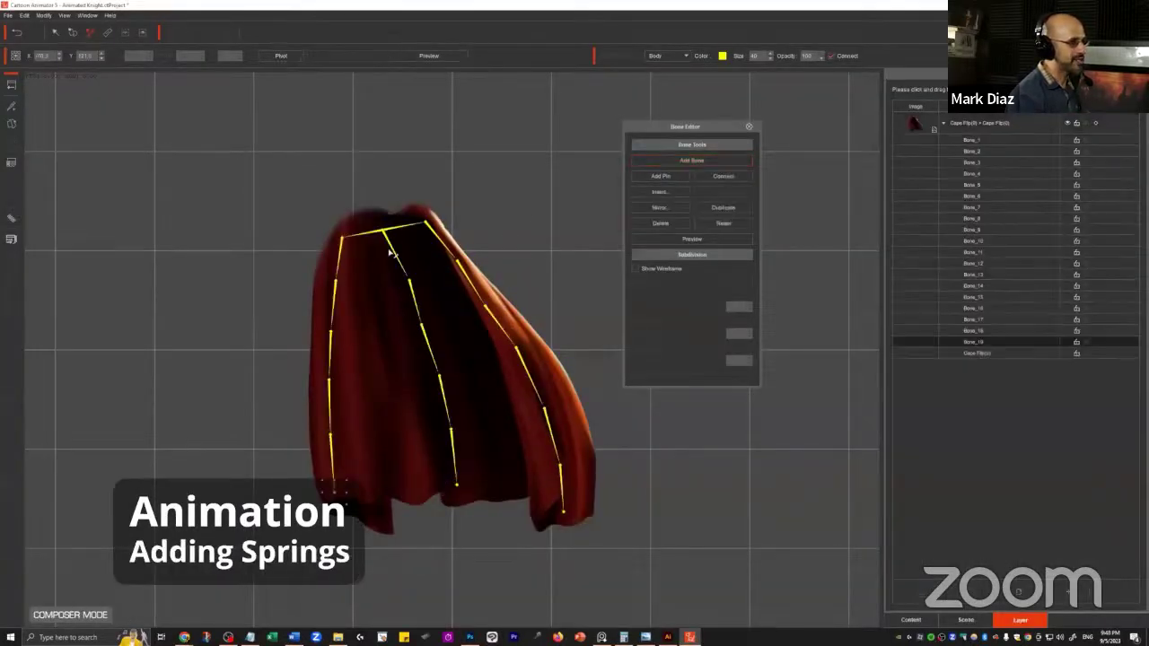
# - In Cartoon Animator, set up springs on the Cape Flip bone chains and test them by moving the collar bone
pyautogui.click(390, 254)
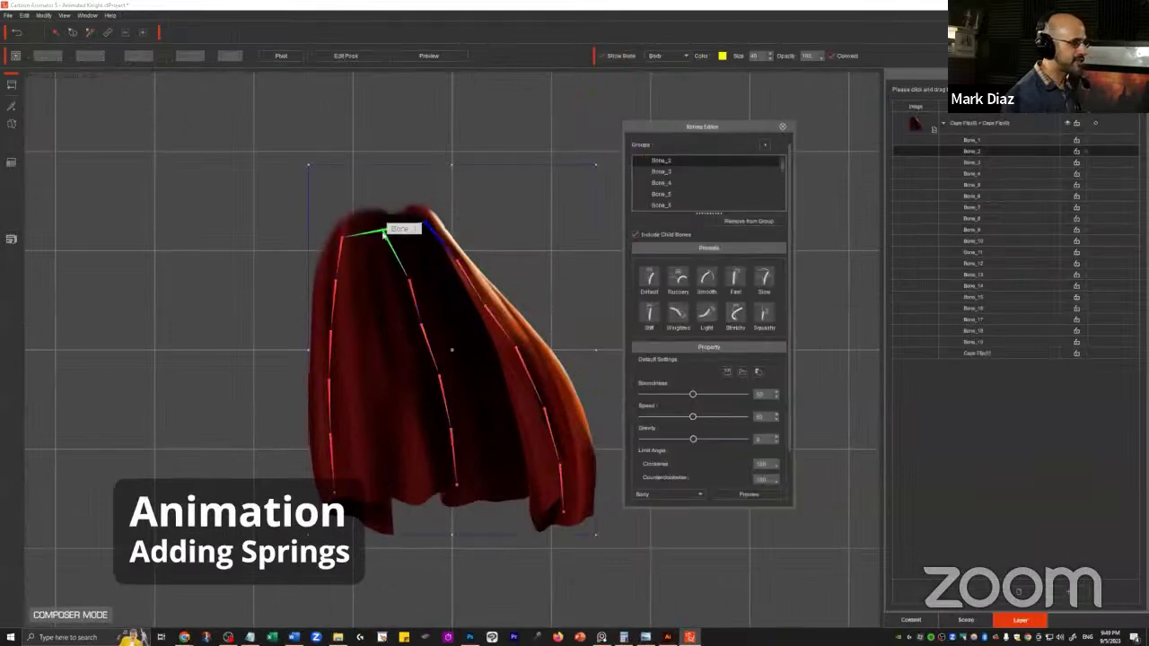
pyautogui.moveTo(384, 231); pyautogui.dragTo(504, 218)
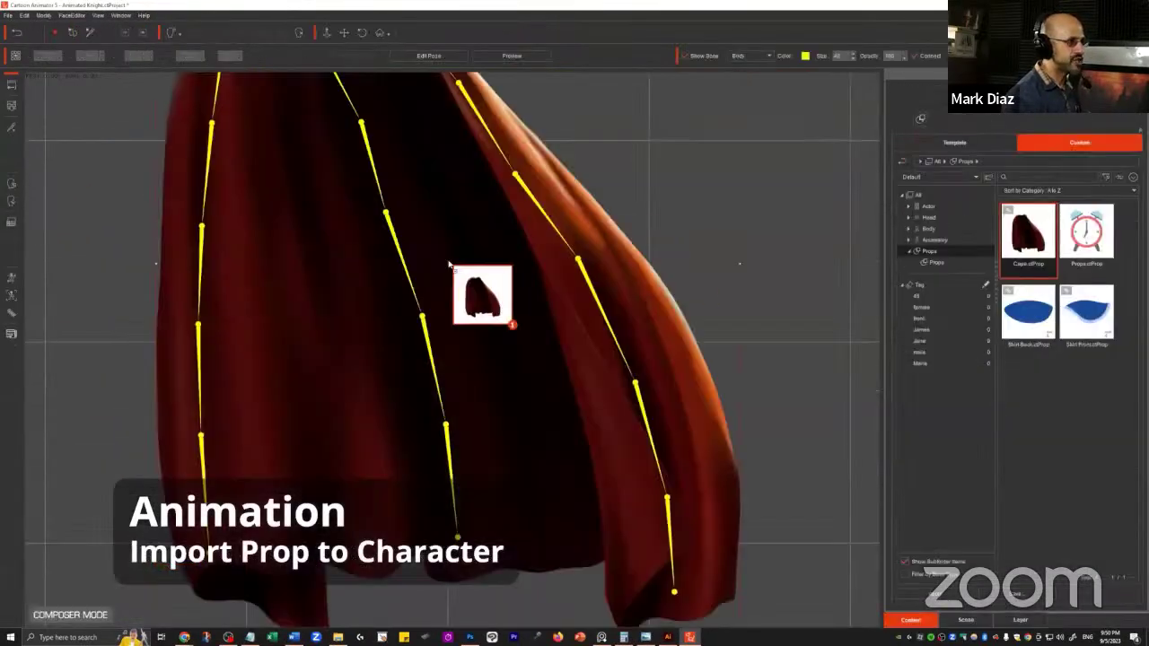
# - Add the saved Cape prop from the custom library to the warrior character in the composer
pyautogui.scroll(-5, 582, 262)
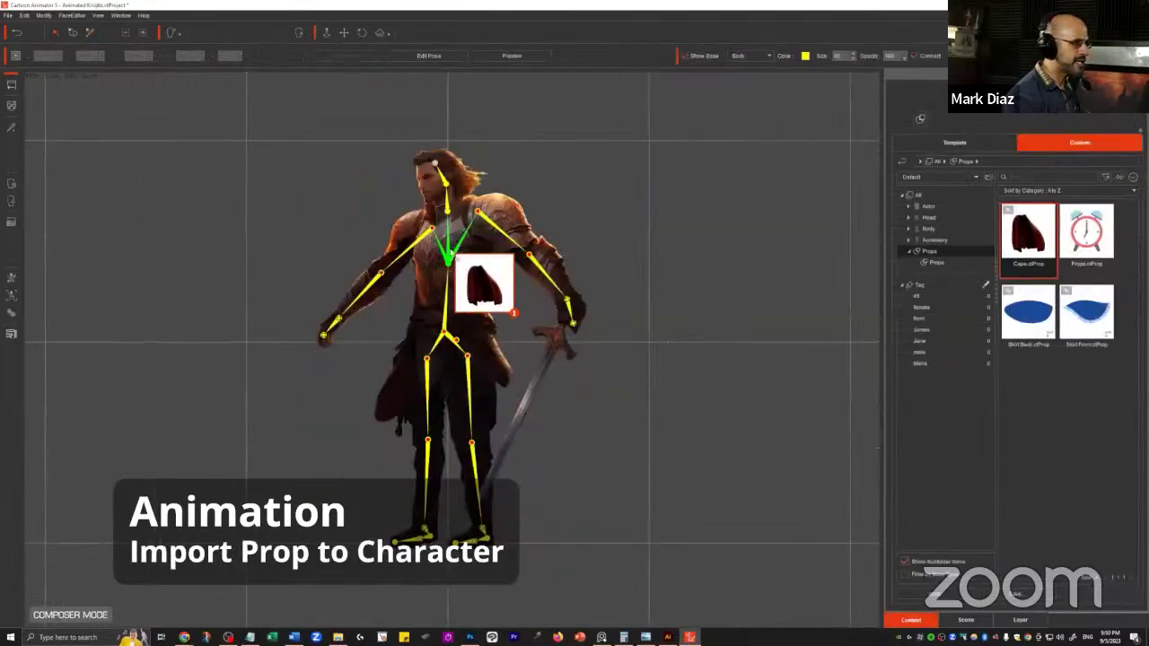
pyautogui.moveTo(970, 491); pyautogui.dragTo(969, 490)
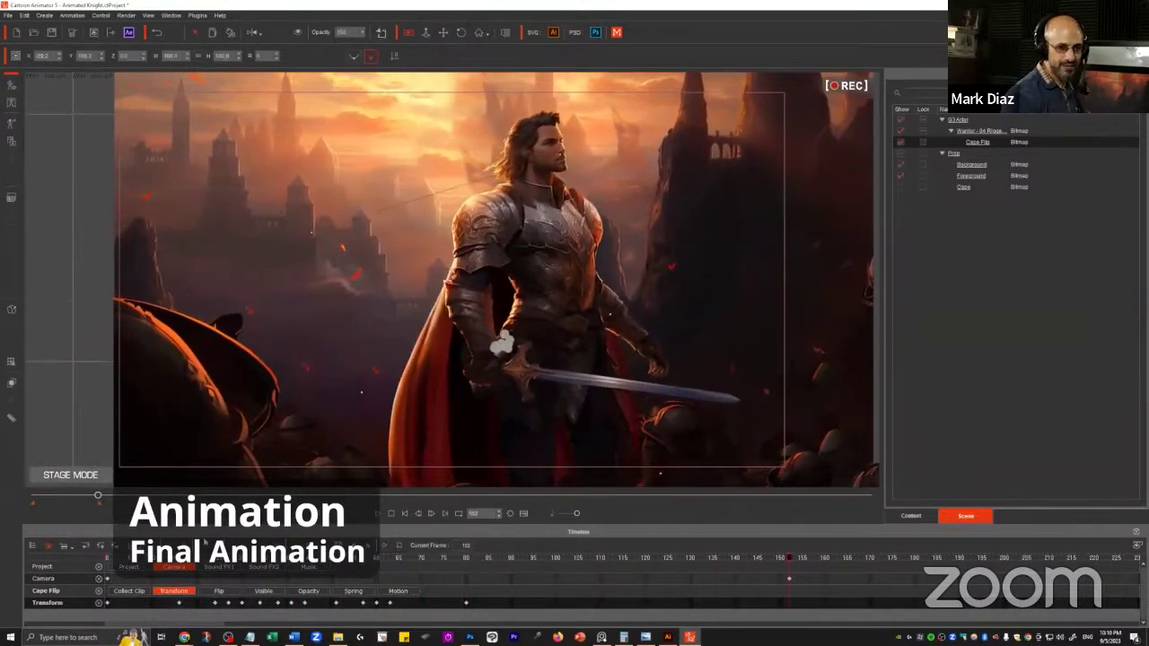
# - Play the final animation of the caped warrior walking through the scene
pyautogui.press('space')
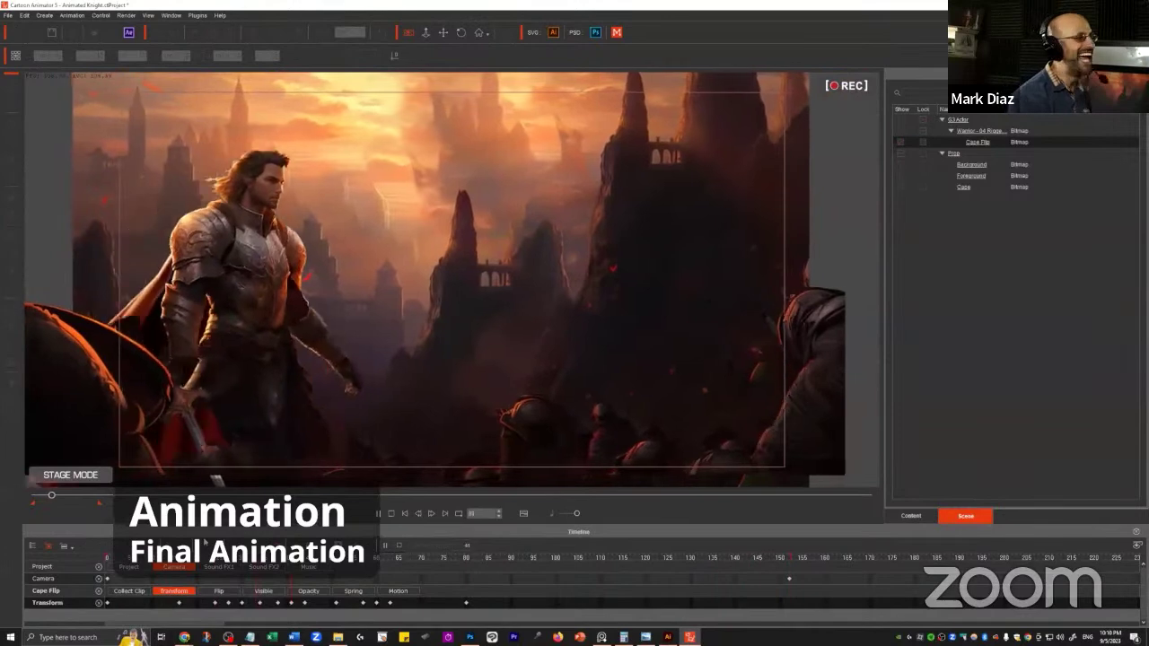